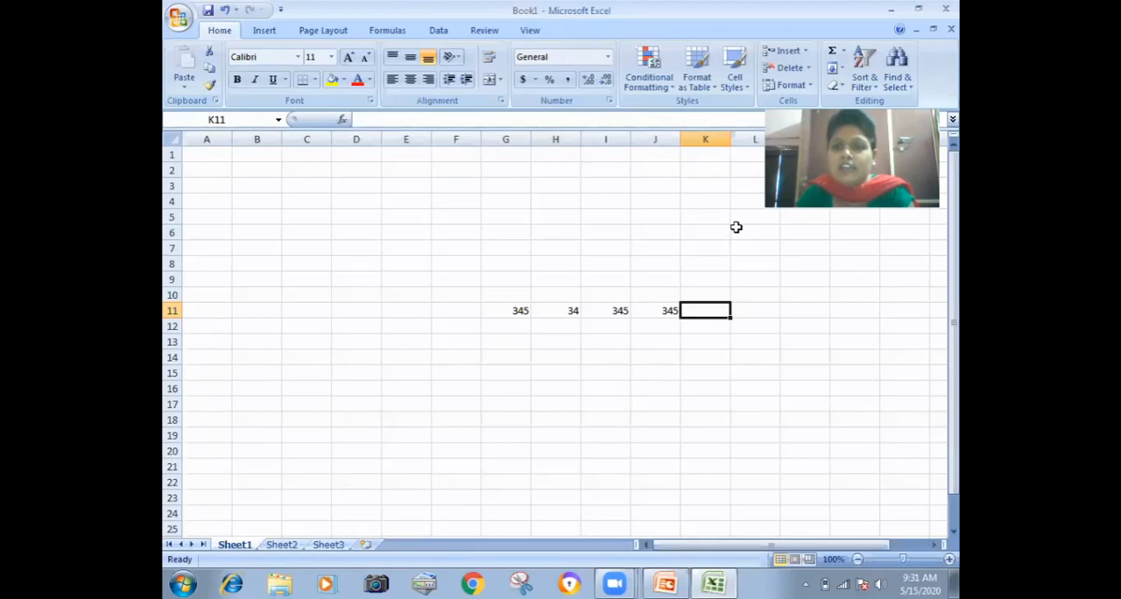
Step: Fill the values of G11:J11 down through row 21
click(839, 69)
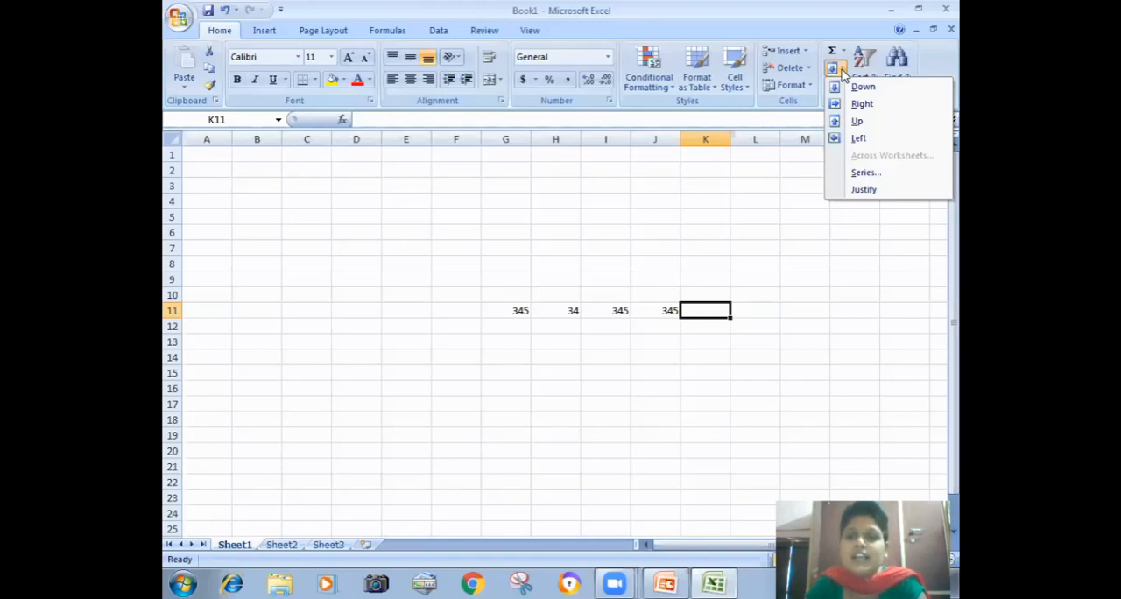
click(463, 356)
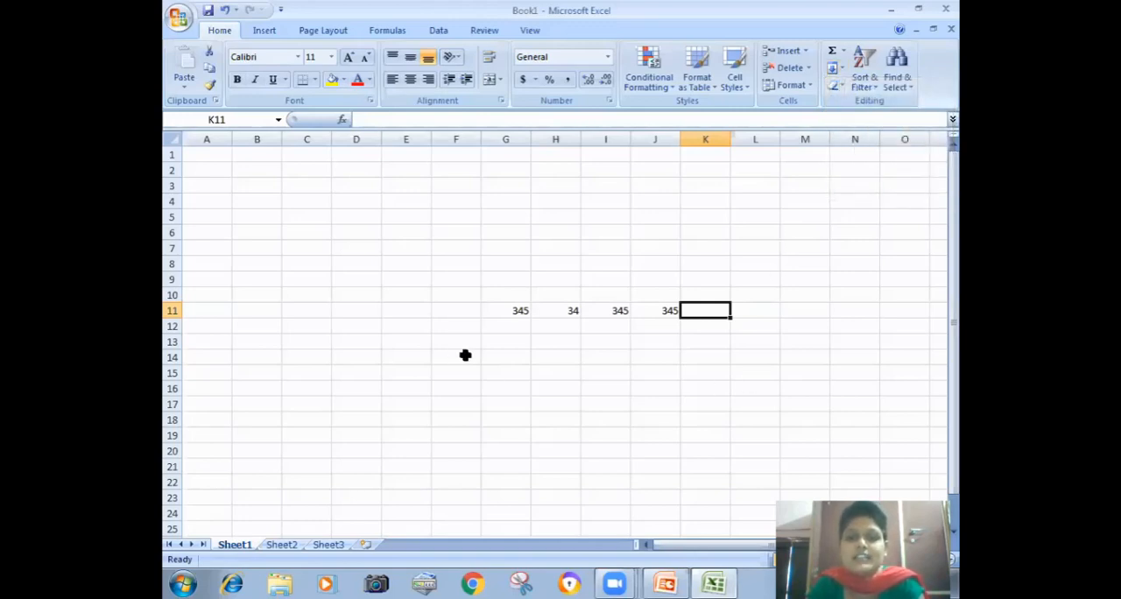
drag(507, 313, 641, 461)
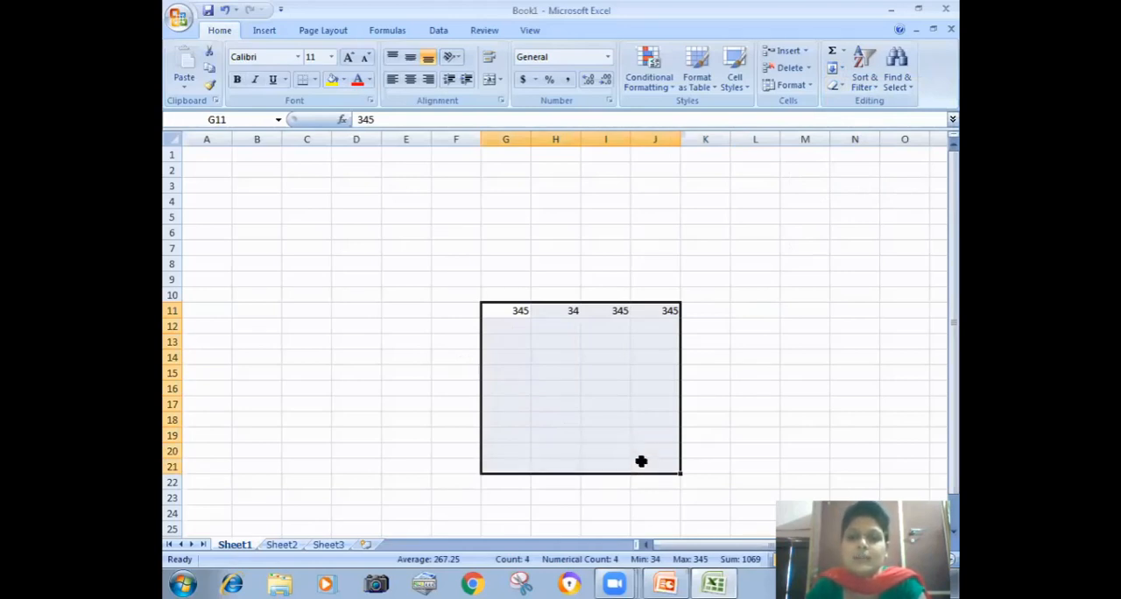
click(842, 69)
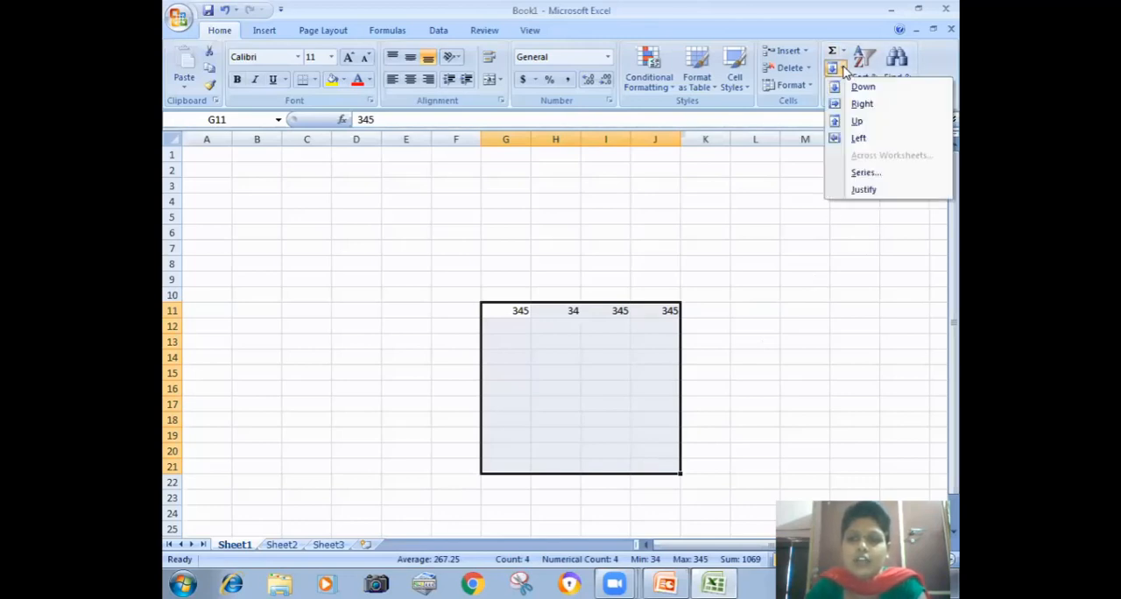
click(859, 87)
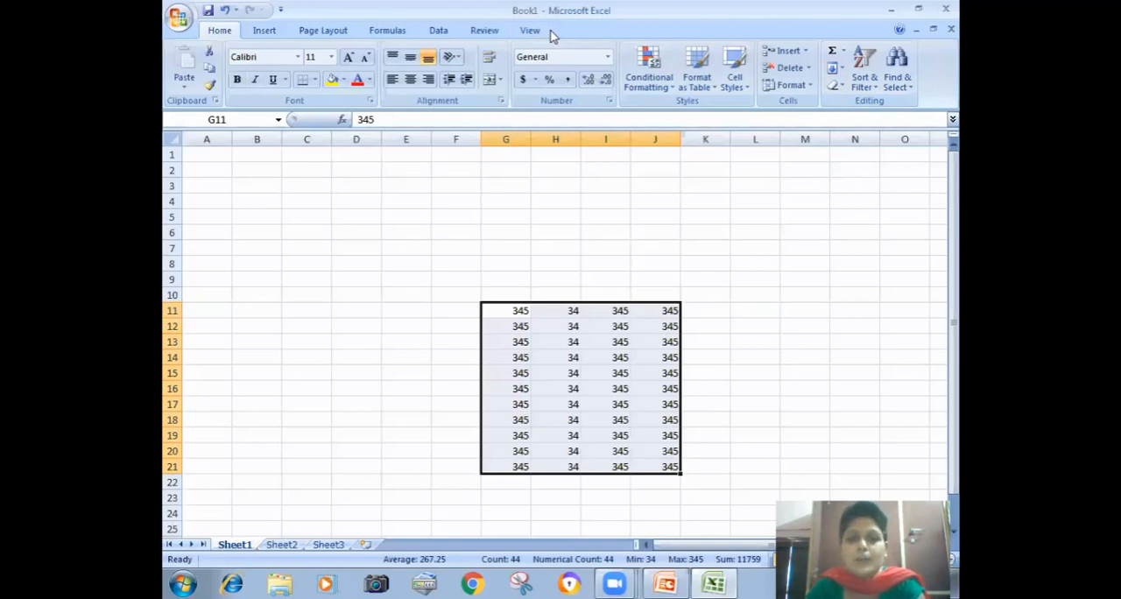
Step: Enter 345 in cell M5 and fill it down to M16
click(802, 219)
text(345)
click(832, 294)
drag(801, 216, 803, 392)
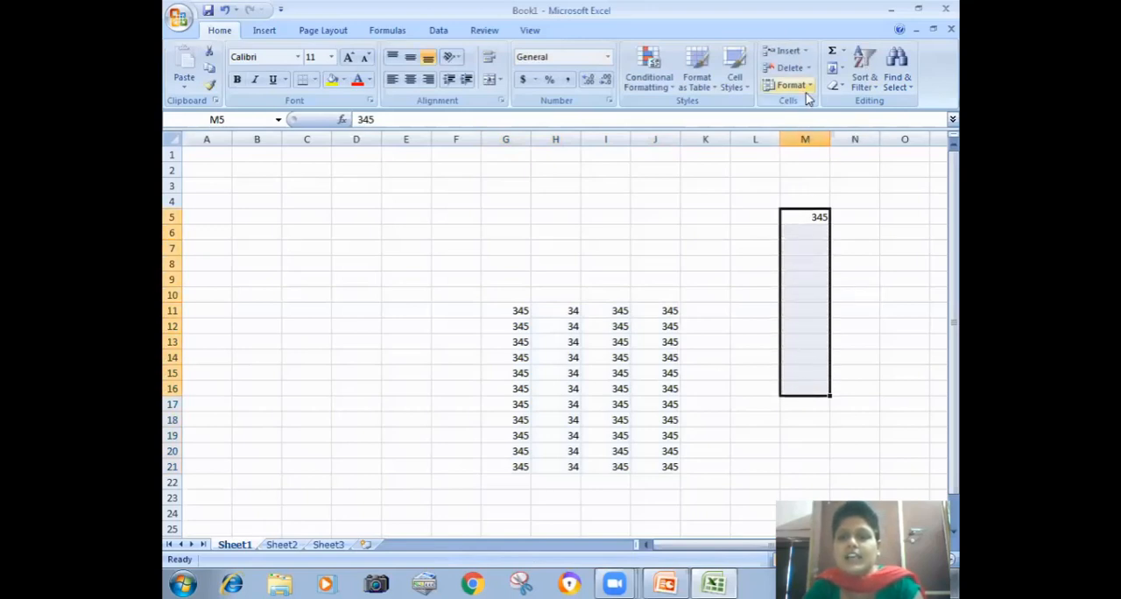
click(838, 68)
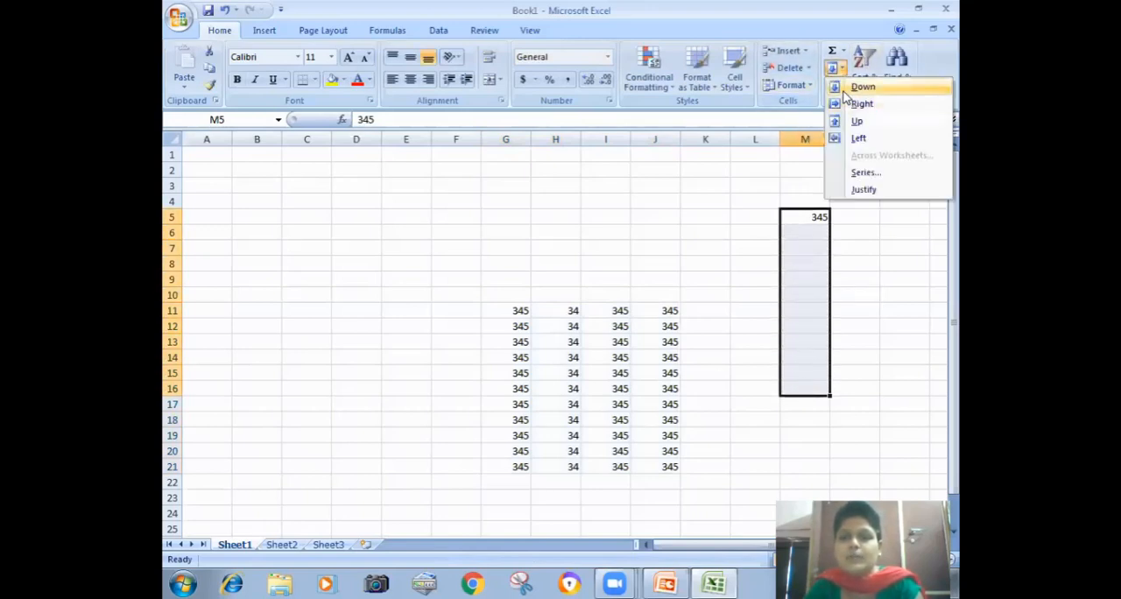
click(846, 87)
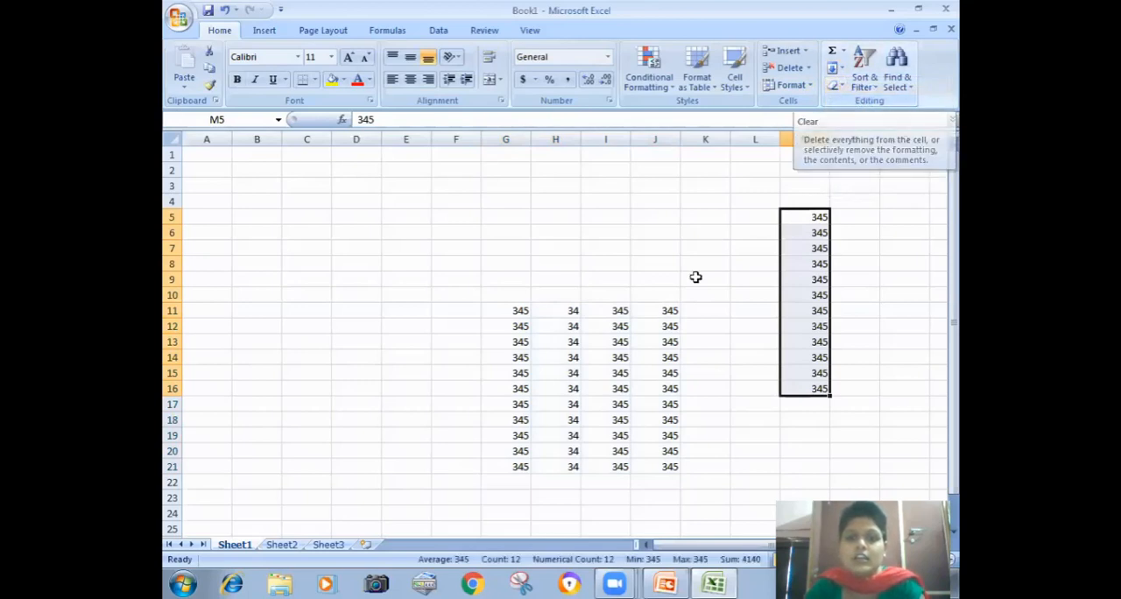
click(643, 293)
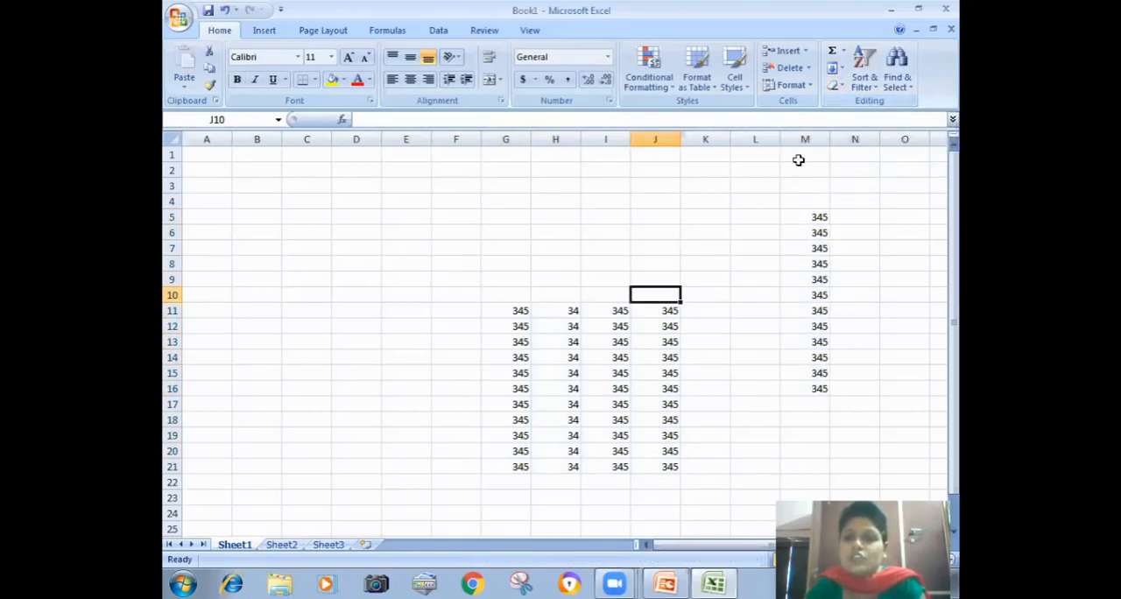
Step: Enter 34, 45, 4, 23, 4, 23 and 23 down cells C3:C9
click(839, 69)
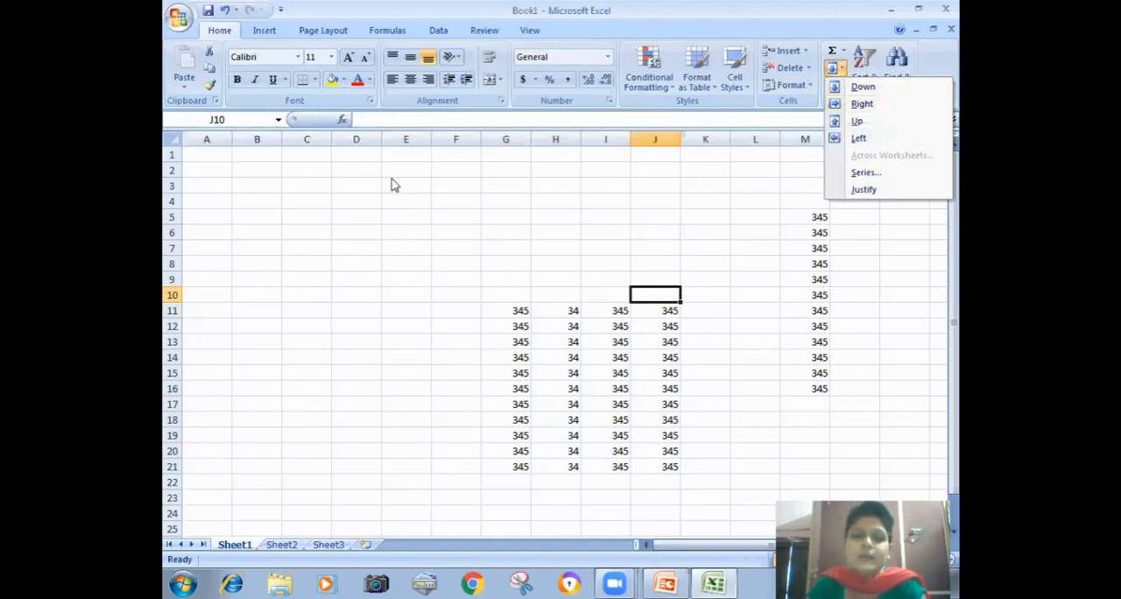
click(341, 186)
click(325, 184)
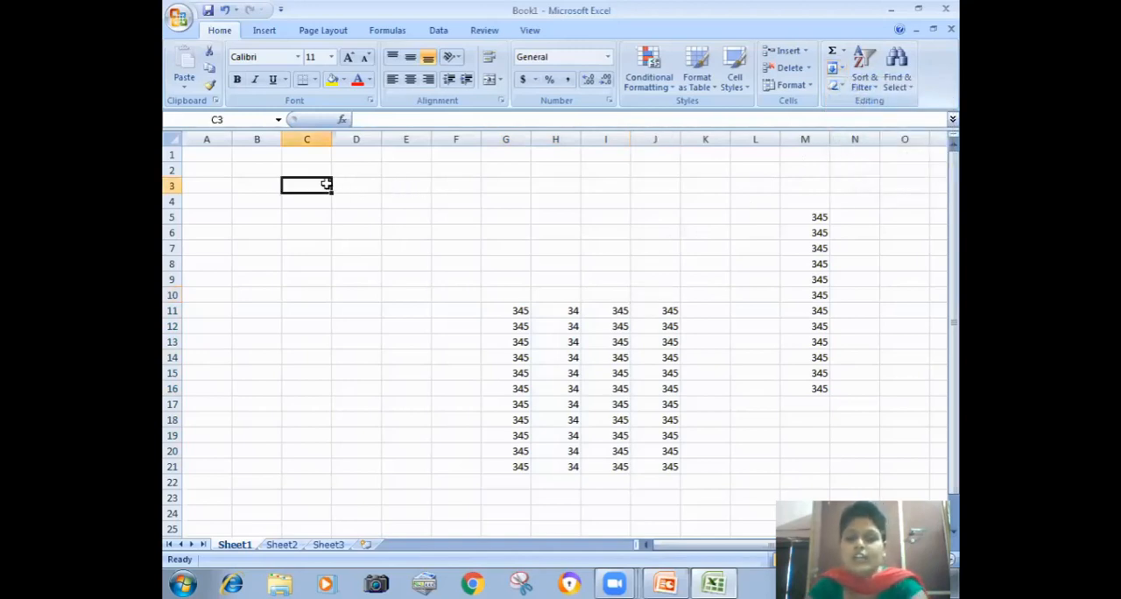
key(Return)
text(45)
key(Return)
text(4)
key(Return)
text(23)
key(Return)
text(4)
key(Return)
text(23)
key(Return)
text(23)
key(Return)
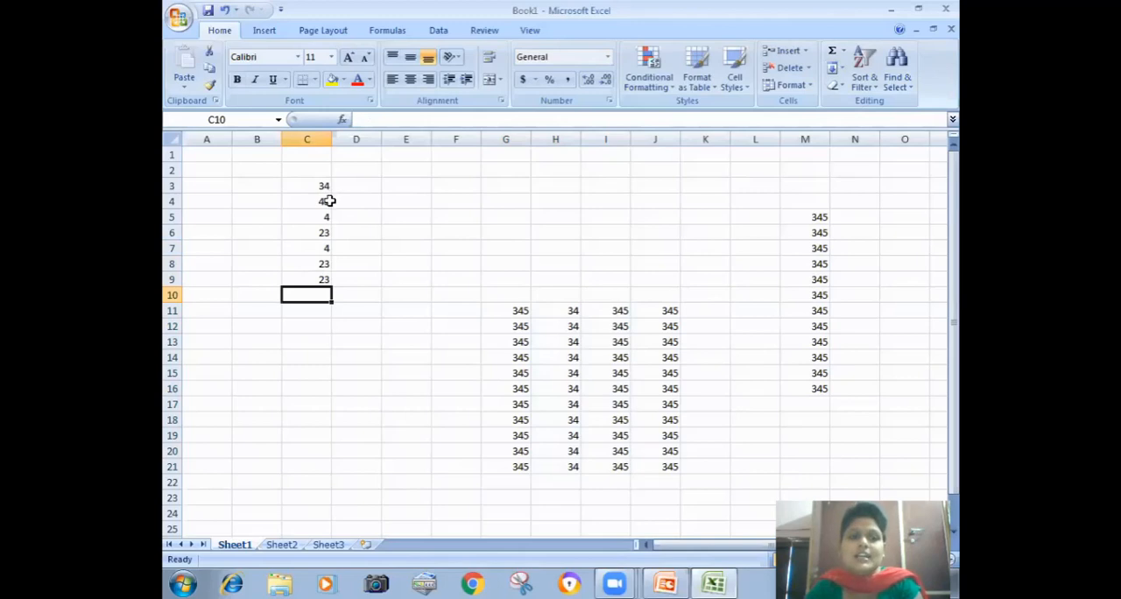
Step: Fill the numbers of C3:C9 to the right through column H
drag(323, 184, 533, 283)
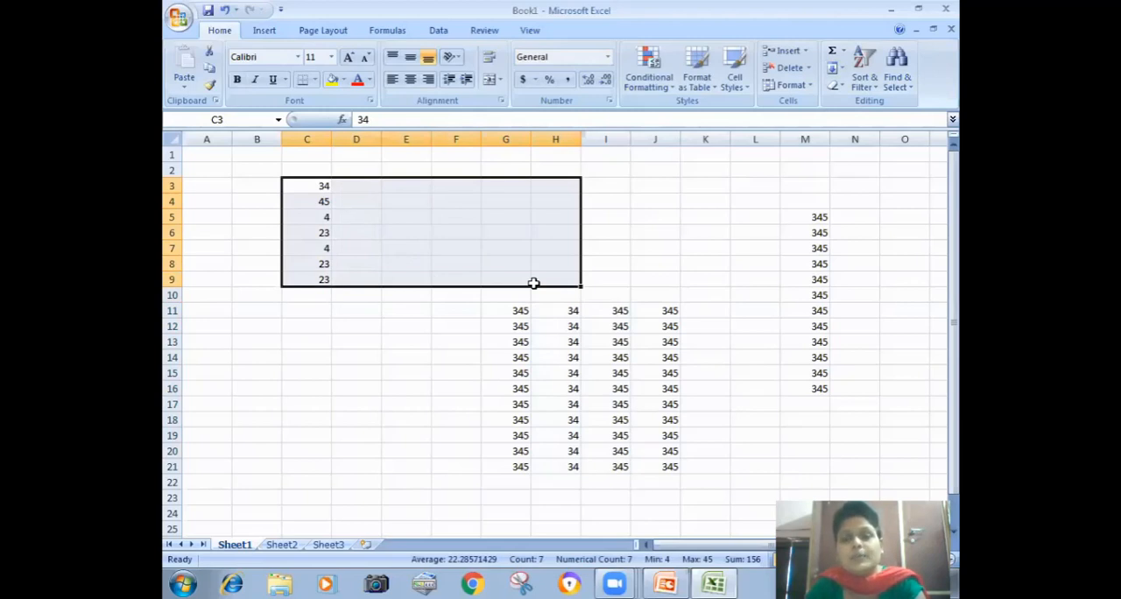
click(838, 71)
click(854, 104)
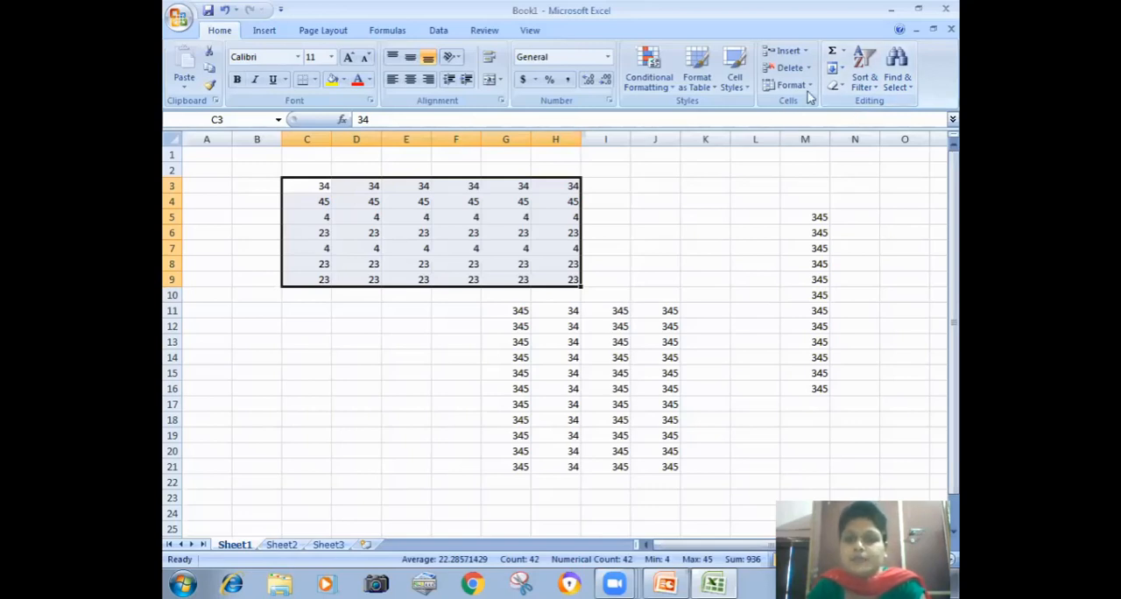
Step: Enter 34 in cell D22 and fill it upward to D12
click(843, 72)
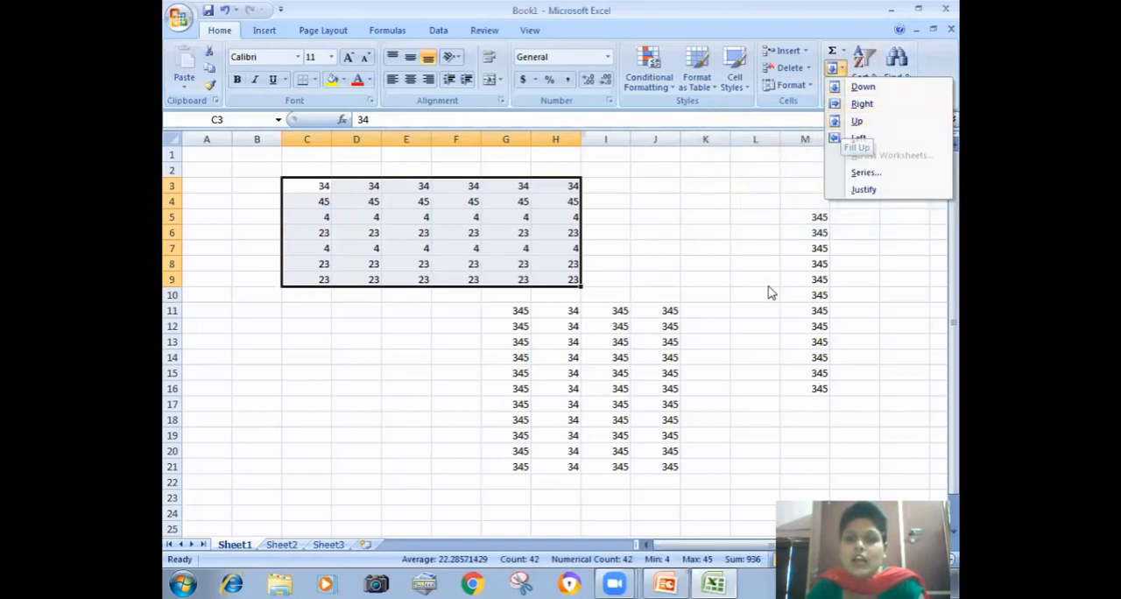
click(726, 324)
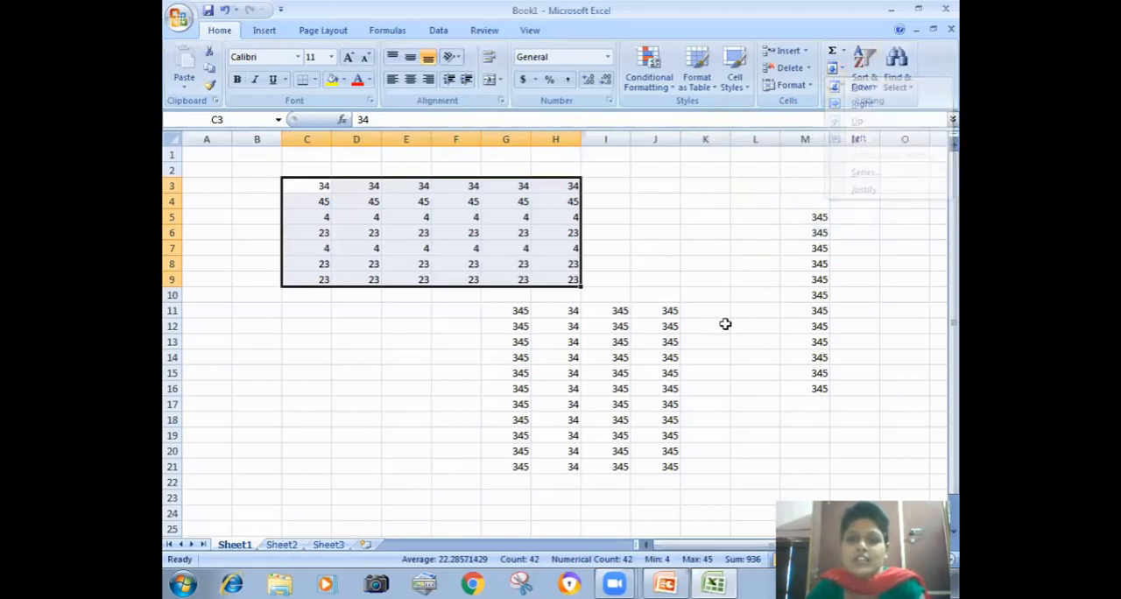
click(352, 478)
text(34)
key(Return)
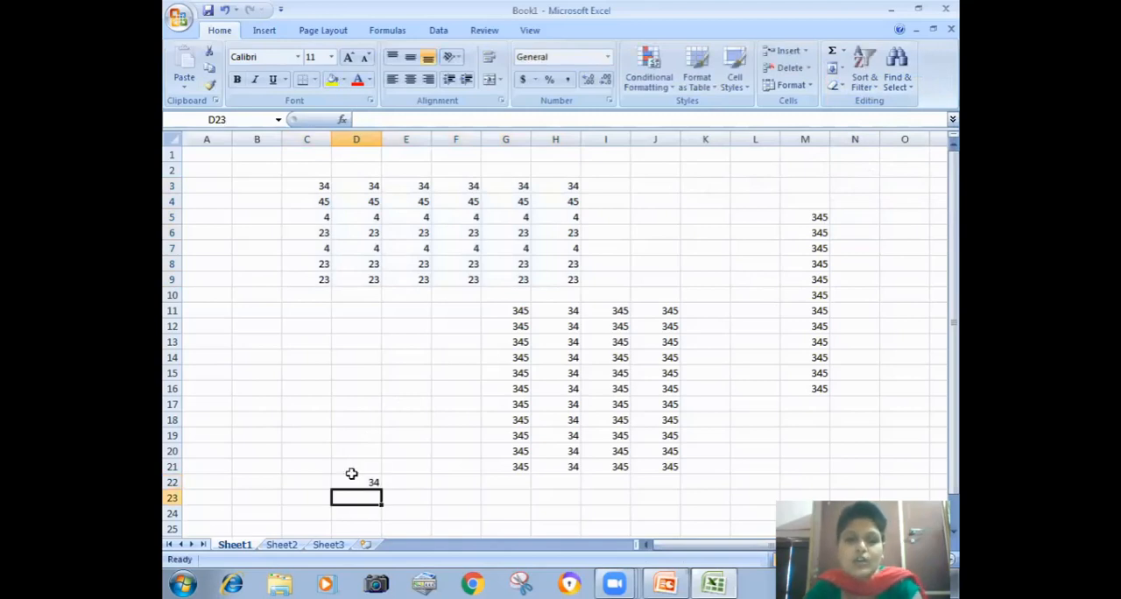
drag(354, 480, 364, 324)
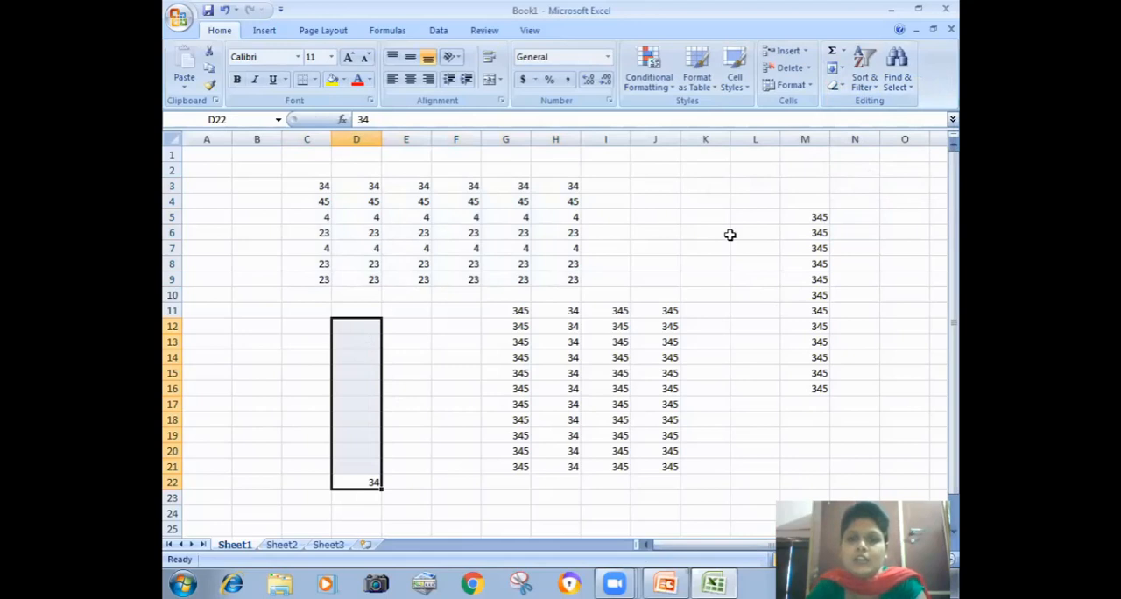
click(846, 70)
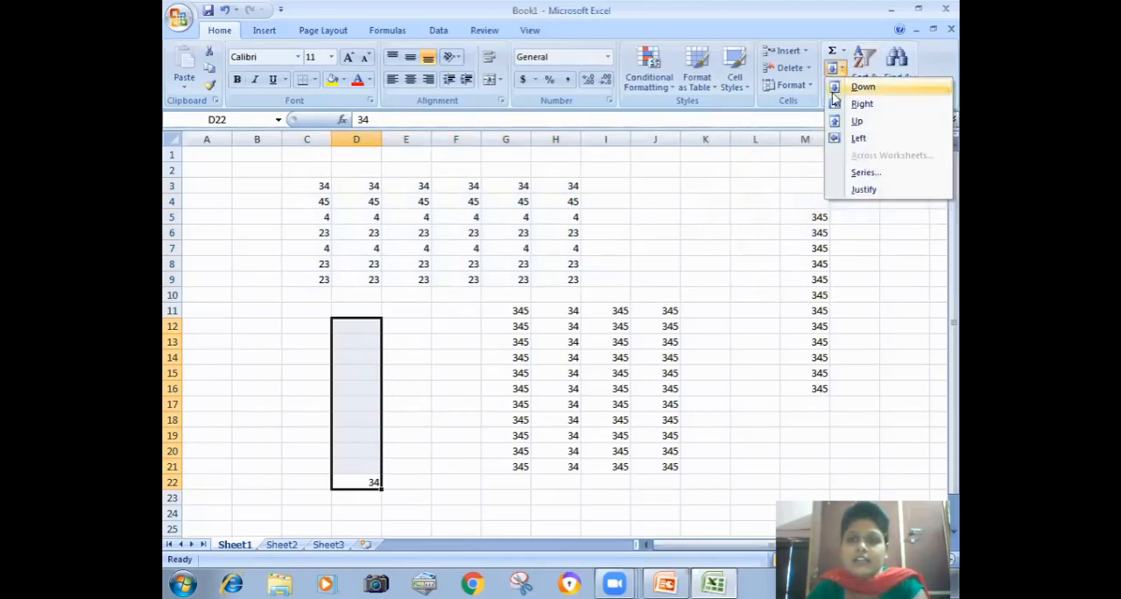
click(836, 121)
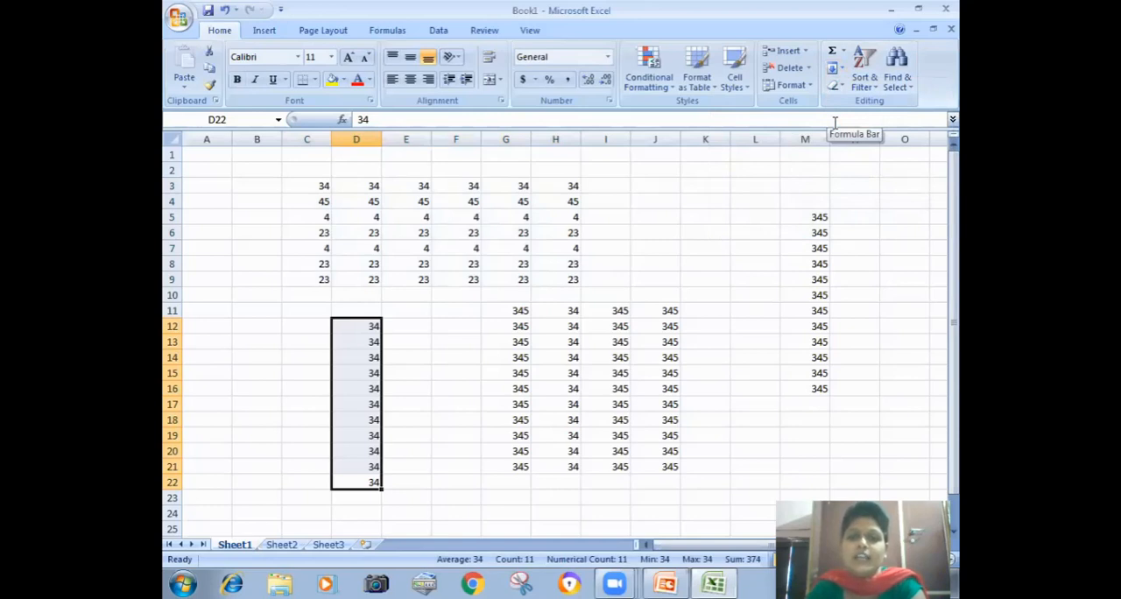
click(566, 309)
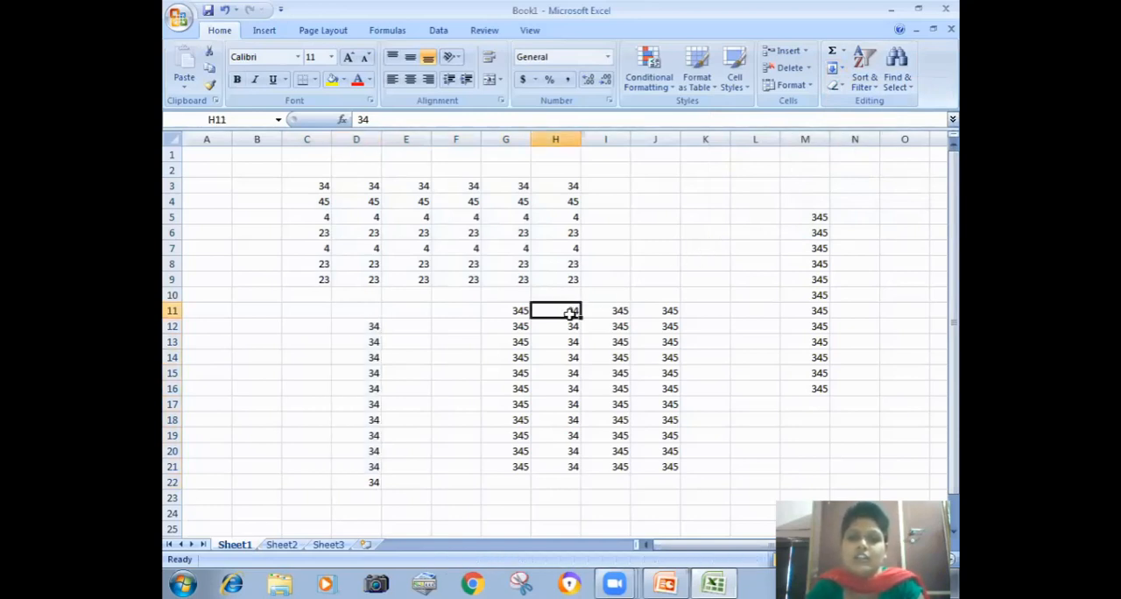
Step: Enter the text asdf, xccv, cvb and sf down cells O16:O19
click(915, 394)
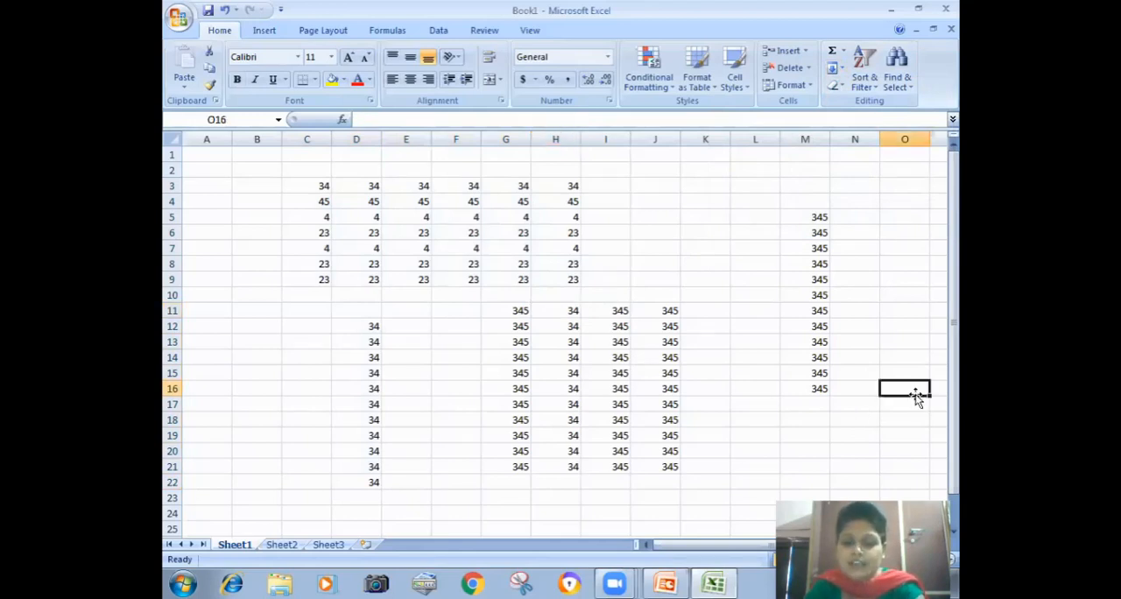
text(asdf)
key(Return)
text(xccv)
key(Return)
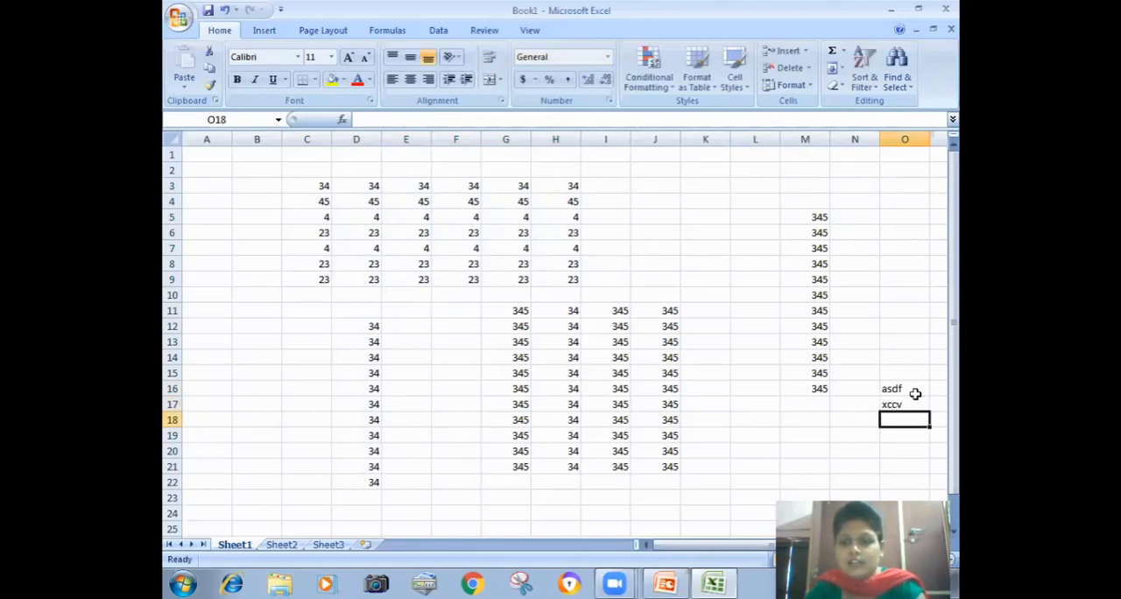
text(cvb)
key(Return)
text(sf)
key(Return)
Step: Fill the text of O16:O19 to the left as far as column D, overwriting the numbers there
drag(895, 392, 337, 435)
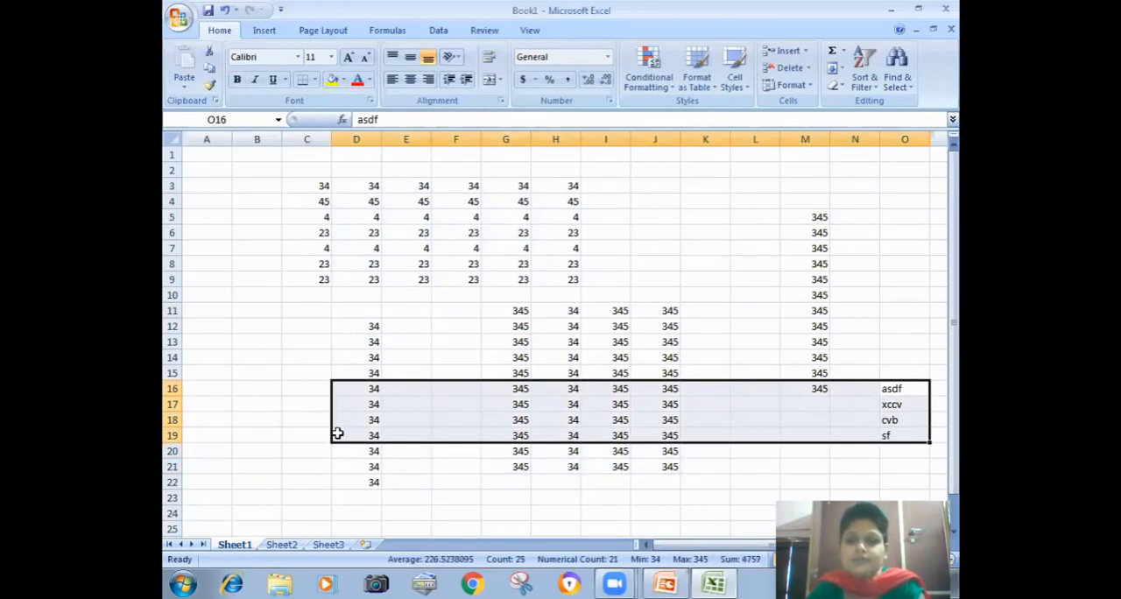
click(837, 68)
click(855, 138)
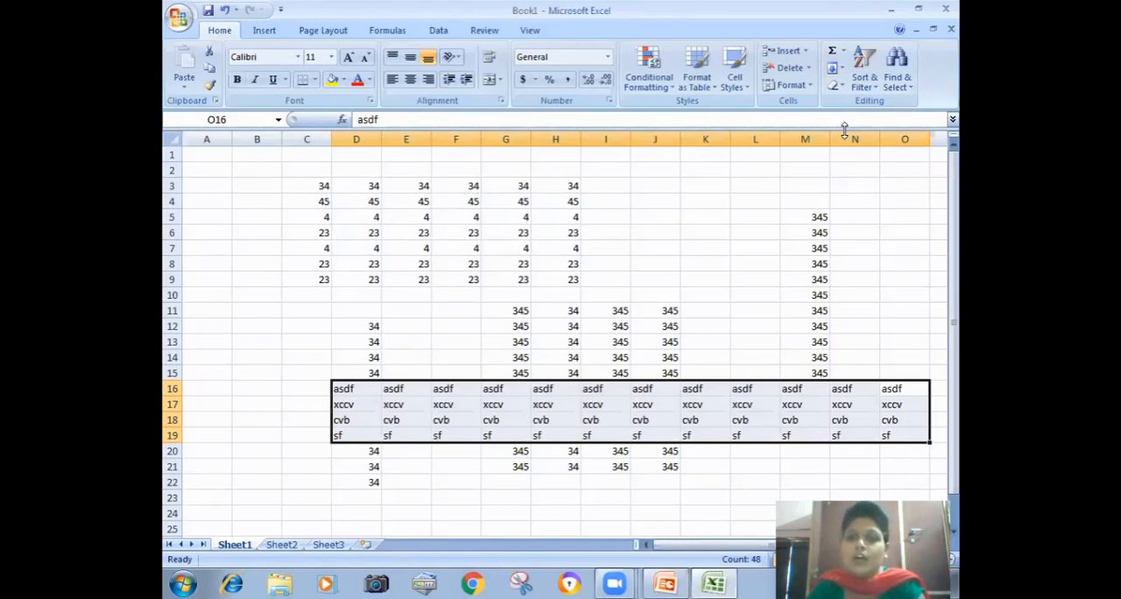
click(842, 70)
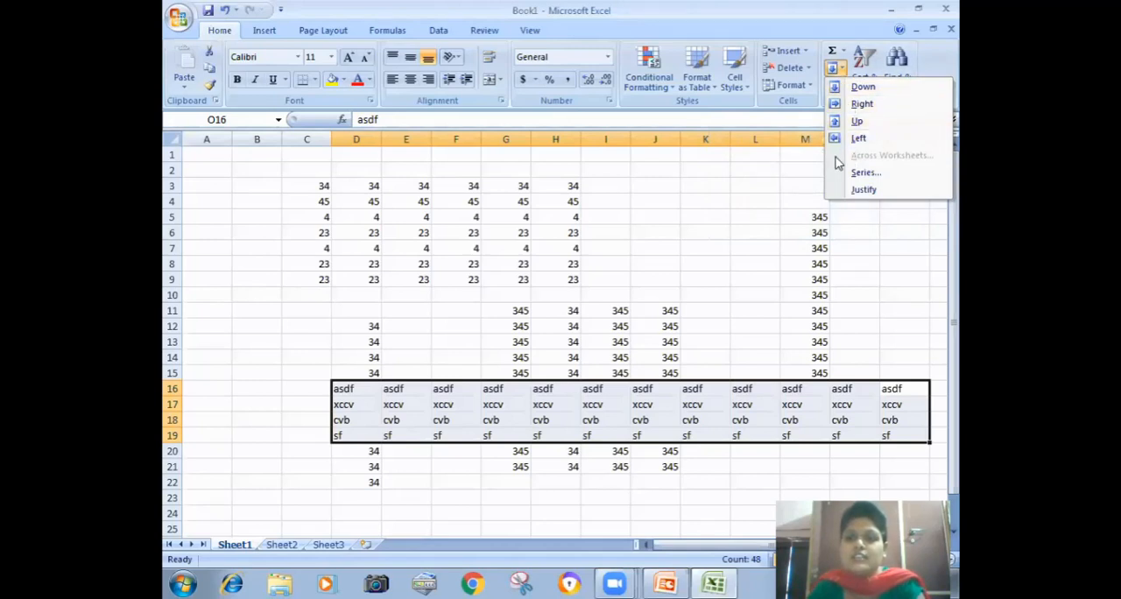
click(653, 228)
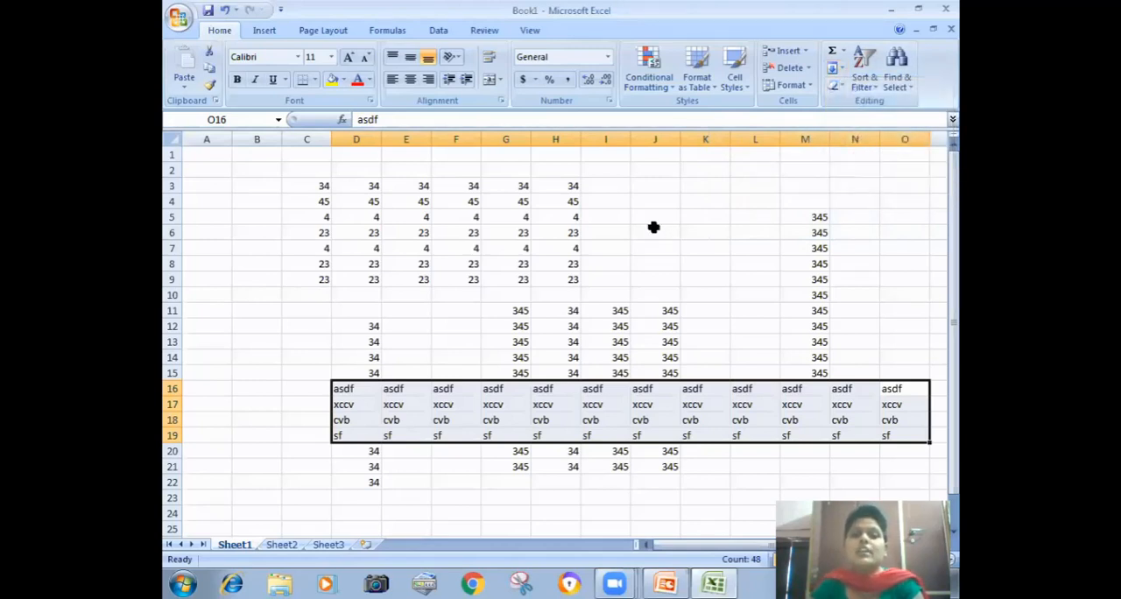
click(653, 228)
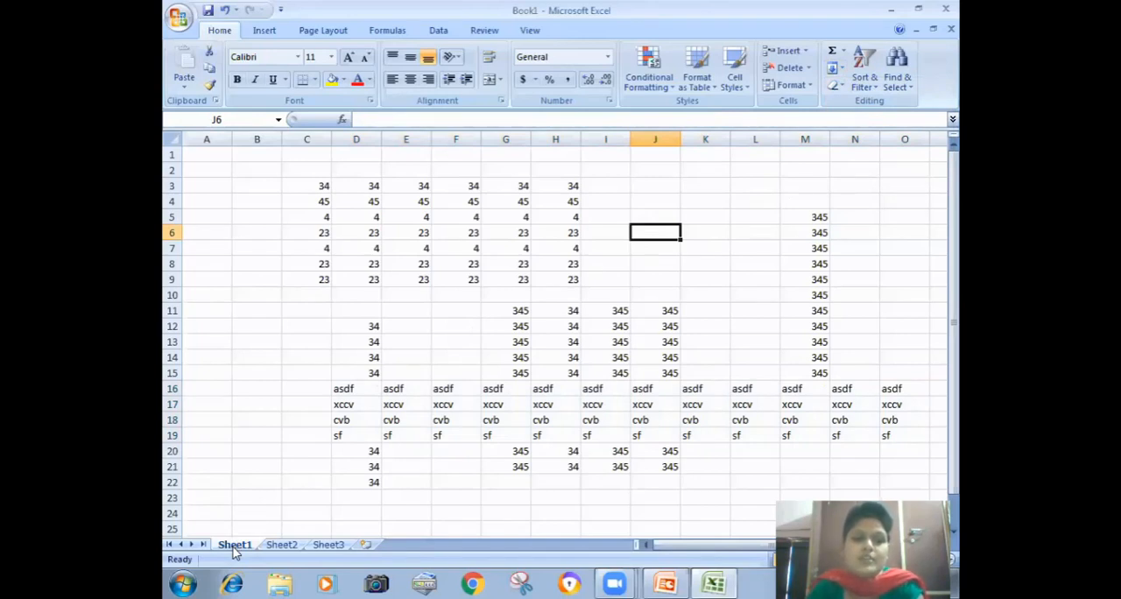
Step: Group Sheet1, Sheet2 and Sheet3 by selecting them together, keeping Sheet1 active
ctrl+click(272, 549)
ctrl+click(317, 545)
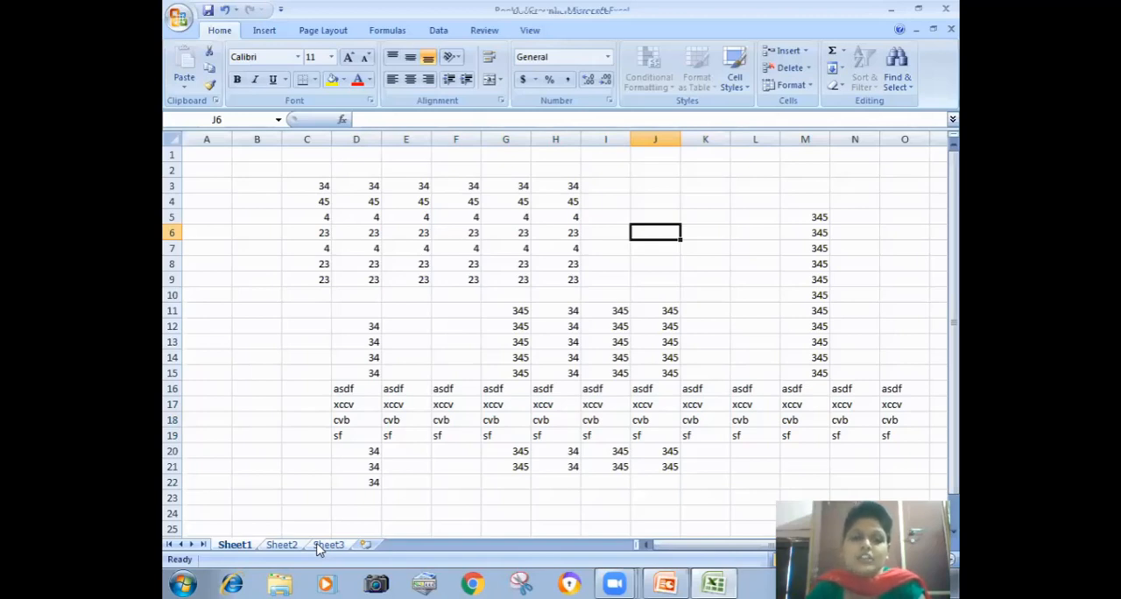
shift+click(328, 544)
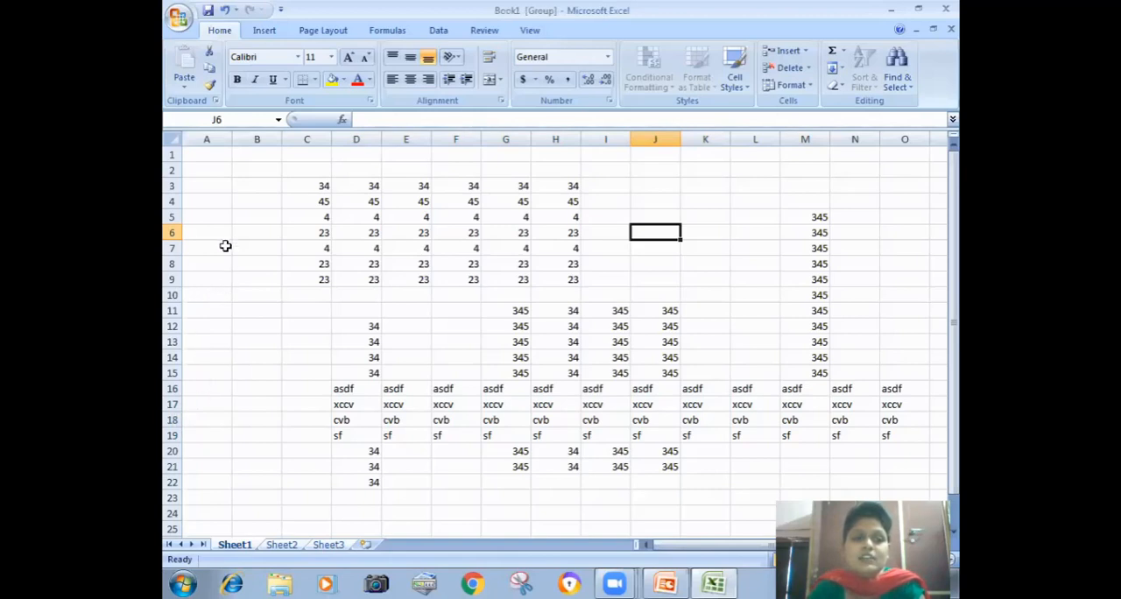
Step: Enter 345, 567, 67, 345, 56, 67, 546345, 67, 67, 35 and 45 down cells A7:A17 of the grouped sheets
click(225, 247)
text(34)
key(Return)
text(567)
key(Return)
text(67)
key(Return)
text(345)
key(Return)
text(56)
key(Return)
text(67)
key(Return)
text(546345)
key(Return)
text(67)
key(Return)
text(67)
key(Return)
text(35)
key(Return)
text(45)
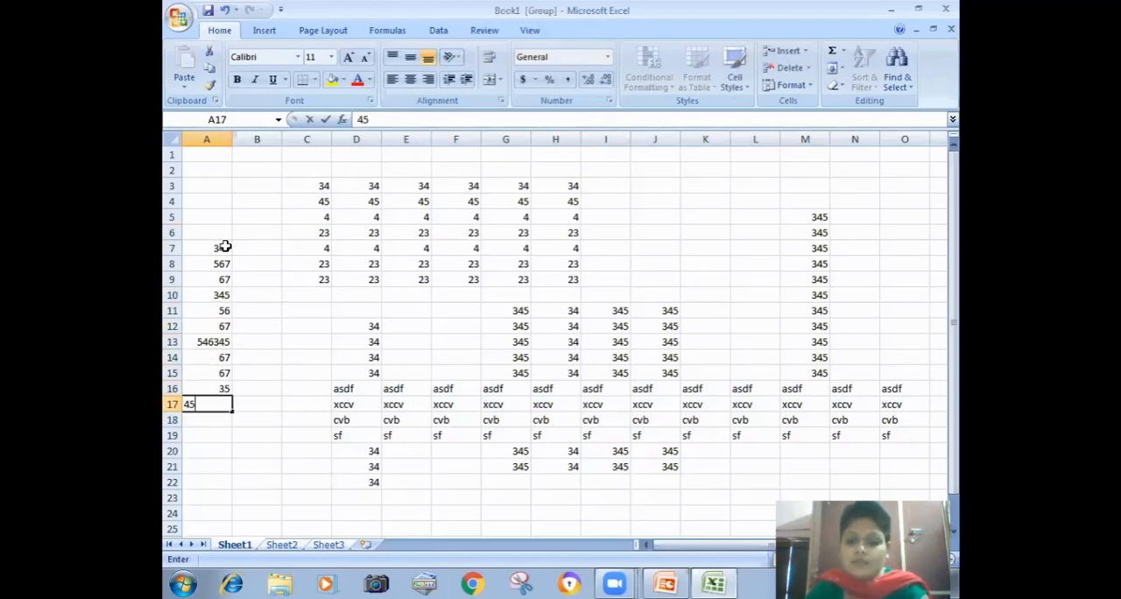
key(Tab)
Step: Enter 456 in B12:B17, 56 in B11, 567 in B10, ghj in B9, gn in B8 and bnm in B7
text(456)
key(Up)
text(456)
key(Up)
text(456)
key(Up)
text(456)
key(Up)
text(456)
key(Up)
text(456)
key(Up)
text(56)
key(Up)
text(567)
key(Up)
text(ghj)
key(Up)
text(gn)
key(Up)
text(bnm)
key(Tab)
Step: Enter bn, bn, cvb, fg, dfg and gh down C7:C12, and b, cb, fg and dfg down C14:C17
text(bn)
key(Down)
text(bn)
key(Down)
text(cvb)
key(Down)
text(fg)
key(Down)
text(dfg)
key(Down)
text(gh)
key(Down)
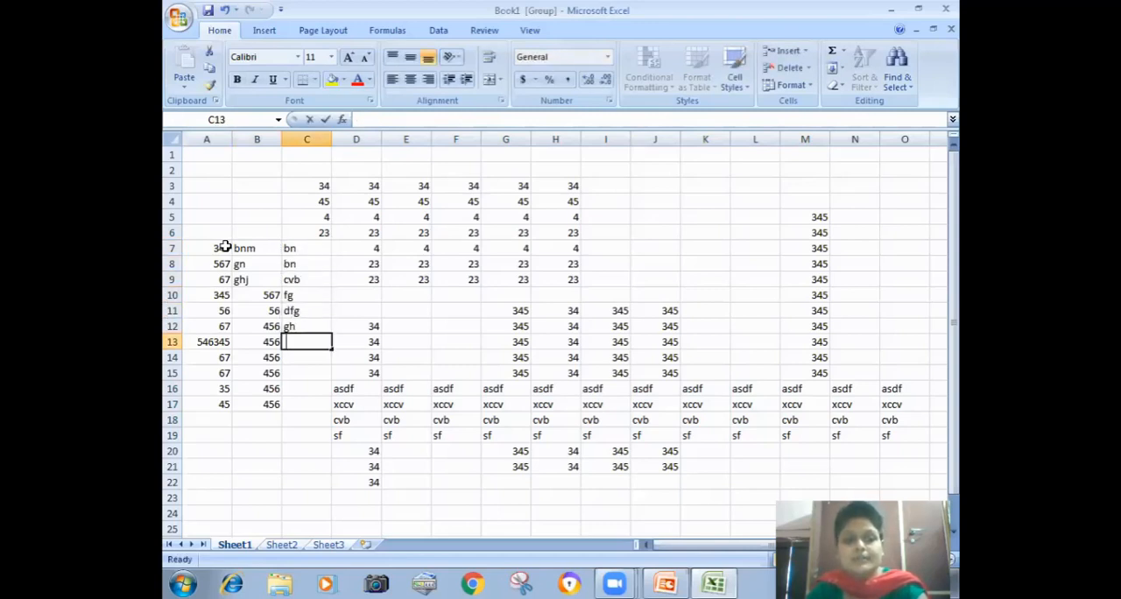
key(Down)
text(b)
key(Down)
text(cb)
key(Down)
text(fg)
key(Down)
text(dfg)
key(Tab)
Step: Enter cvb, dfg, gdf, gdf, gdf, dfg, dfg, gdf, gdf, dfg, dfg and dfg in cells D6 to D17
key(Up)
text(dfg)
key(Up)
text(dfg)
key(Up)
text(gdf)
key(Up)
text(gdf)
key(Up)
text(gdf)
key(Up)
text(gdf)
key(Up)
text(gdf)
key(Up)
text(dfg)
key(Up)
text(cvb)
key(Up)
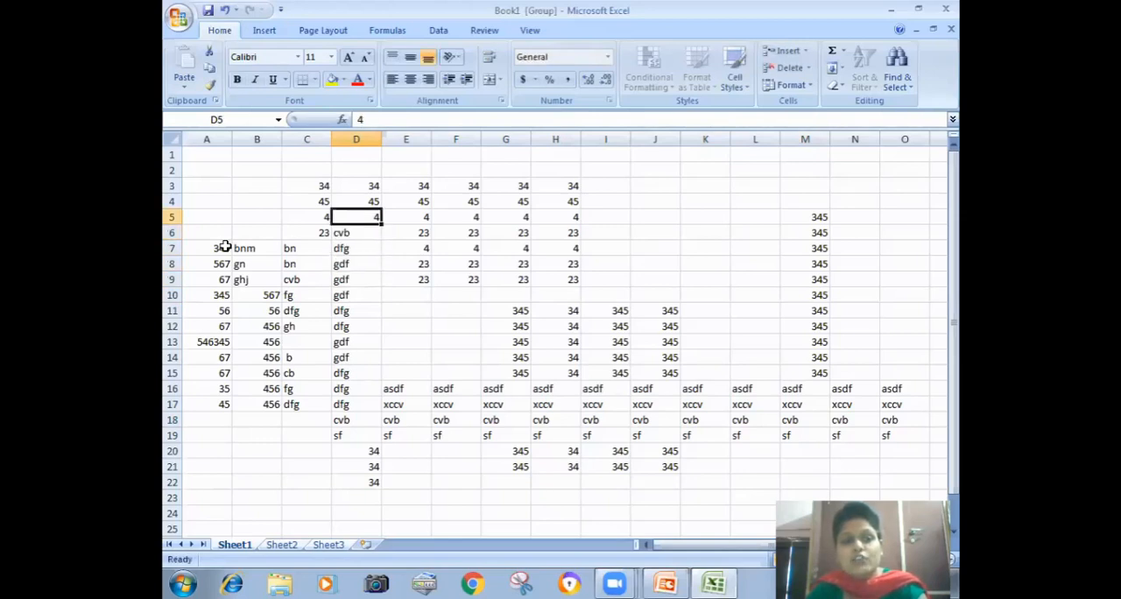
Step: Apply a yellow fill colour to the range A7:D19 on the grouped sheets
drag(224, 252, 353, 432)
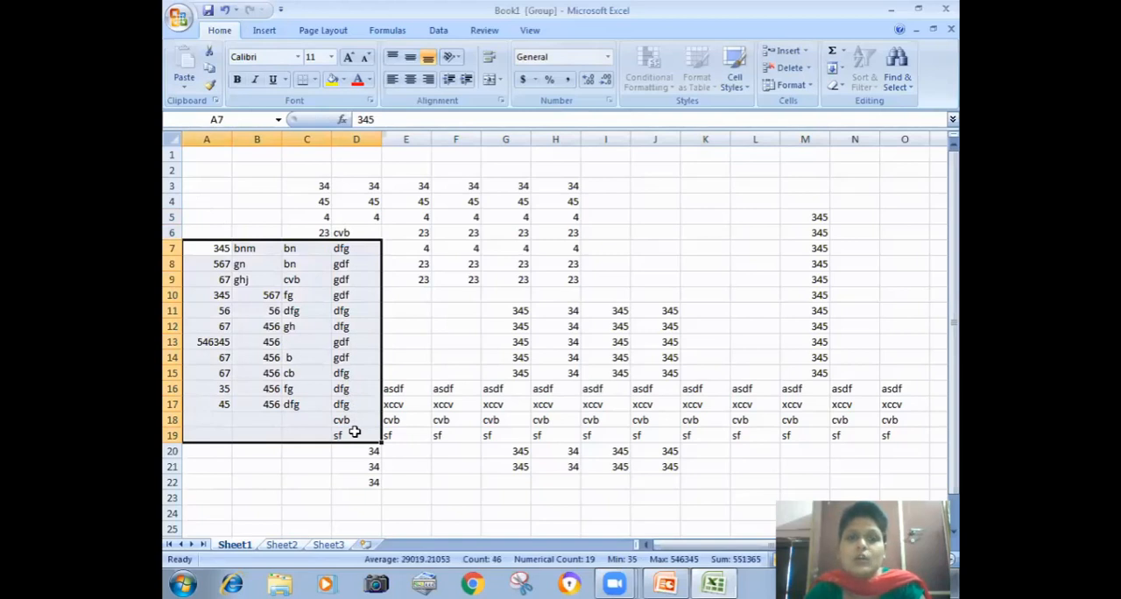
click(338, 81)
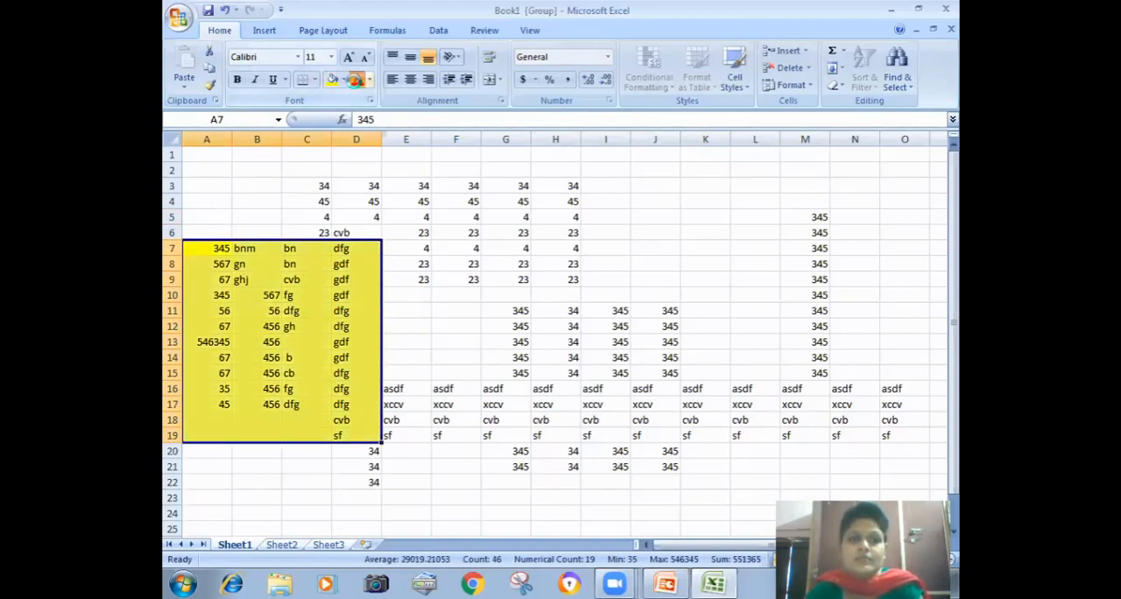
Step: Format the range A7:D19 on the grouped sheets with red bold text and all borders
click(356, 80)
click(313, 81)
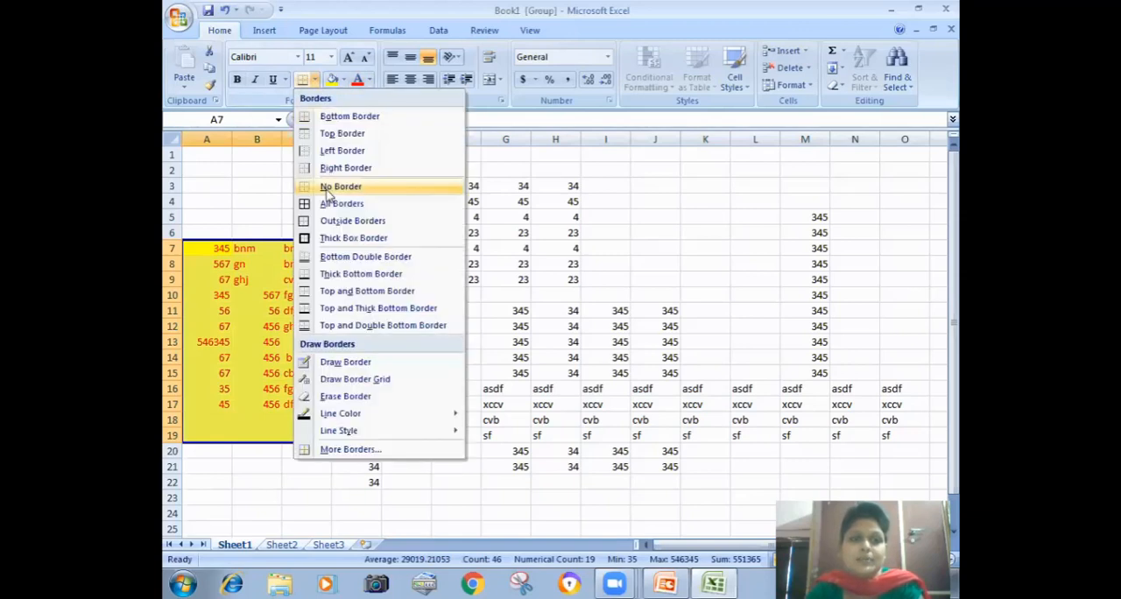
click(327, 211)
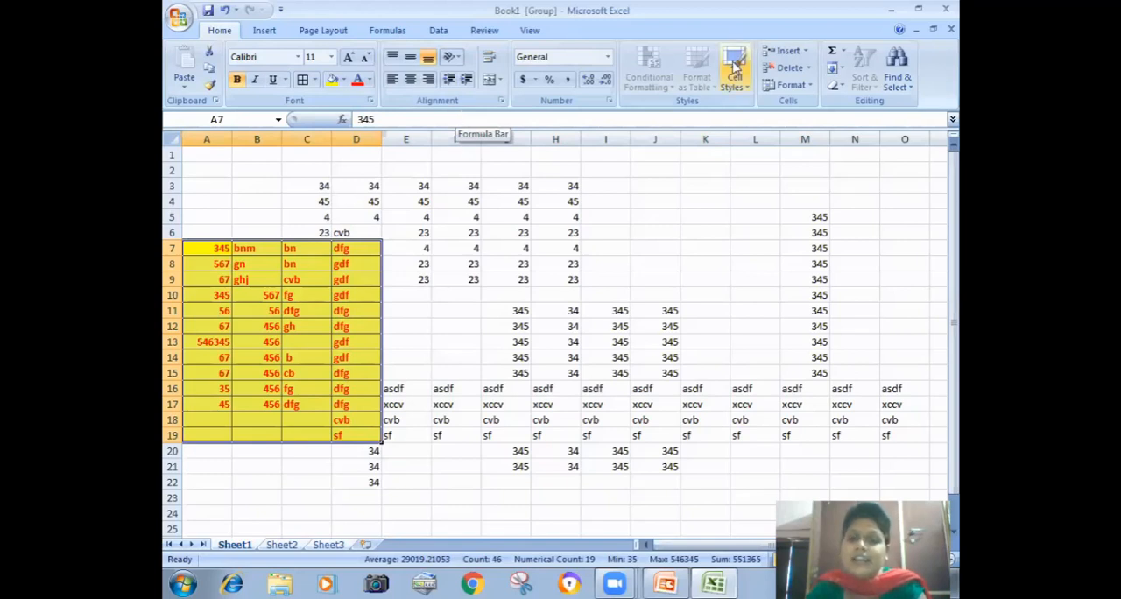
Step: Fill the range A7:D19 across the grouped worksheets, including both contents and formats
click(838, 68)
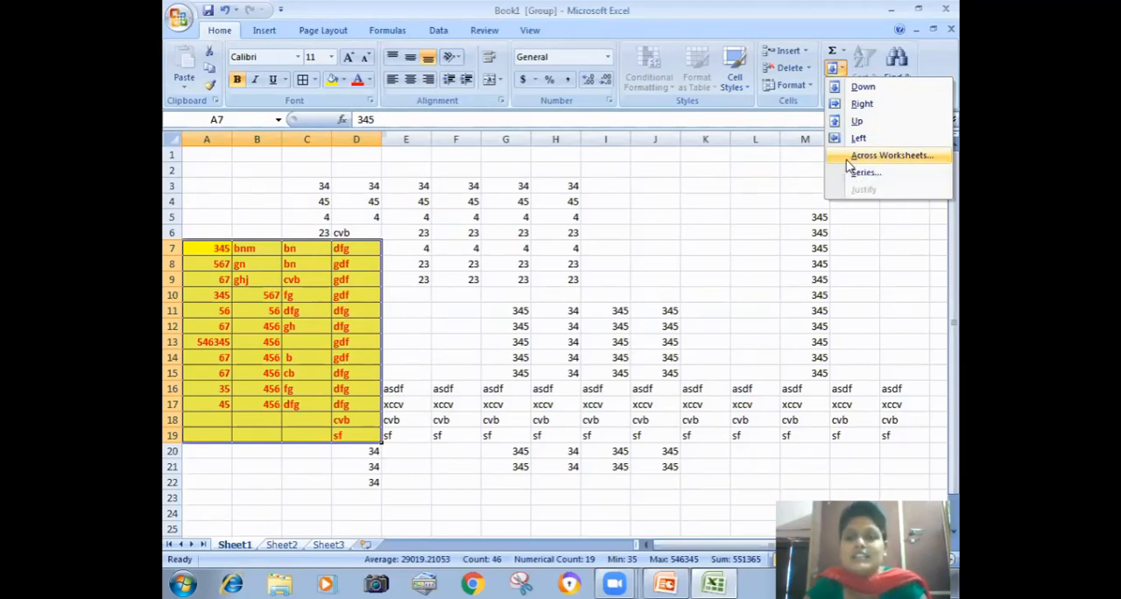
click(889, 155)
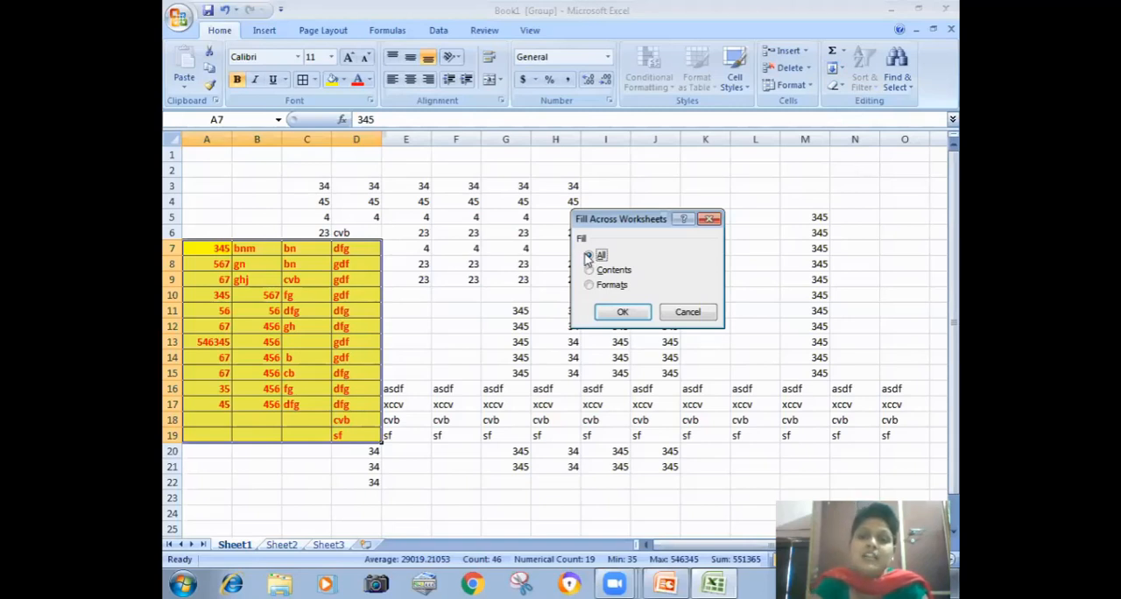
click(609, 314)
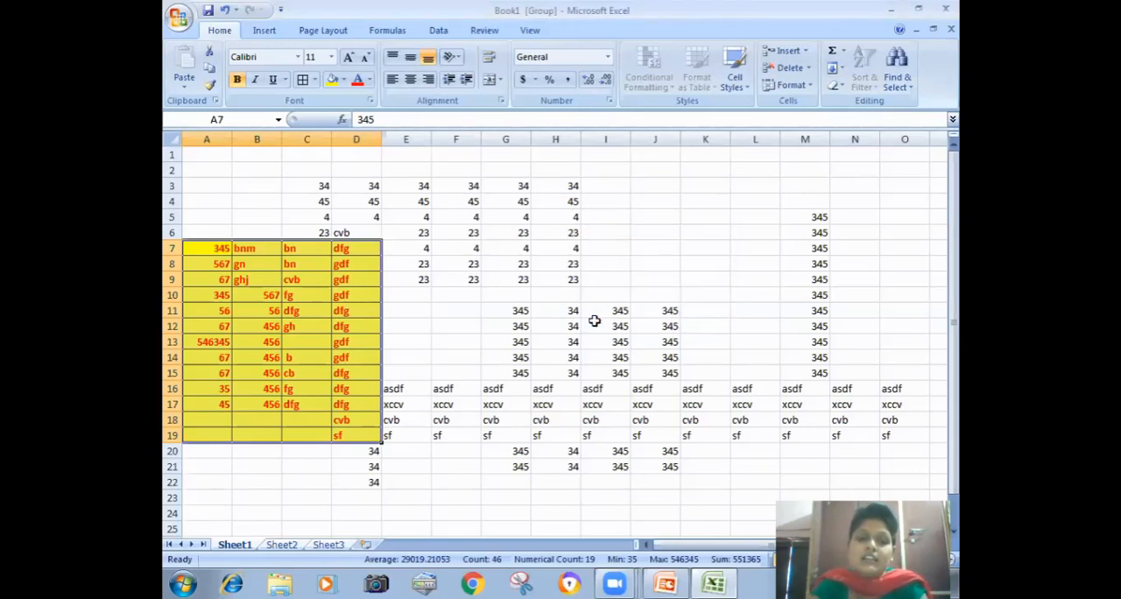
Step: Review the filled range on the individual worksheets, ending on Sheet2
click(282, 545)
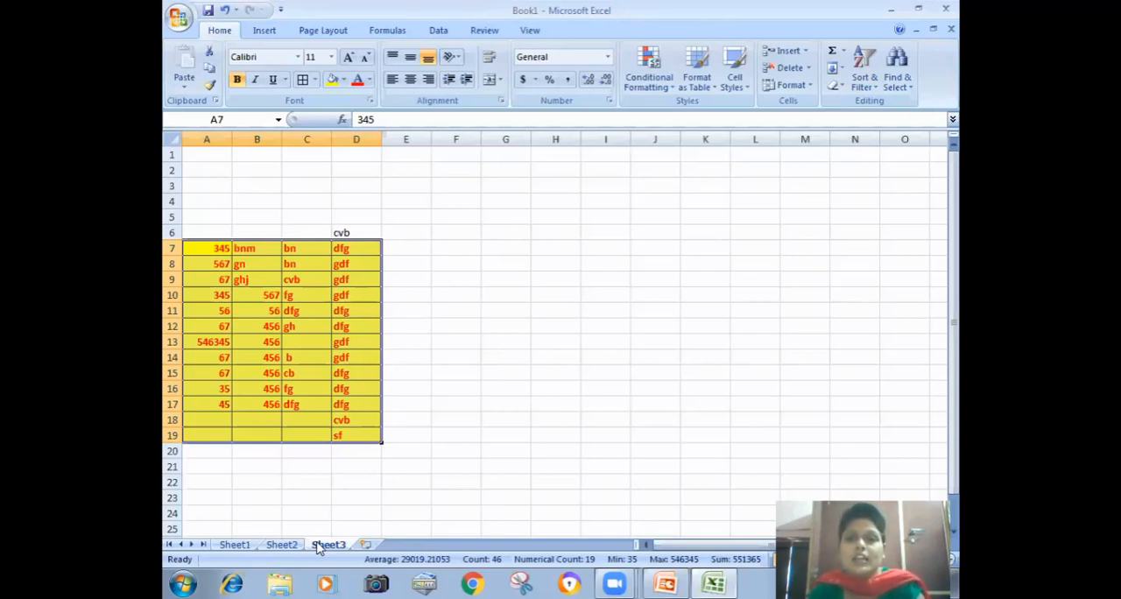
click(244, 546)
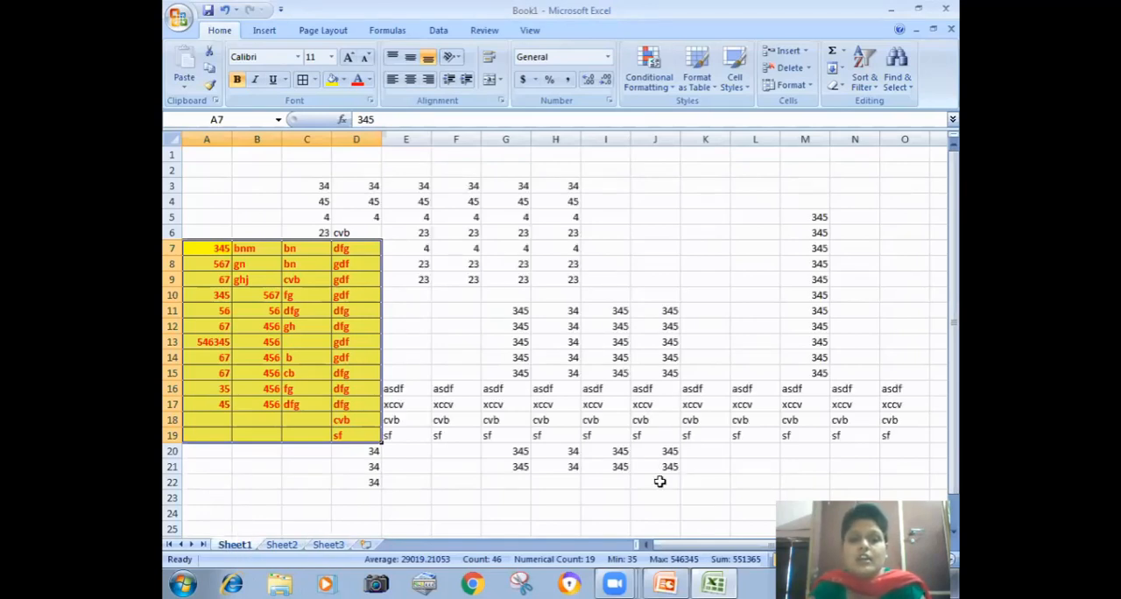
click(281, 544)
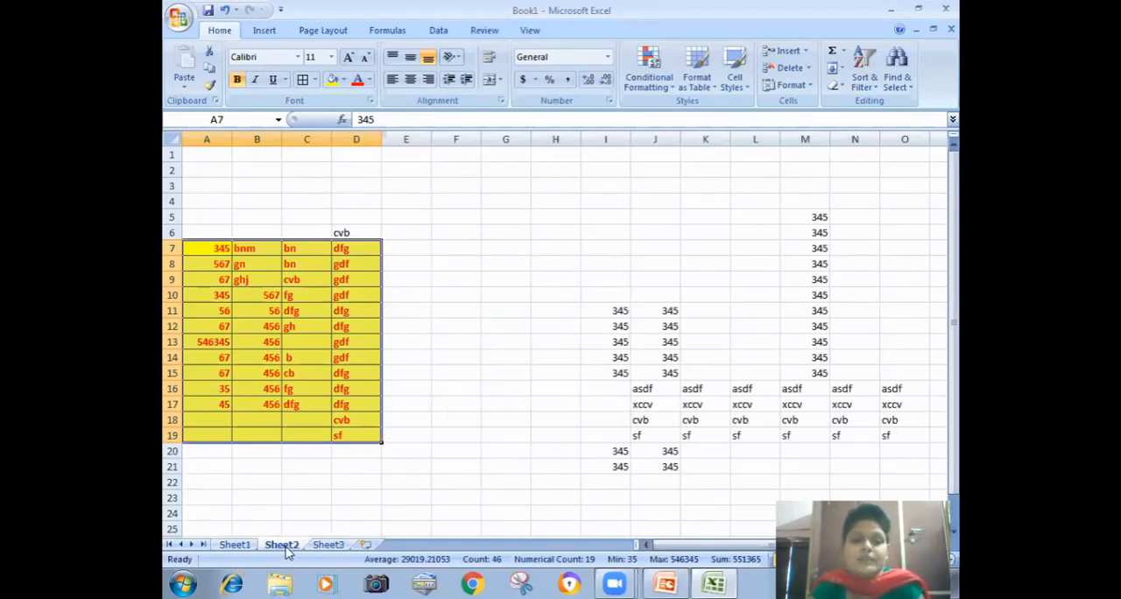
Step: Enter 1 in cell H2 of Sheet2 and copy it down through H22
click(545, 214)
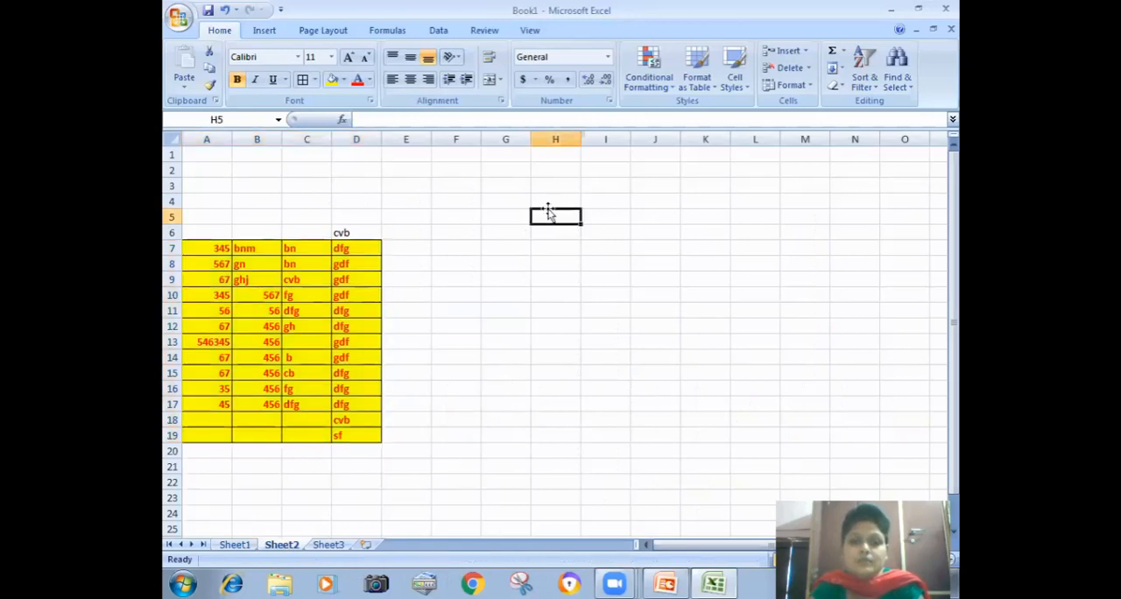
click(545, 171)
text(1)
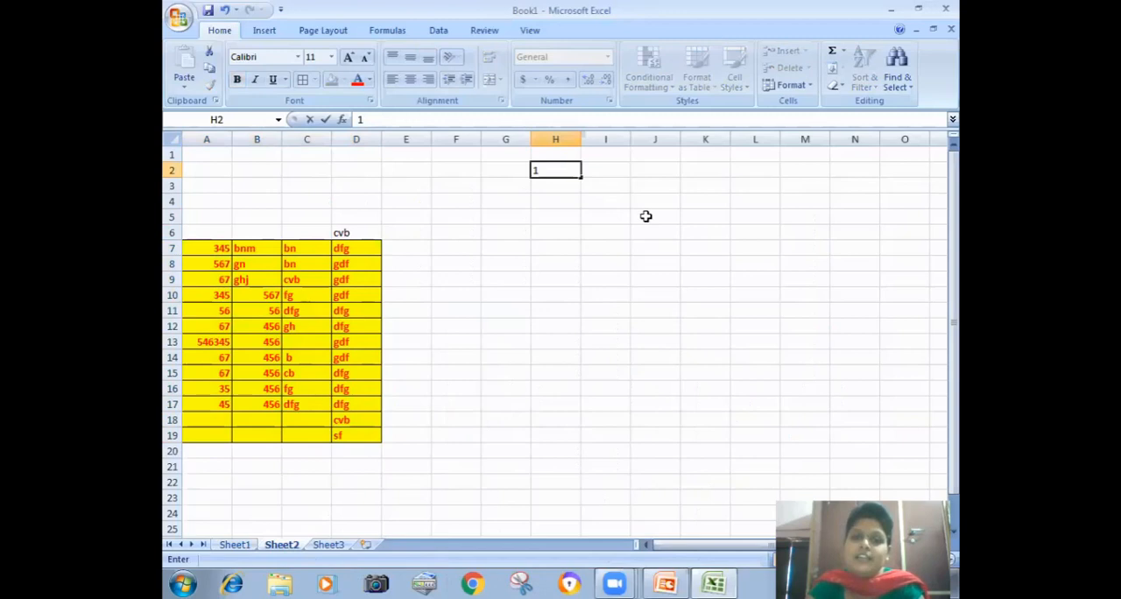
click(645, 216)
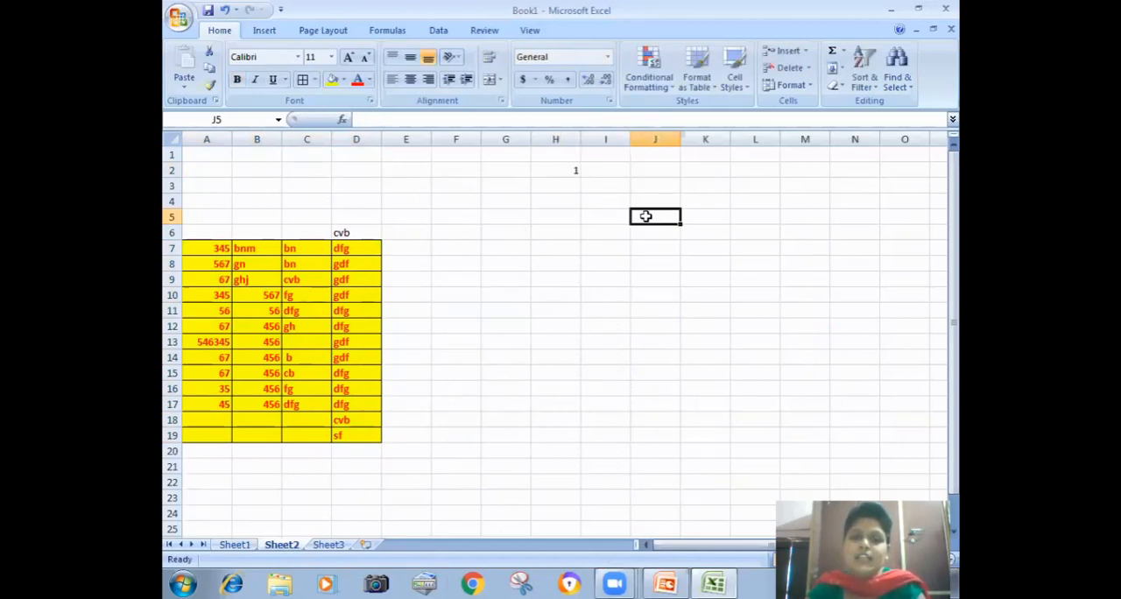
click(558, 171)
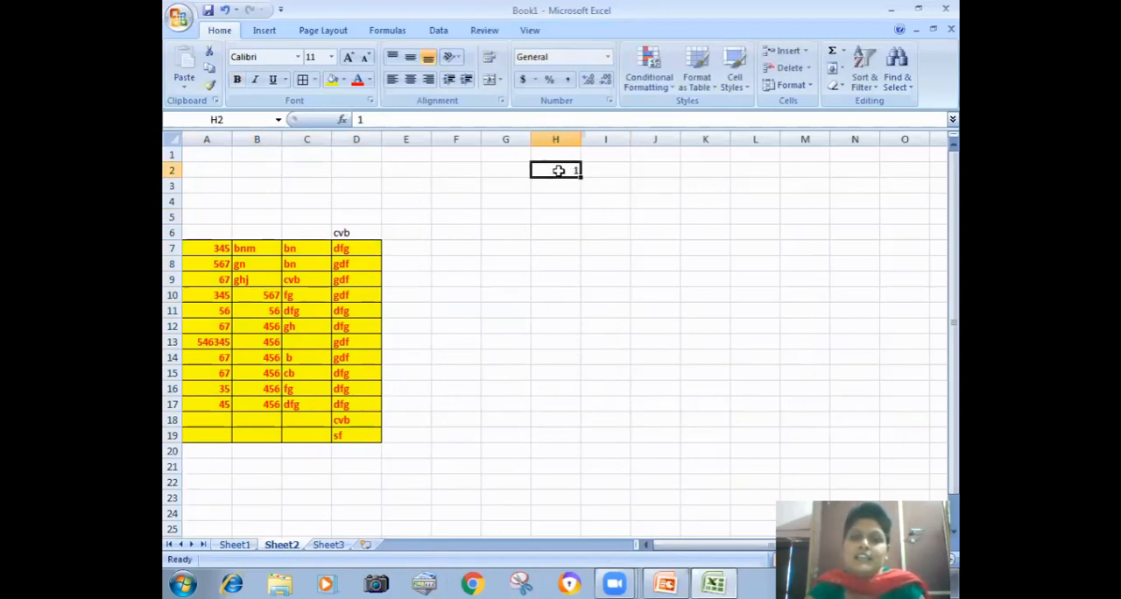
drag(580, 177, 586, 482)
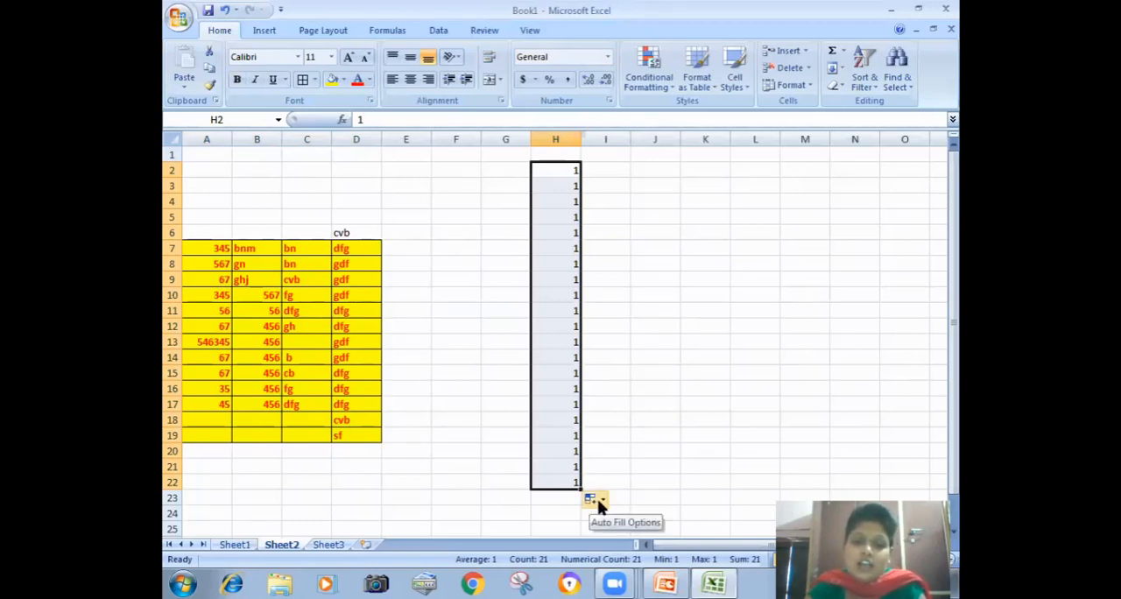
Step: Try the Fill Series, Fill Formatting Only and Fill Without Formatting auto fill options on H2:H22
click(603, 501)
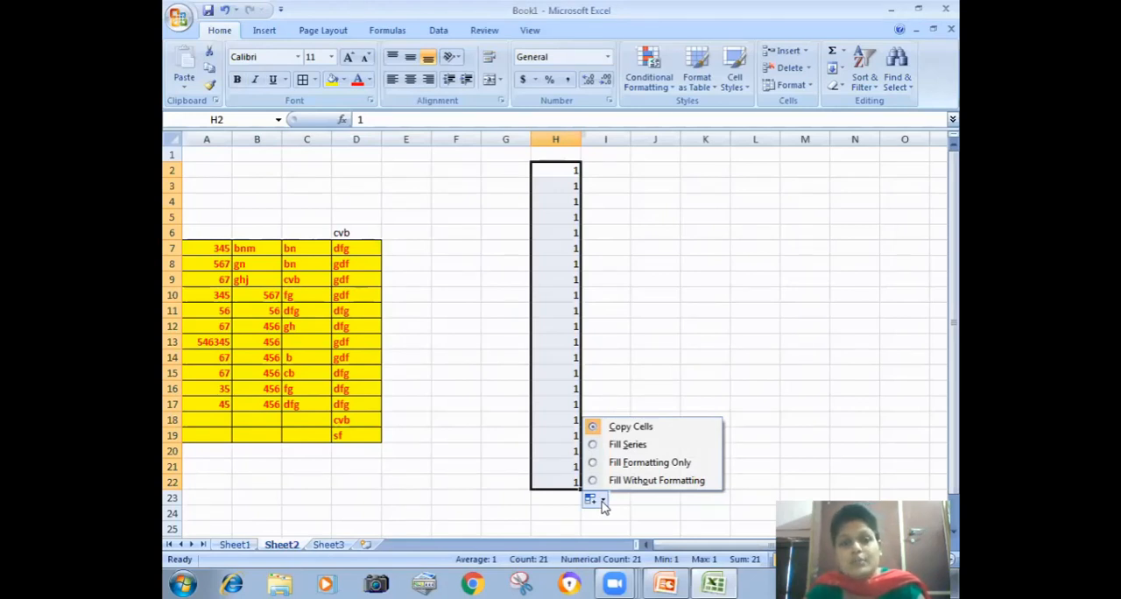
click(593, 445)
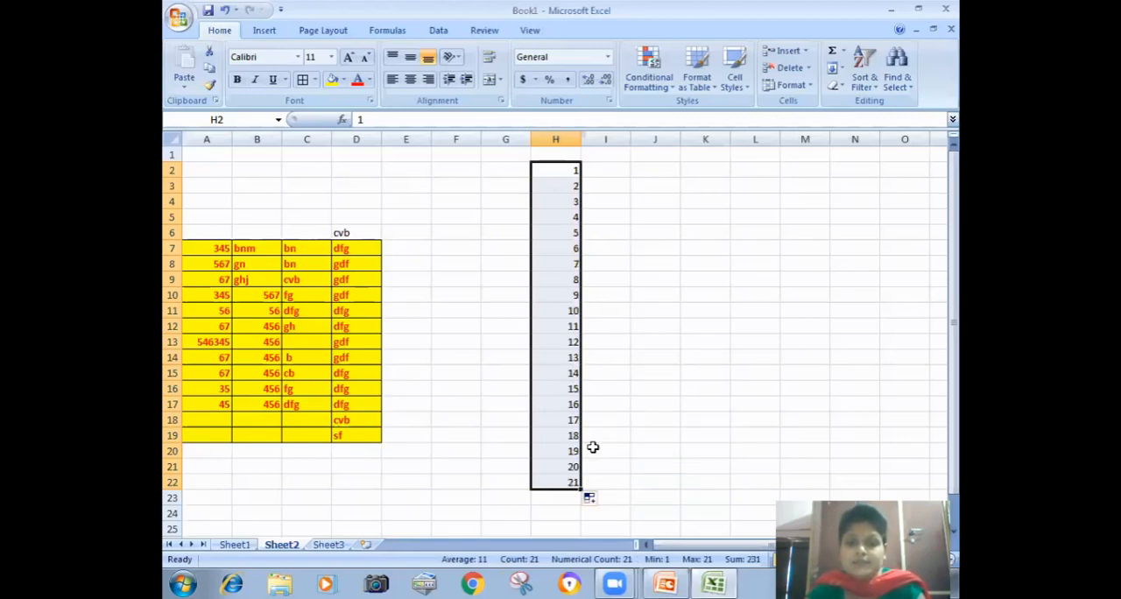
click(596, 498)
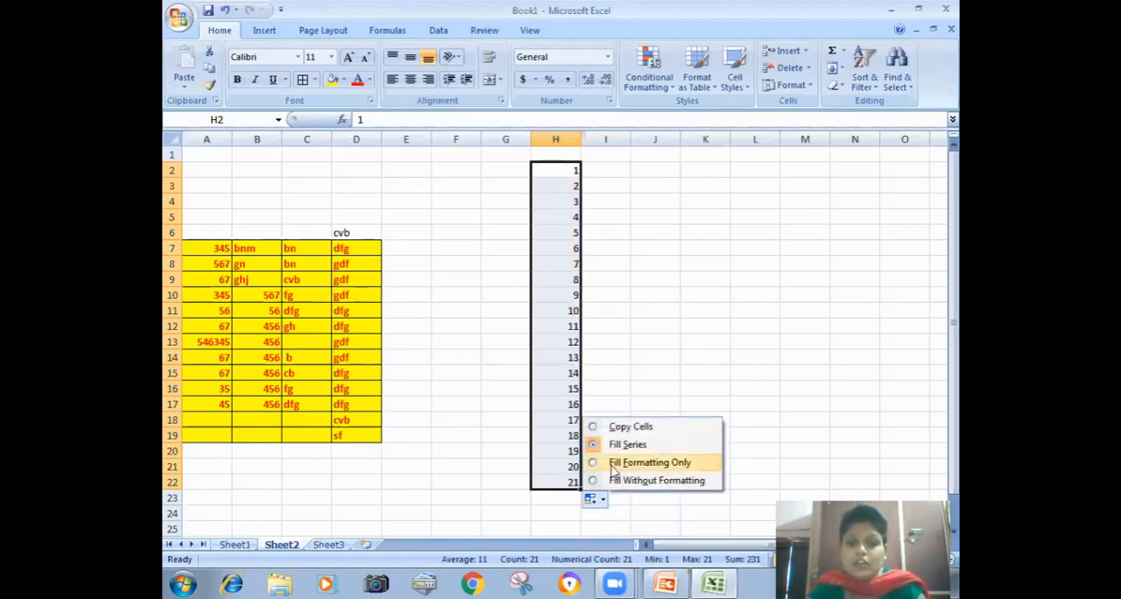
click(611, 463)
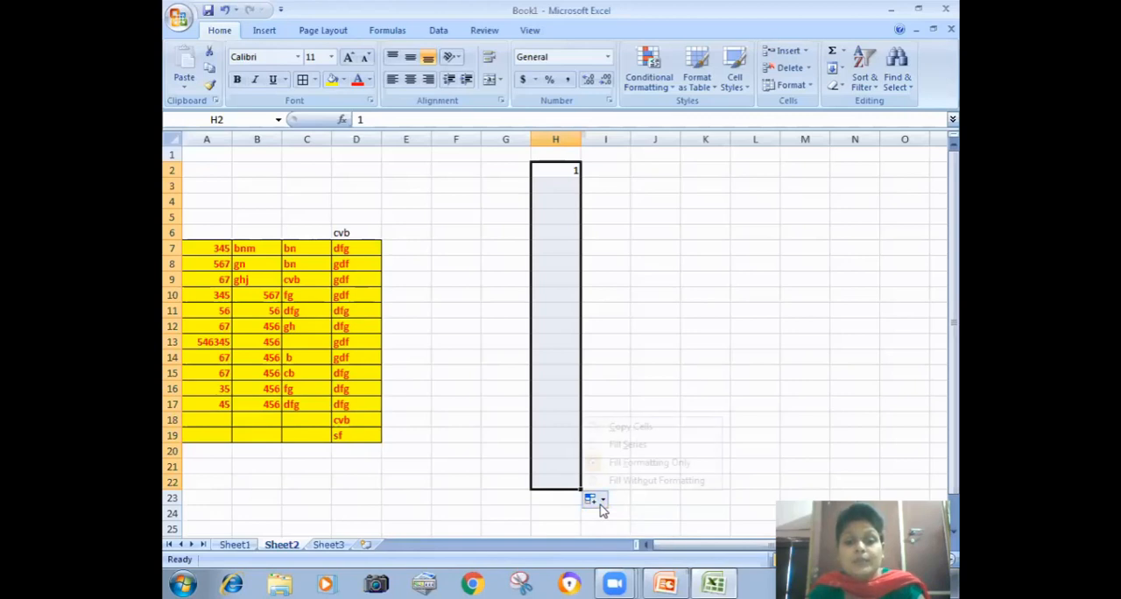
click(603, 500)
click(618, 480)
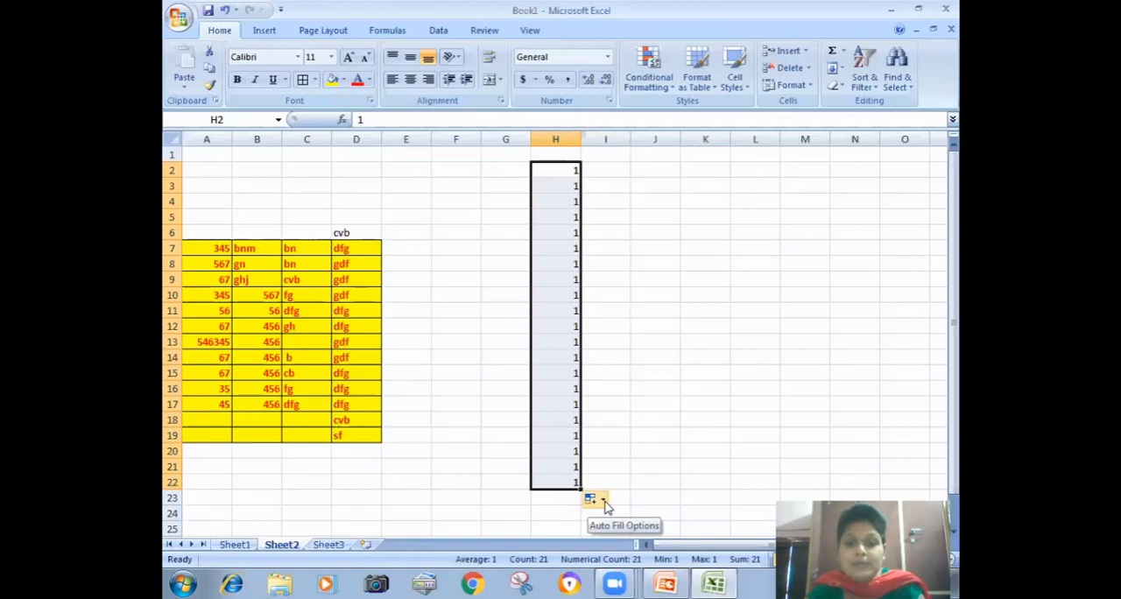
Step: Fill H2:H22 with a linear column series using step value 1 and stop value 30, and extend it down to H40
click(842, 70)
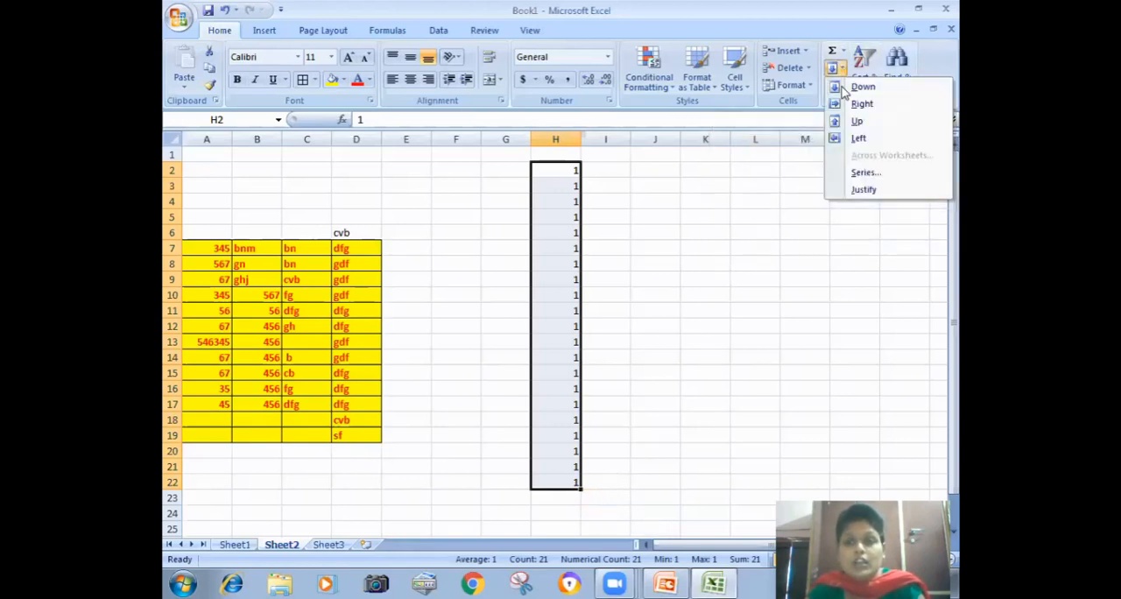
click(865, 173)
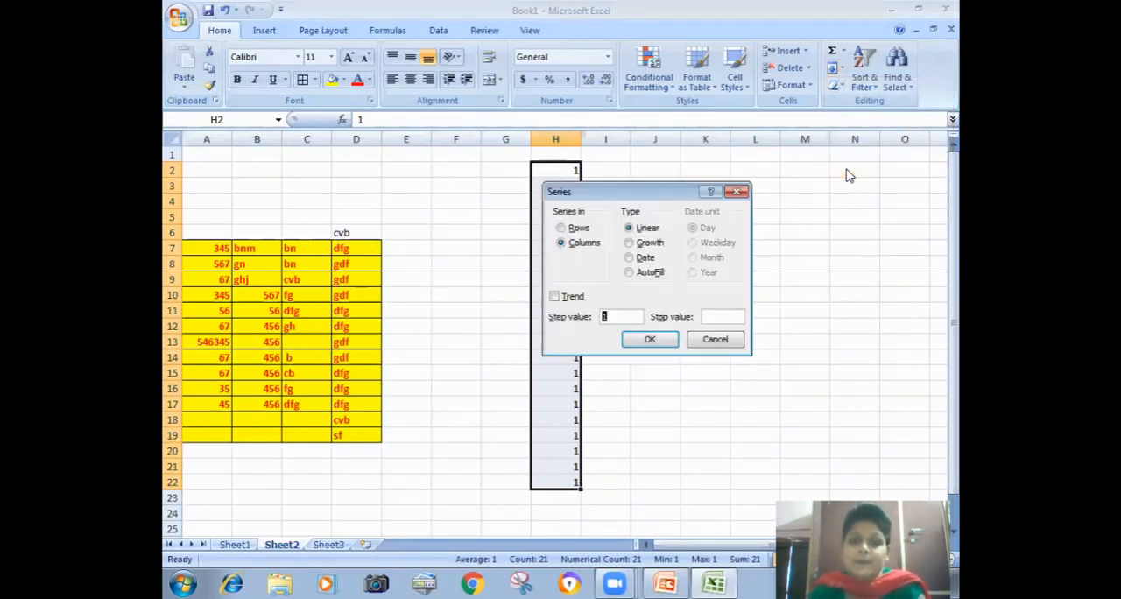
click(577, 228)
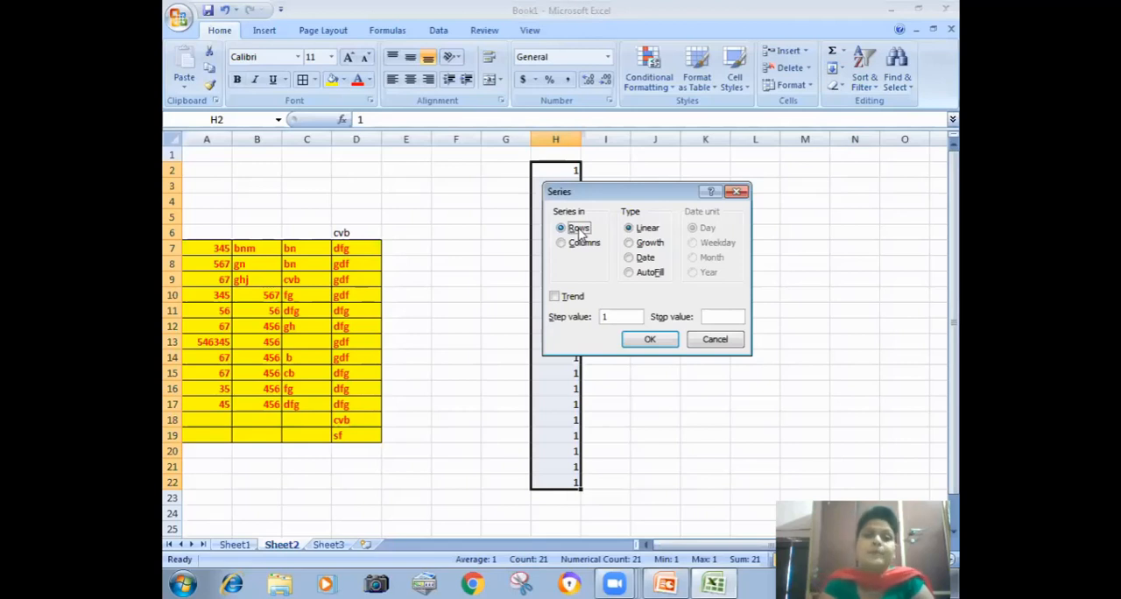
click(571, 247)
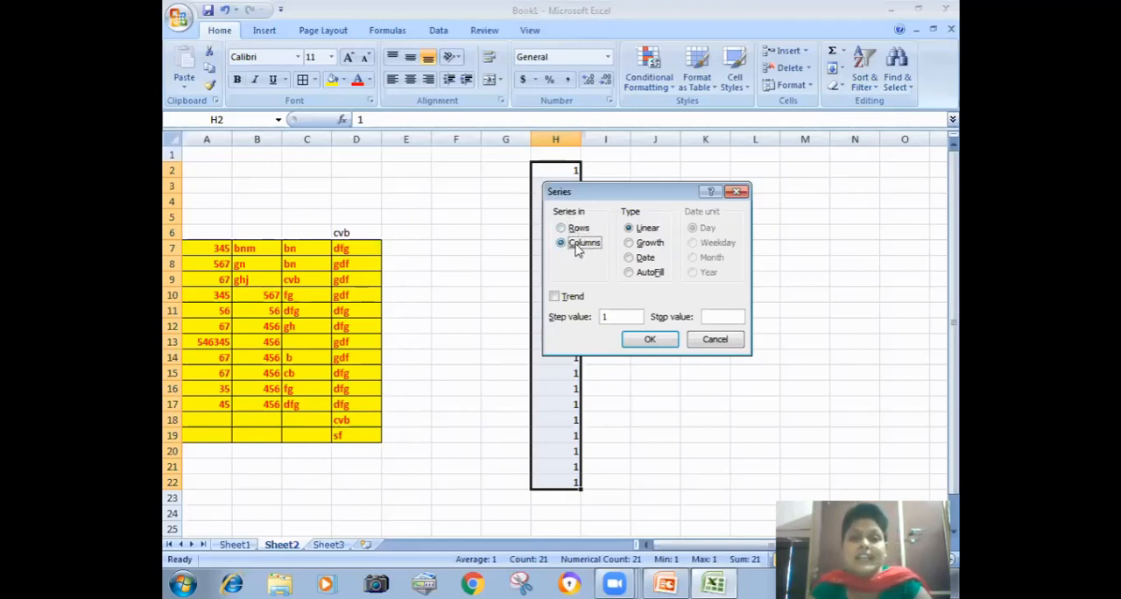
click(629, 316)
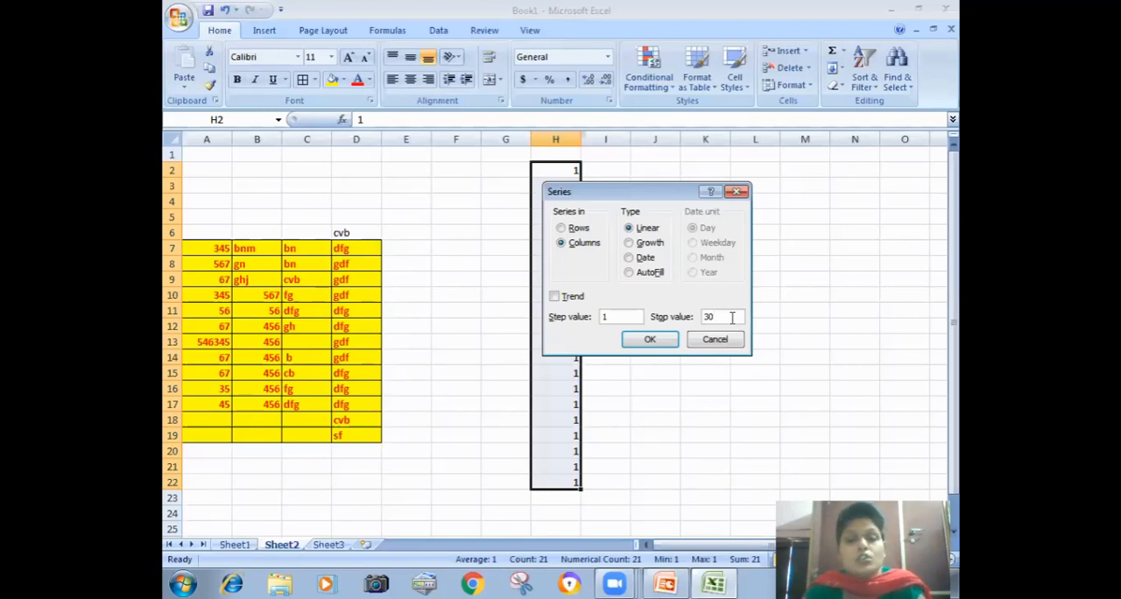
click(653, 342)
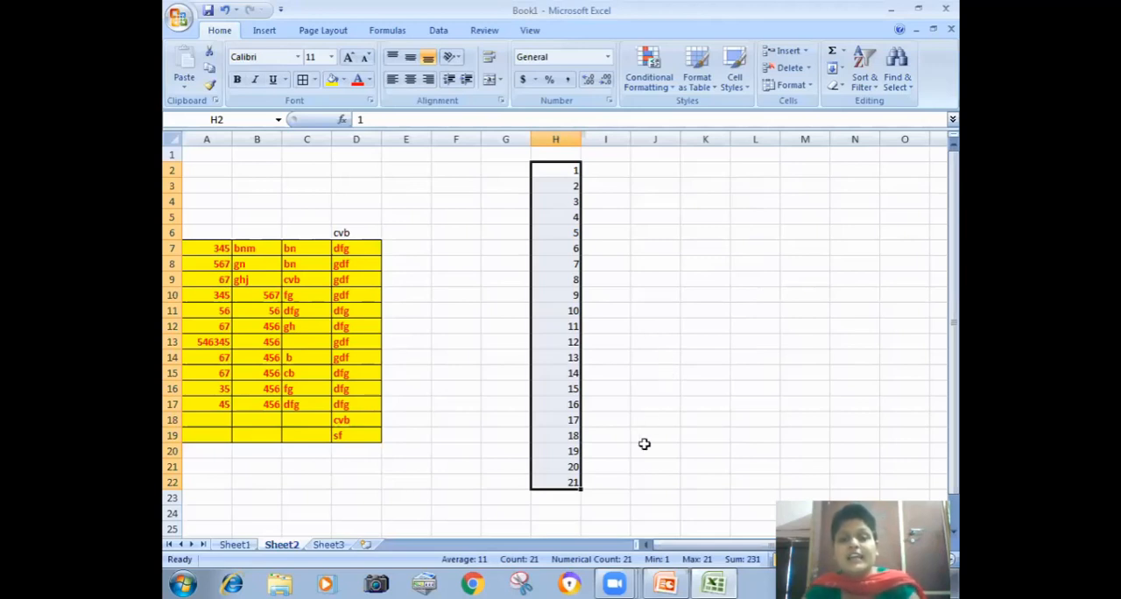
drag(580, 491, 583, 530)
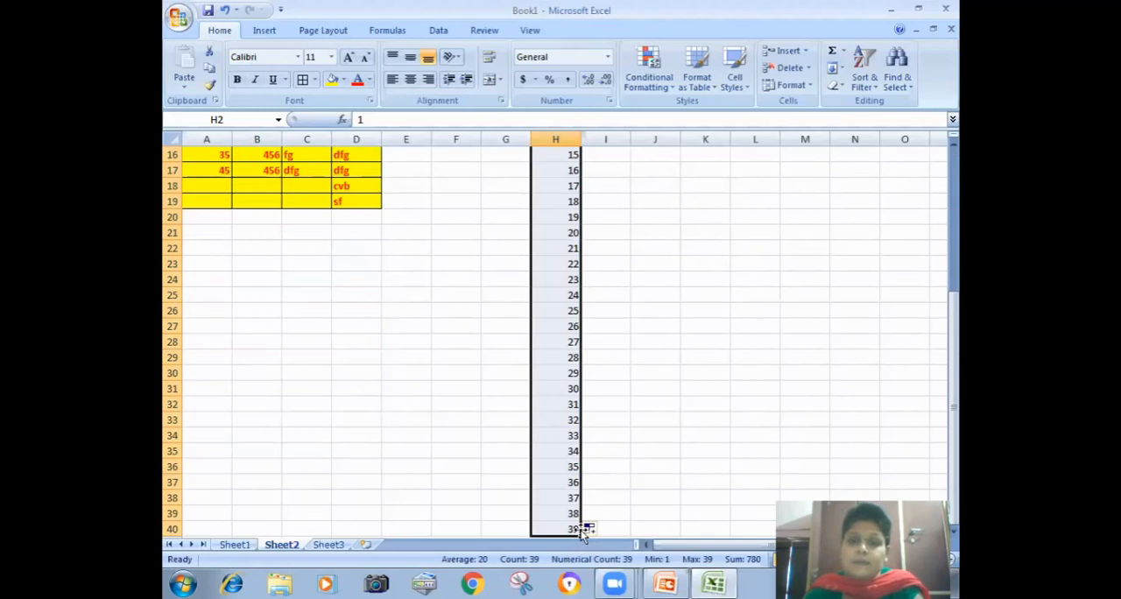
Step: Enter the date 01/01/2000 in cell J2
drag(955, 381, 958, 191)
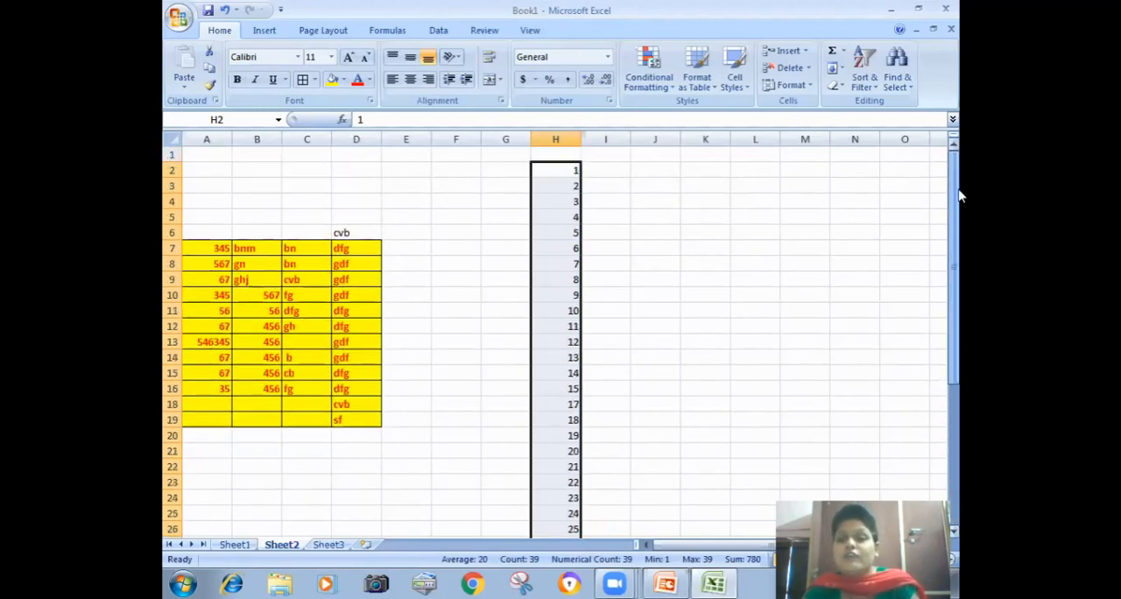
click(641, 173)
text(01/01)
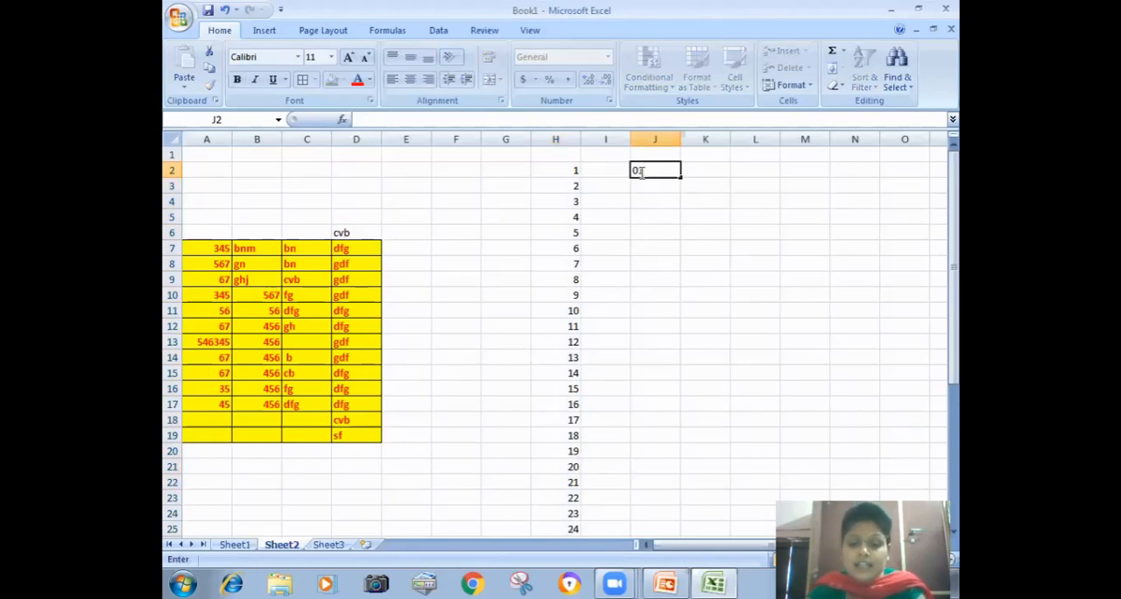
text(/2000)
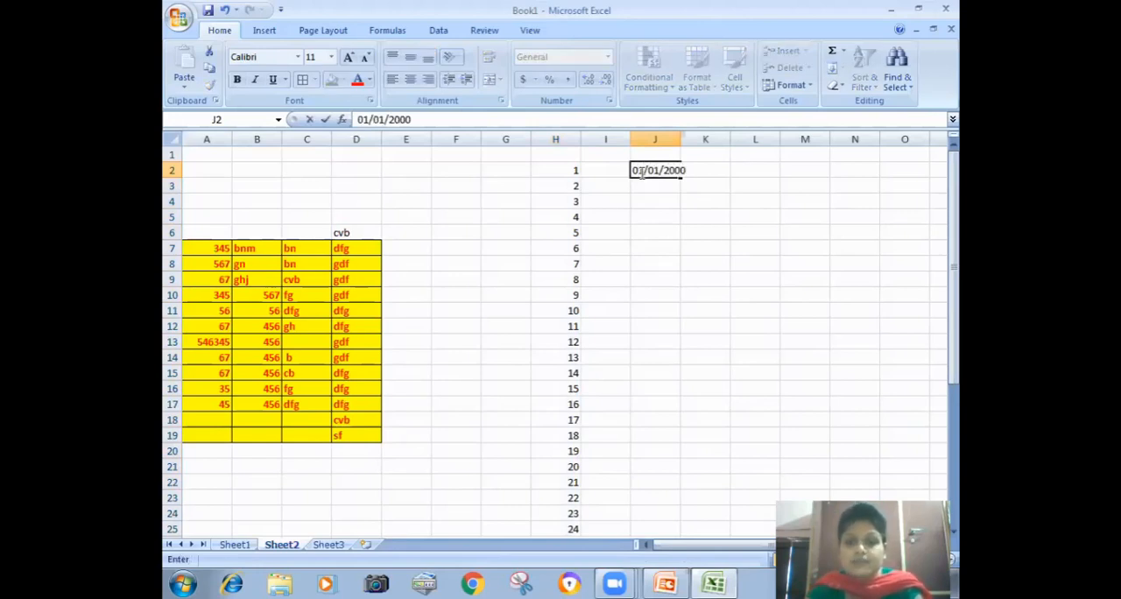
click(767, 246)
Step: Fill the date series from J2 down to J18 and widen column J to fit the full dates
click(667, 170)
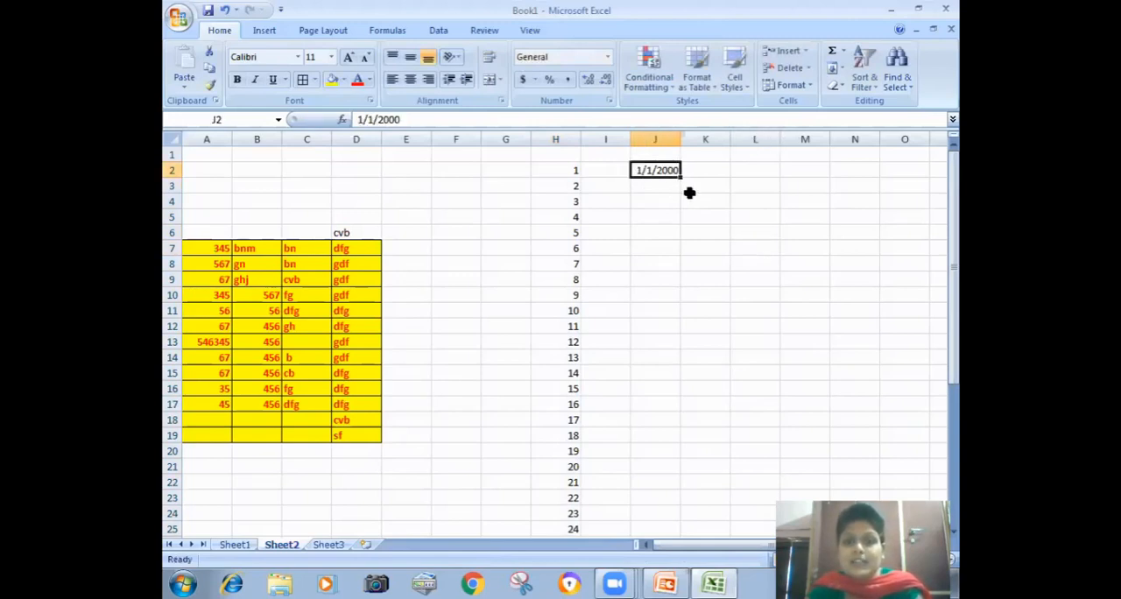
drag(677, 194, 665, 430)
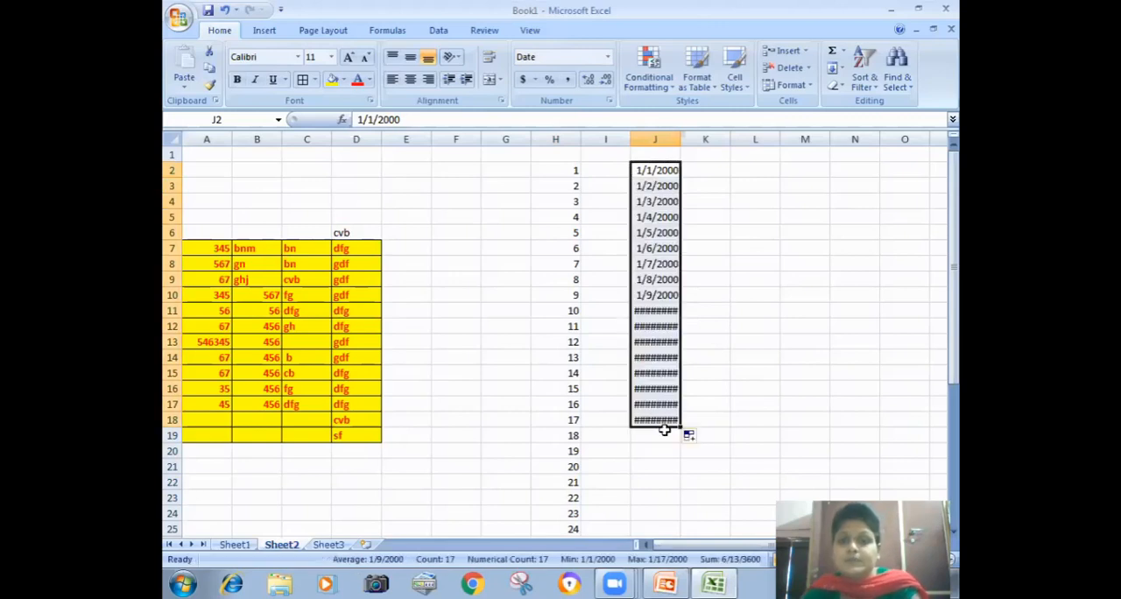
drag(680, 137, 688, 137)
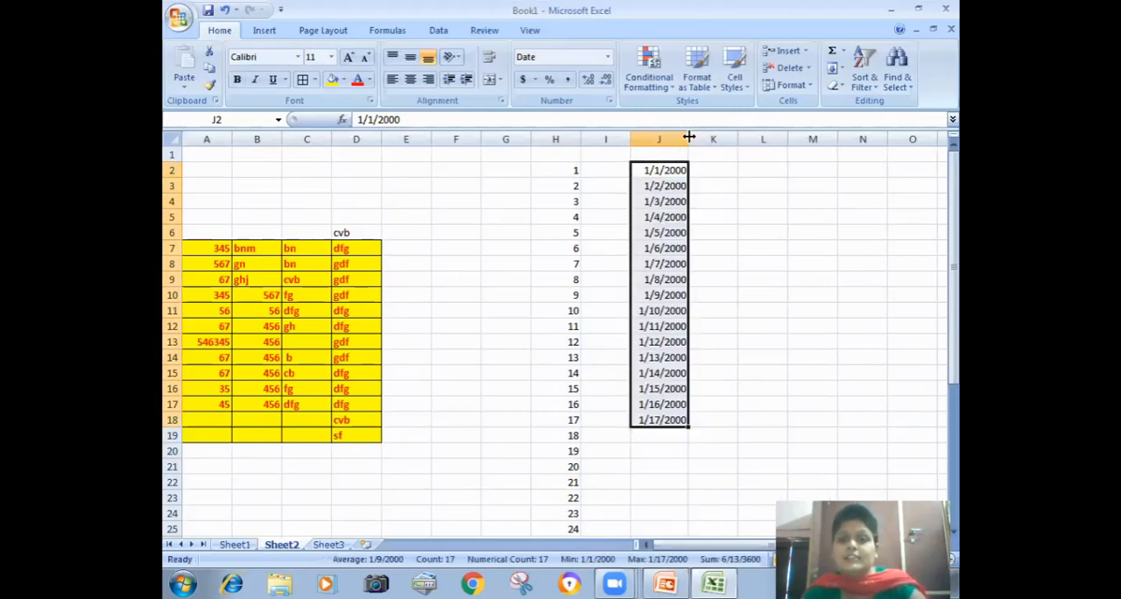
Step: Fill J2:J18 with a Date series in columns using the Month date unit and step value 1
click(836, 69)
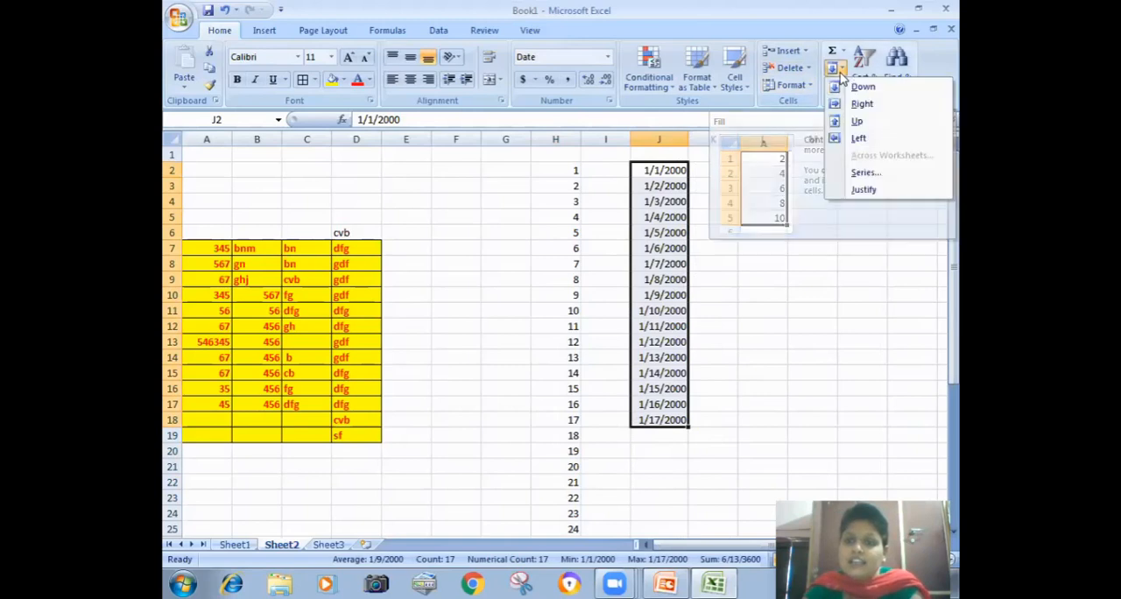
click(843, 175)
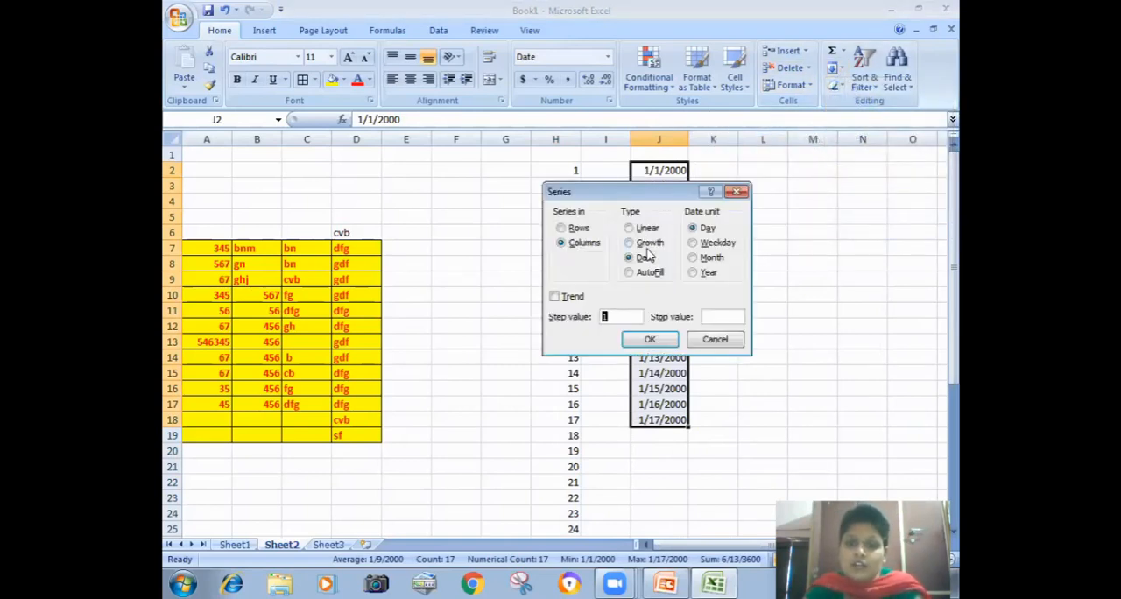
drag(661, 198, 828, 178)
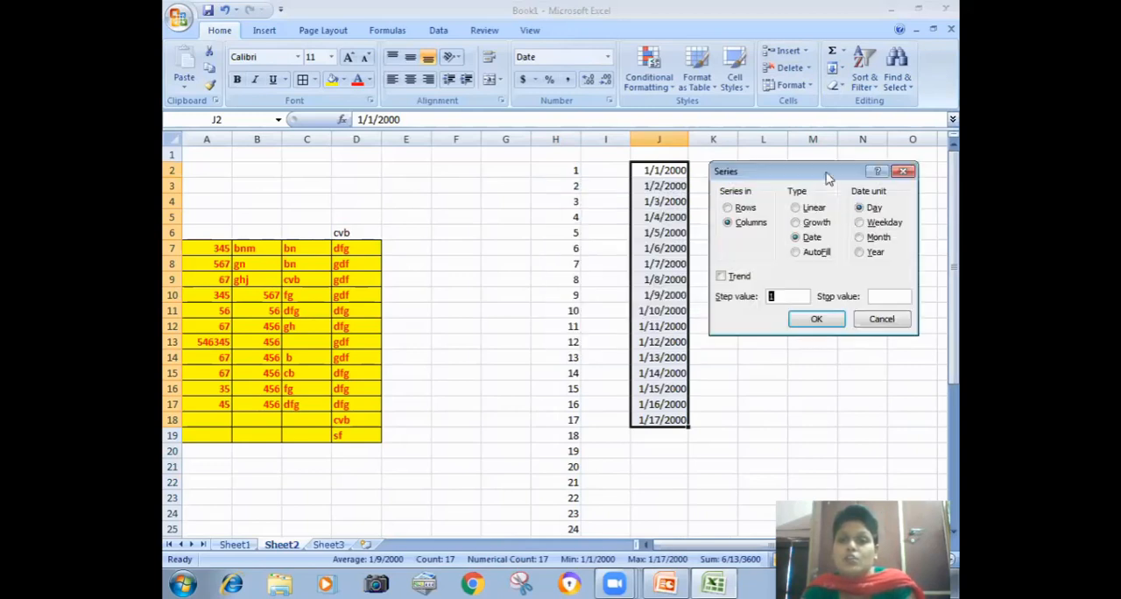
click(812, 238)
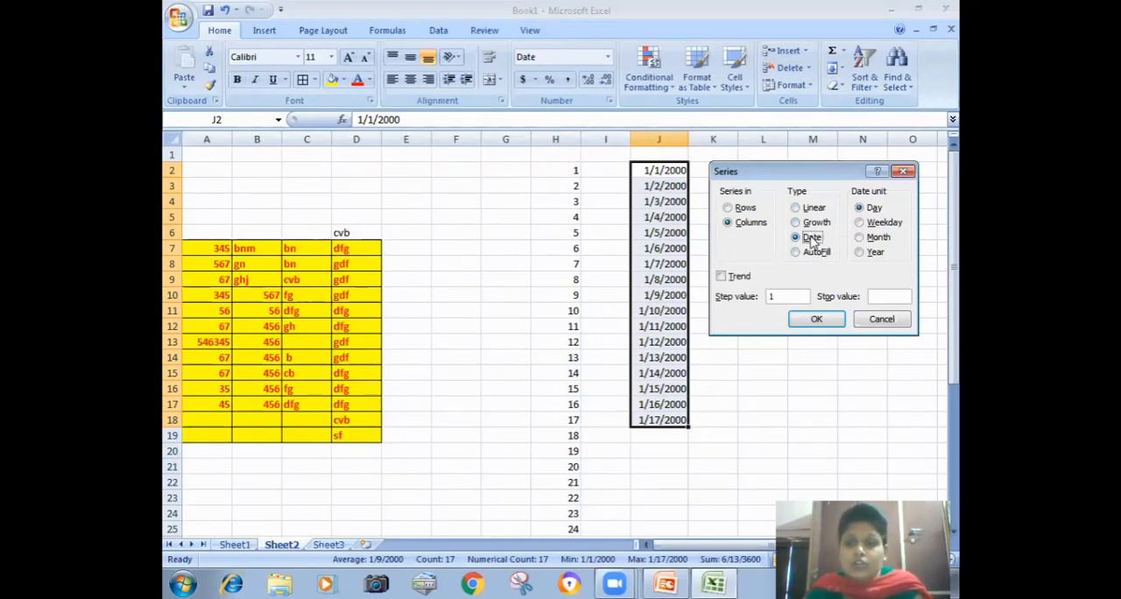
click(883, 224)
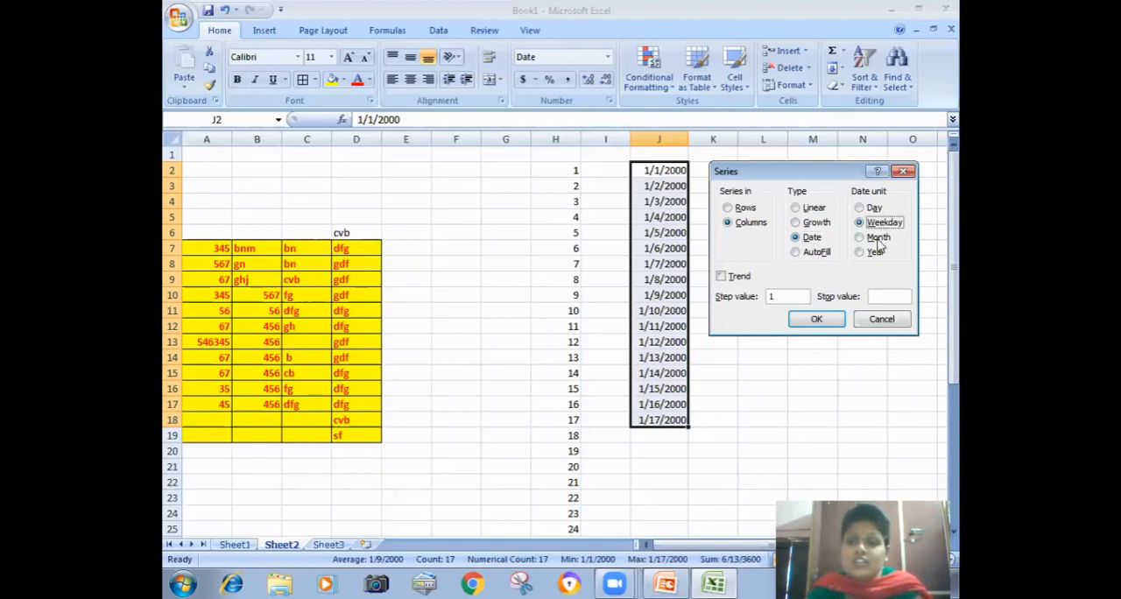
click(875, 239)
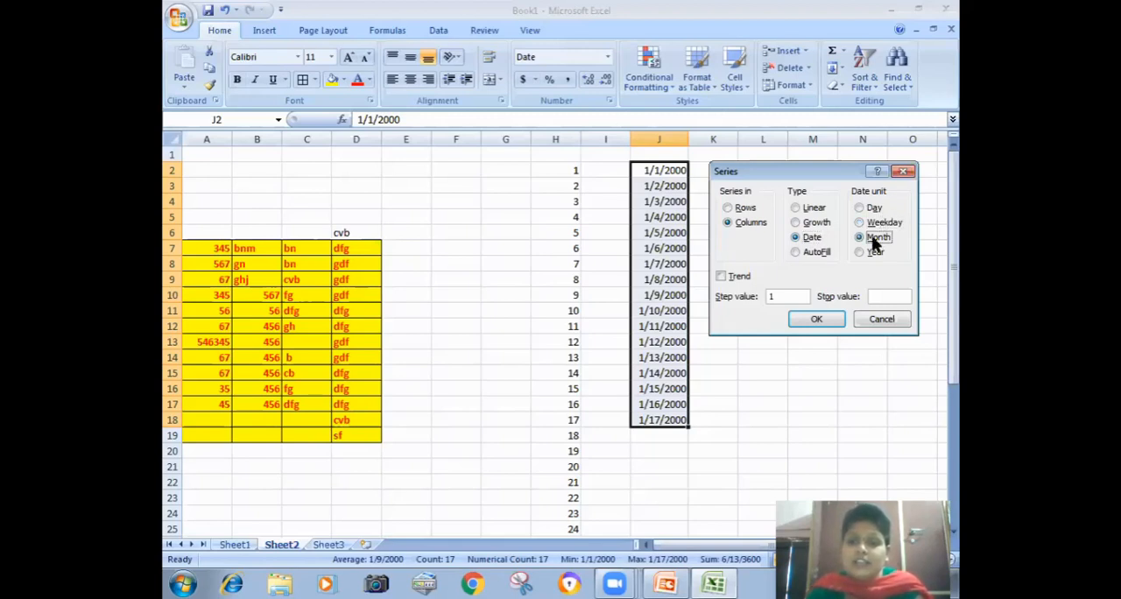
click(816, 320)
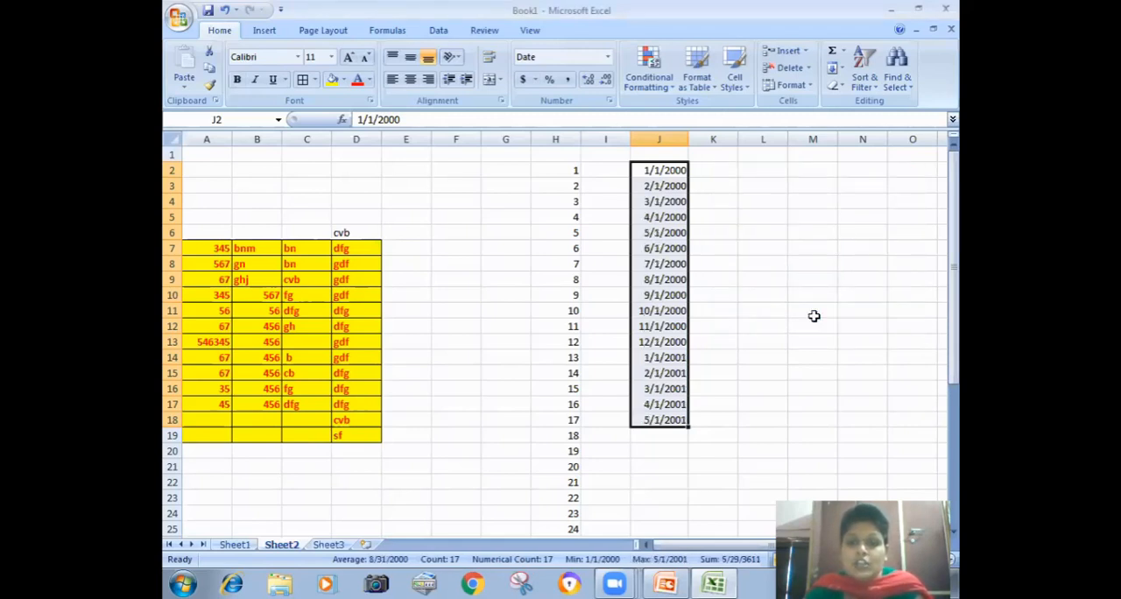
Step: Refill the dates in J2:J18 as a Date series using the Year date unit and step value 1
click(842, 72)
click(854, 173)
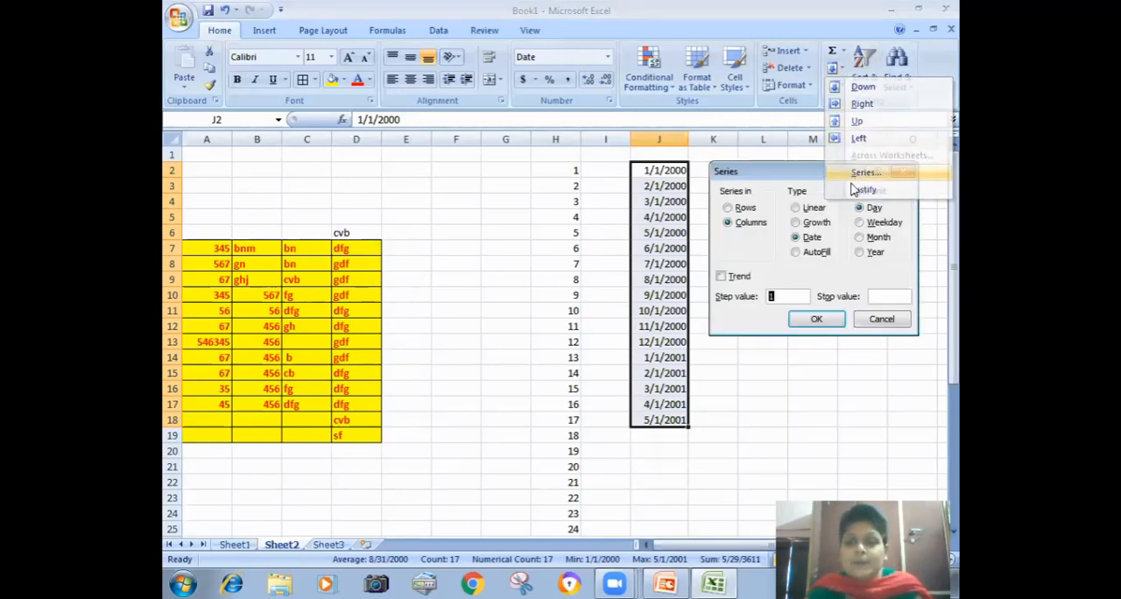
click(871, 254)
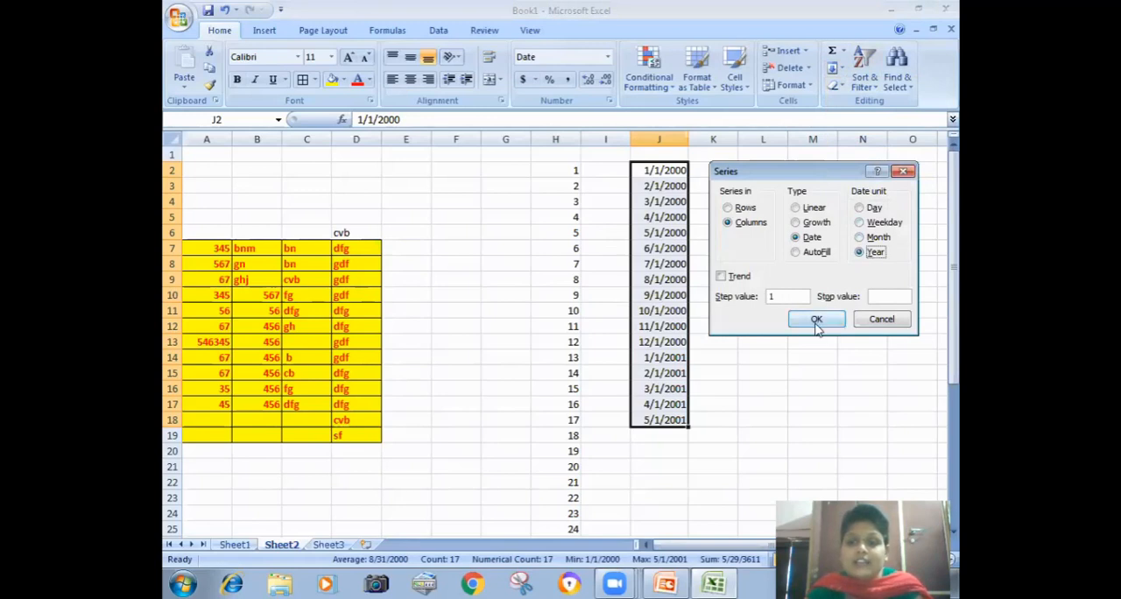
click(816, 320)
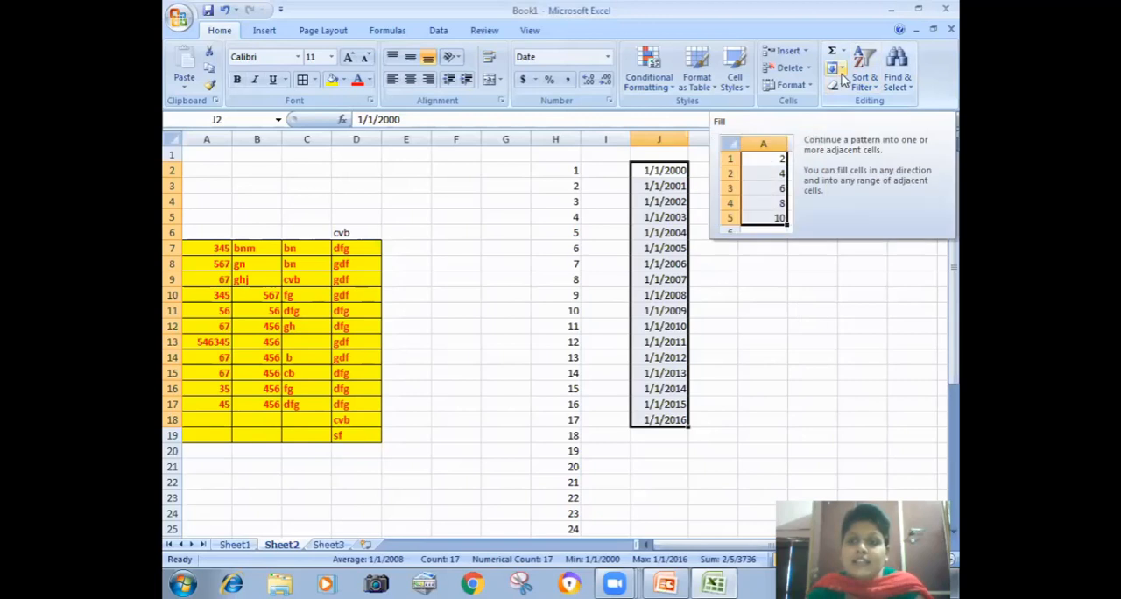
Step: Refill J2:J18 as a Date series using the Weekday date unit and step value 1
click(842, 79)
click(853, 174)
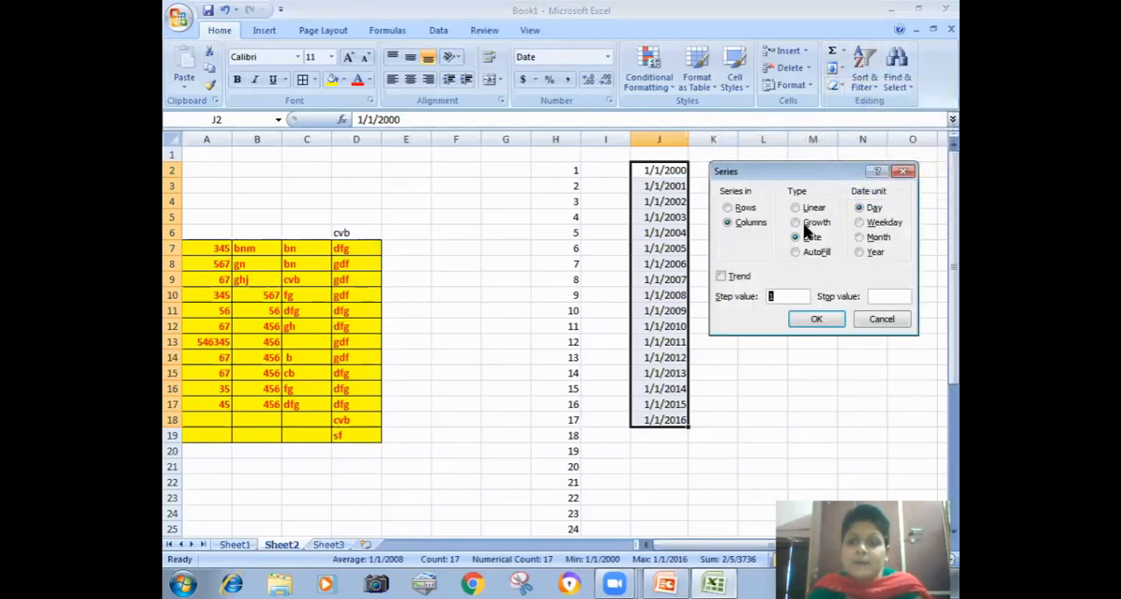
click(859, 222)
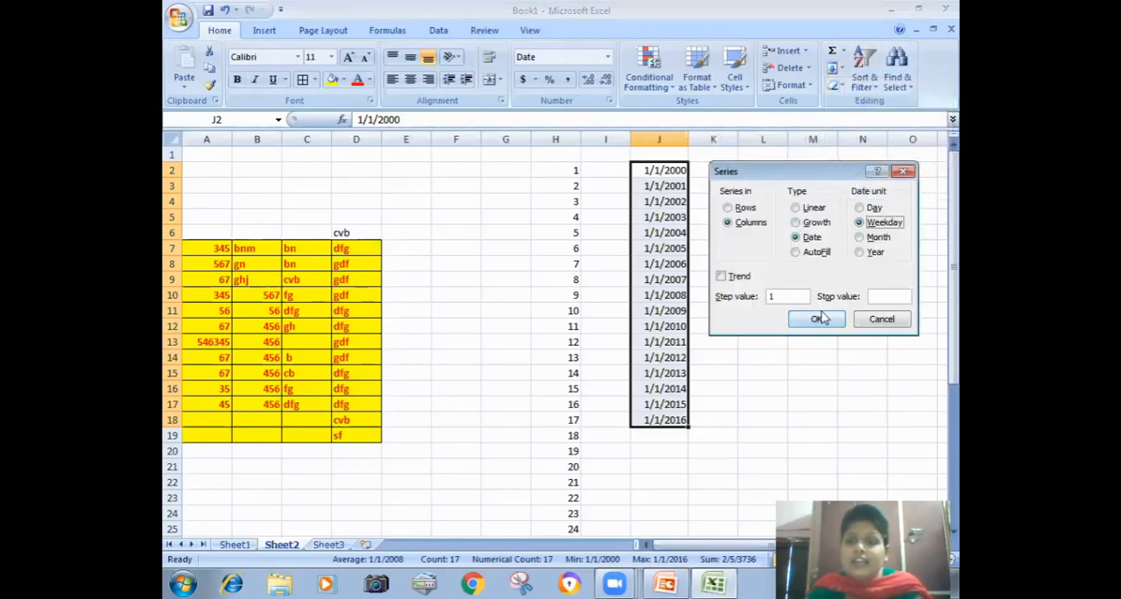
click(818, 318)
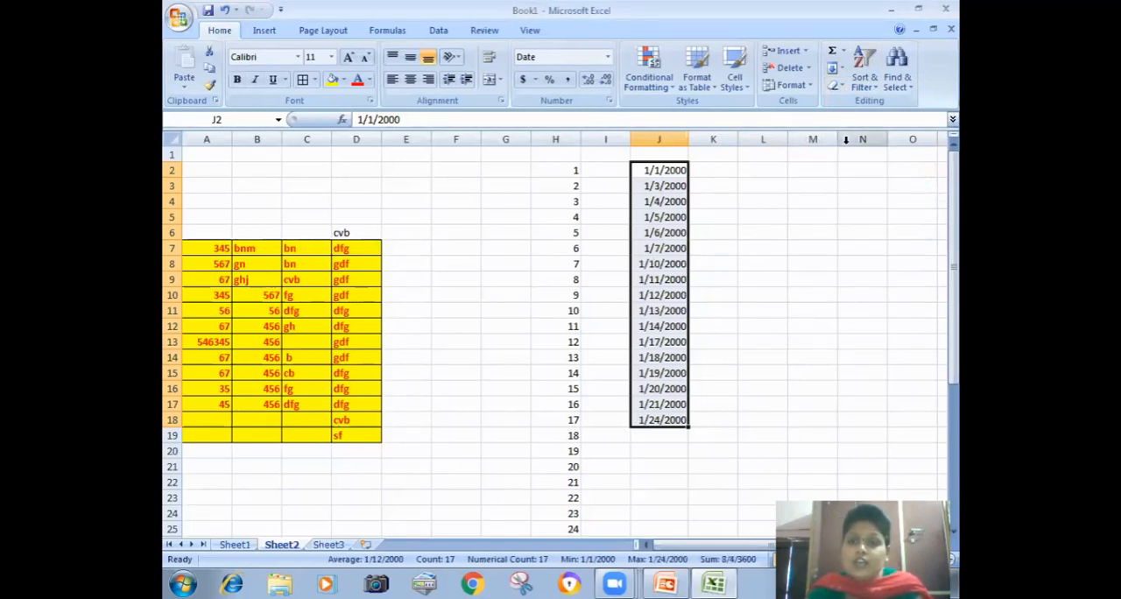
Step: Refill J2:J18 as a Date series using the Day date unit and step value 1
click(839, 70)
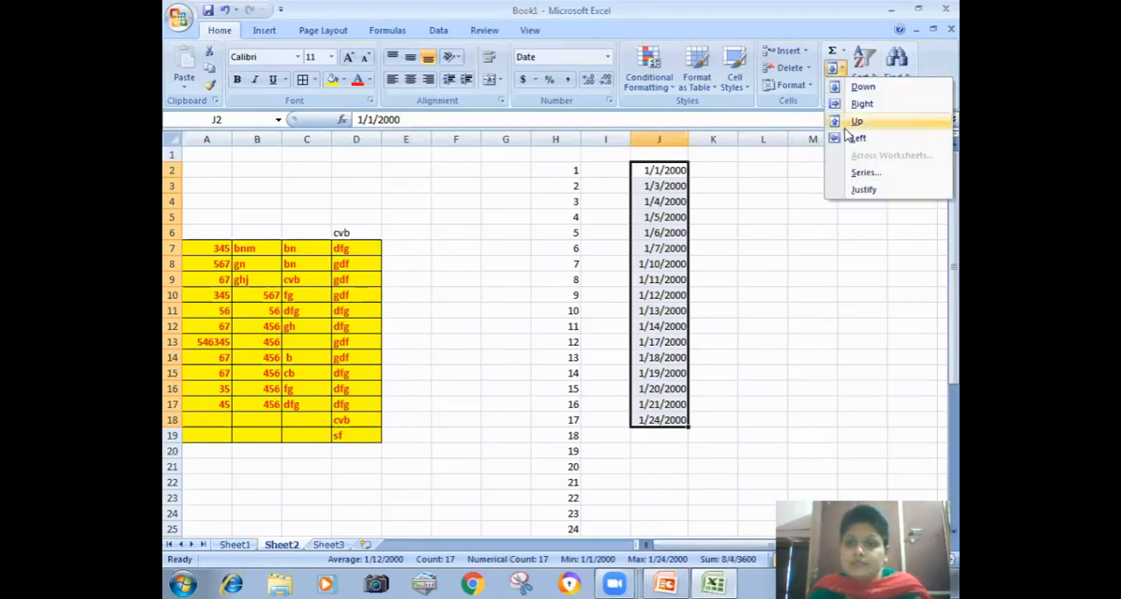
click(863, 171)
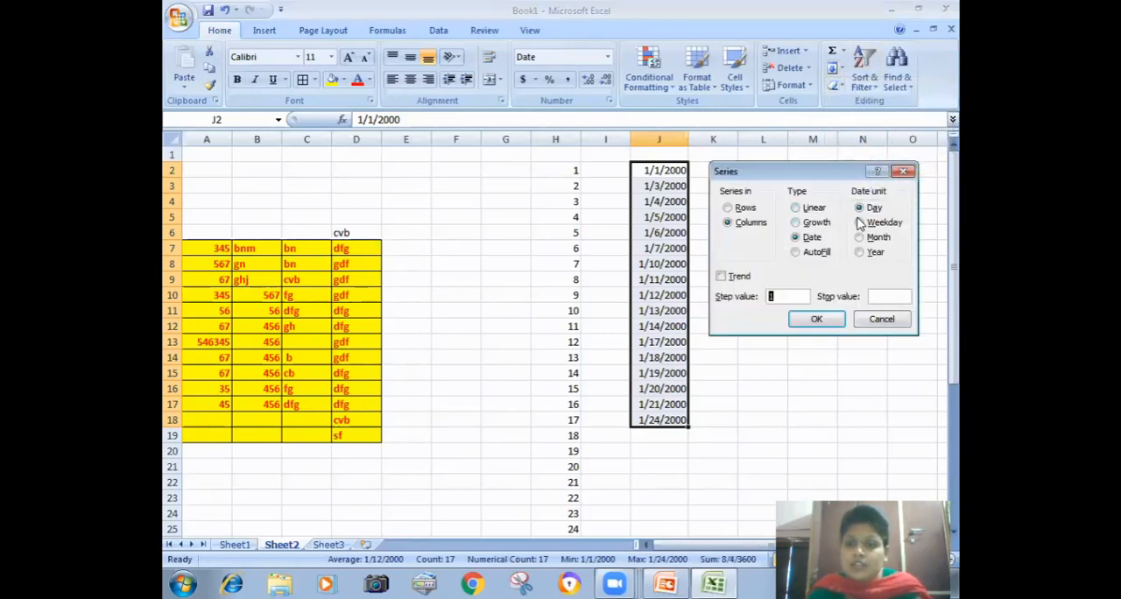
click(820, 318)
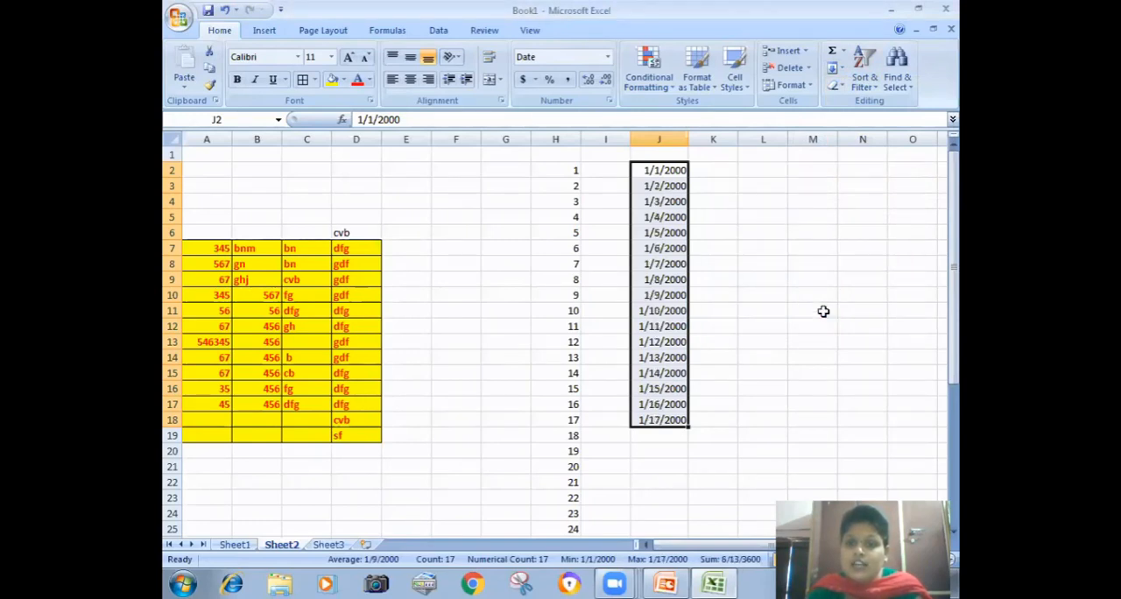
Step: Apply a Growth series with step value 1 to the dates in J2:J18
click(841, 69)
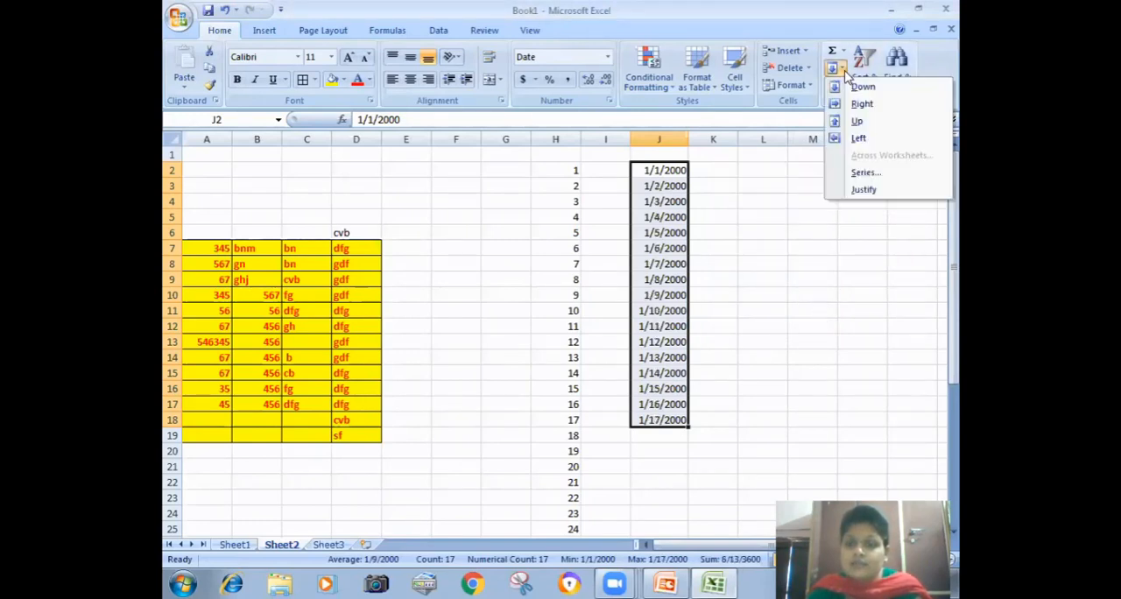
click(854, 174)
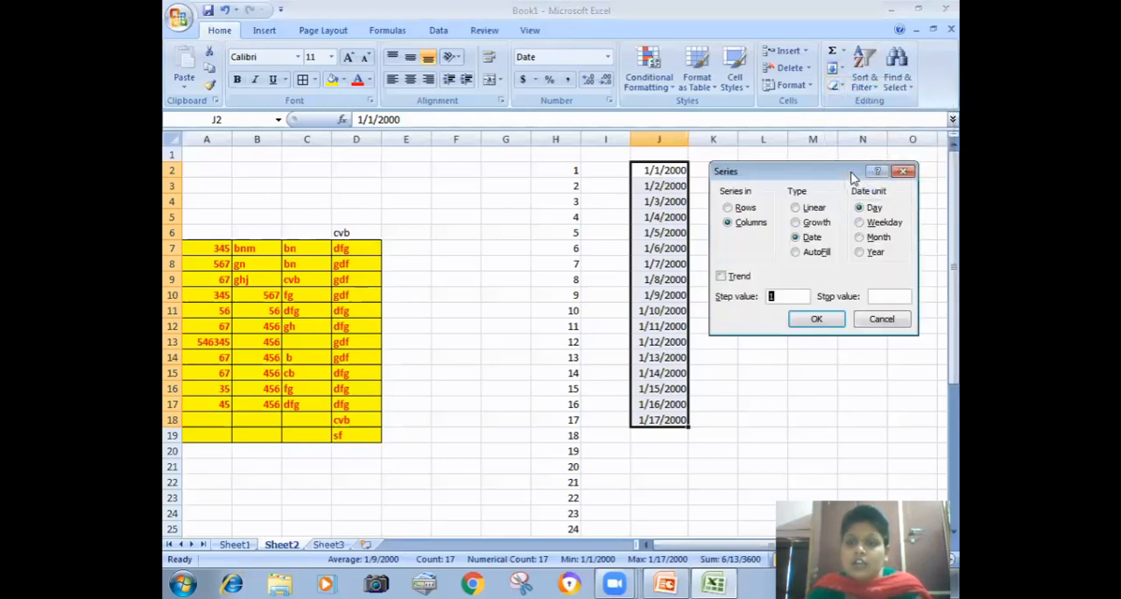
click(797, 224)
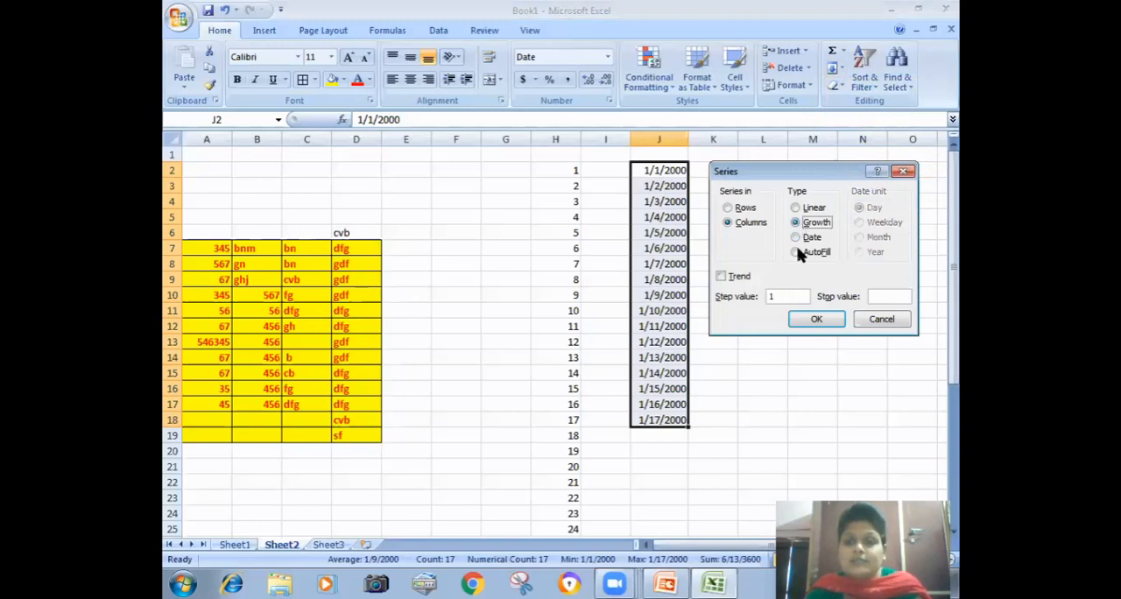
click(814, 319)
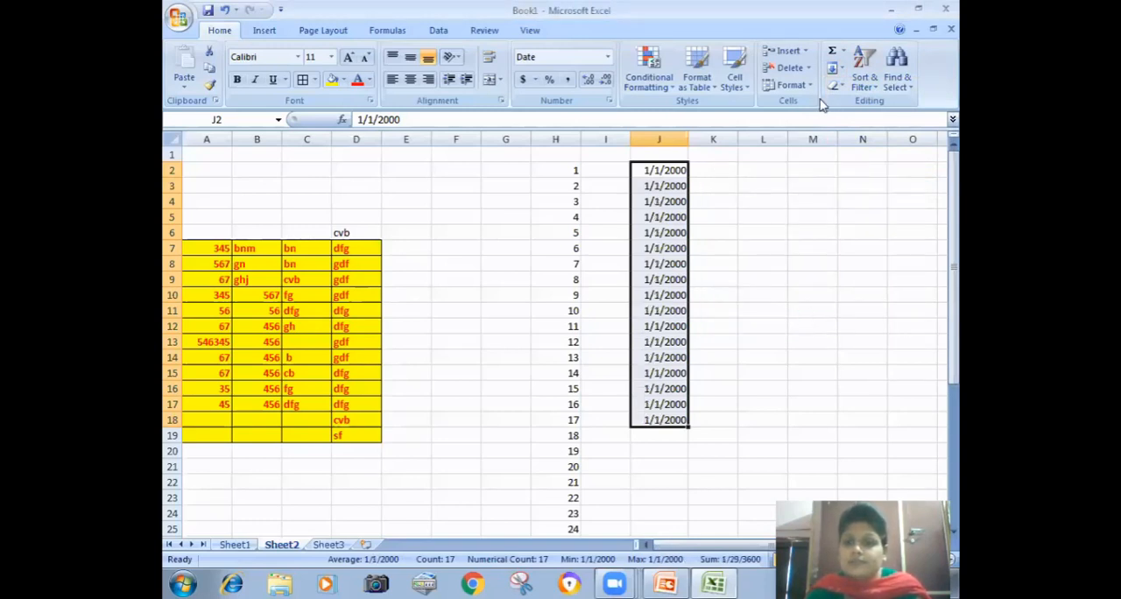
Step: Apply a Linear series in columns with step value 1 to the dates in J2:J18
click(837, 68)
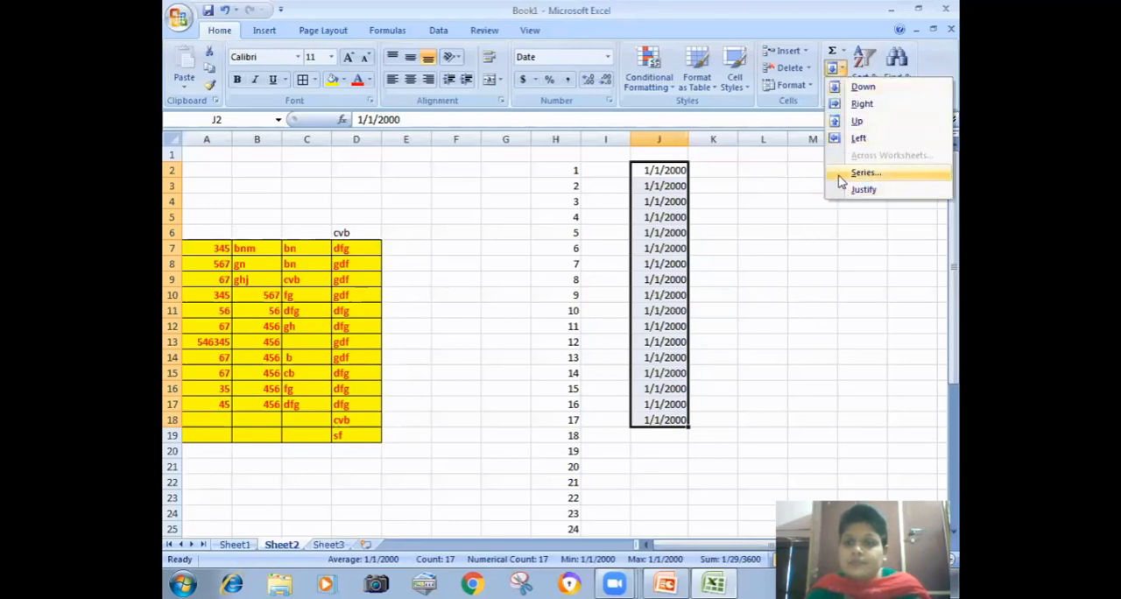
click(845, 173)
click(796, 208)
click(809, 319)
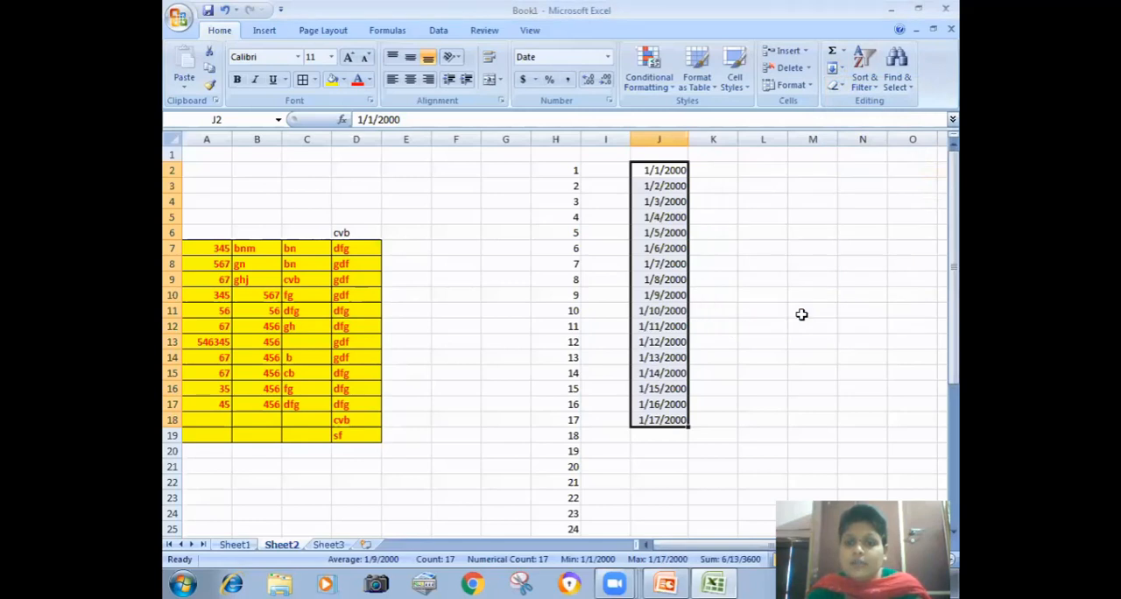
click(843, 70)
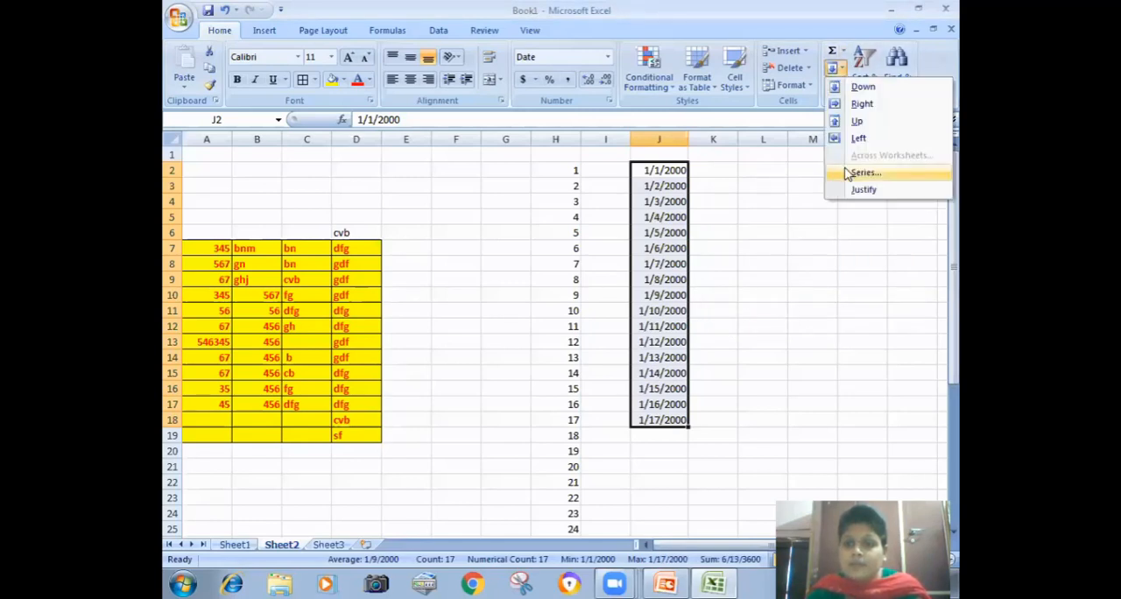
click(848, 174)
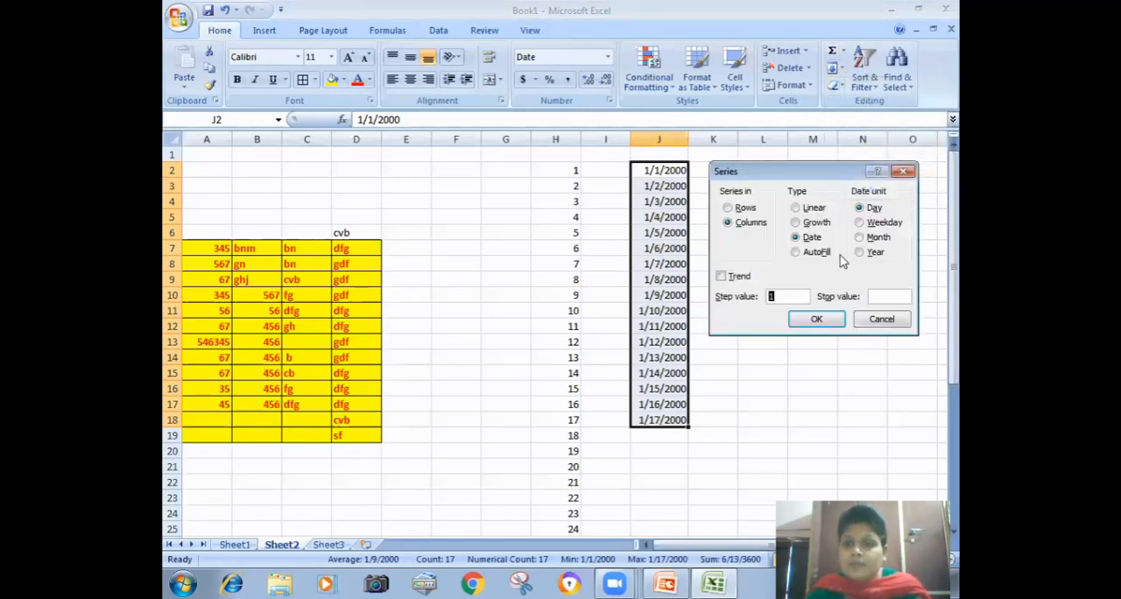
click(743, 210)
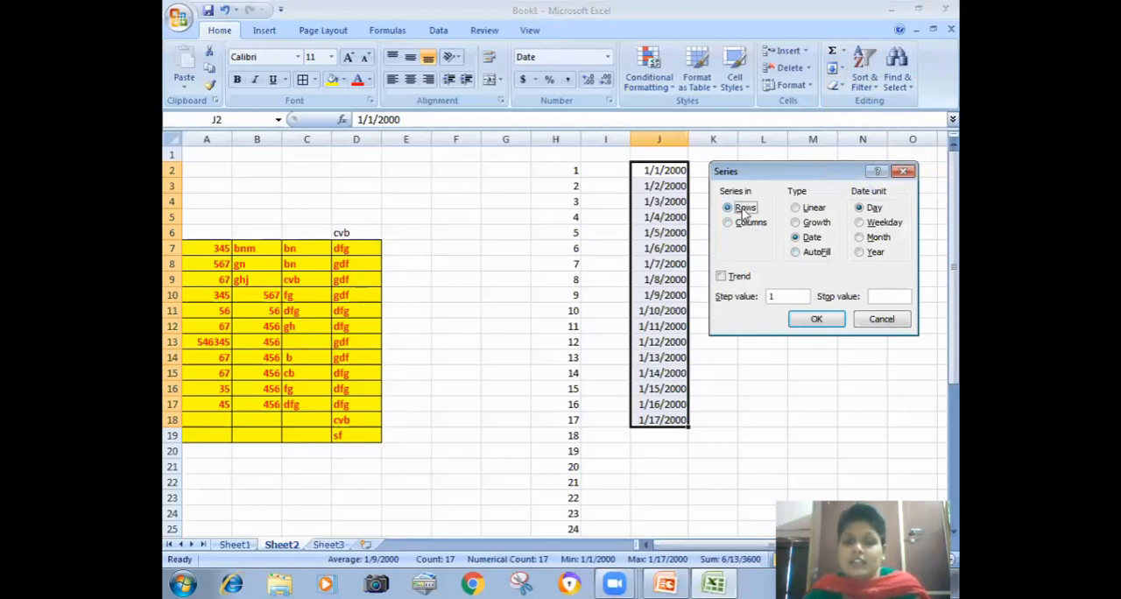
click(876, 321)
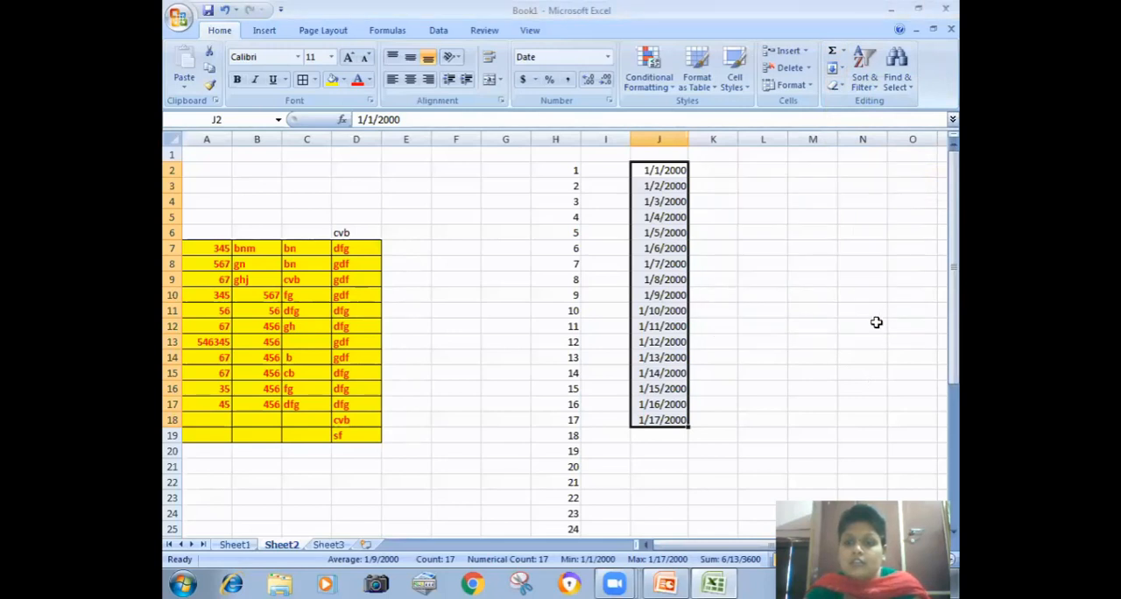
Step: Enter 1 in cell E14 and 2 in cell F14 as the start of a row series
click(412, 354)
text(1)
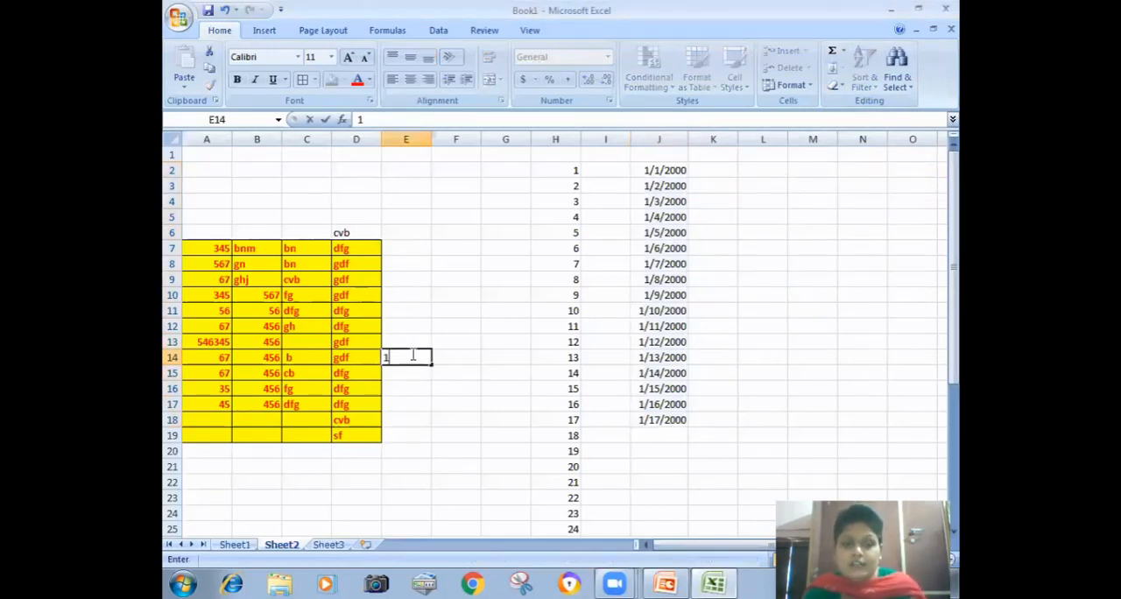
key(Tab)
text(2)
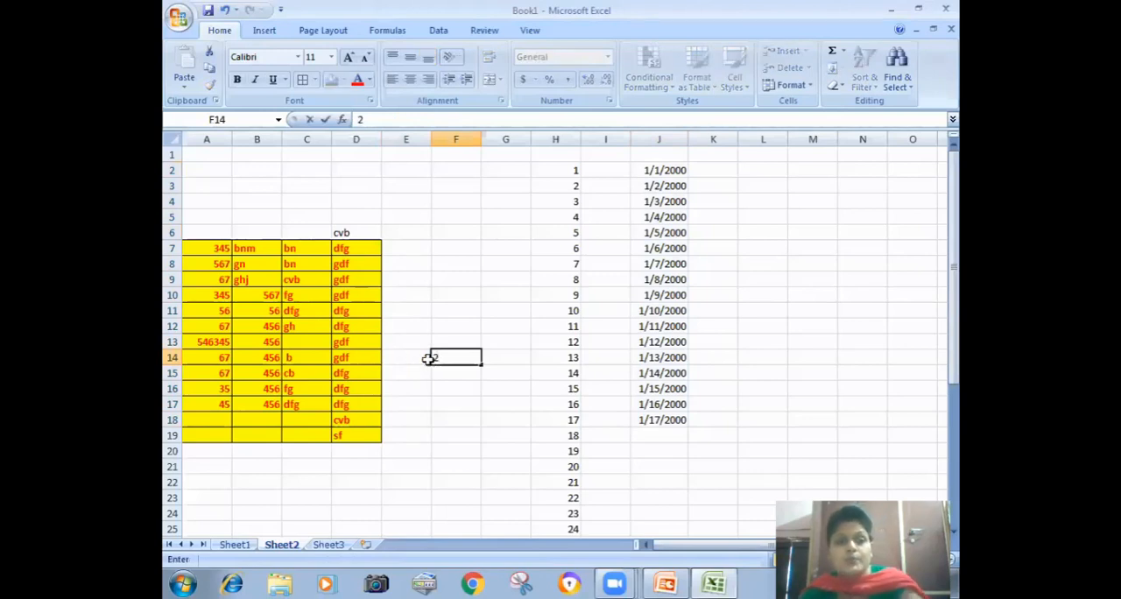
Step: Try filling the number series from E14:F14 across row 14 to AD14, and undo the fill
drag(423, 357, 955, 370)
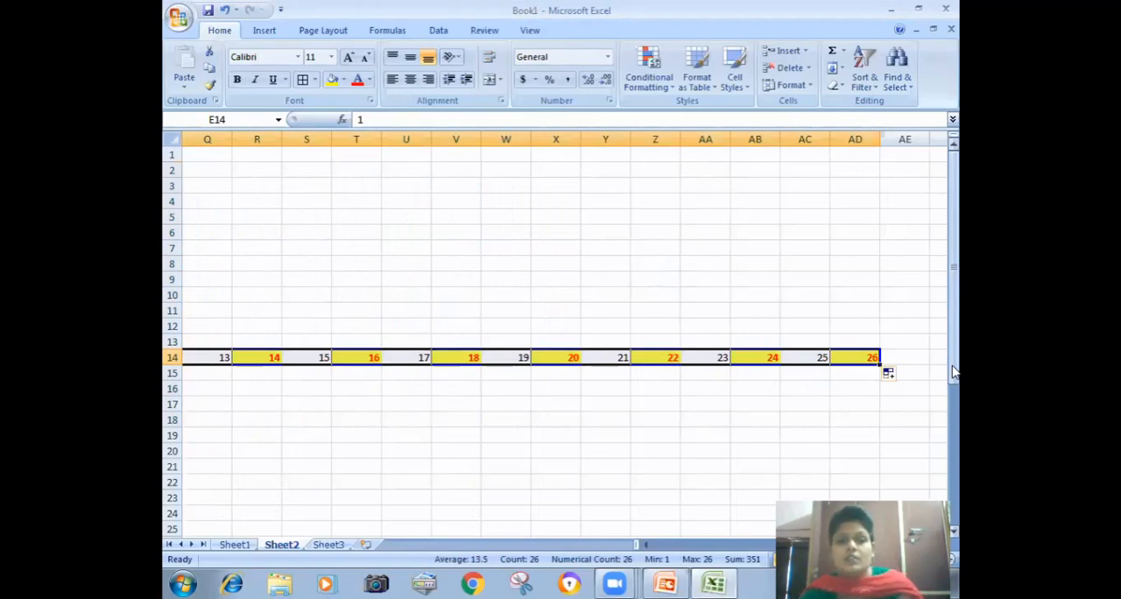
key(ctrl+z)
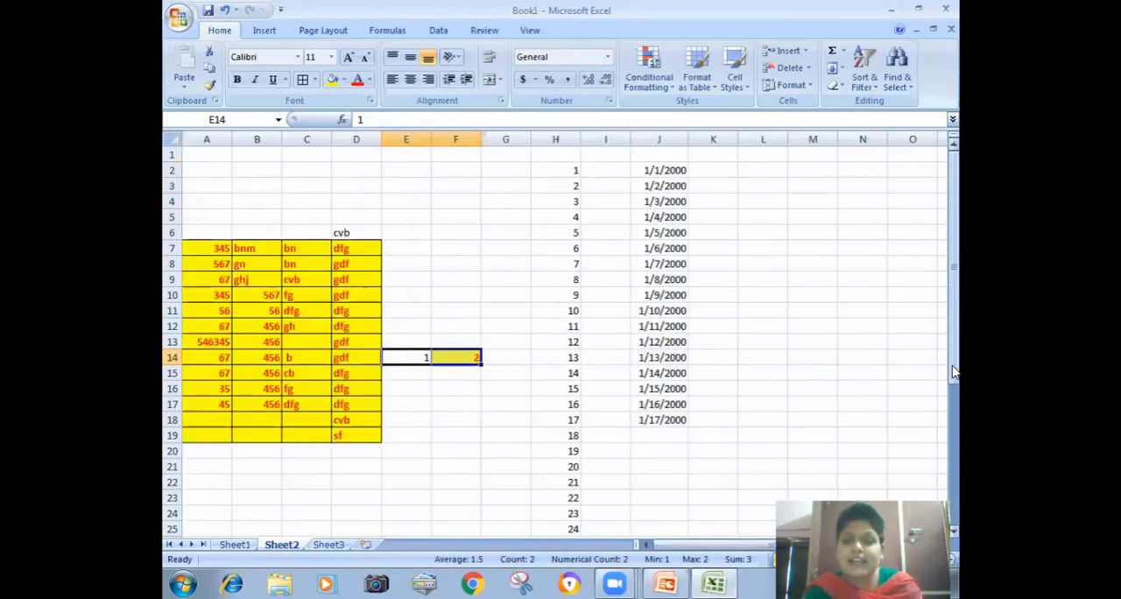
click(779, 230)
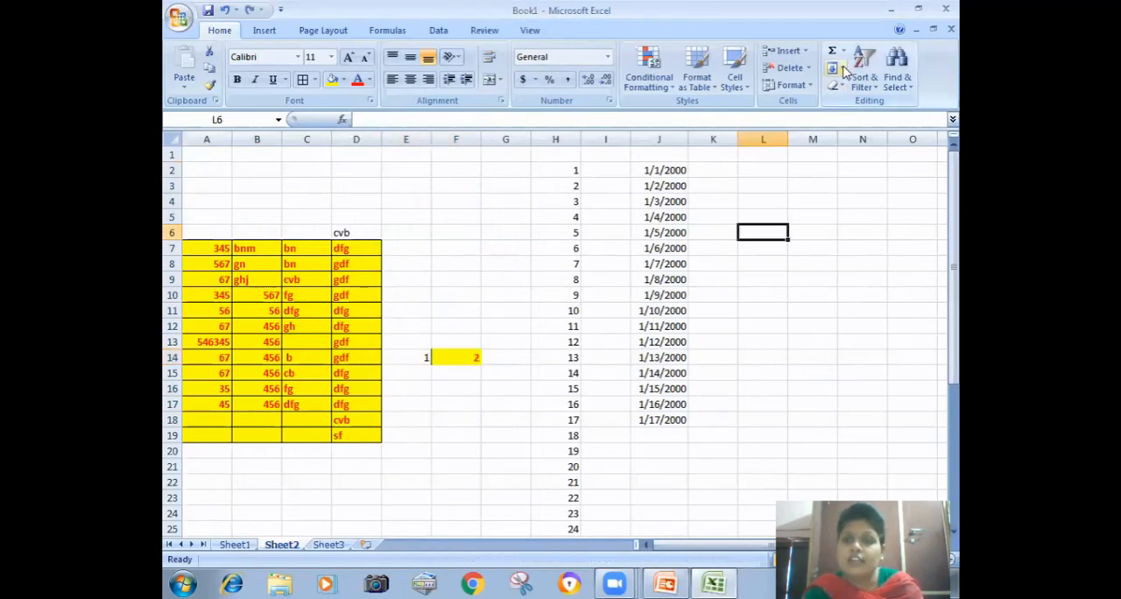
click(837, 68)
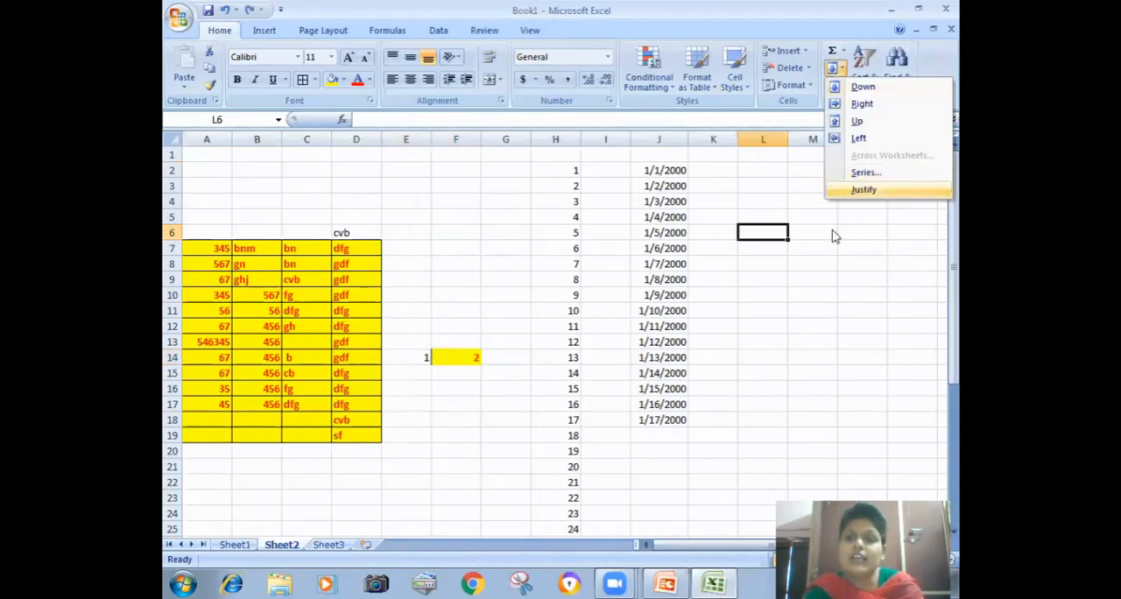
click(796, 261)
Step: Enter the long text "fsdjf jd fjshfsdhfj dsfj jkdf hjkdh f" in cell F4
click(462, 199)
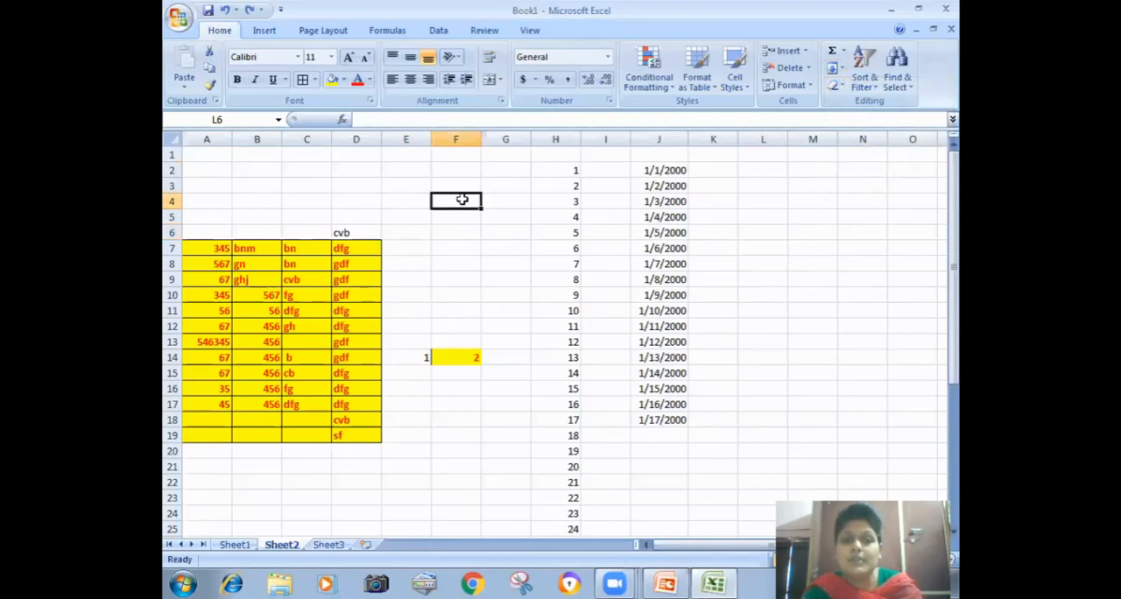
text(fsdjf j)
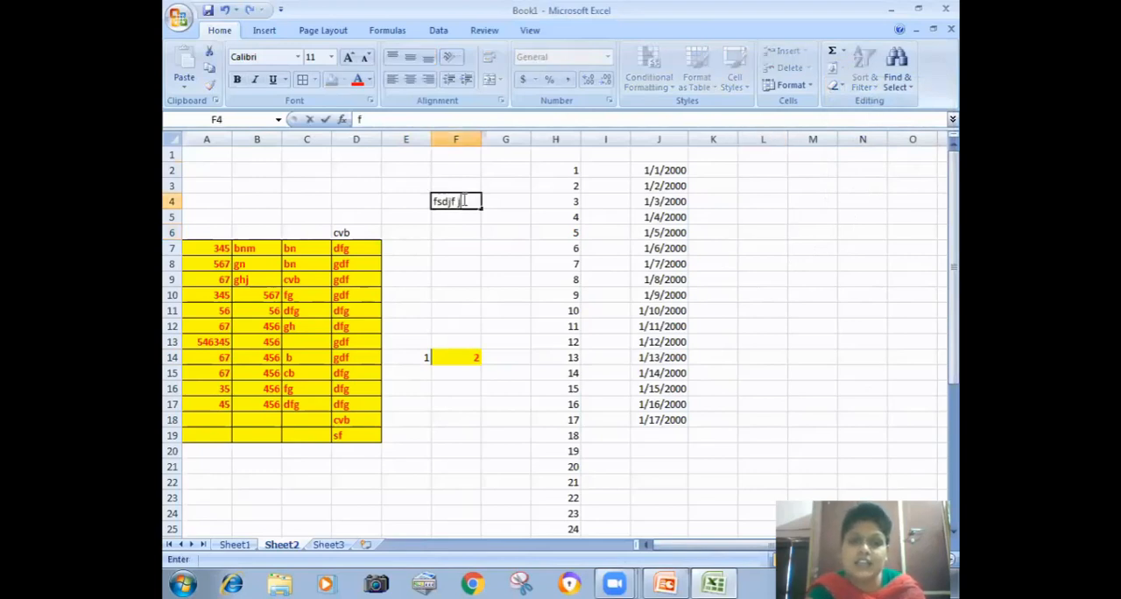
text(d fjshfsdhfj dsfj jkdf hjkdh f)
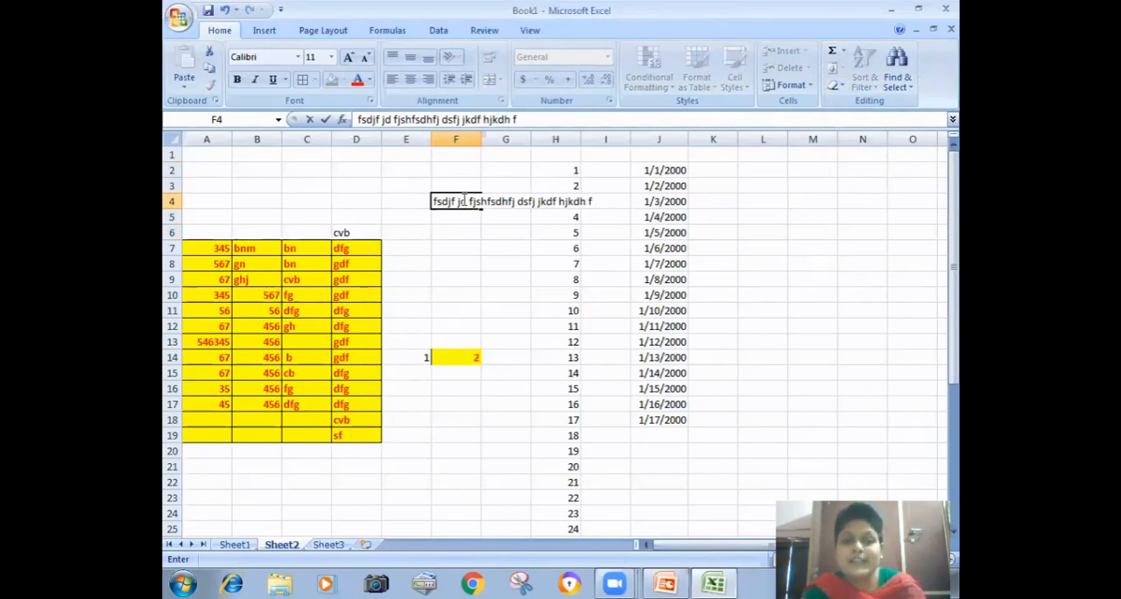
click(510, 282)
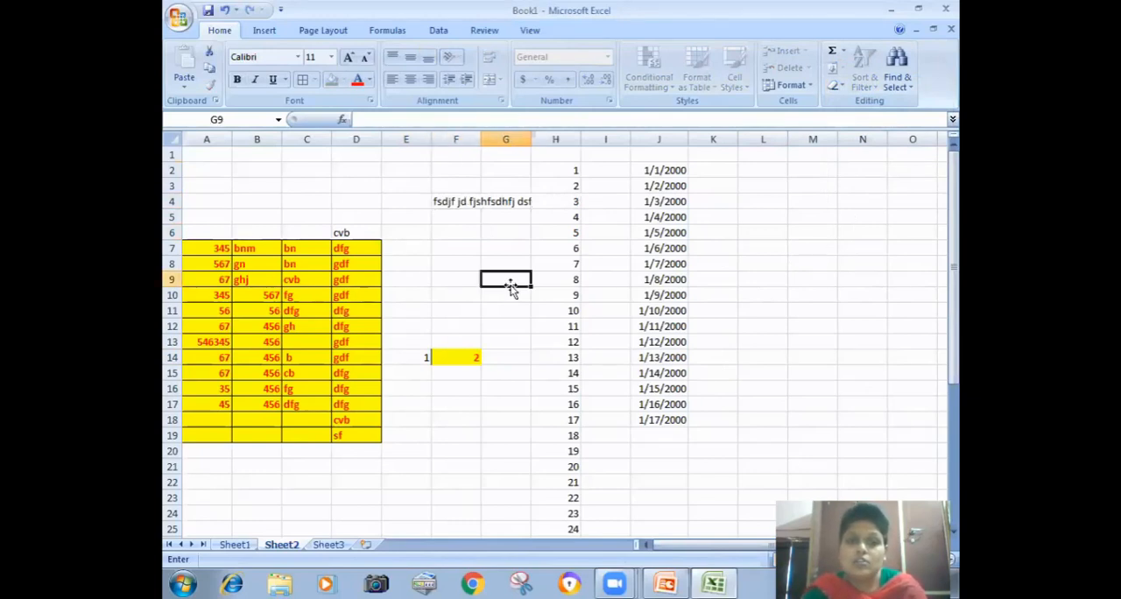
Step: Apply the Justify fill to the long text in F4, allowing it to extend below the selected range
click(449, 200)
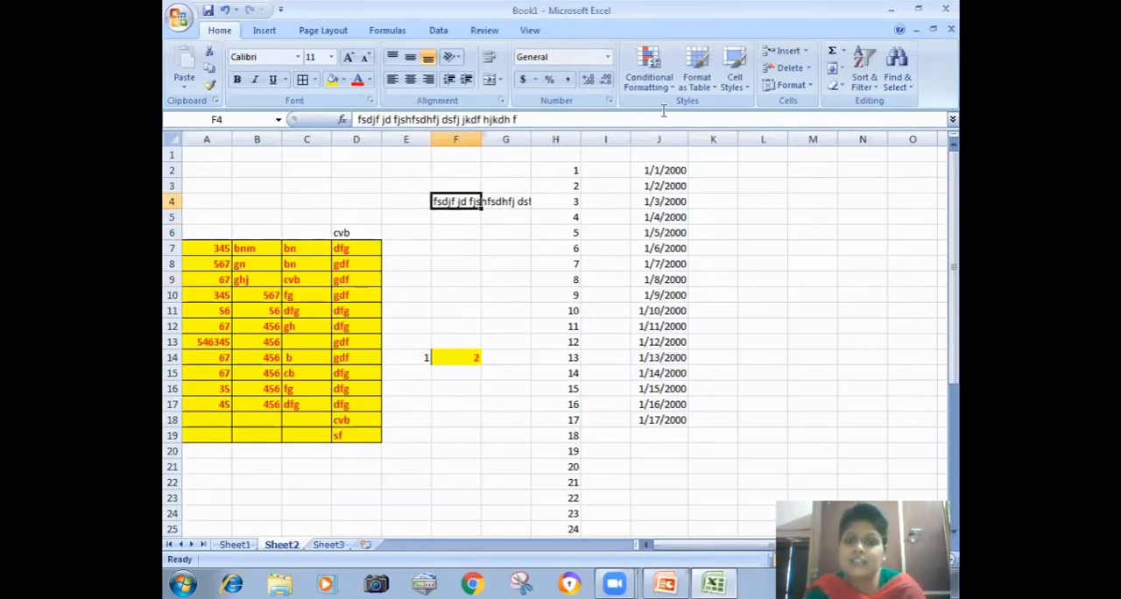
click(838, 68)
click(848, 191)
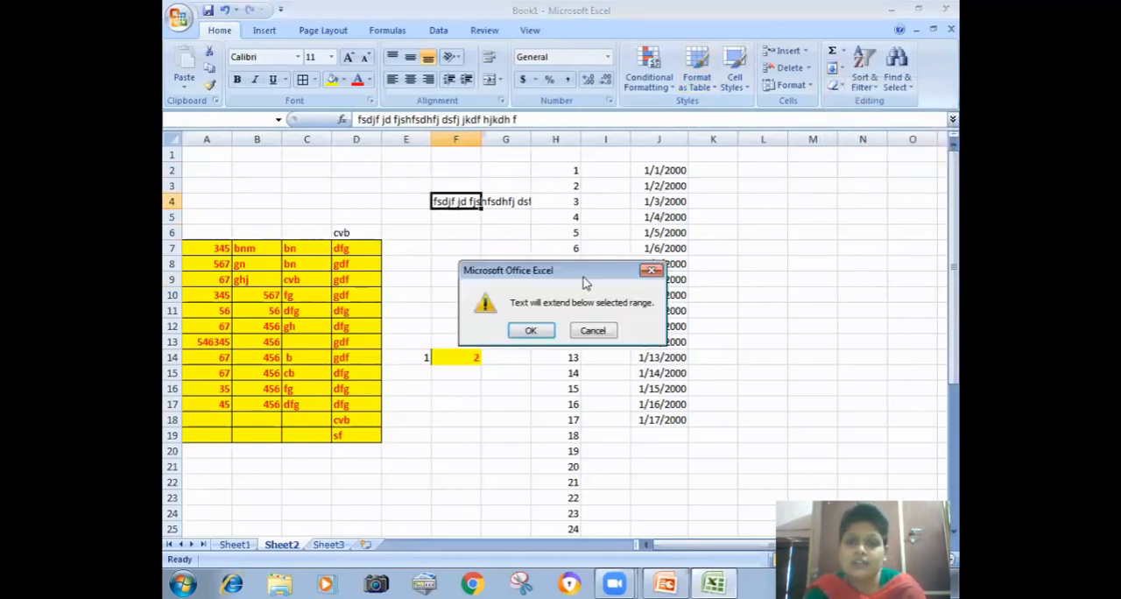
click(538, 328)
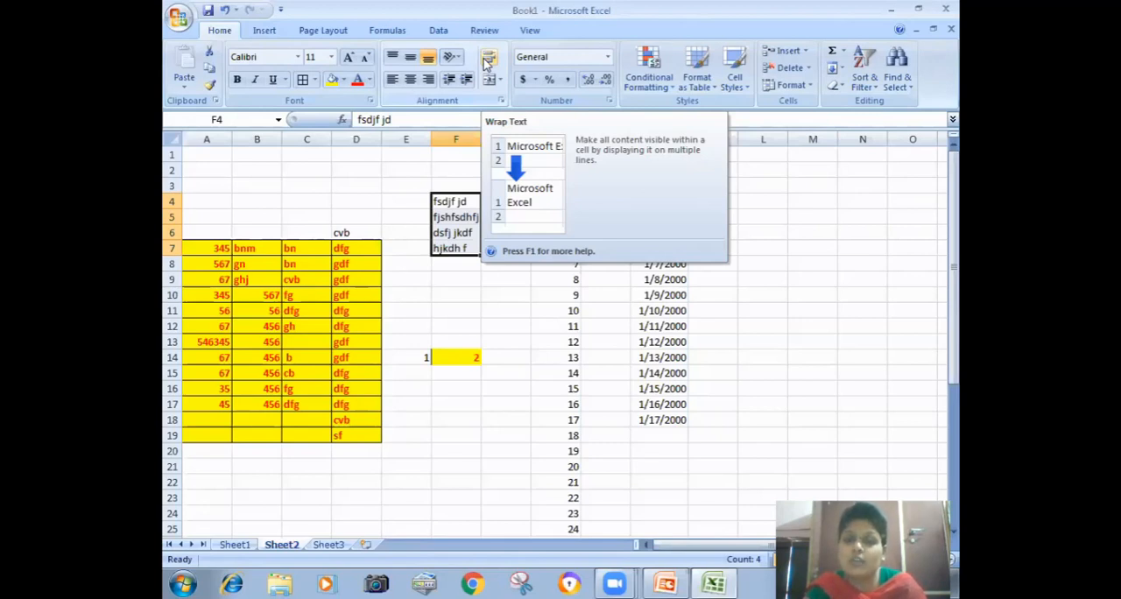
Step: Enter the text "df gjdfjkgh gfjkgh" in cell F11
click(493, 323)
click(465, 310)
text(df gjdfjkgh gfjkgh)
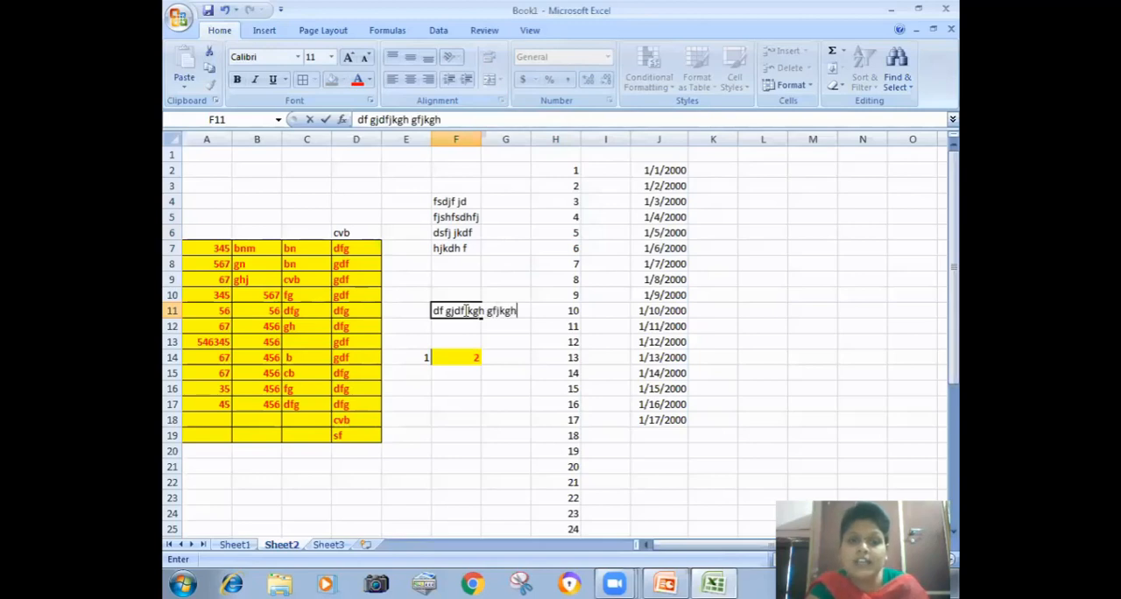
click(555, 370)
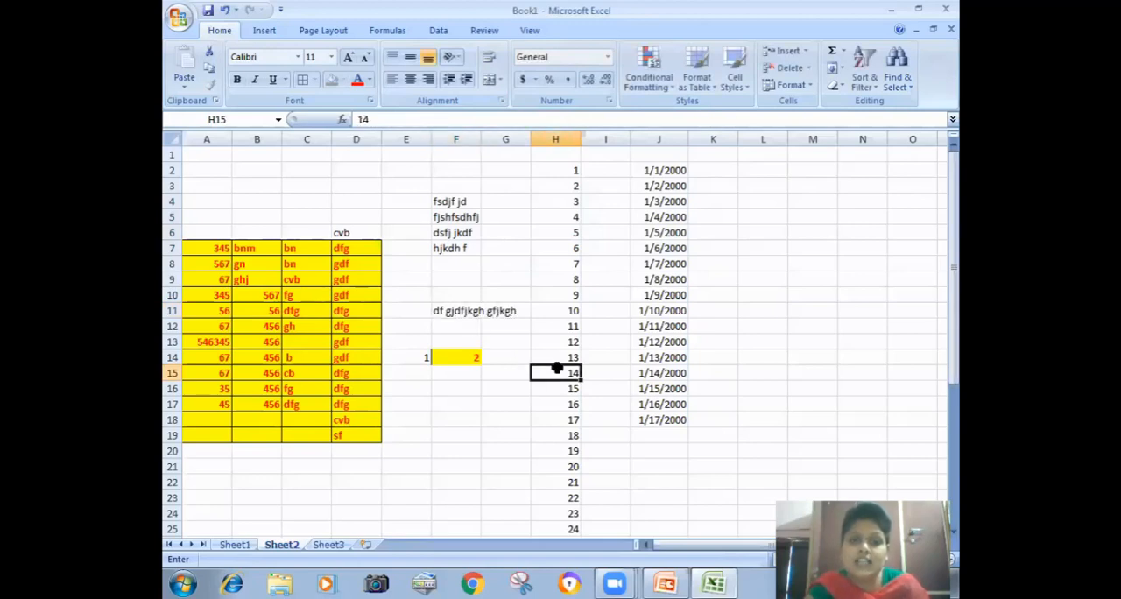
Step: Apply Wrap Text to cell F11 and turn the wrapping off again
click(458, 308)
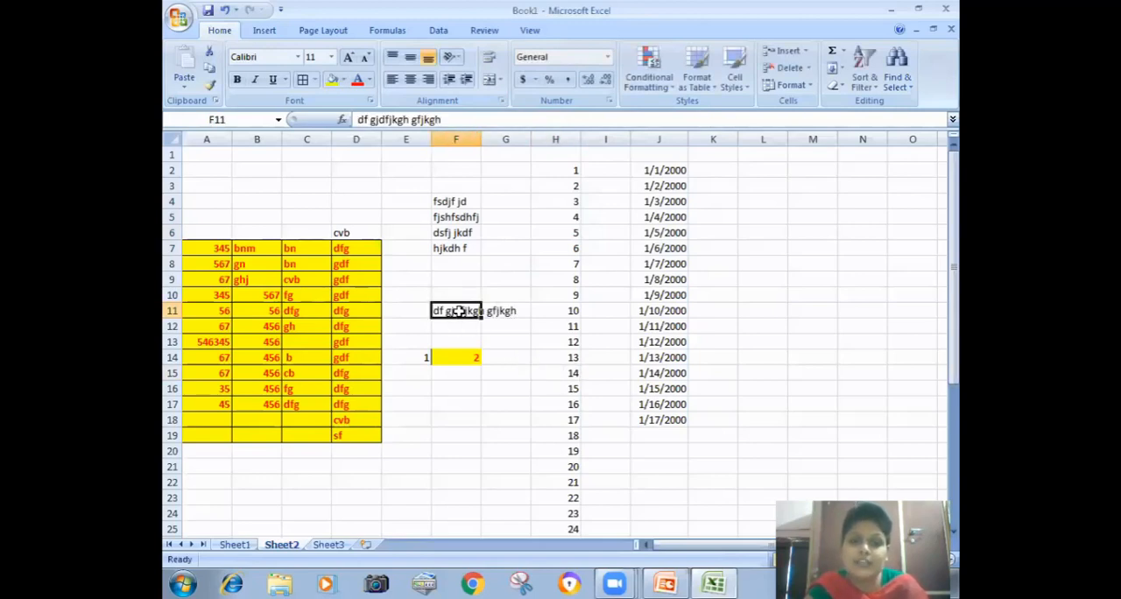
click(492, 57)
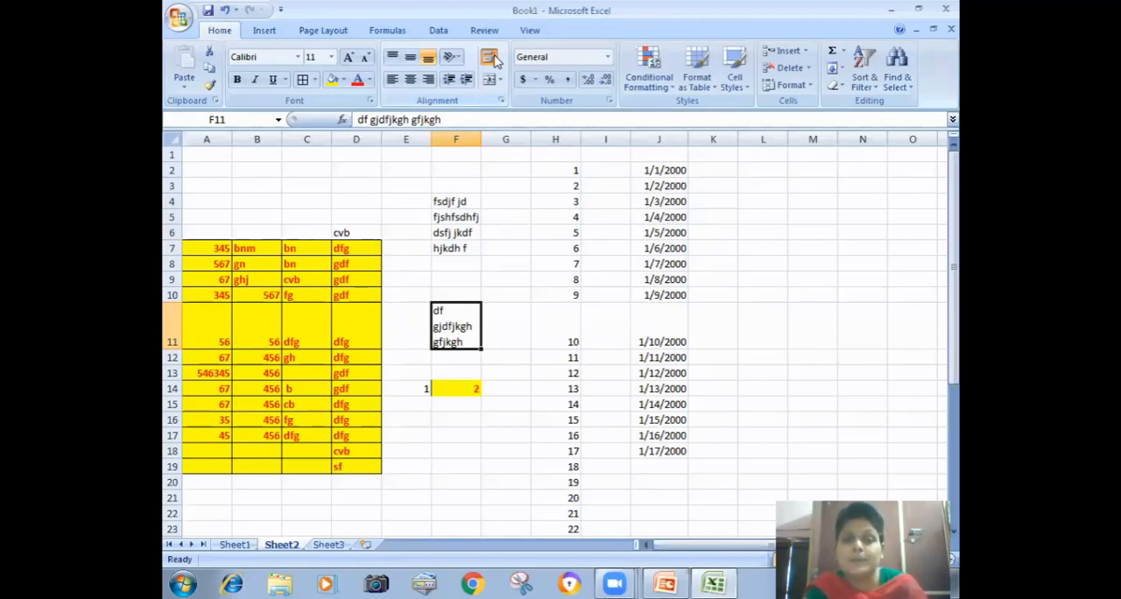
click(493, 58)
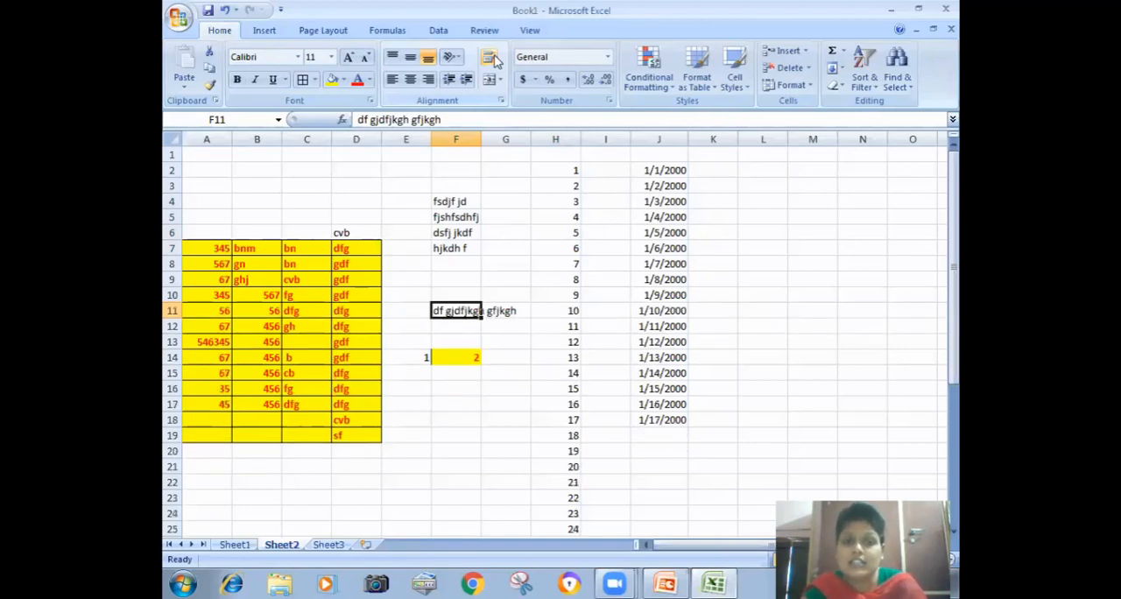
Step: Try Clear All on the whole of Sheet2, and undo the clearing
click(843, 87)
click(567, 218)
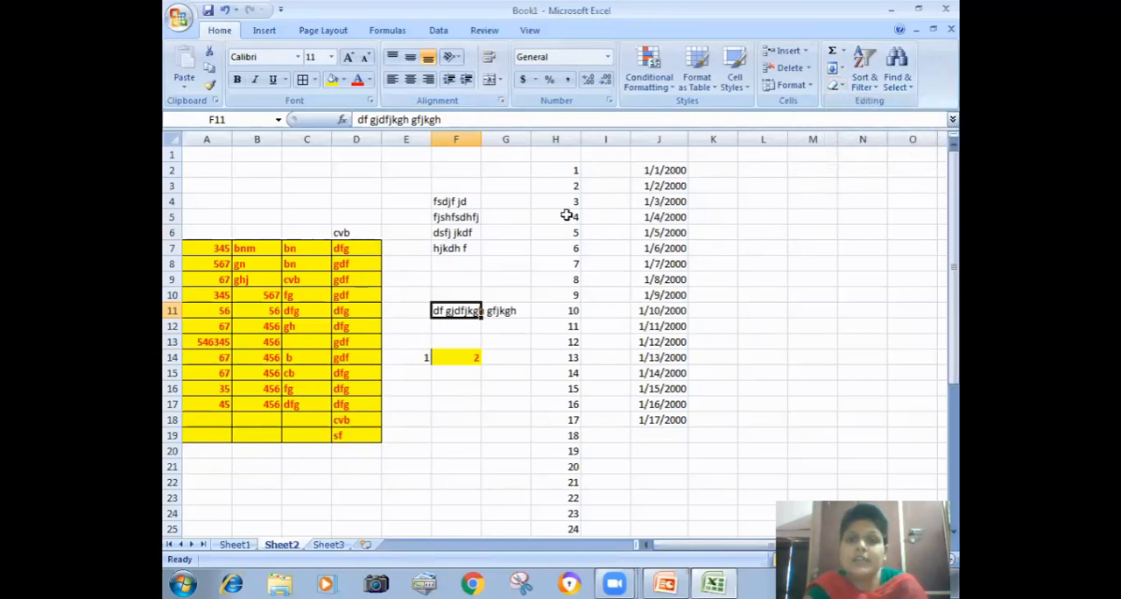
click(169, 139)
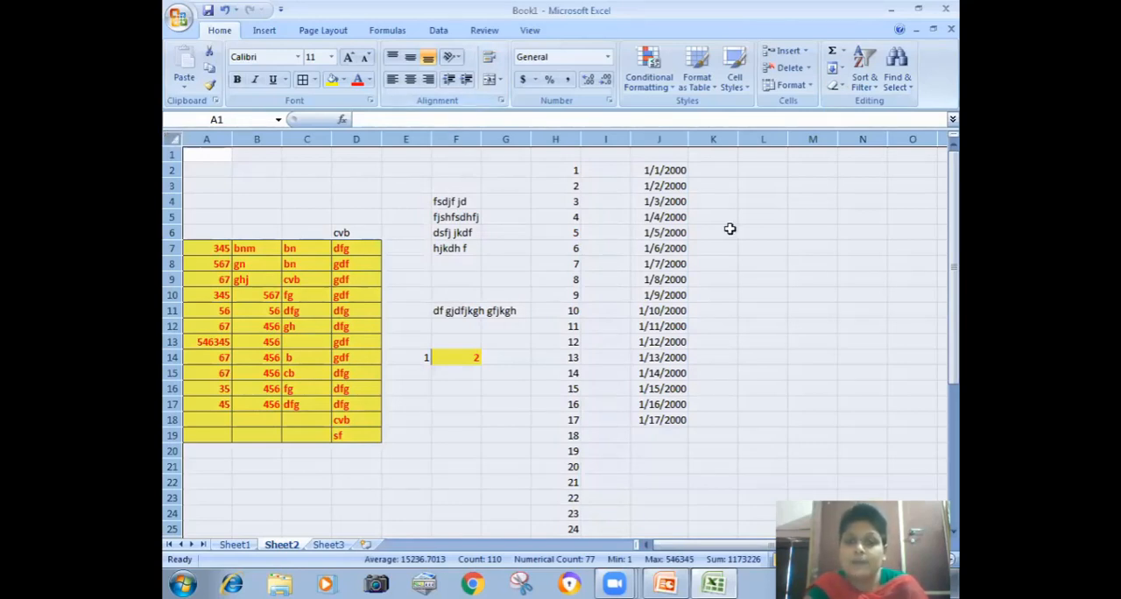
click(842, 91)
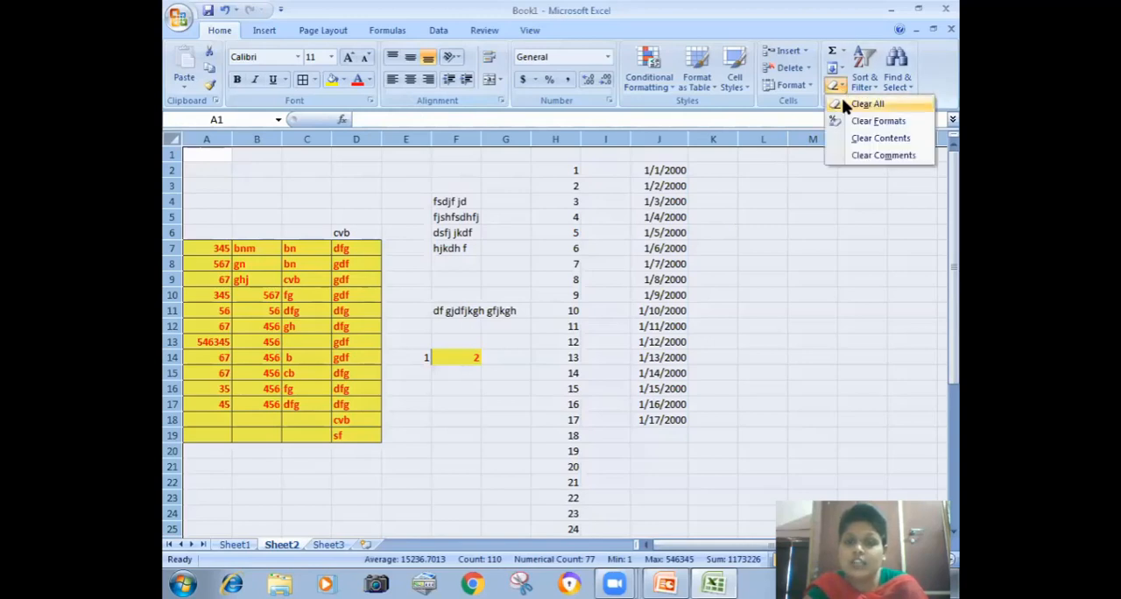
click(846, 103)
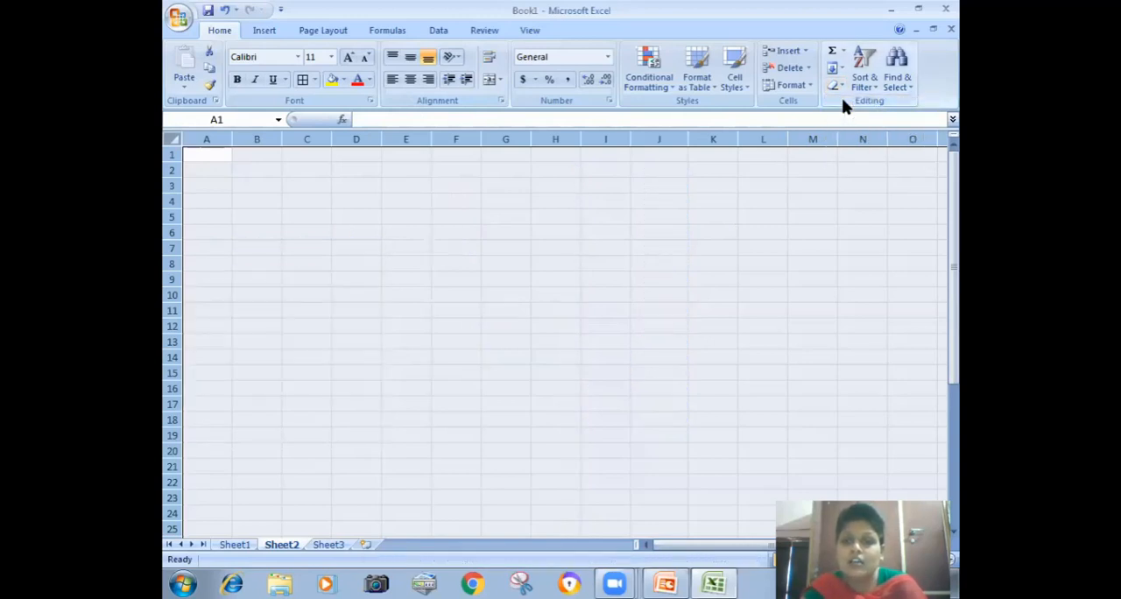
key(ctrl+z)
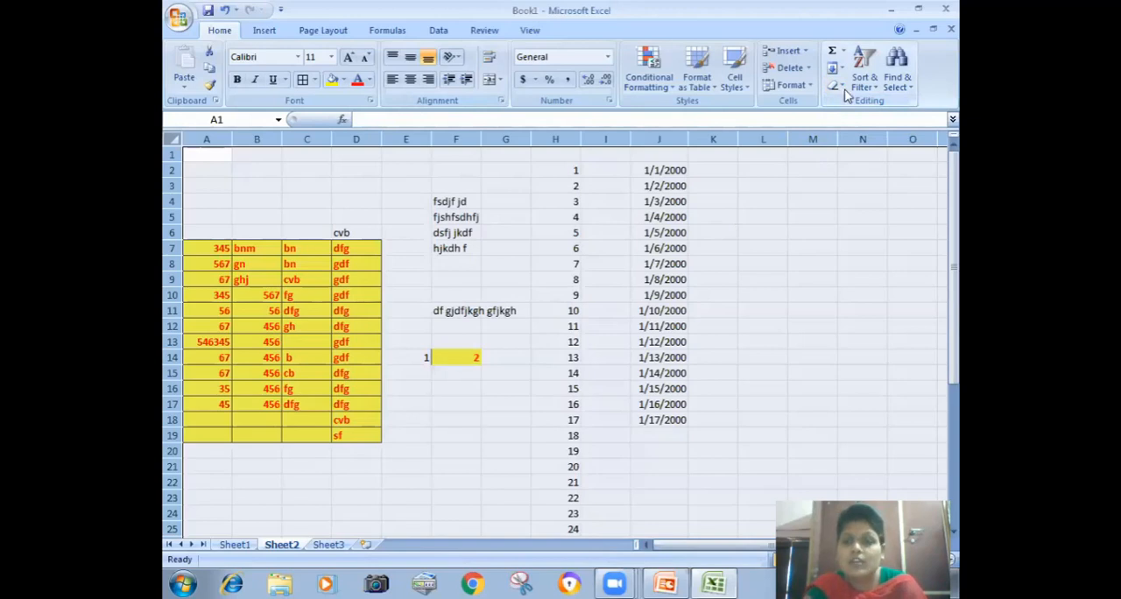
Step: Clear only the formats from all cells of the sheet
click(842, 88)
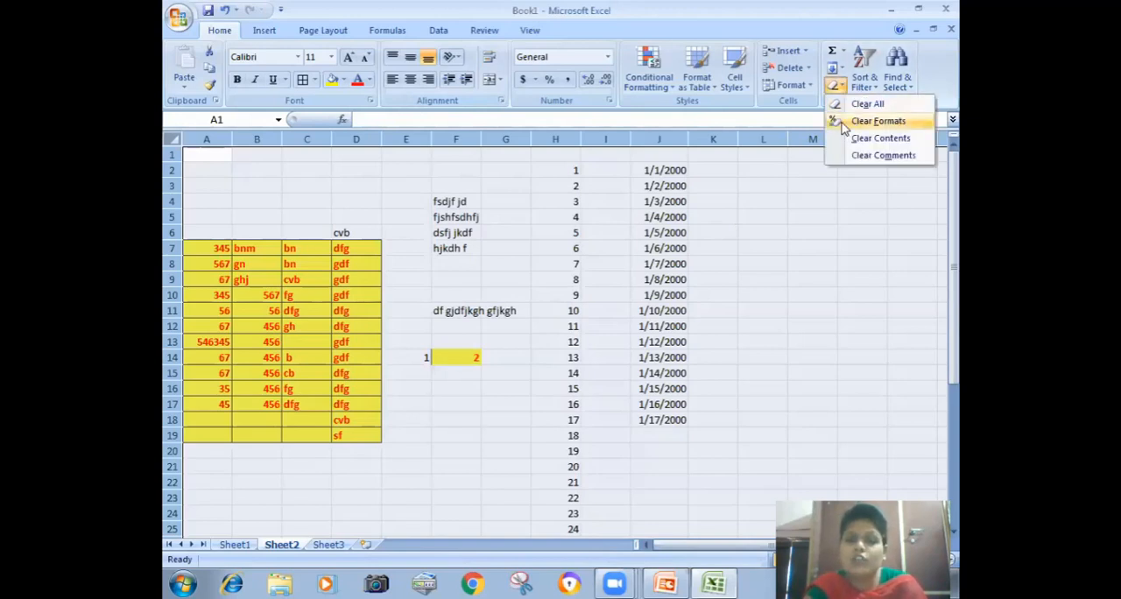
click(876, 121)
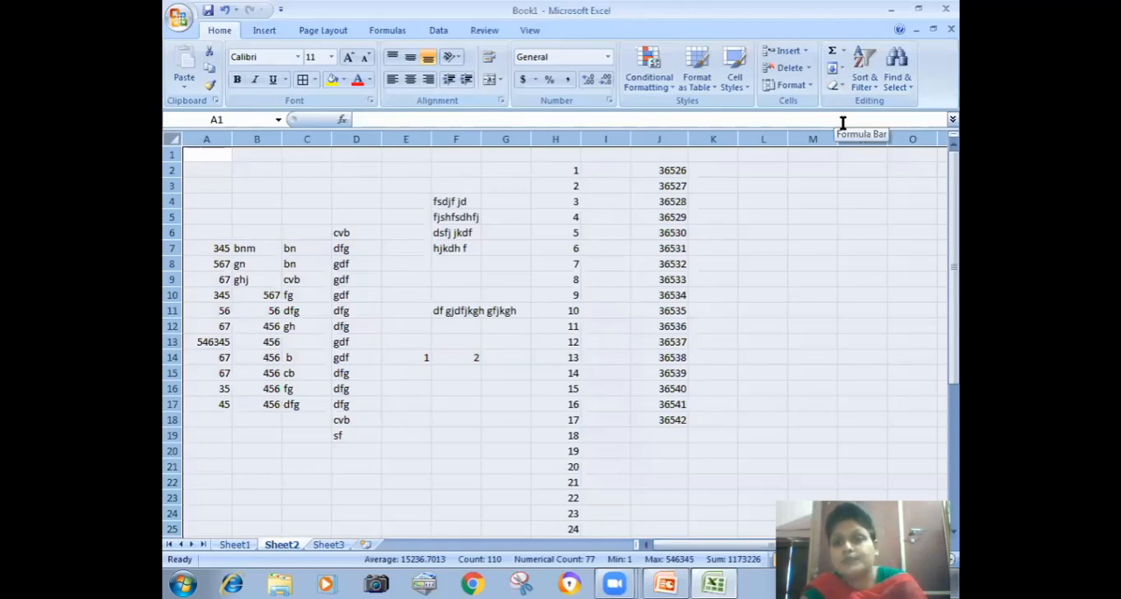
click(747, 218)
Step: Add the comment "jkd fjkdsf" to cell J6 and the comment "sdfg sdhgfjhsd" to cell F7
click(683, 234)
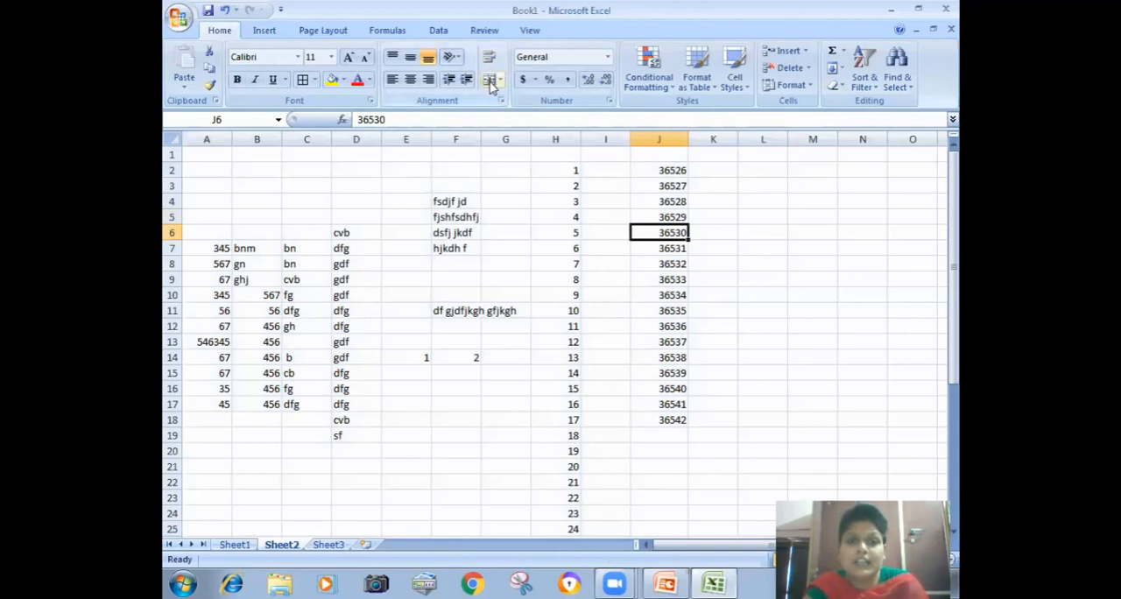
click(484, 30)
click(357, 67)
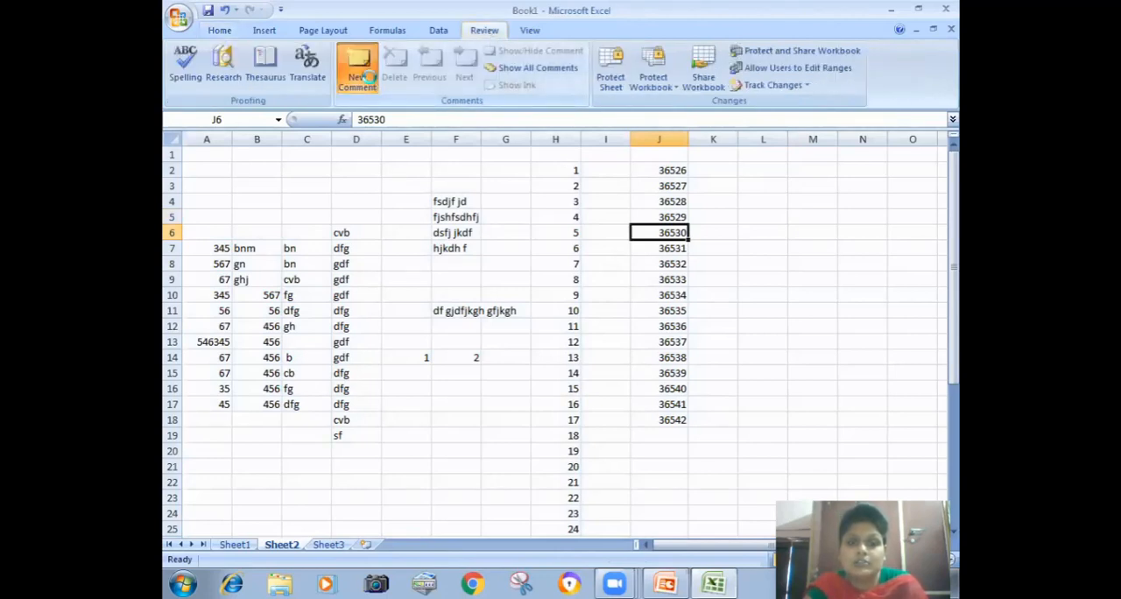
text(jkd fjkdsf)
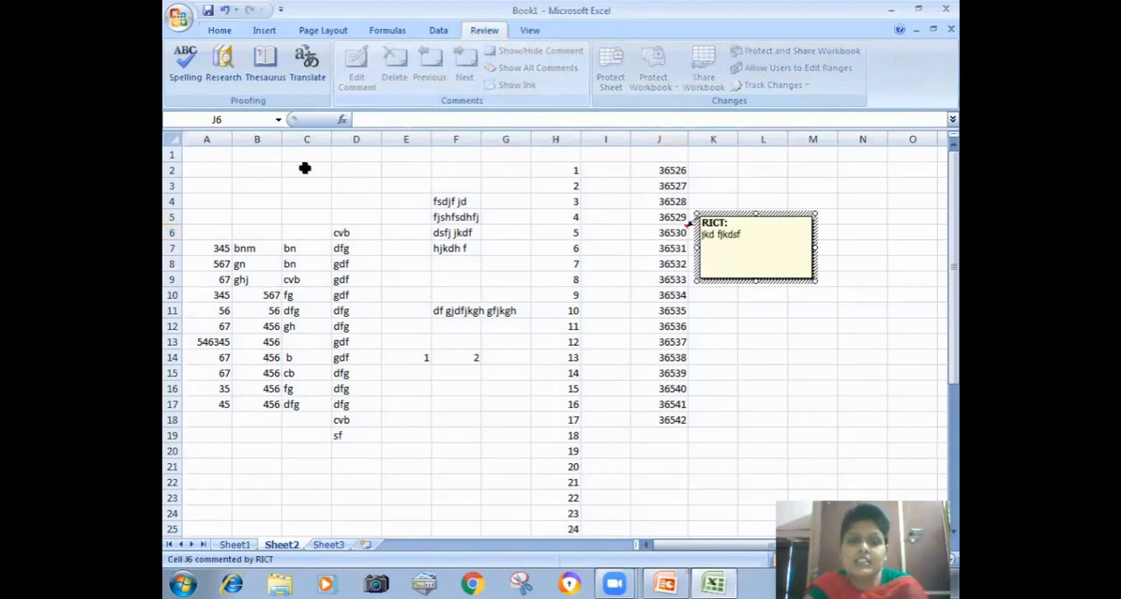
click(463, 248)
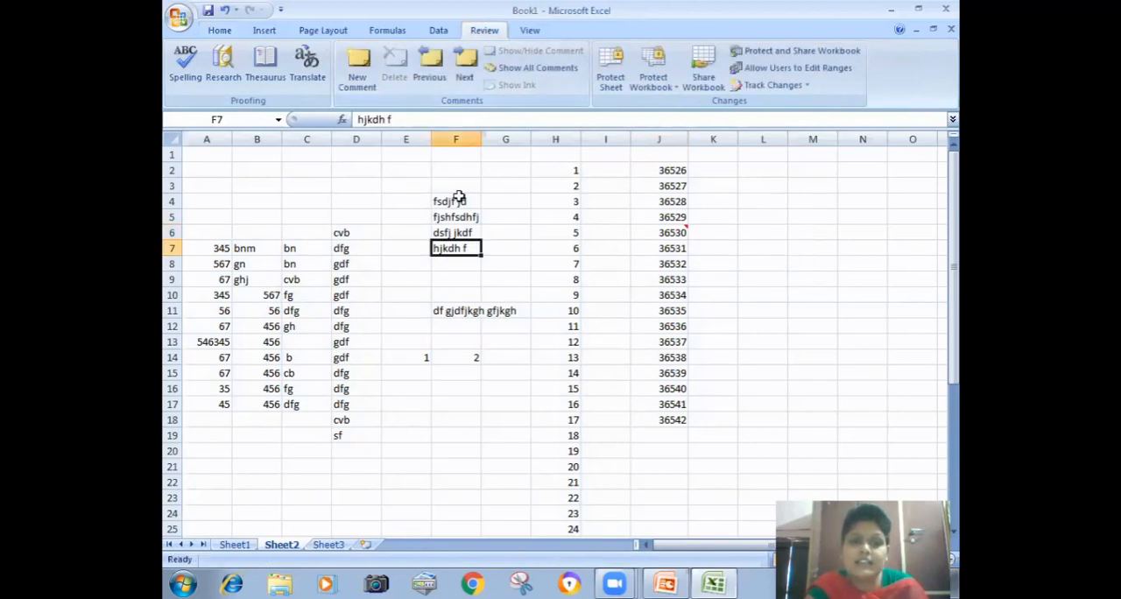
click(358, 61)
text(sdfg sdhgfjhsd)
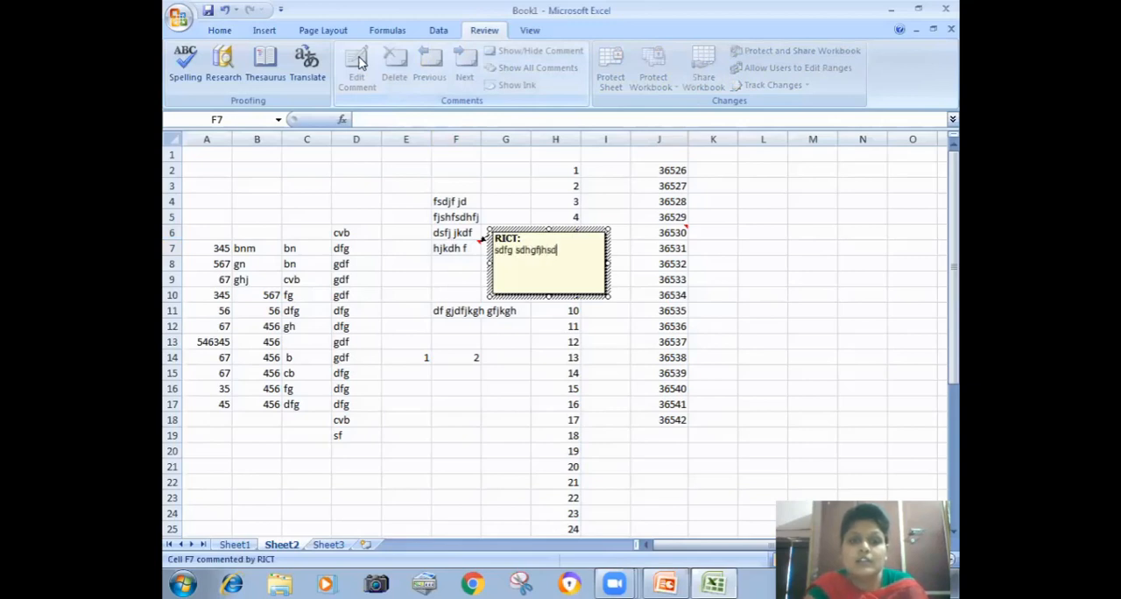
Step: Add the comment "sdfsjhdgfhjsdg" to cell D10
click(345, 293)
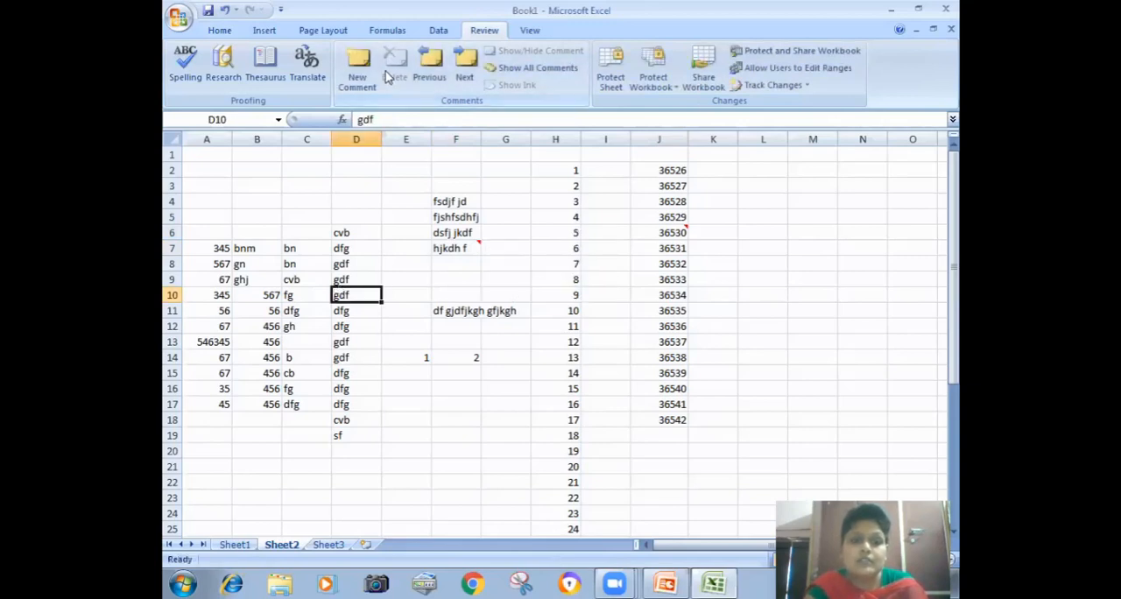
click(366, 77)
text(sdfsjhdgfhjsdg)
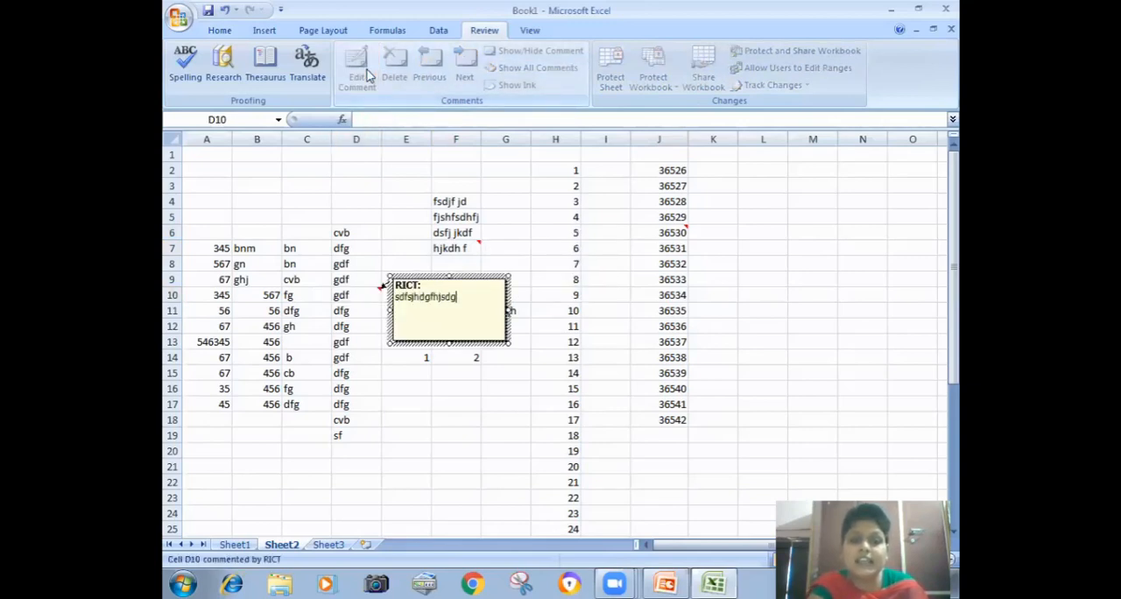
click(362, 203)
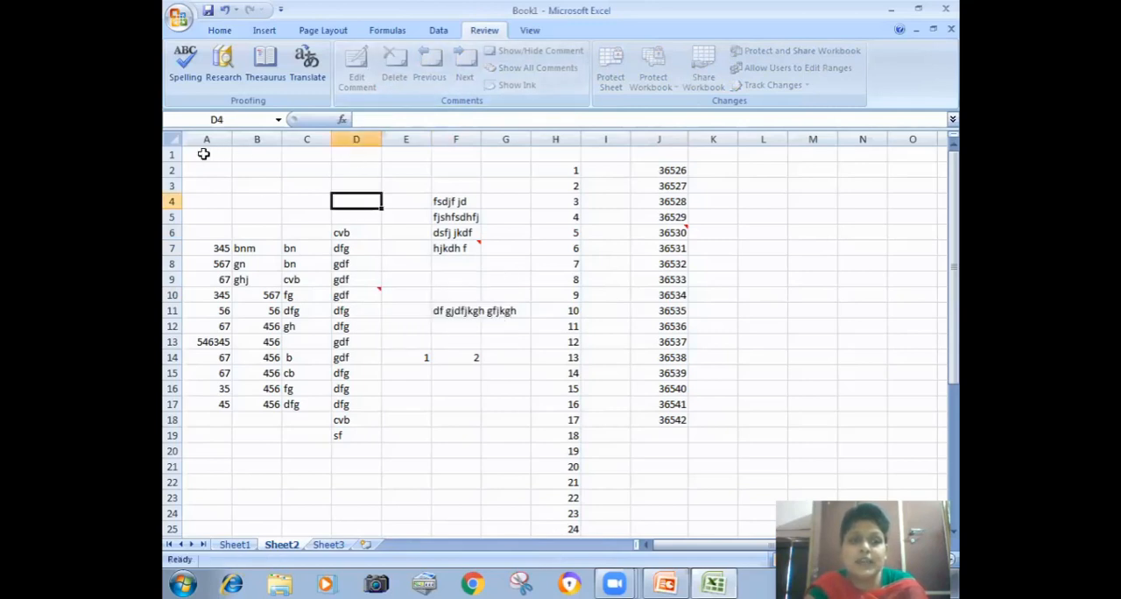
Step: Clear the comments from all cells of the sheet
click(171, 141)
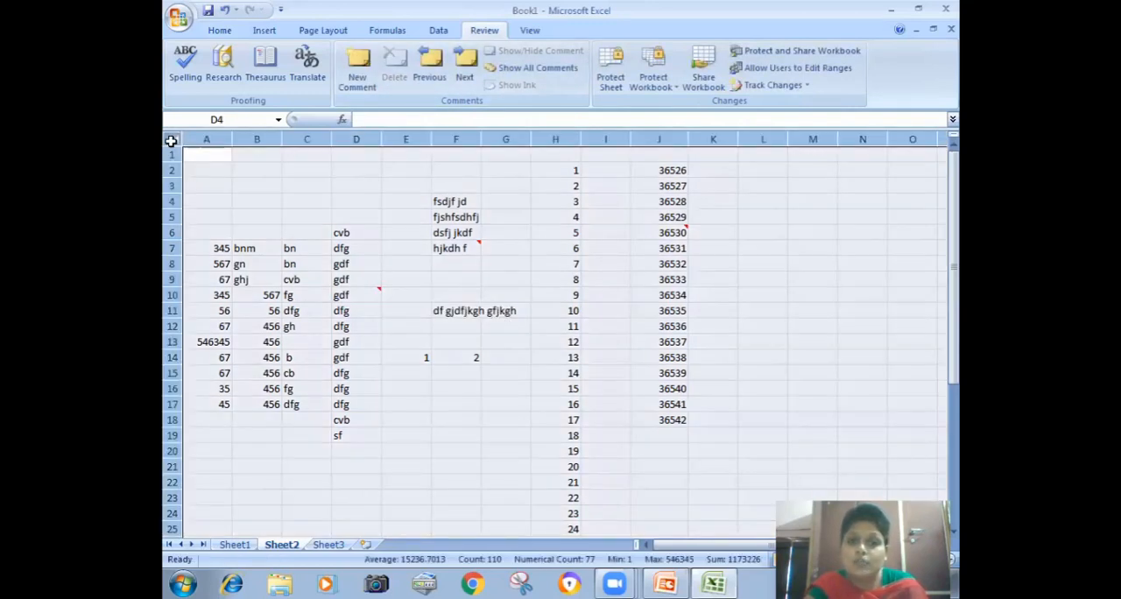
click(220, 31)
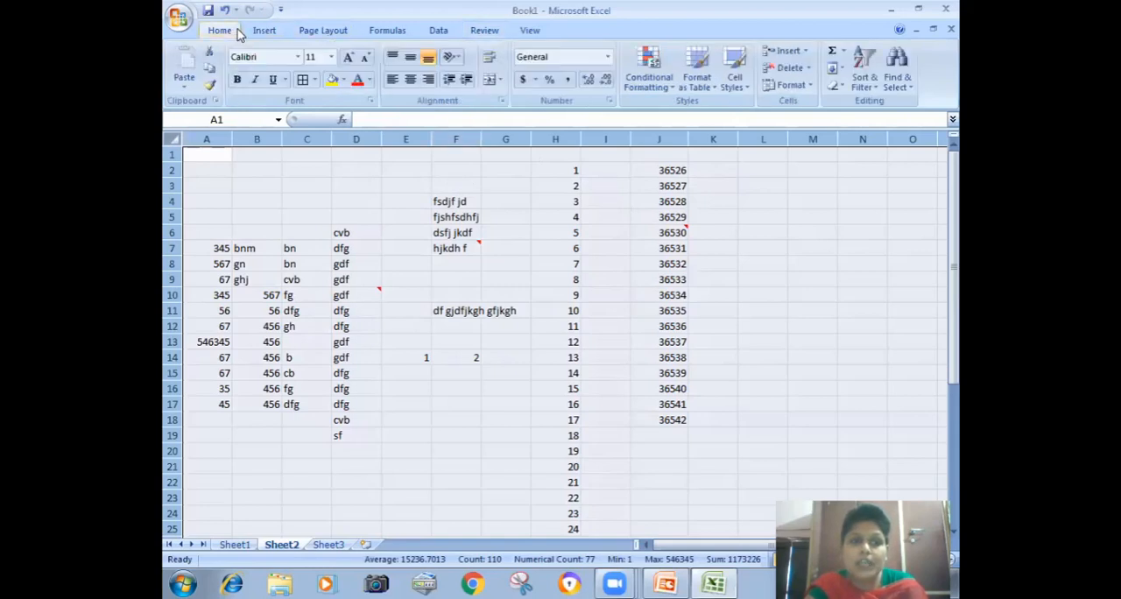
click(836, 85)
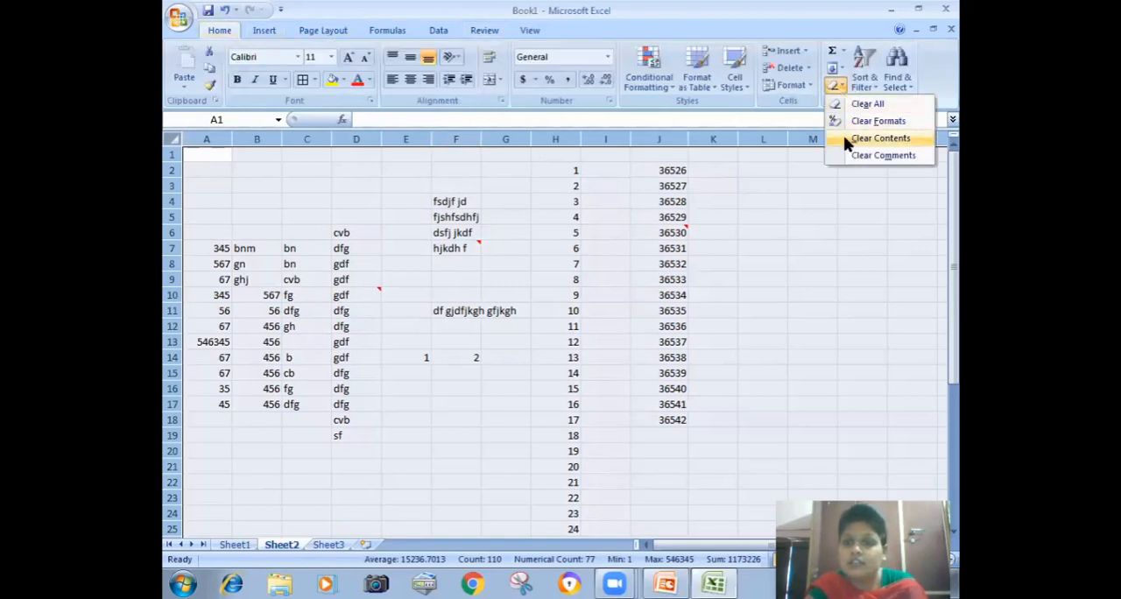
click(880, 155)
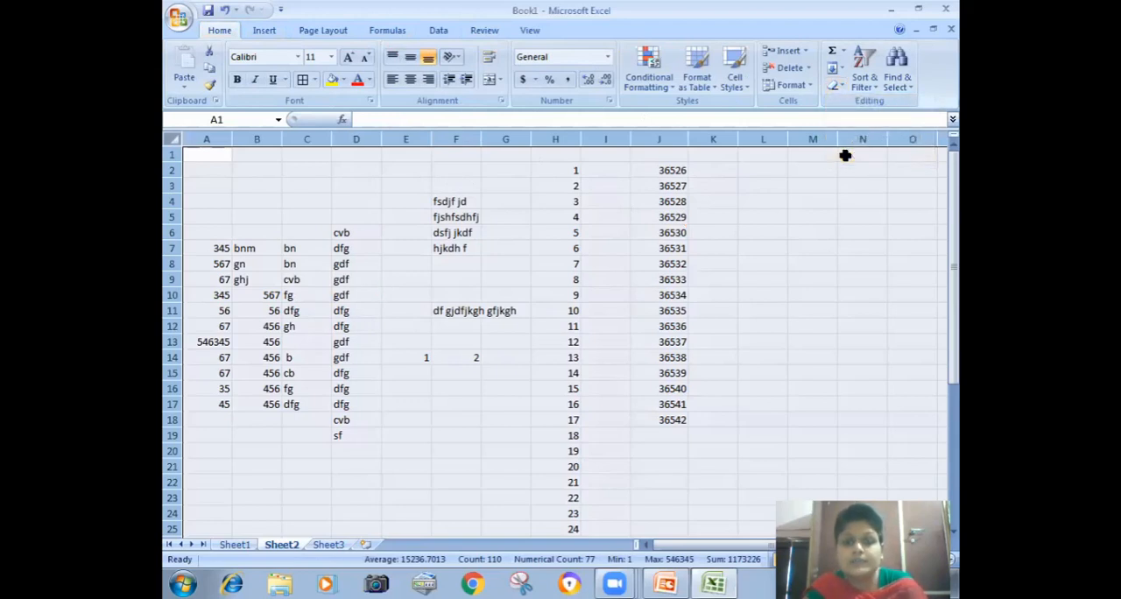
click(691, 264)
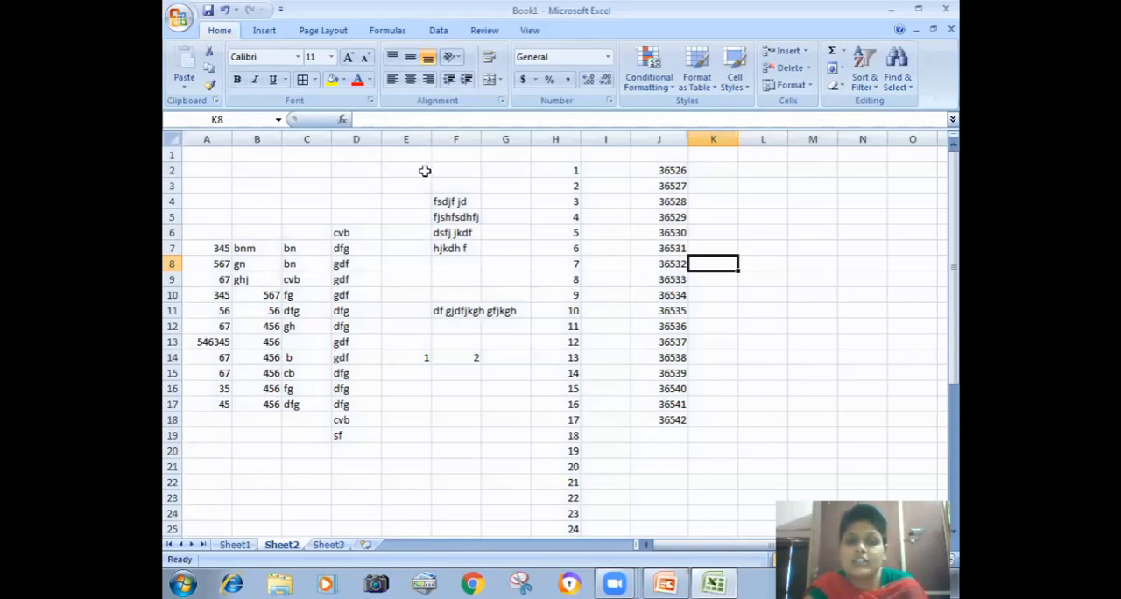
Step: Clear the contents of all cells on the sheet
click(174, 137)
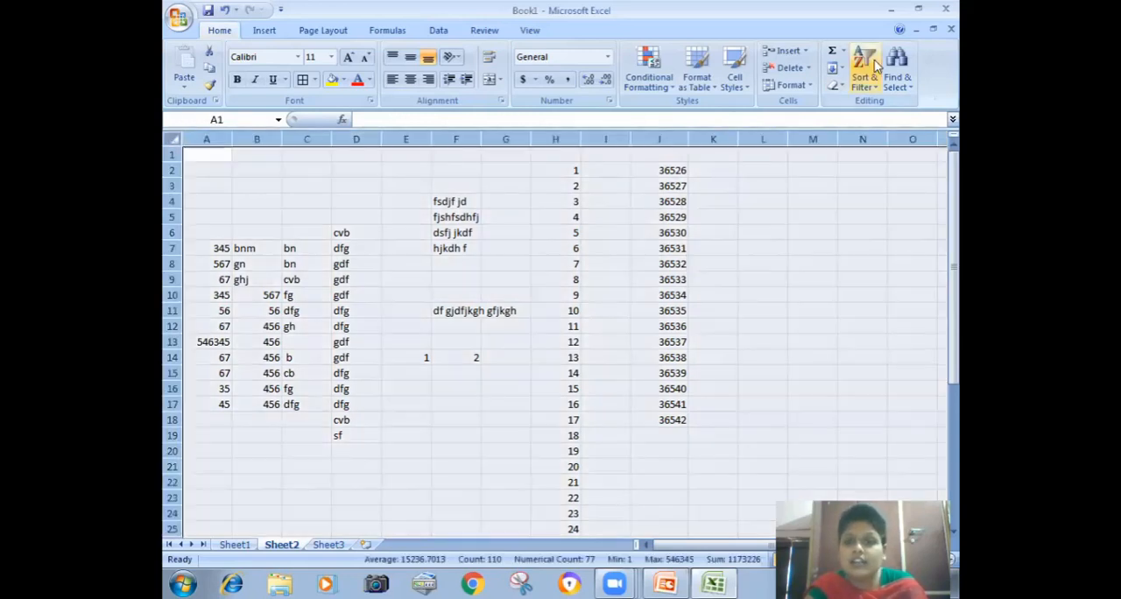
click(836, 85)
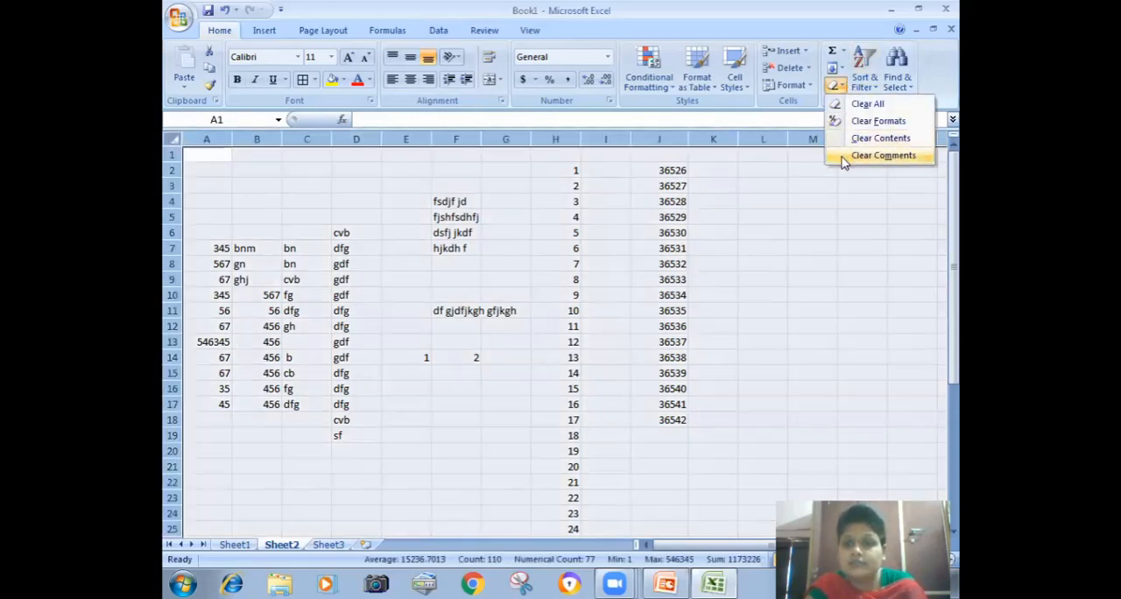
click(876, 139)
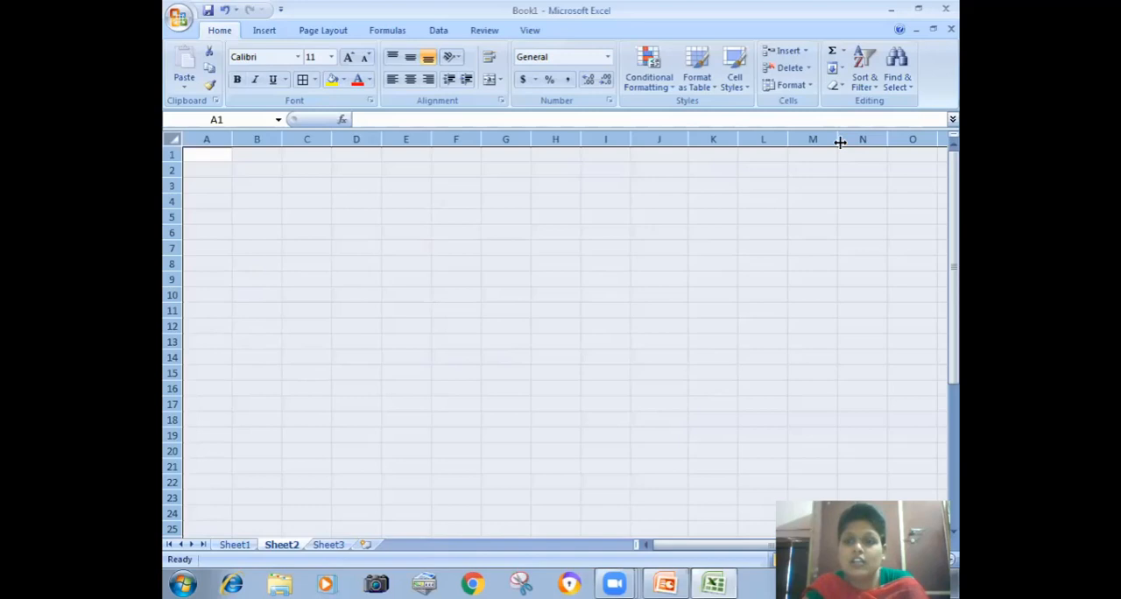
Step: Undo the last clearing of the sheet's contents and deselect the whole sheet
key(ctrl+z)
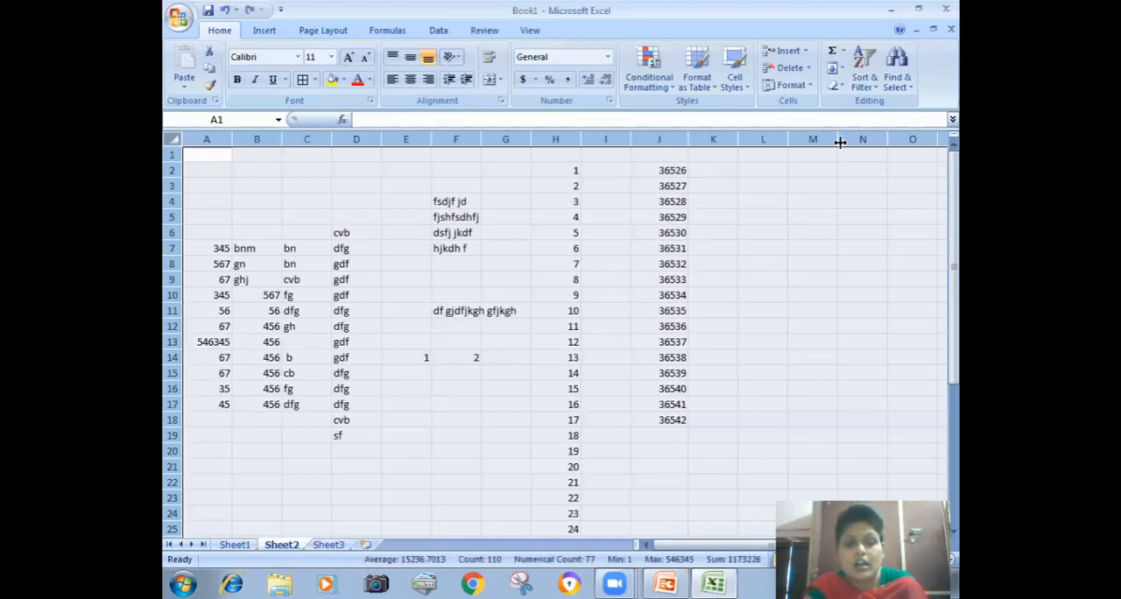
click(733, 203)
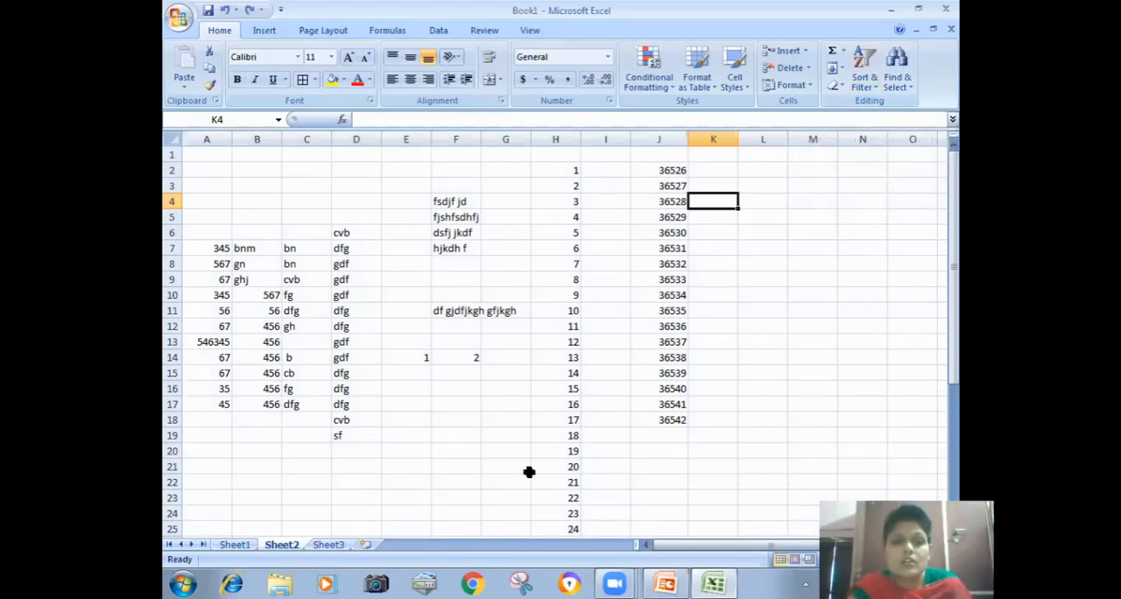
click(419, 358)
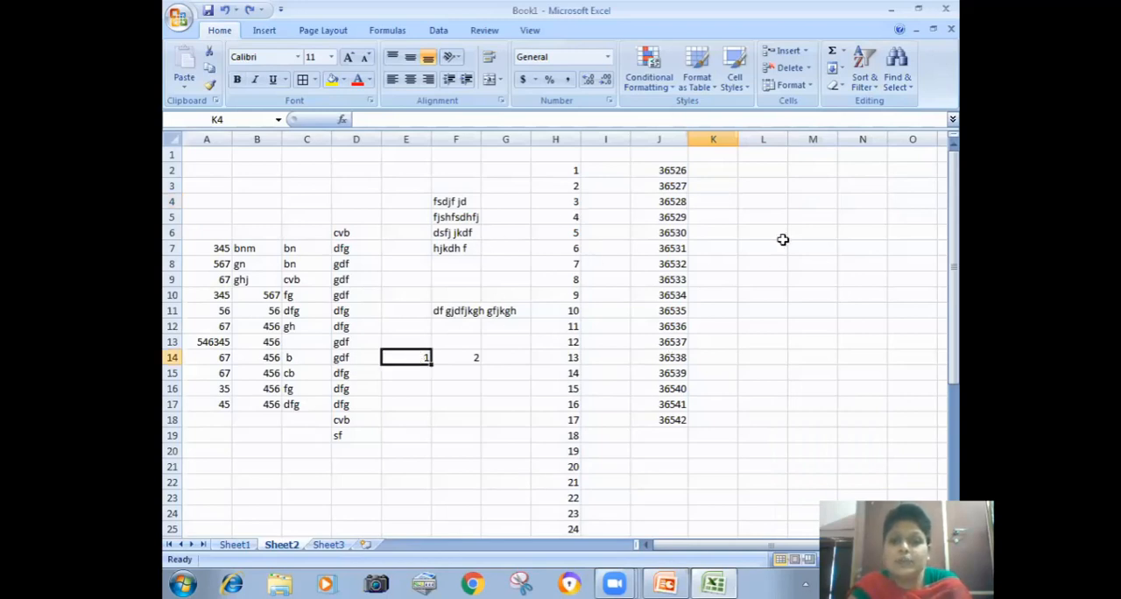
Step: Enter fg, dfg, fgh, dfg, sdf, fgh, cvb and sdf down cells L5 to L12
click(785, 218)
text(fg)
key(Return)
text(dfg)
key(Return)
text(fgh)
key(Return)
text(dfg)
key(Return)
text(sdf)
key(Return)
text(fgh)
key(Return)
text(cvb)
key(Return)
text(sdf)
key(Return)
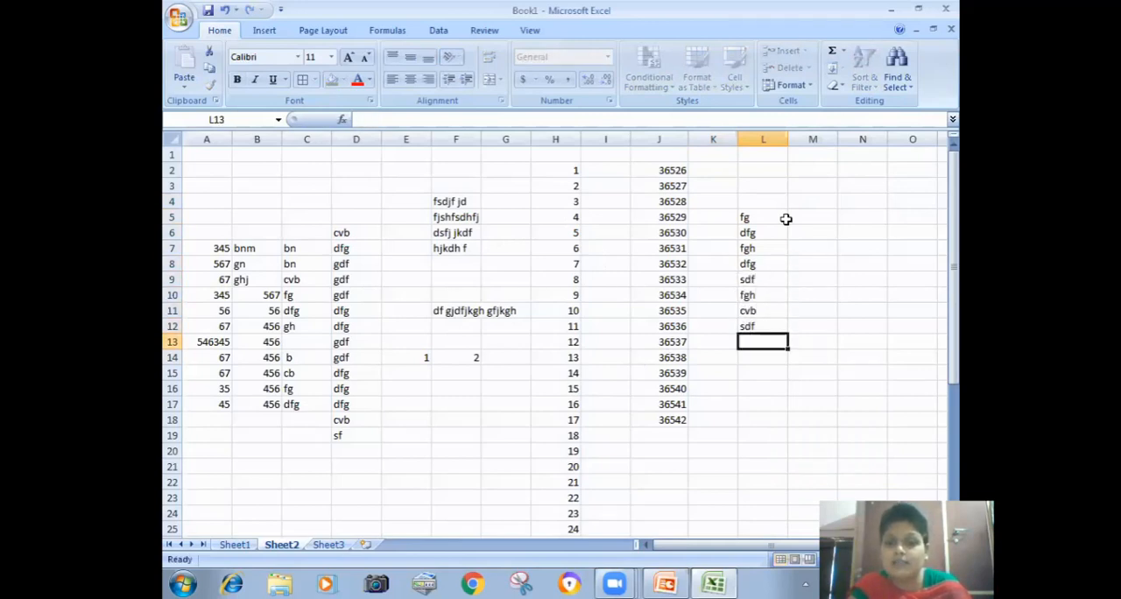
Step: Fill cells L13 to L25 with rt, rt, n, sdf, ser, fg, 345, tr, w, sdfd, d fgdf, dfg and d fgdf
text(rt)
key(Return)
text(rt)
key(Return)
text(n)
key(Return)
text(sdf)
key(Return)
text(ser)
key(Return)
text(fg)
key(Return)
text(345)
key(Return)
text(tr)
key(Return)
text(w)
key(Return)
text(sdfd)
key(Return)
text(d fgdf)
key(Return)
text(dfg)
key(Return)
text(d fgdf)
key(Return)
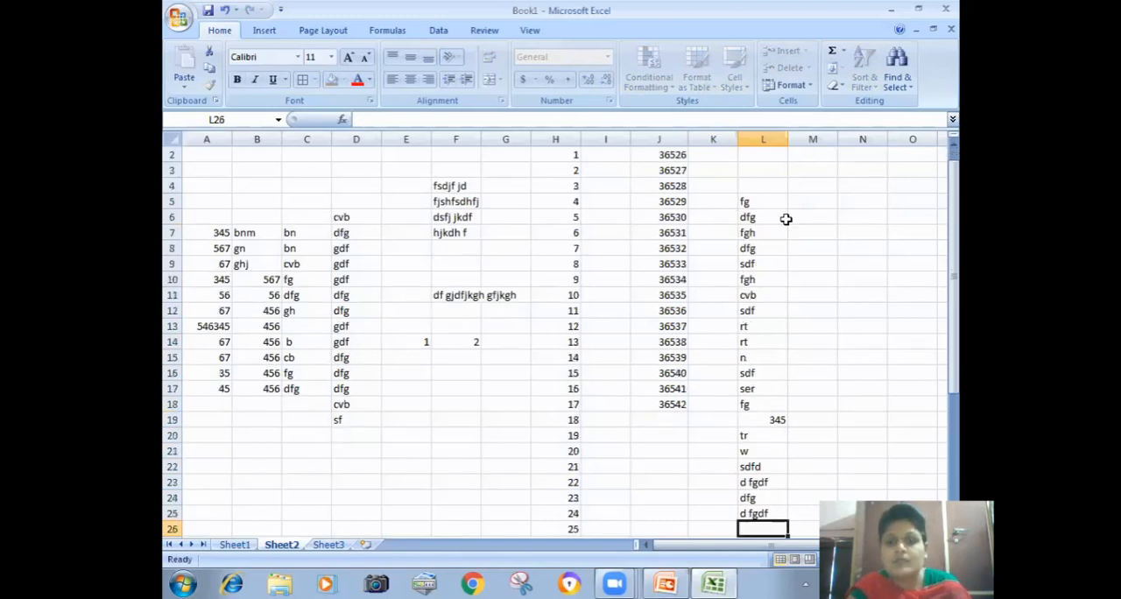
Step: Sort the entries in cells L5 to L25 from A to Z
drag(758, 202, 755, 515)
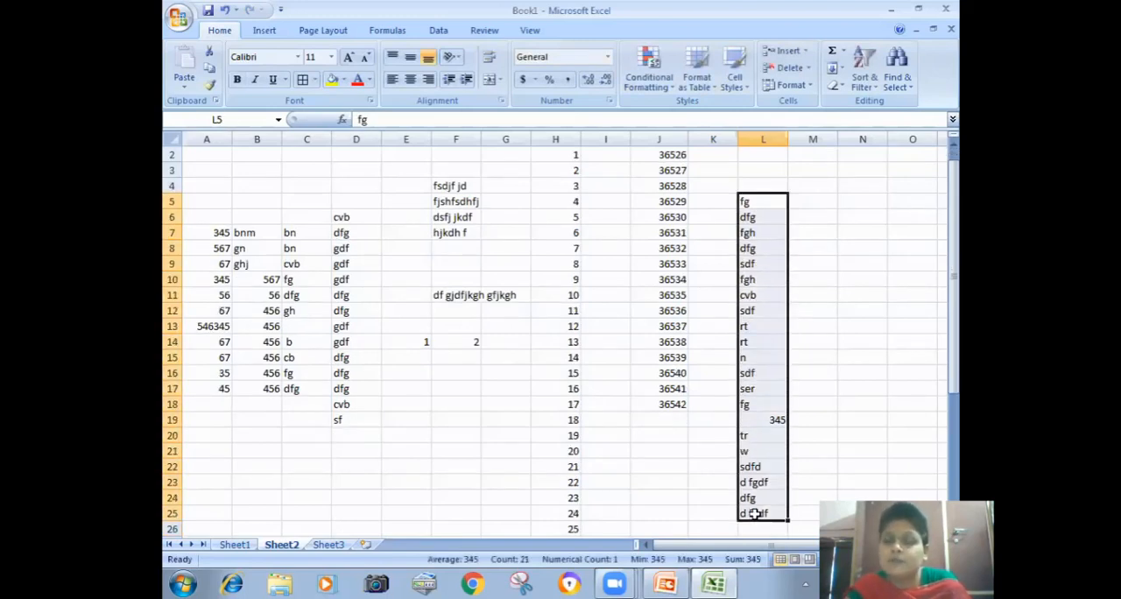
click(863, 88)
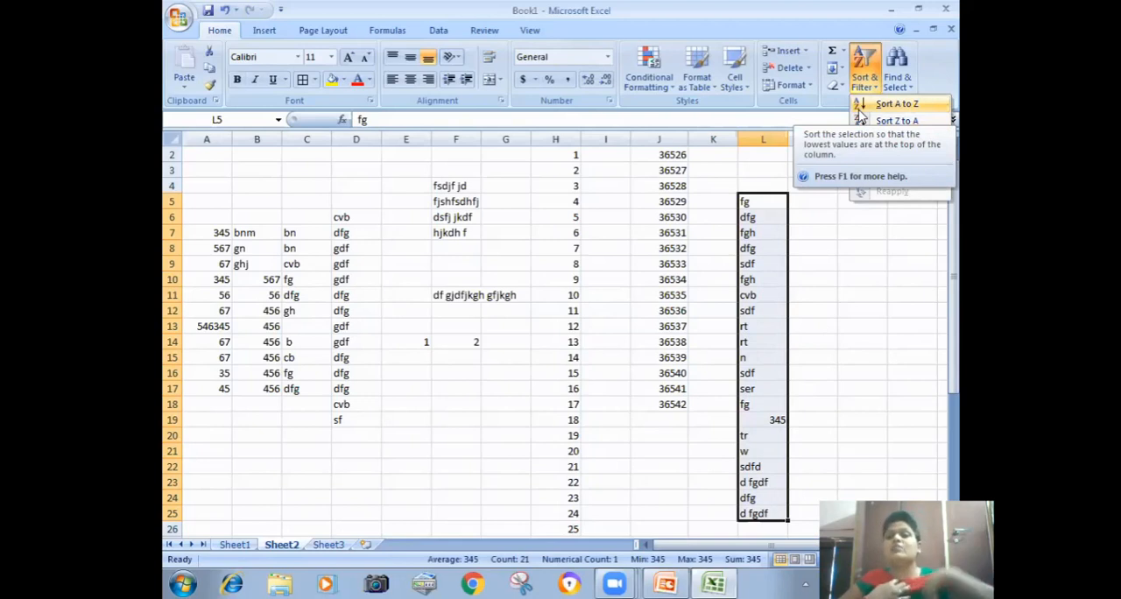
click(893, 103)
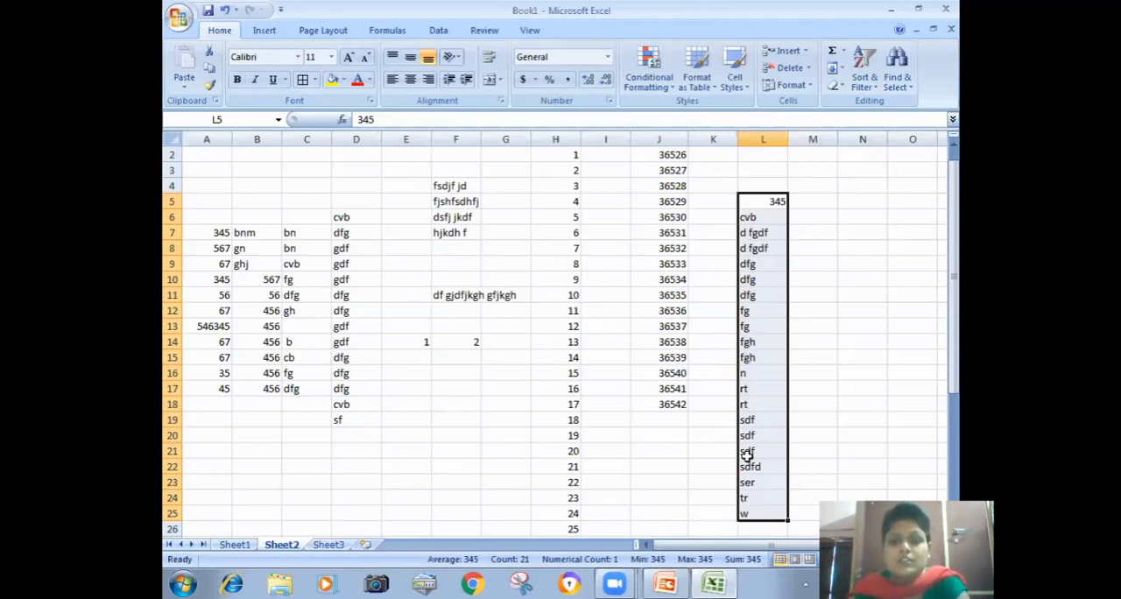
Step: Sort the entries in cells L5 to L25 from Z to A
click(796, 387)
drag(760, 200, 746, 511)
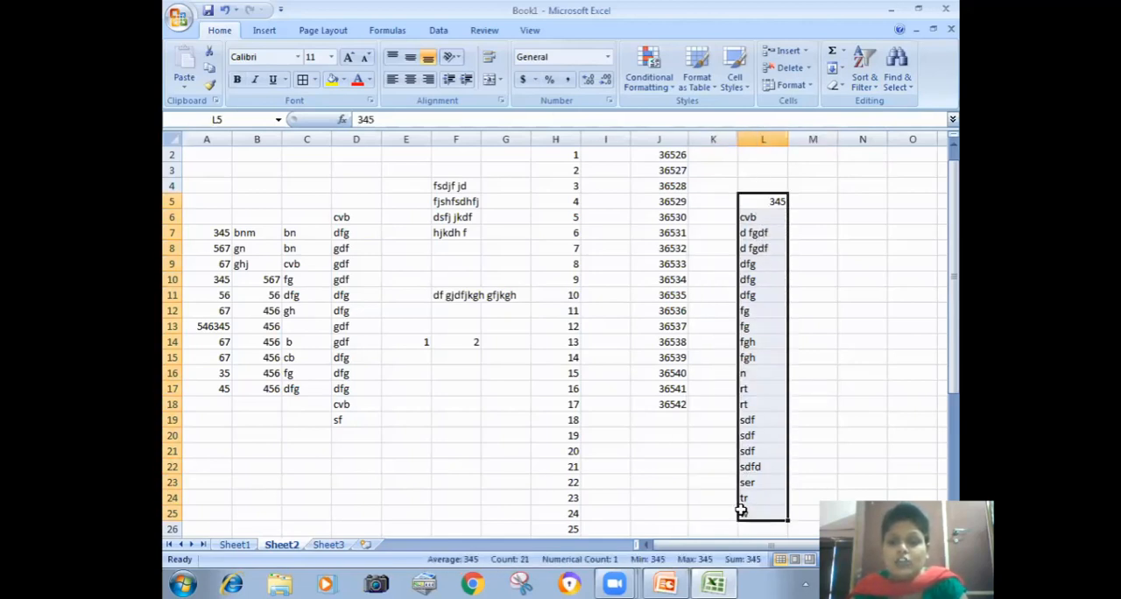
click(863, 83)
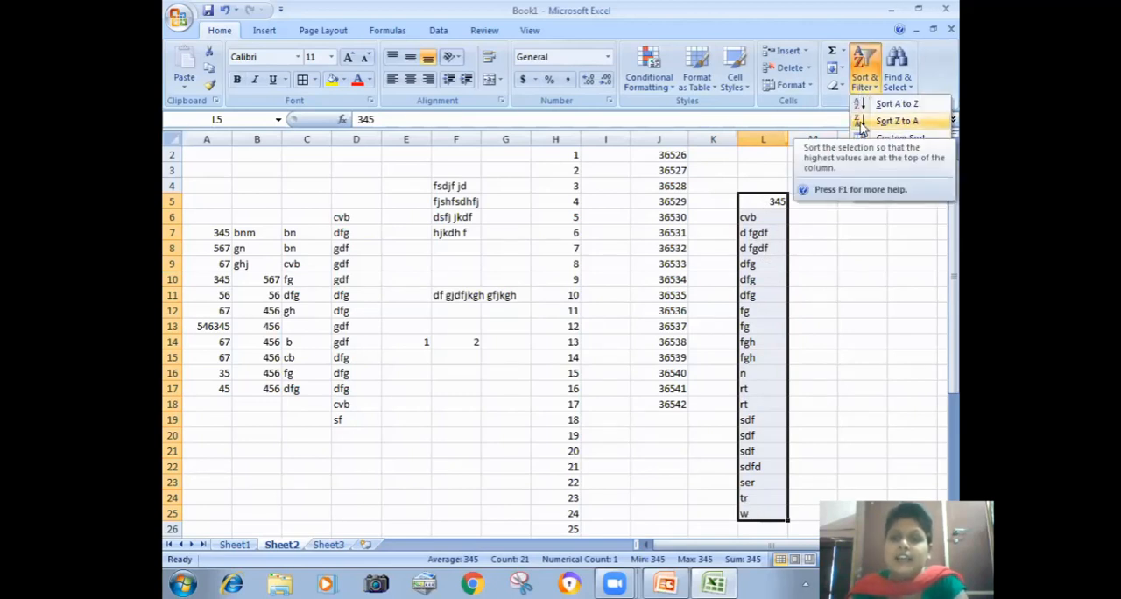
click(895, 121)
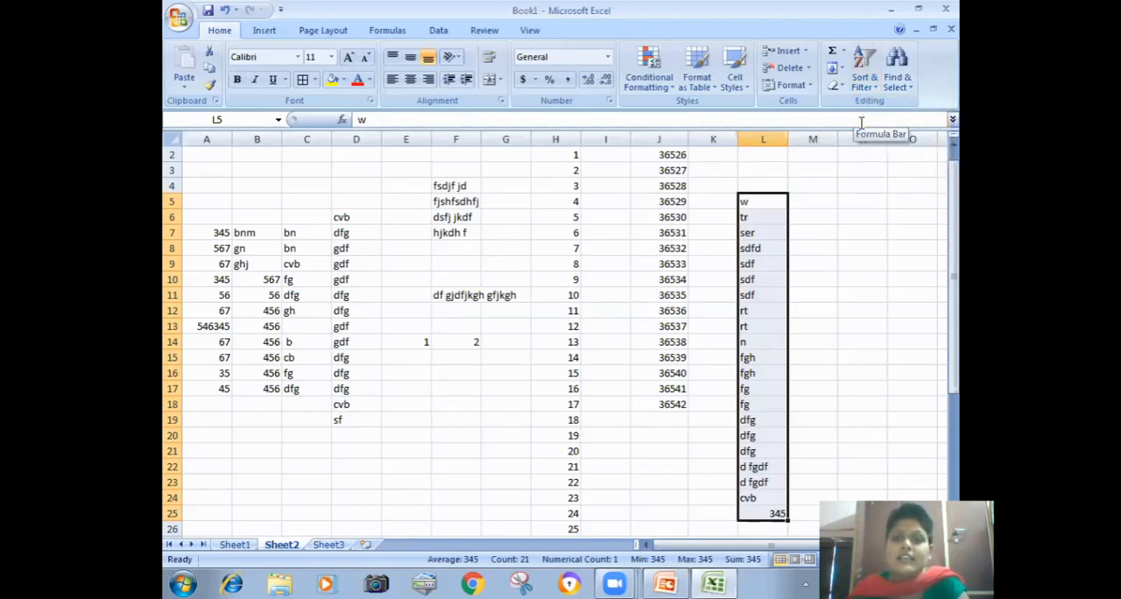
Step: Apply a custom sort to L5:L25, sorting Column L on Values in A to Z order
click(864, 71)
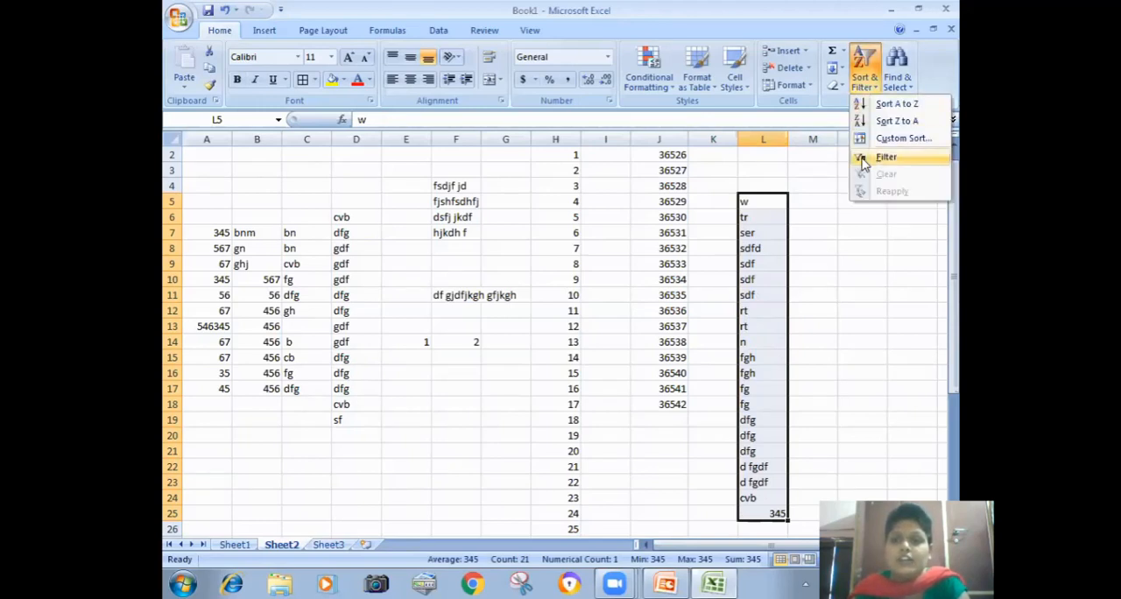
click(897, 138)
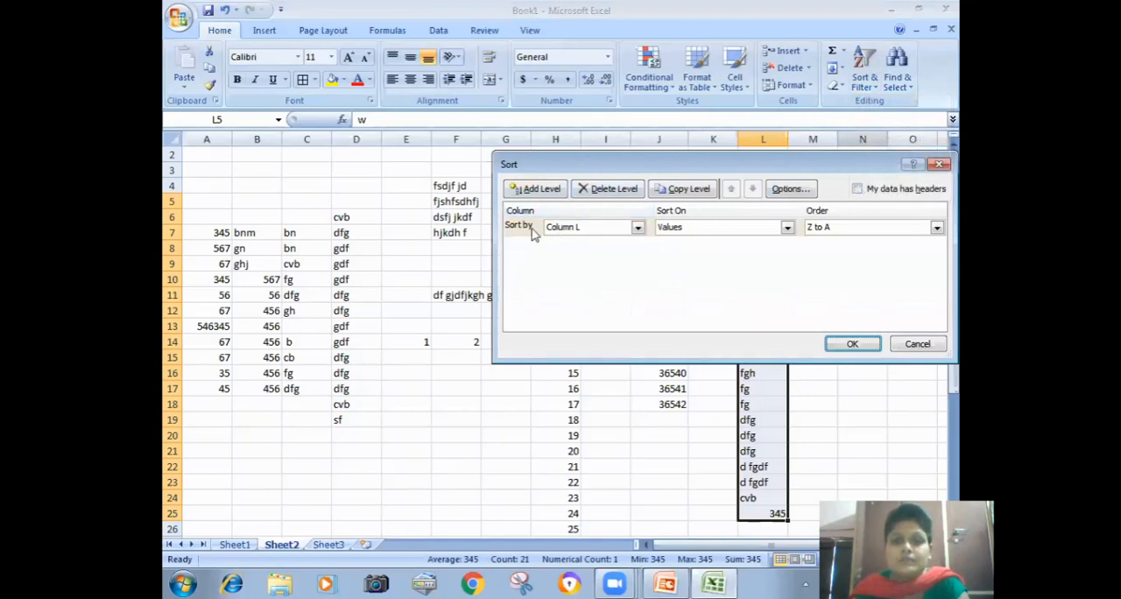
click(573, 228)
click(574, 228)
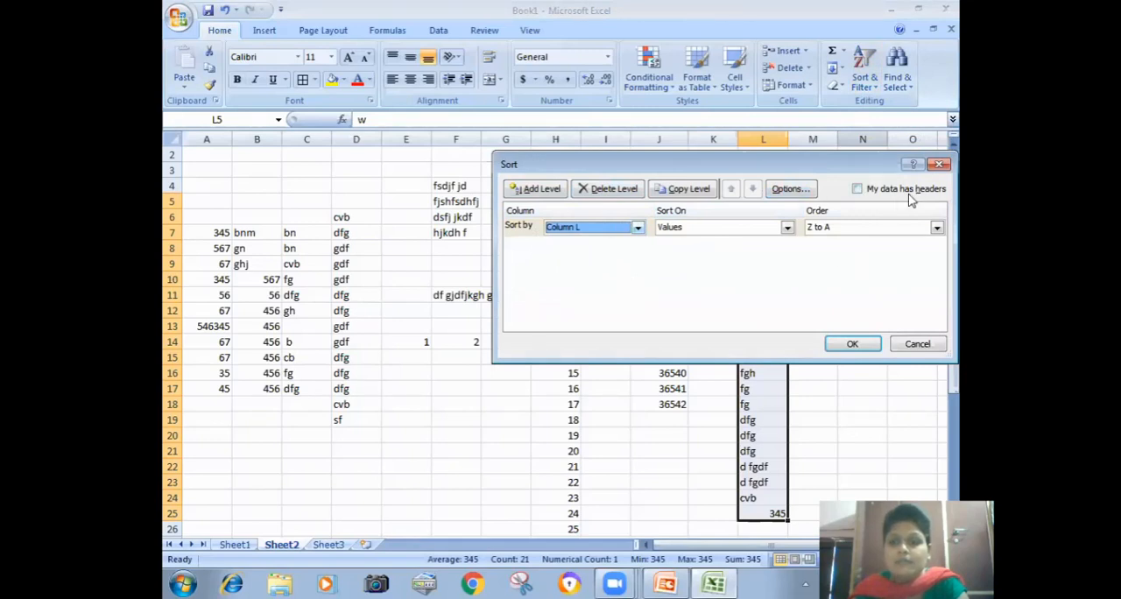
click(834, 230)
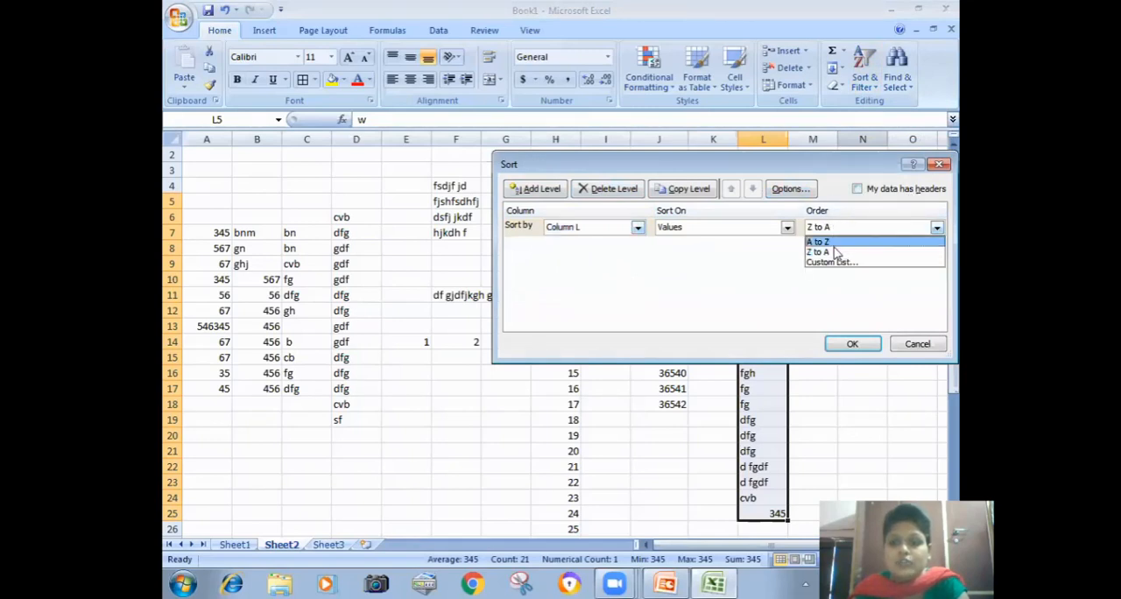
click(832, 246)
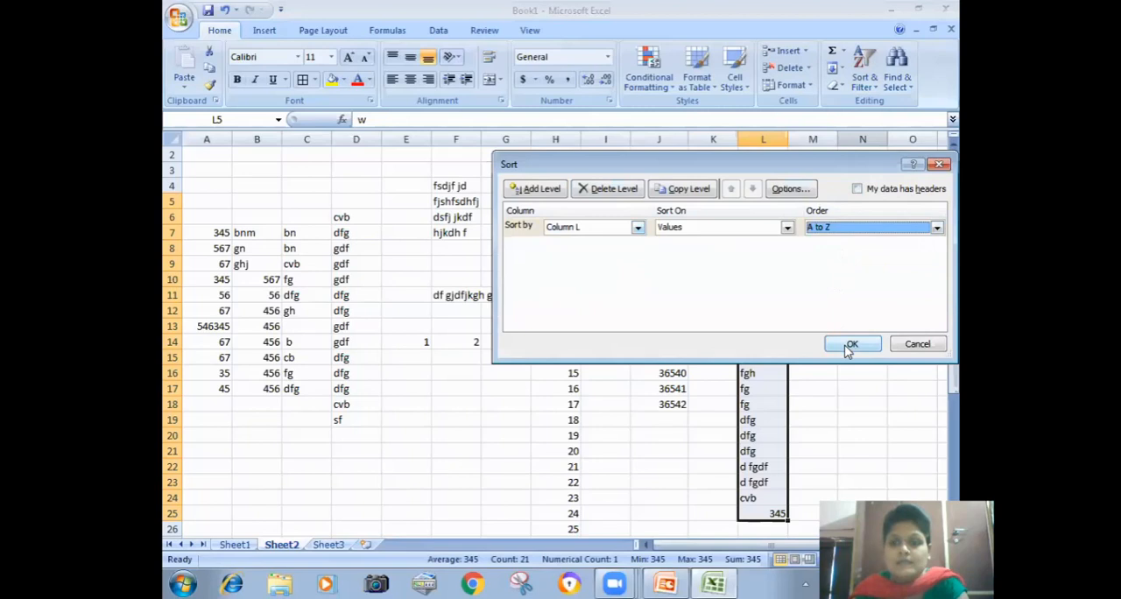
click(851, 343)
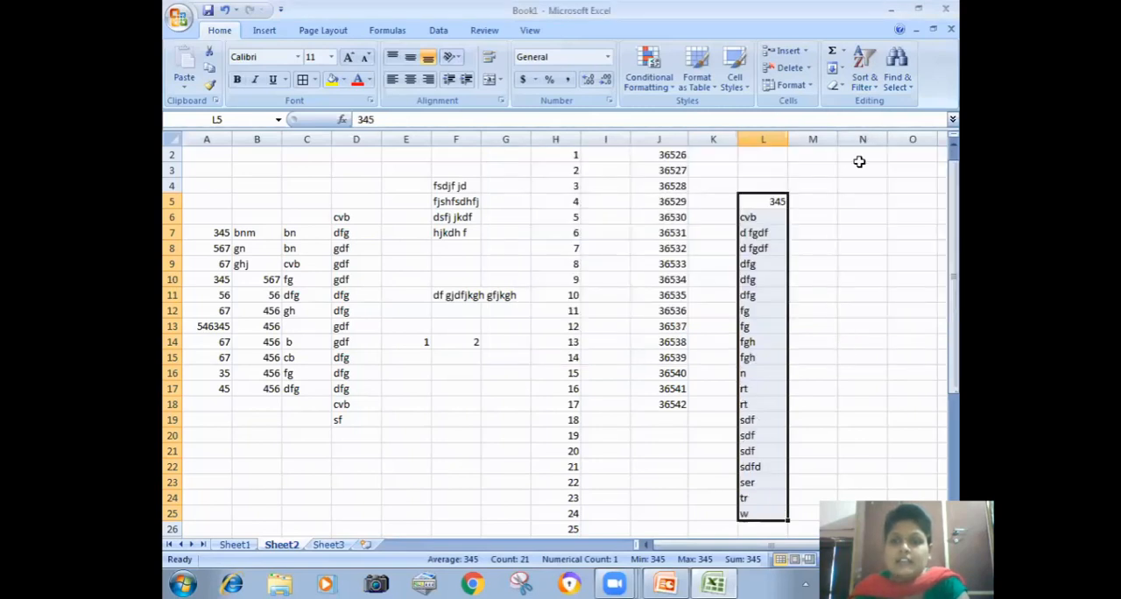
click(863, 84)
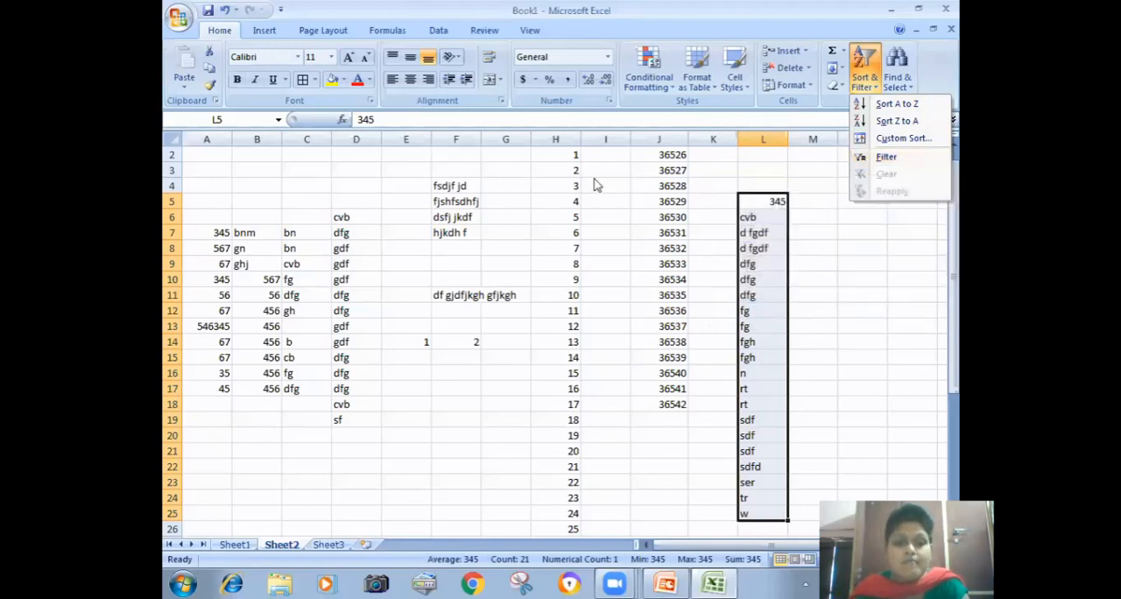
click(242, 436)
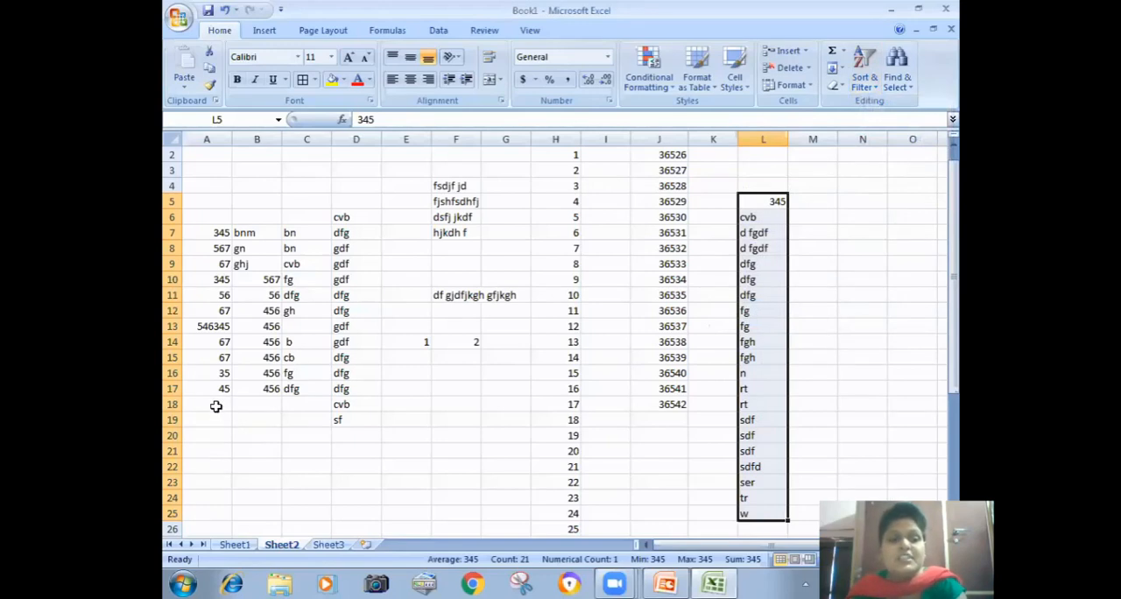
Step: Enter 34 in A18, 234 in each of B18 to D18, and 234234 in E18
click(215, 405)
text(234)
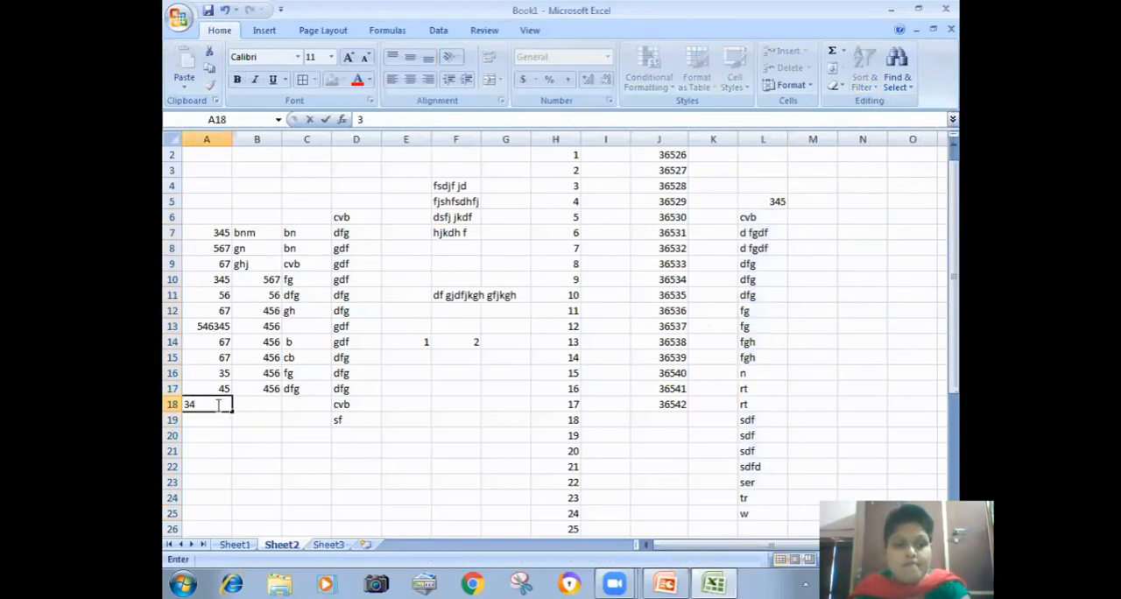
key(Tab)
text(234)
key(Tab)
text(234)
key(Tab)
text(234)
key(Right)
text(234234)
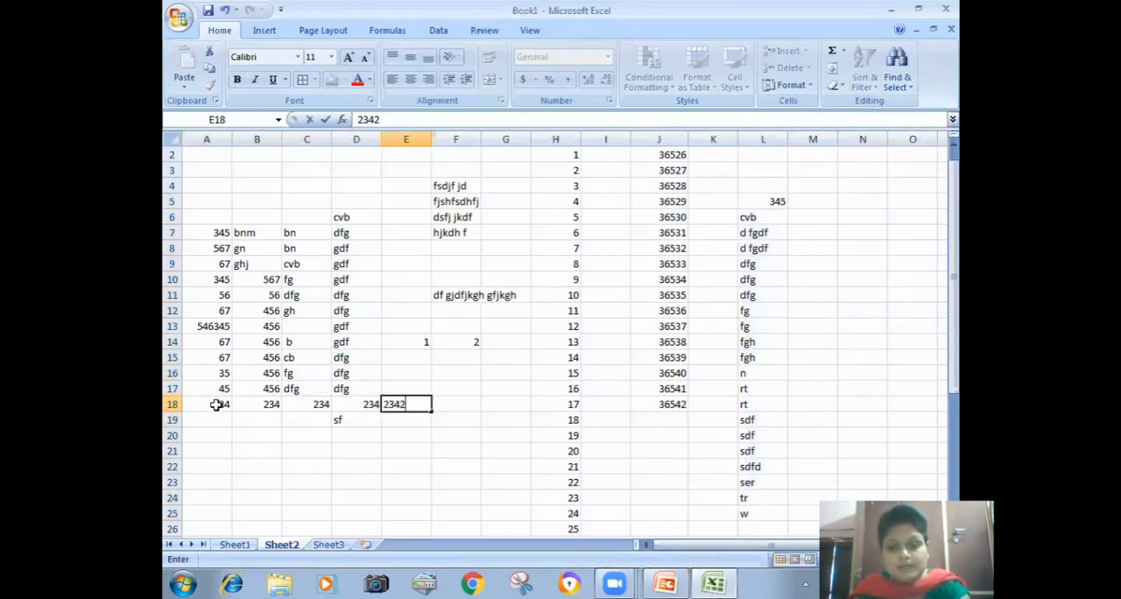
Step: Enter 234 in E19, 23 in D19 and 423233 in C19
key(Down)
text(234)
key(Left)
text(23)
key(Left)
text(423233)
key(Return)
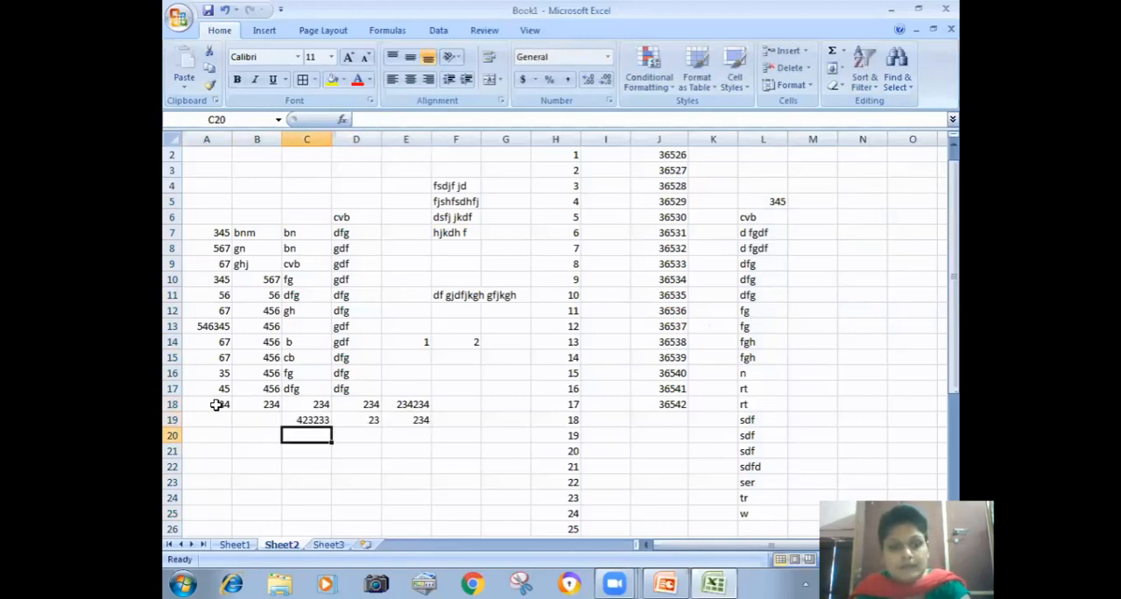
Step: Enter 234 in each of the cells A19, B19, A20 and B20
key(Left)
text(234)
key(Up)
text(234)
key(Left)
text(234)
key(Return)
text(234)
key(Return)
Step: Fill row 21 from A to G with 234, 23, 234, 234, 234, 23 and 234
text(234)
key(Tab)
text(23)
key(Tab)
text(234)
key(Tab)
text(234)
key(Tab)
text(234)
key(Tab)
key(Tab)
text(234)
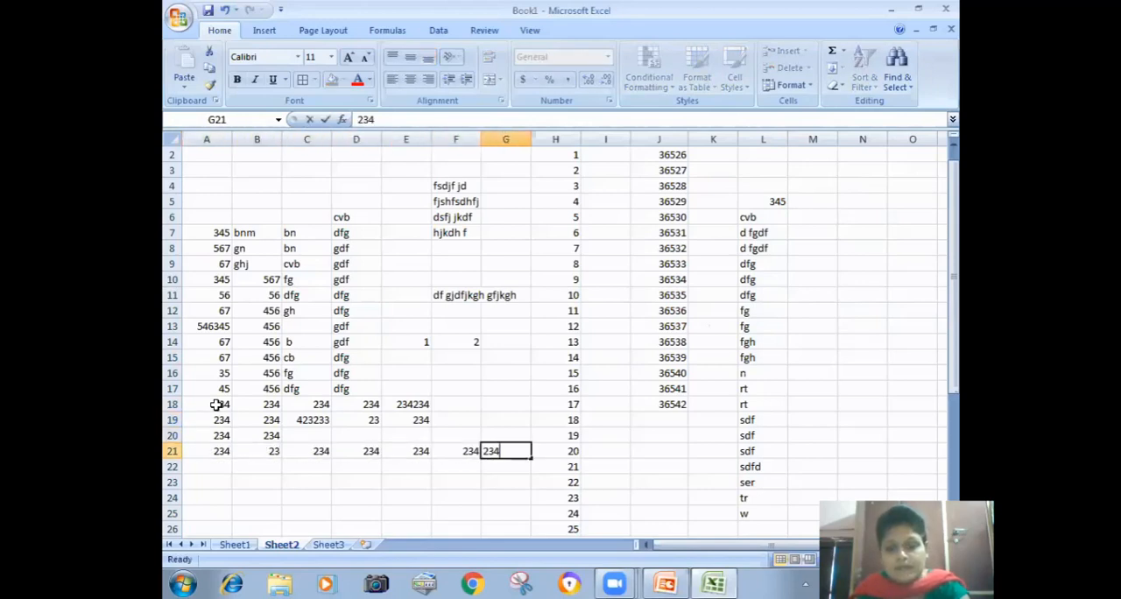
key(Left)
text(23)
key(Return)
Step: Enter 234 in each of the cells B22 to G22 and 2 in A22
key(Tab)
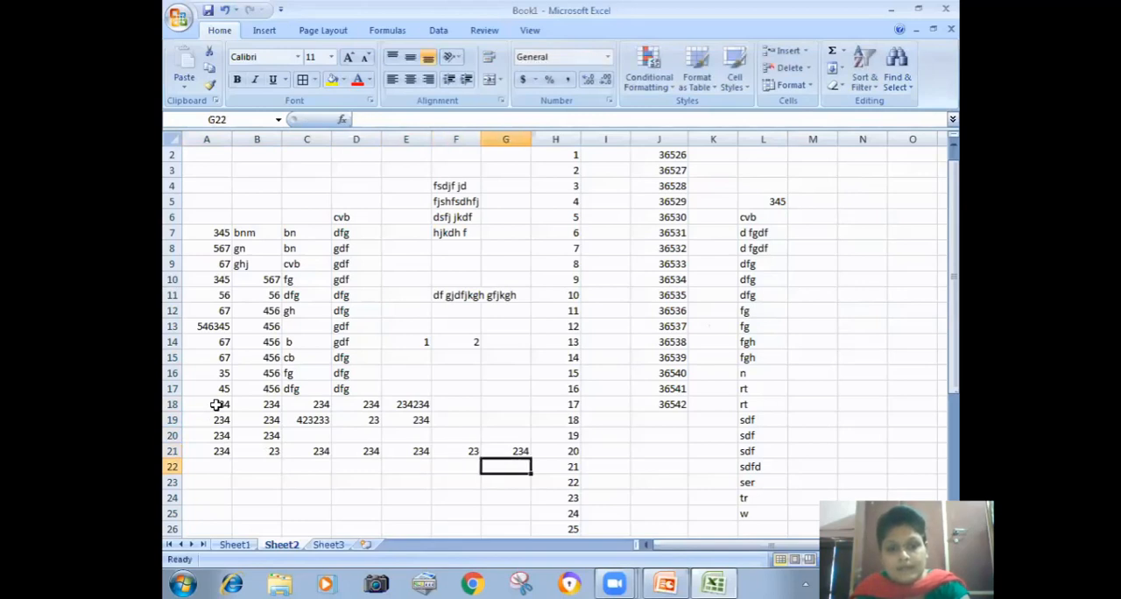
text(234)
key(Left)
text(234)
key(Left)
text(234)
key(Left)
text(234)
key(Left)
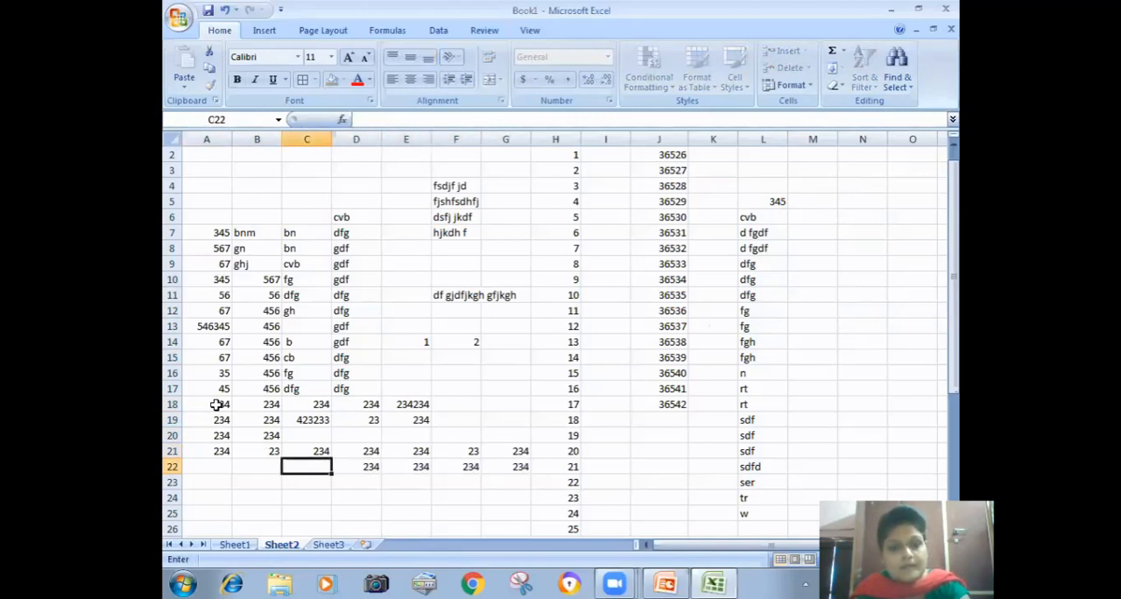
text(234)
key(Left)
text(234)
Step: Fill row 24 from A to G with sdf, using sd in D24
key(Left)
text(2)
key(Return)
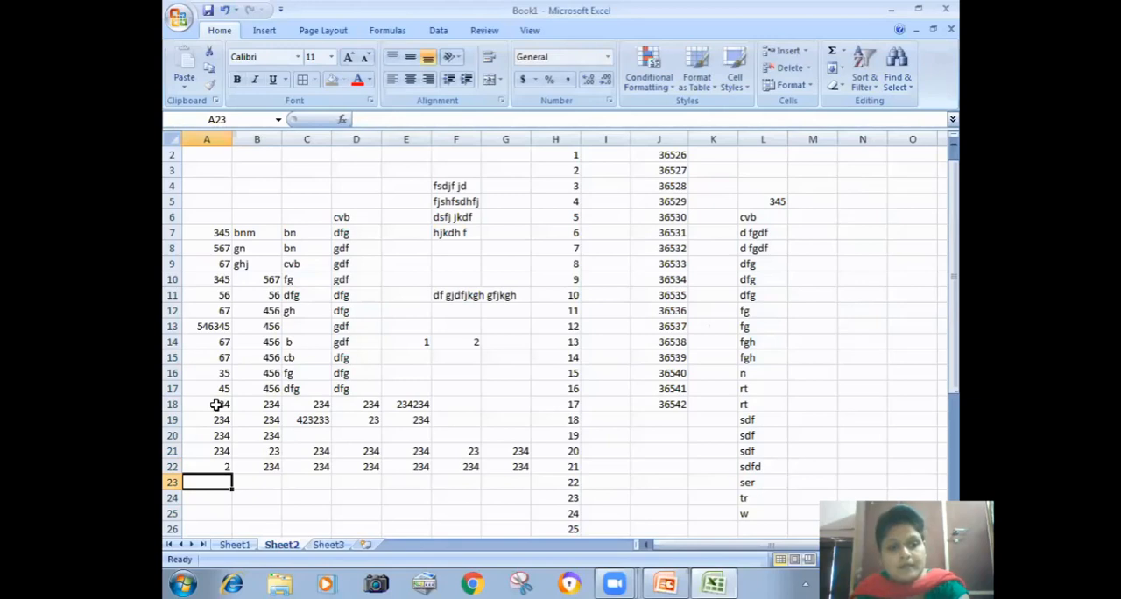
Step: Fill row 23 from A to G with f, df, dfg, ert, 345, 34 and r
text(f)
key(Tab)
text(df)
key(Tab)
text(dfg)
key(Tab)
text(ert)
key(Tab)
text(345)
key(Tab)
text(34)
key(Right)
text(r)
key(Down)
key(Left)
text(sdf)
key(Left)
text(sdf)
key(Left)
text(sd)
key(Left)
text(sdfsdf)
key(Left)
text(sdf)
key(Right)
key(Right)
key(Right)
key(Right)
key(Right)
key(Right)
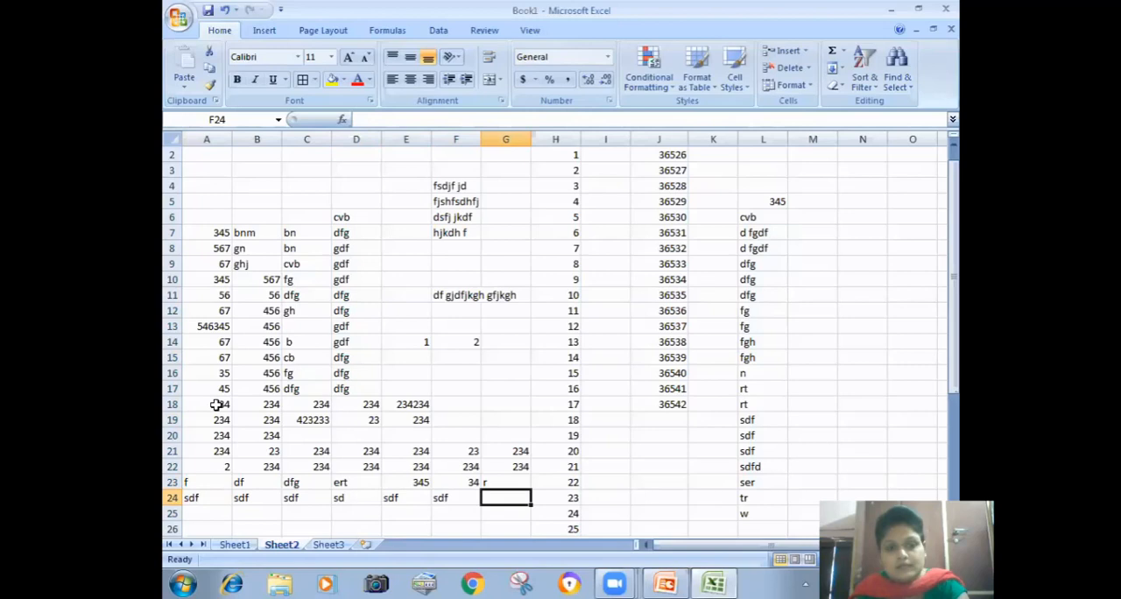
text(sdf)
Step: Finish row 24 with sdf in G24, and enter sdf in G19 and F19
key(Up)
key(Up)
key(Up)
key(Up)
key(Up)
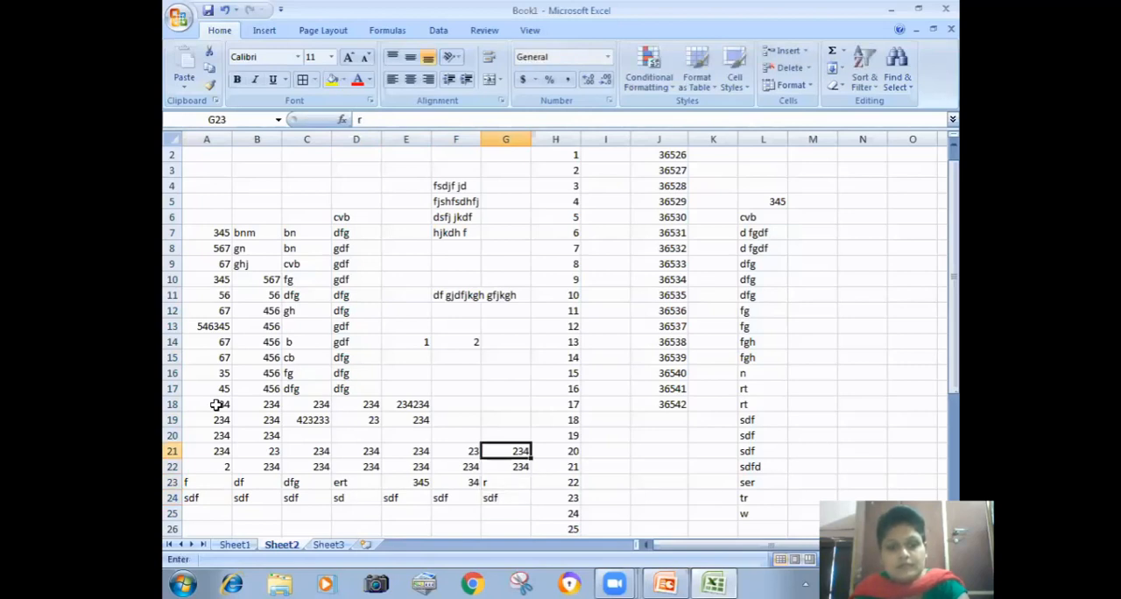
text(sdf)
key(Left)
text(sdf)
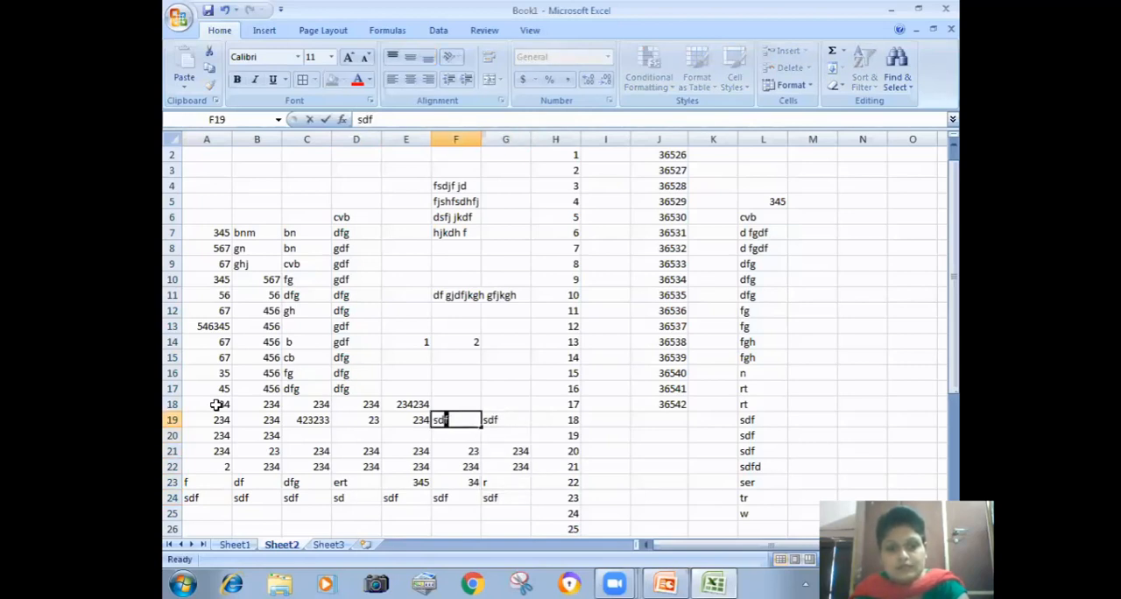
Step: Fill the empty cells of row 20 from G20 back to C20 with sdf
key(Down)
key(Right)
text(sdf)
key(Left)
text(sdf)
key(Left)
text(sdf)
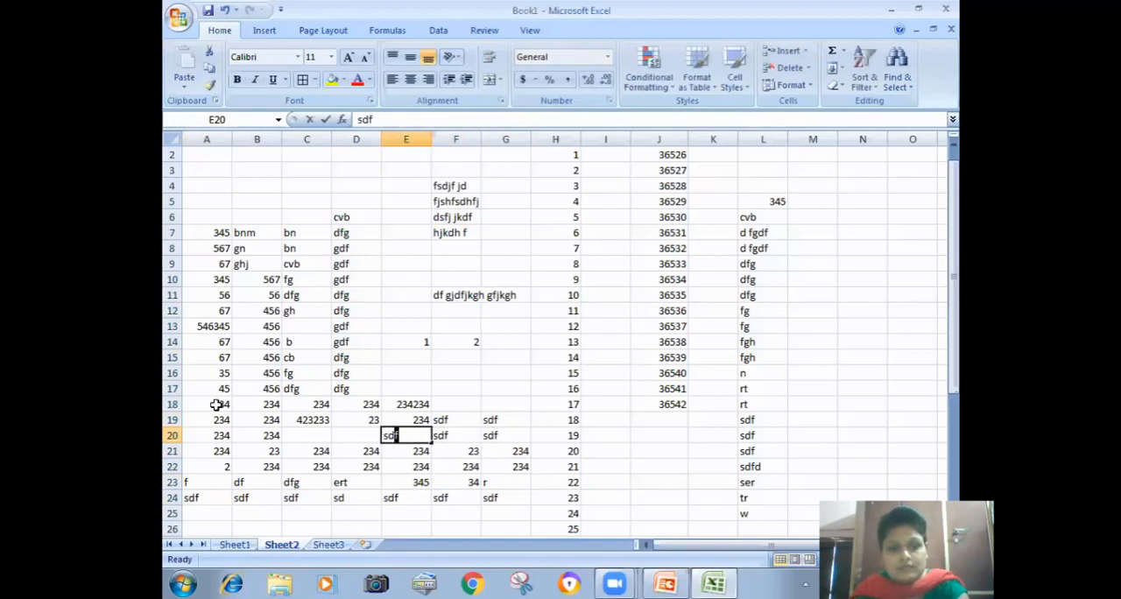
key(Left)
text(sdf)
key(Left)
text(sdf)
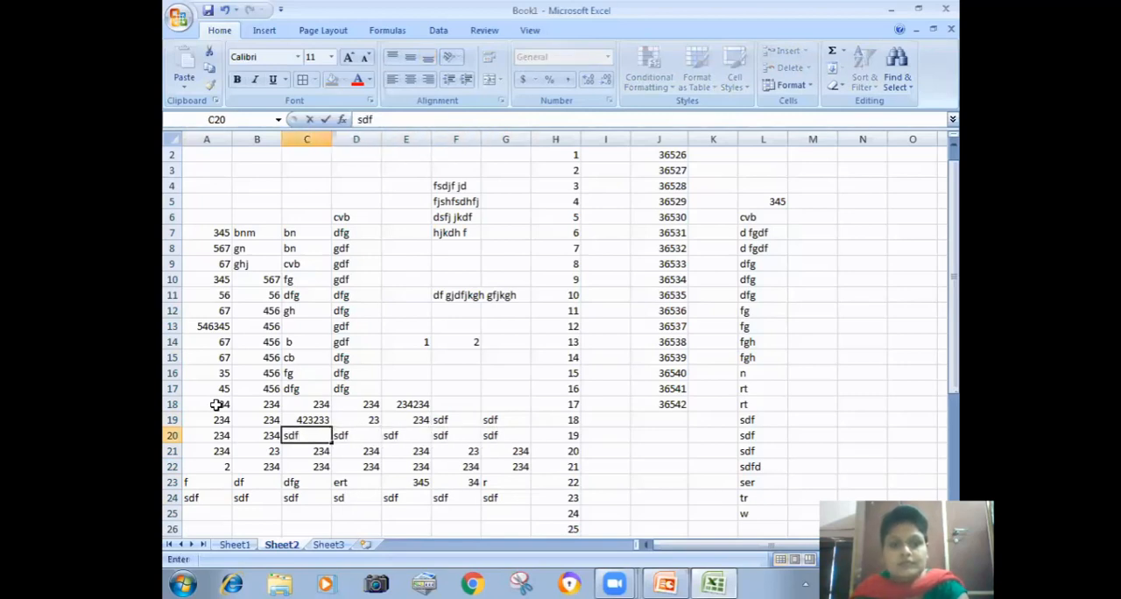
Step: Enter sdf in each of the cells E17, F17 and G17
key(Up)
key(Right)
key(Right)
key(Up)
key(Up)
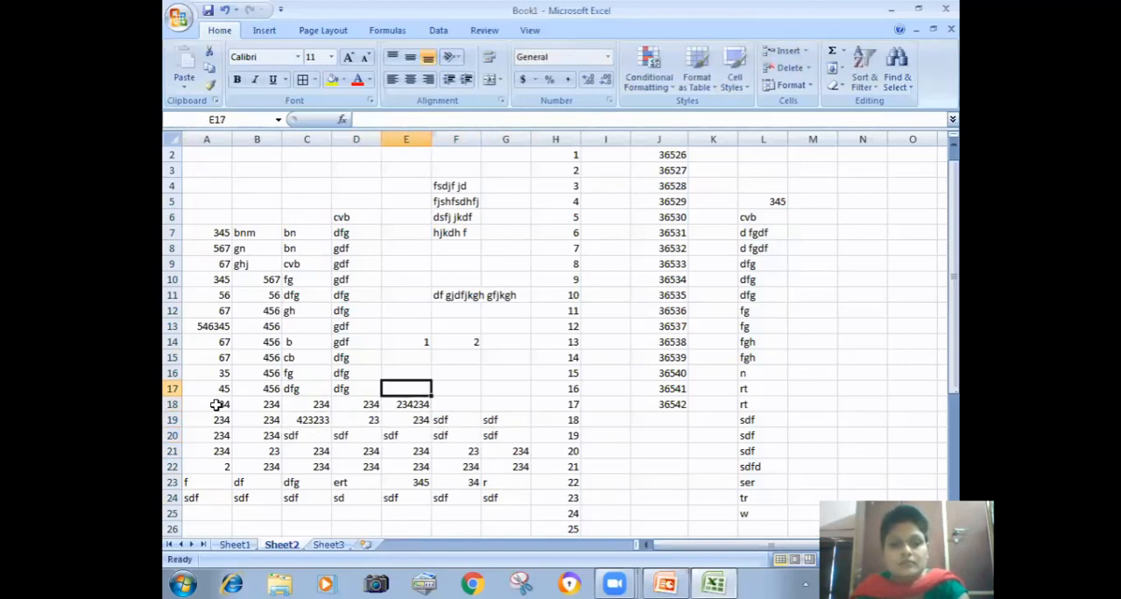
text(sdf)
key(Right)
text(sdf)
Step: Enter sdf in G18 and F18 to complete row 18
key(Right)
text(sdf)
key(Down)
text(sdf)
key(Left)
text(sdf)
key(Right)
key(Up)
Step: Turn on filtering for the range A17:G24
drag(213, 386, 473, 451)
drag(205, 390, 488, 498)
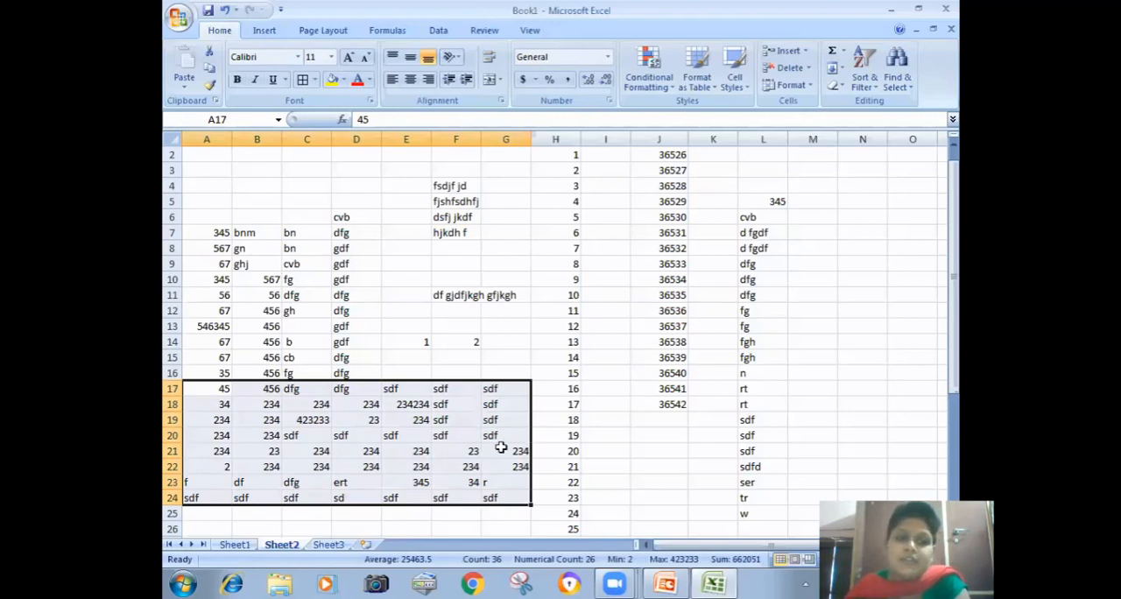
click(870, 80)
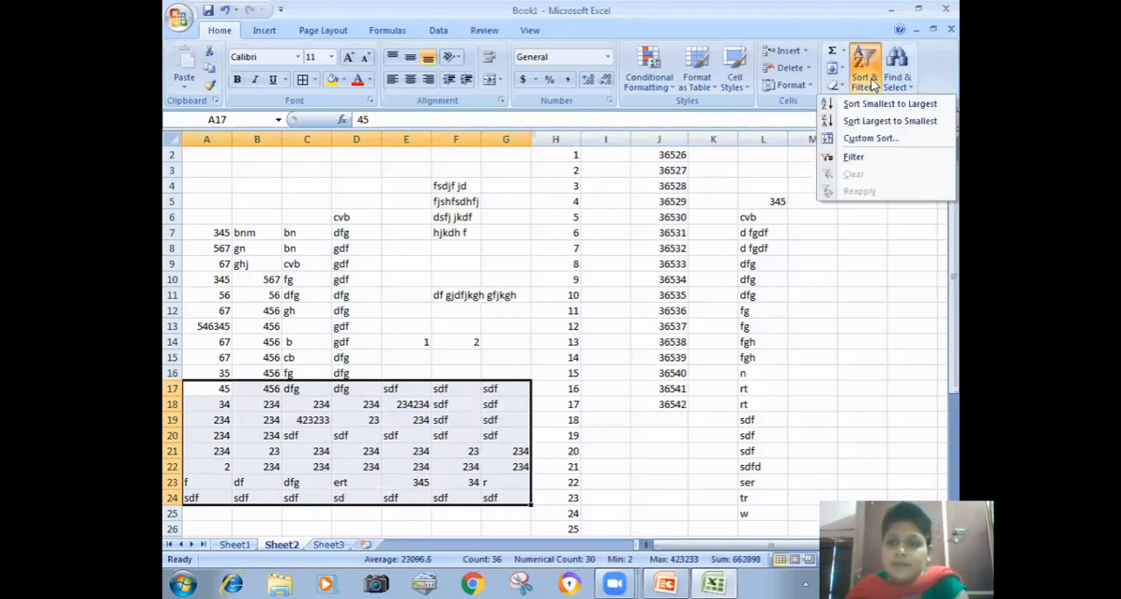
click(853, 157)
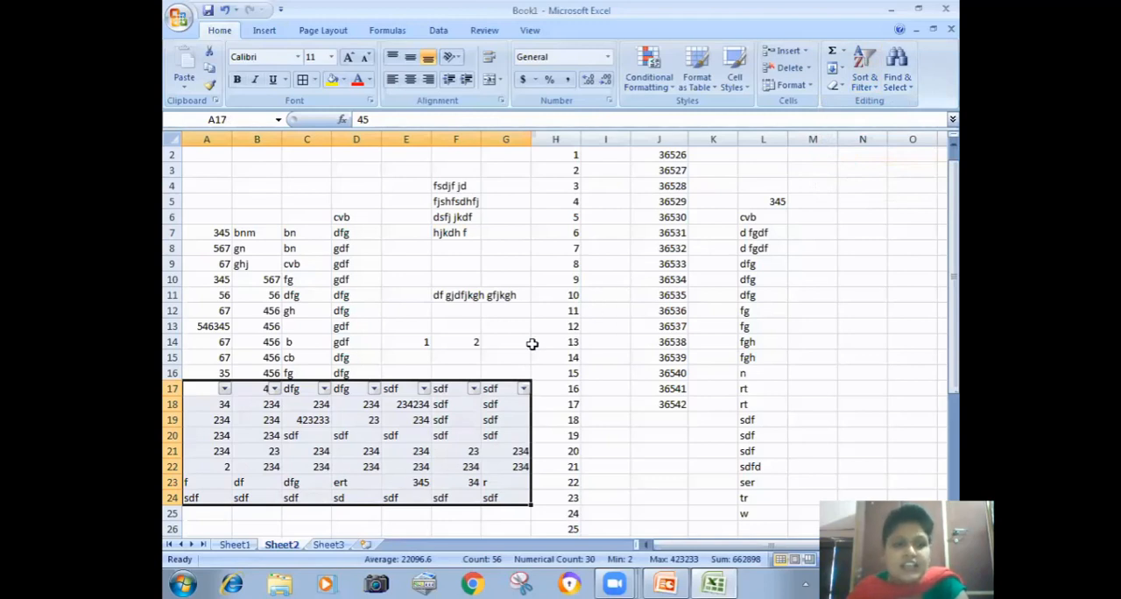
Step: Filter column C of the range to show only the values 234 and sdf
click(323, 389)
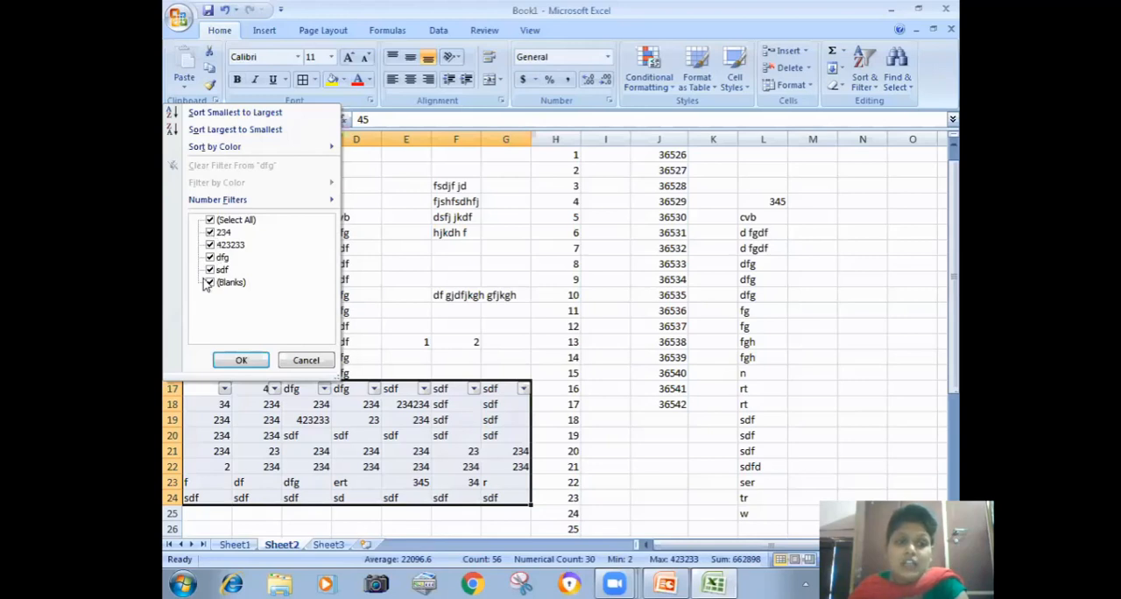
click(210, 220)
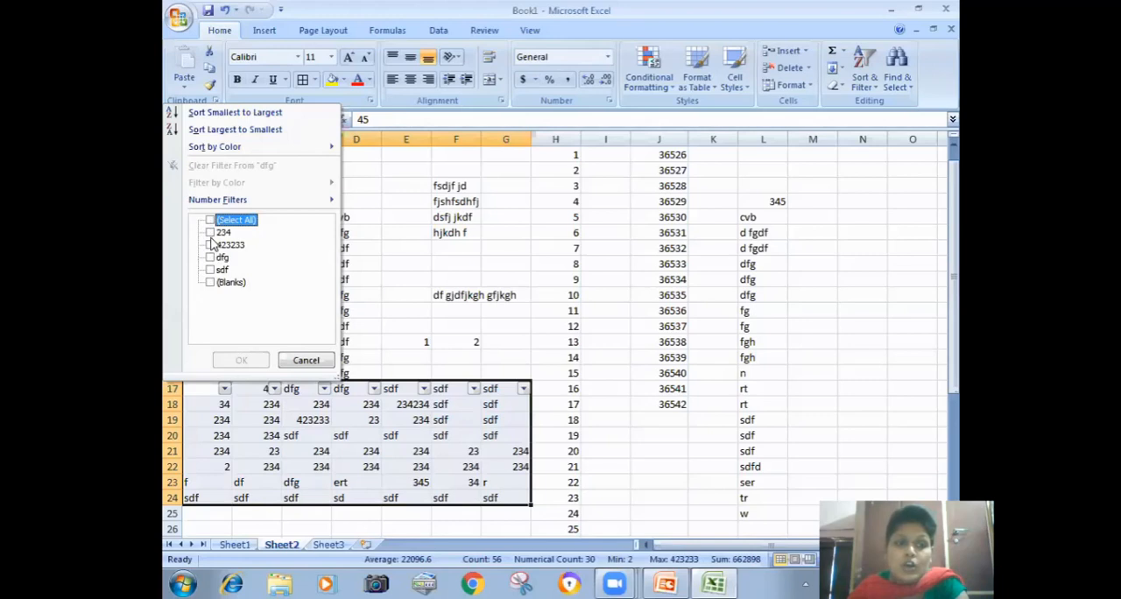
click(210, 233)
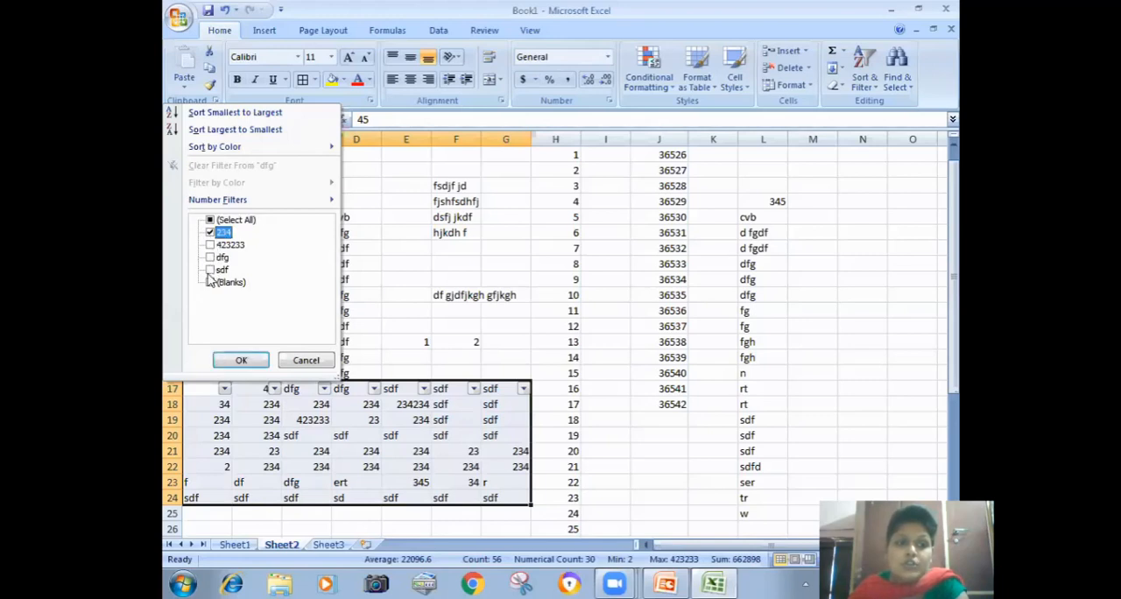
click(210, 271)
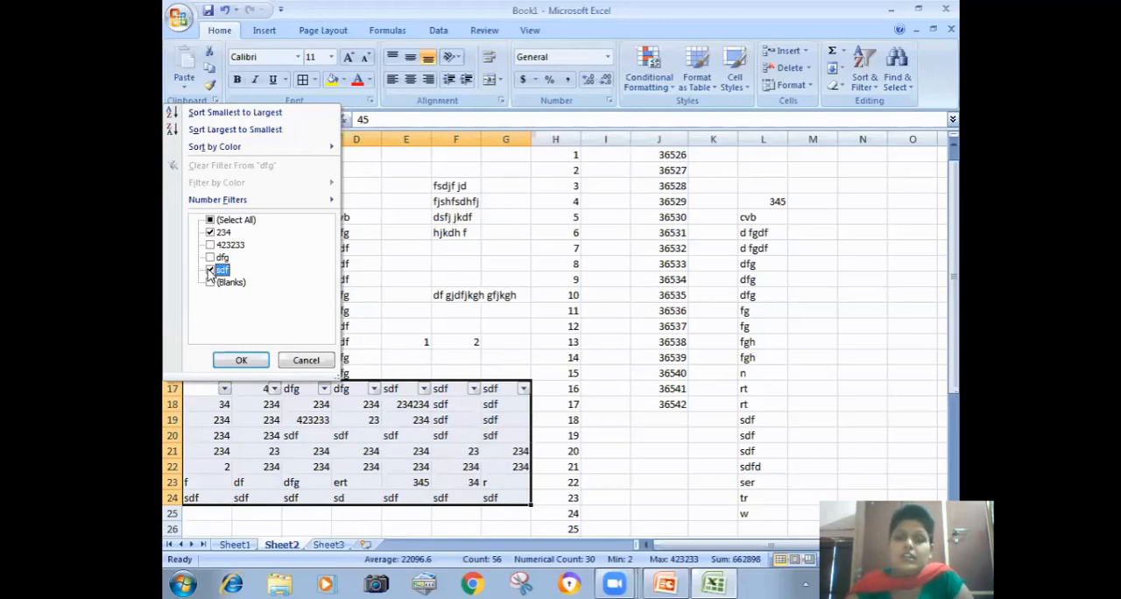
click(241, 361)
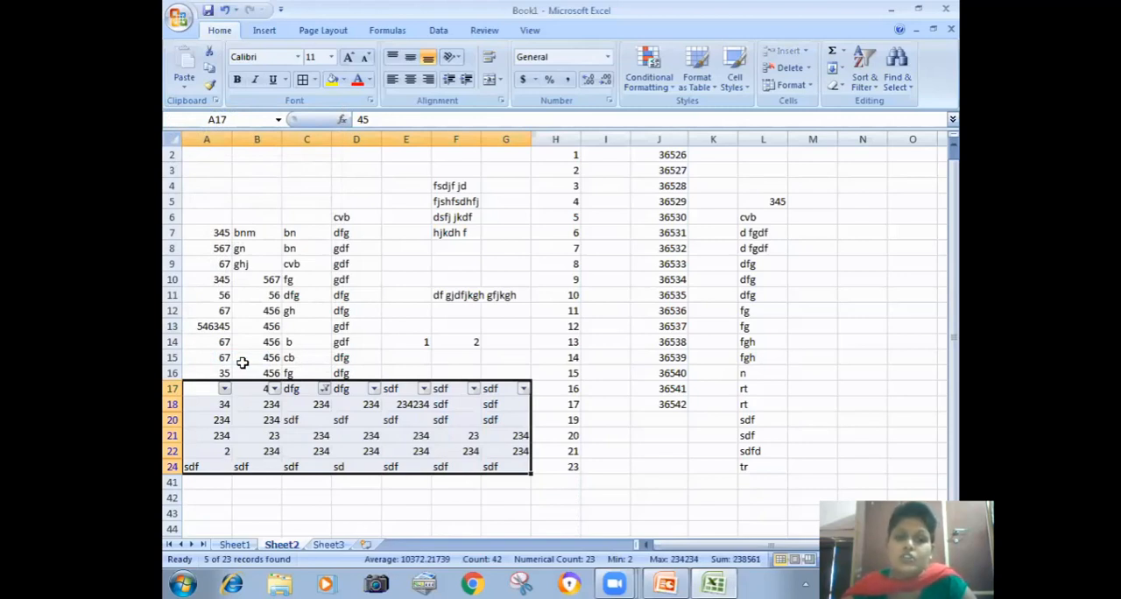
Step: Exclude sdf from column C's filter, leaving only 234, and sort the column from smallest to largest
click(325, 389)
click(219, 270)
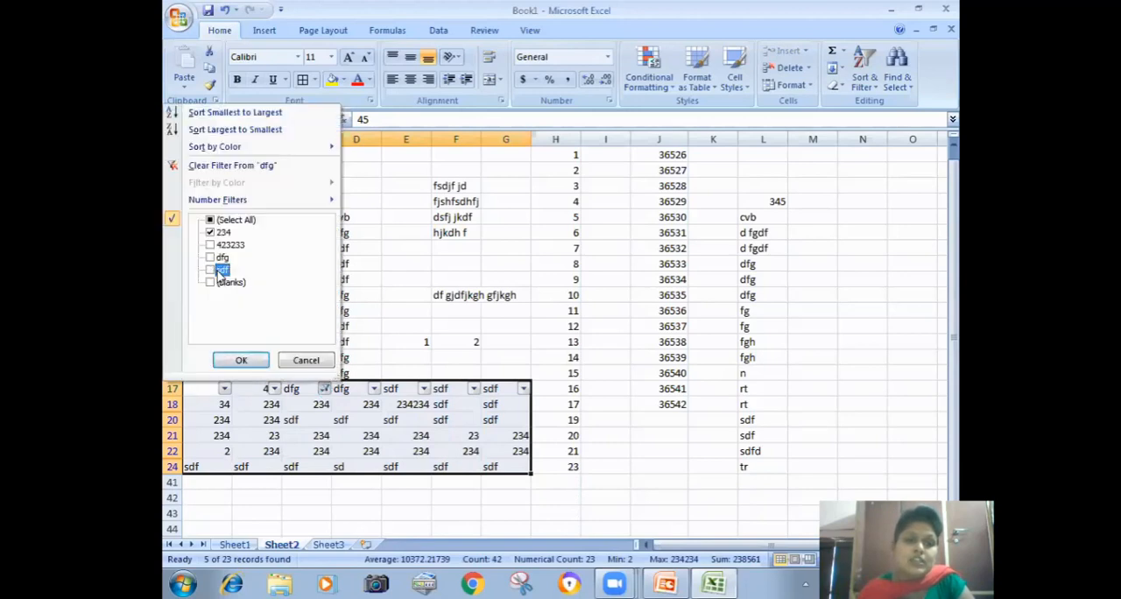
click(241, 362)
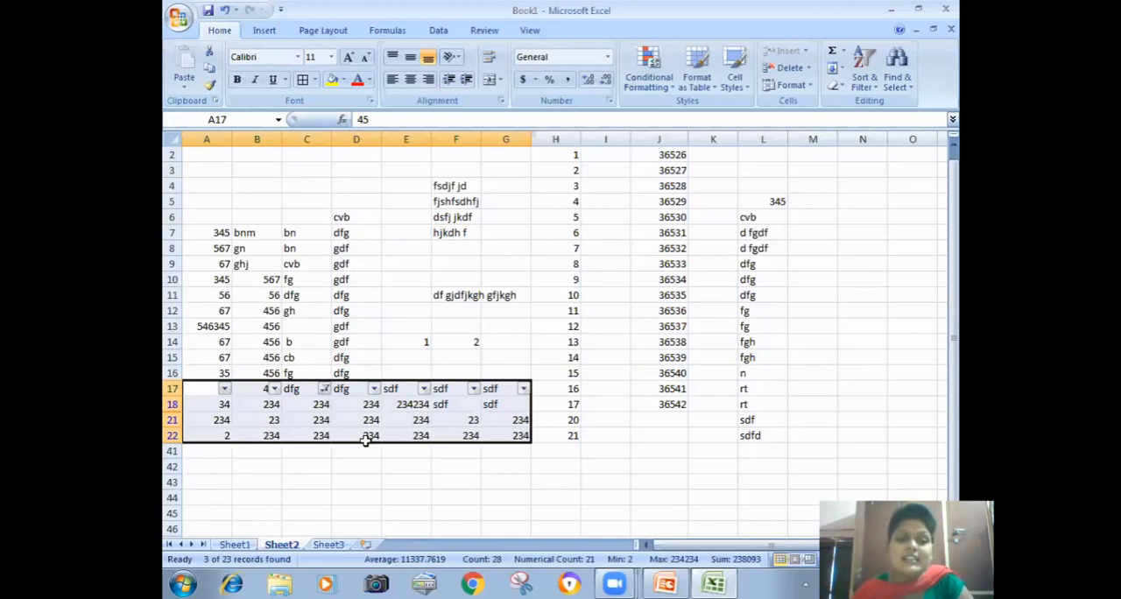
click(324, 390)
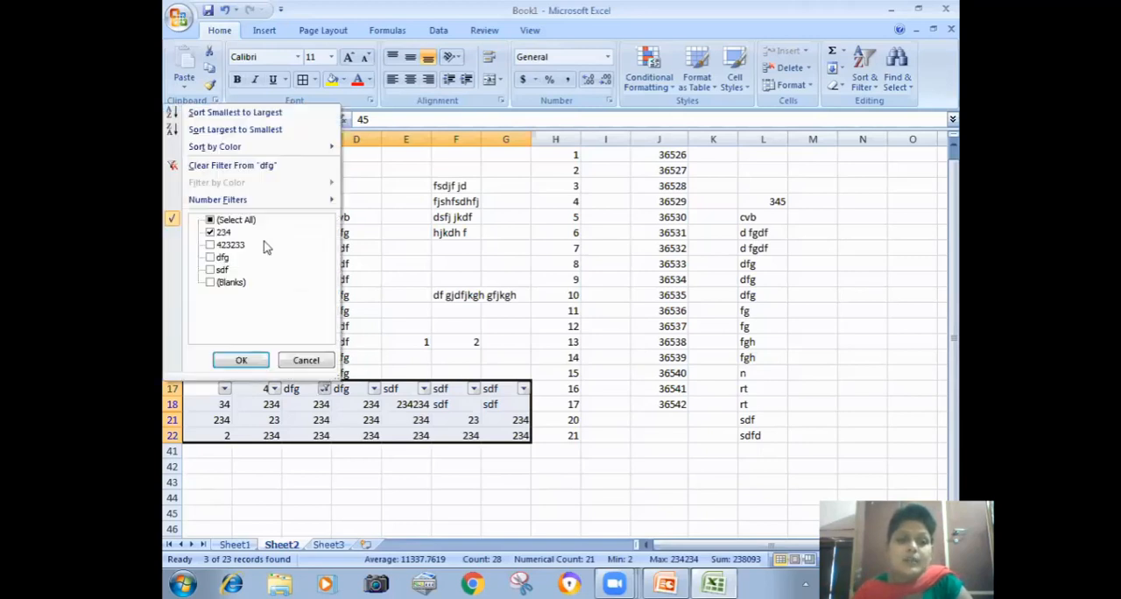
click(217, 114)
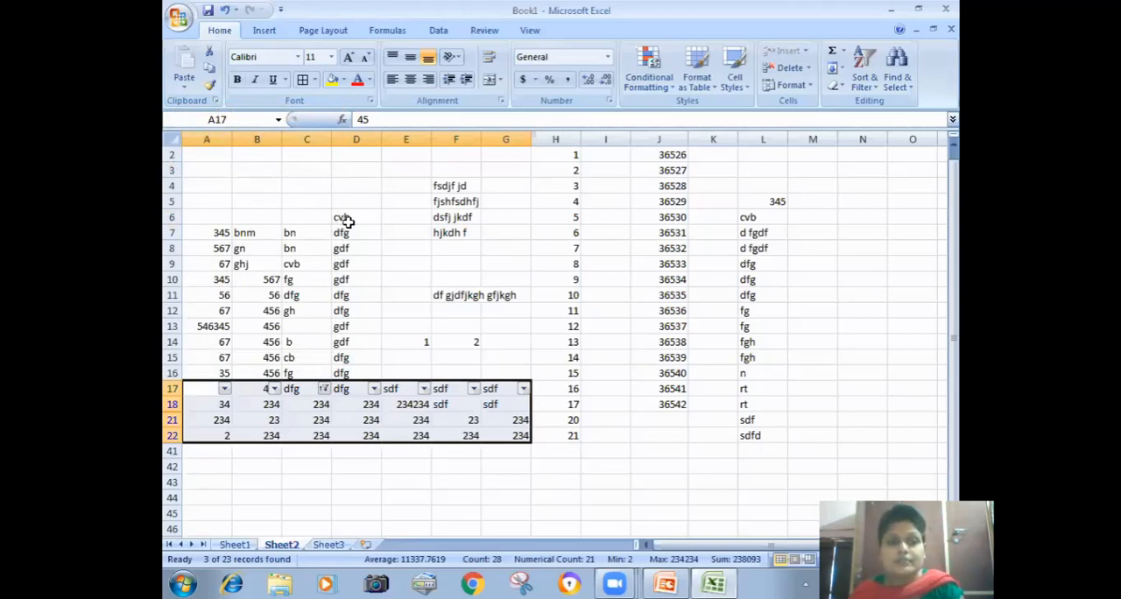
Step: Remove the filter from the lower range and turn on filtering for D6:D16 instead
drag(353, 218, 359, 374)
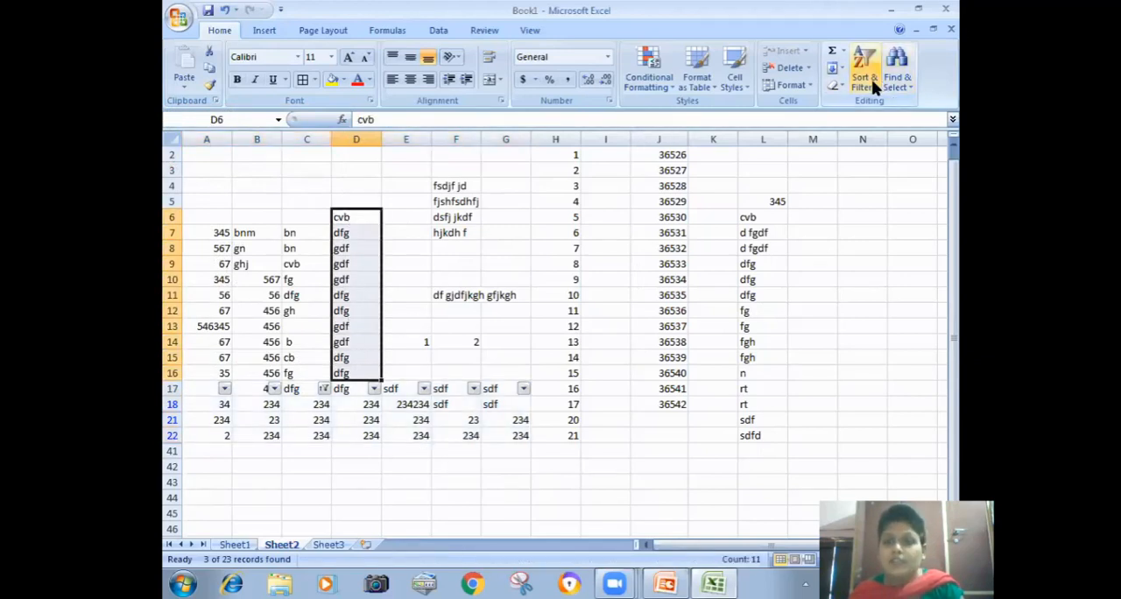
click(867, 79)
click(884, 157)
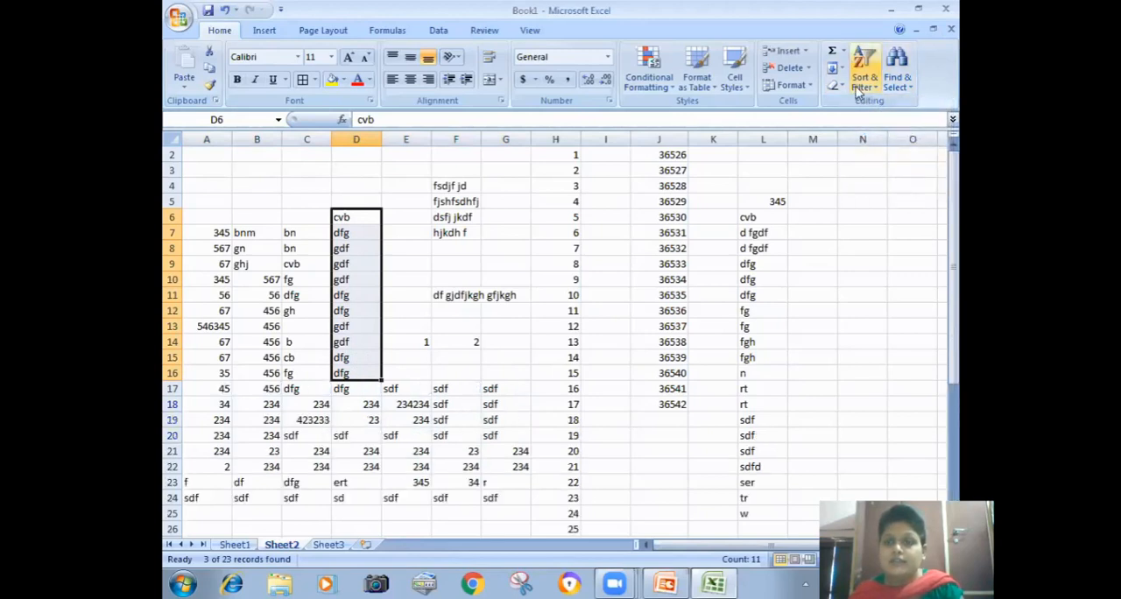
click(863, 77)
click(883, 158)
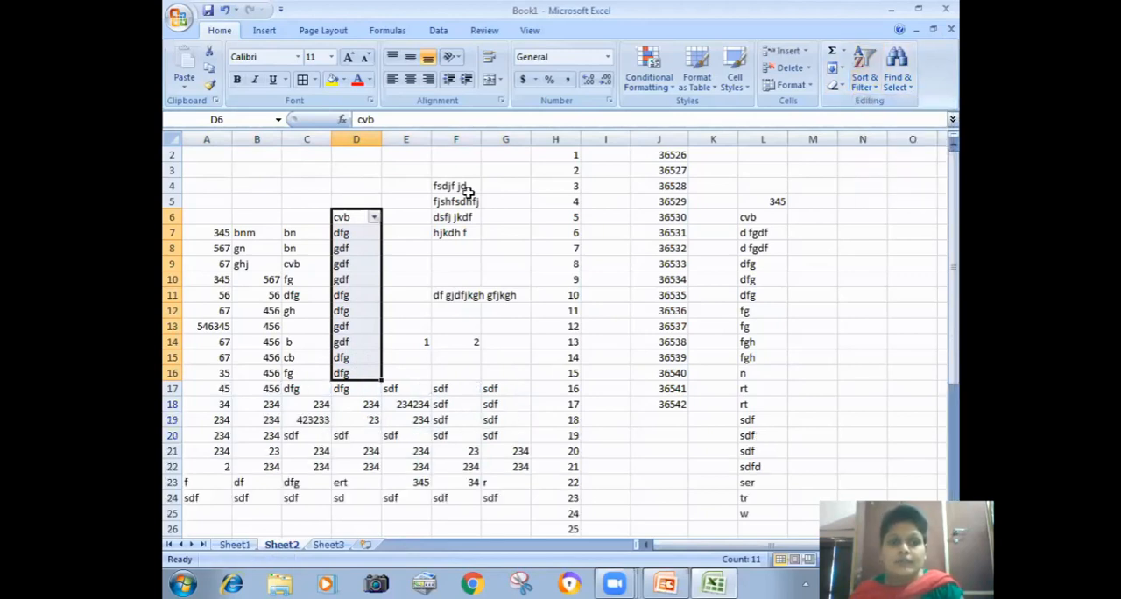
Step: Filter column D to show only the dfg entries
click(374, 217)
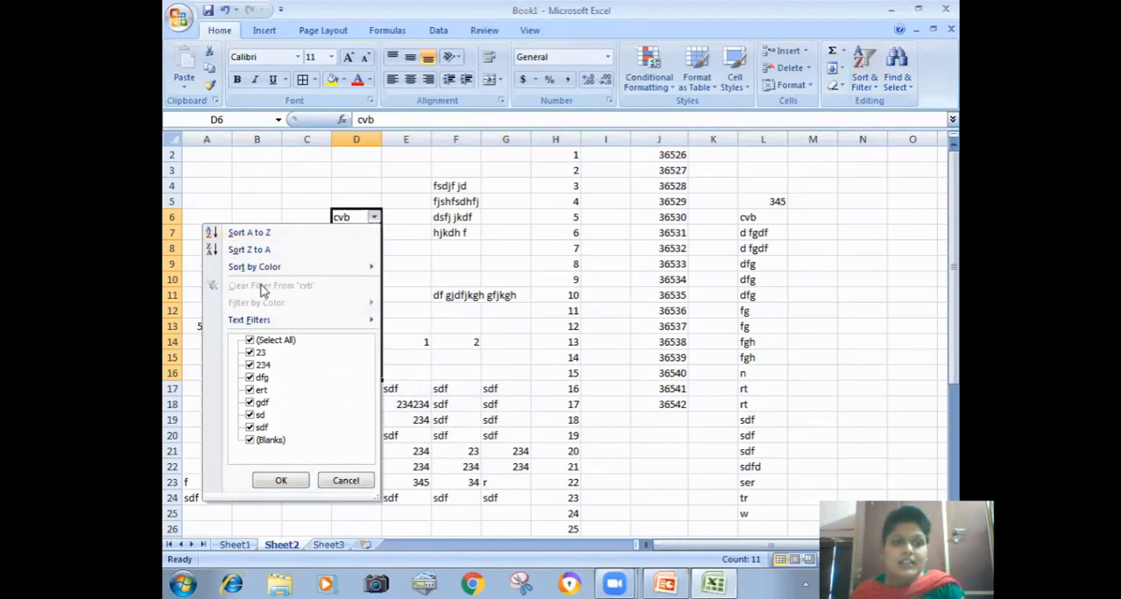
click(251, 340)
click(251, 378)
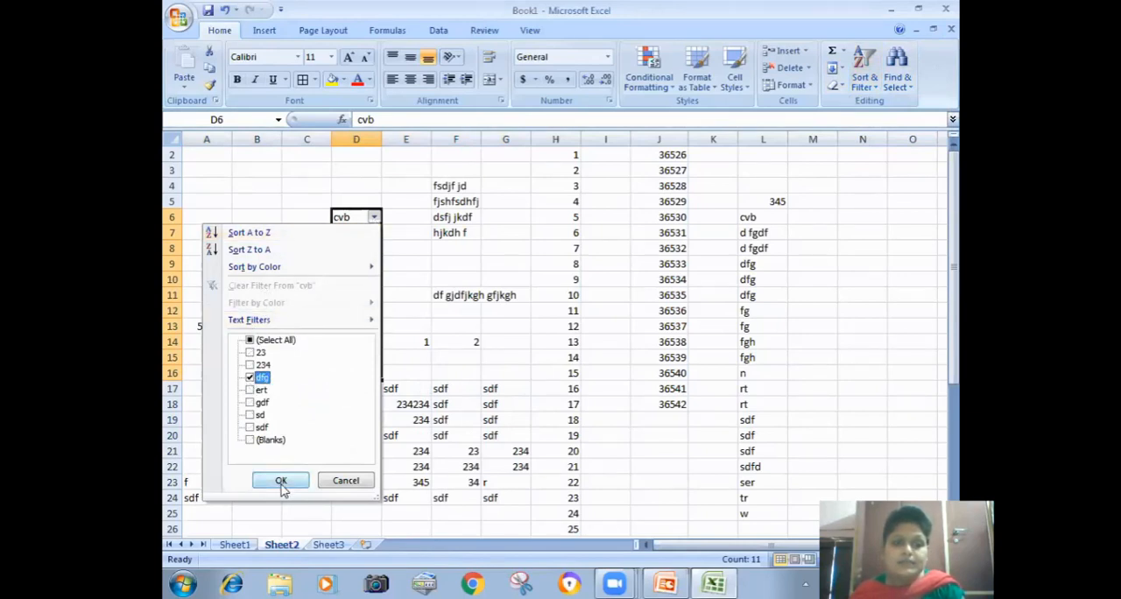
click(280, 479)
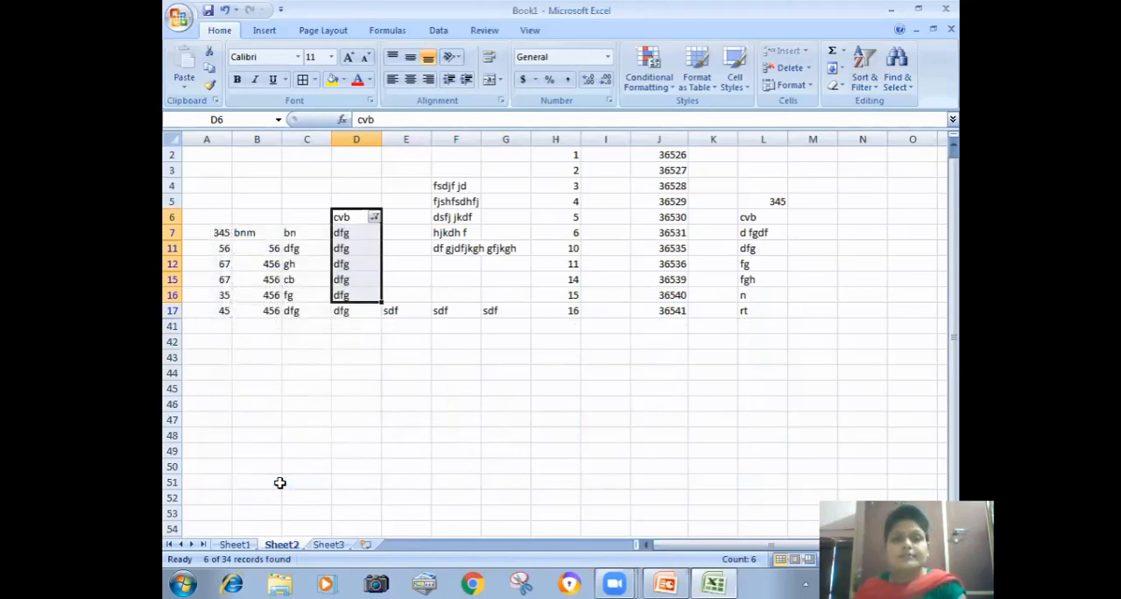
Step: Sort the filtered column D from A to Z, expanding the selection to the neighbouring data
click(374, 217)
click(269, 341)
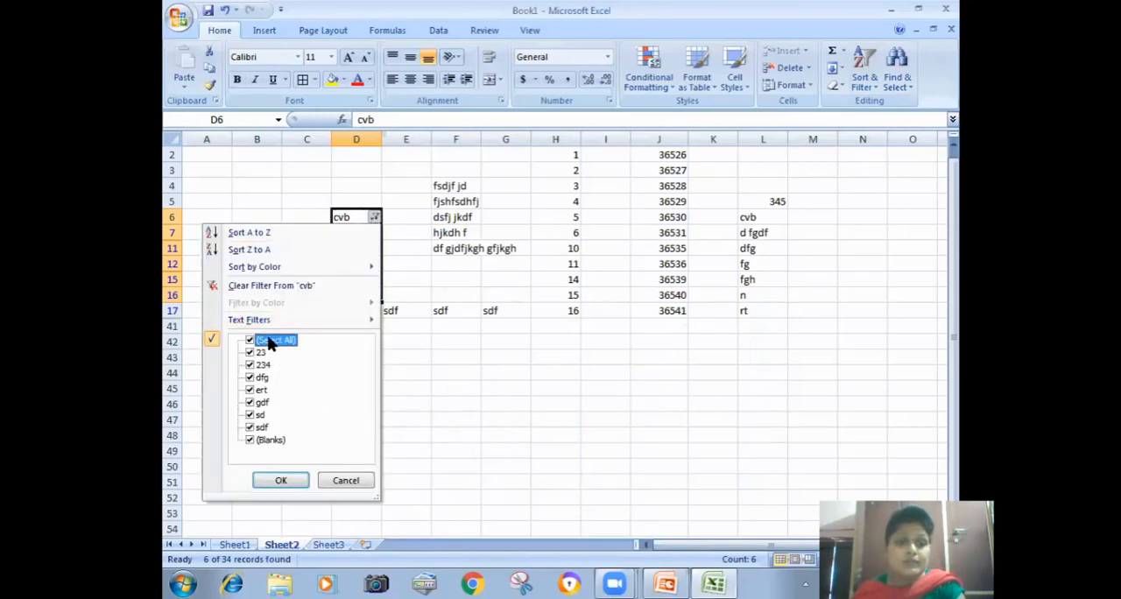
click(265, 234)
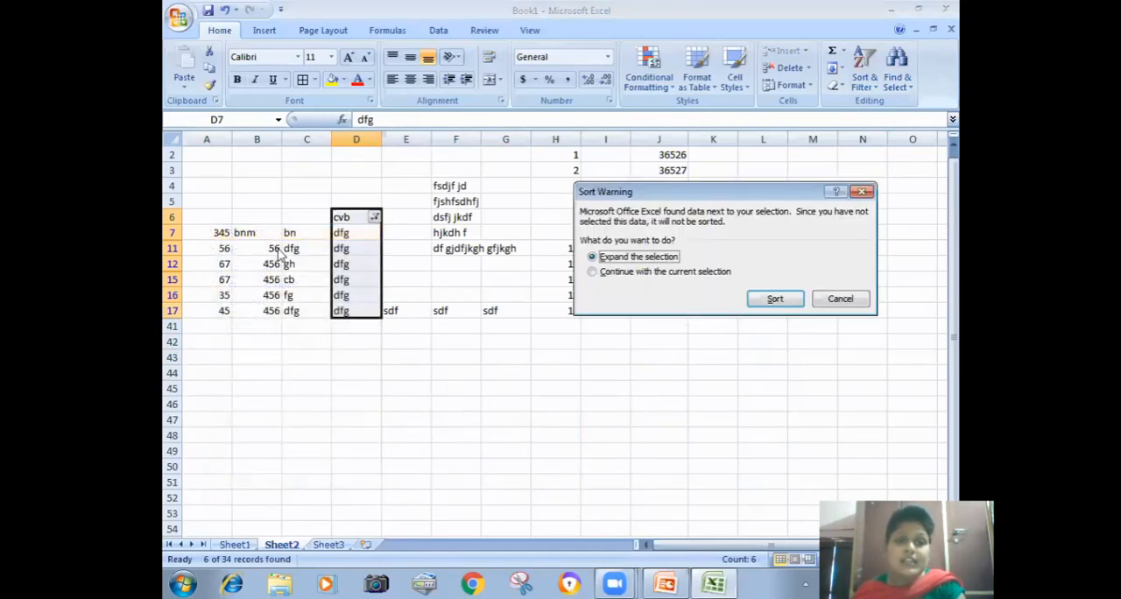
click(774, 299)
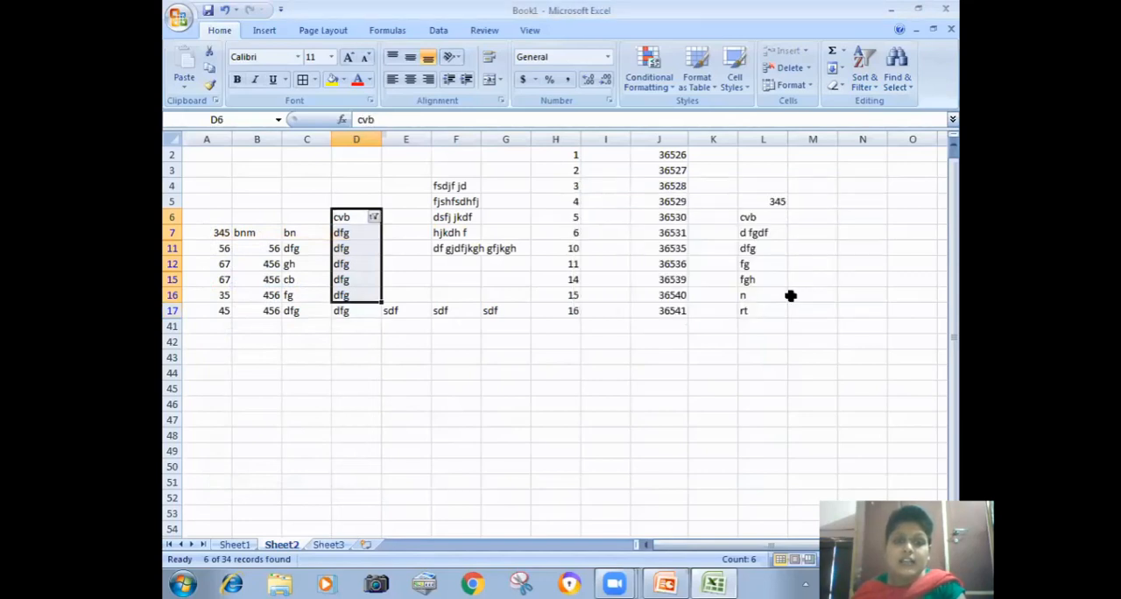
Step: Sort the filtered column D from A to Z again, continuing with the current selection only
click(373, 218)
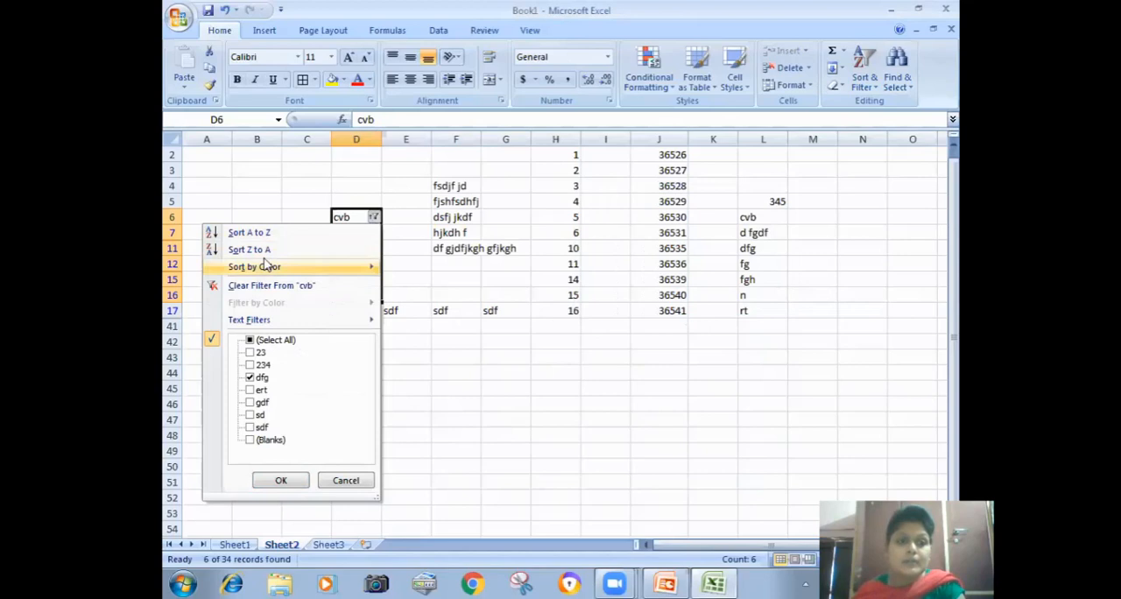
click(260, 343)
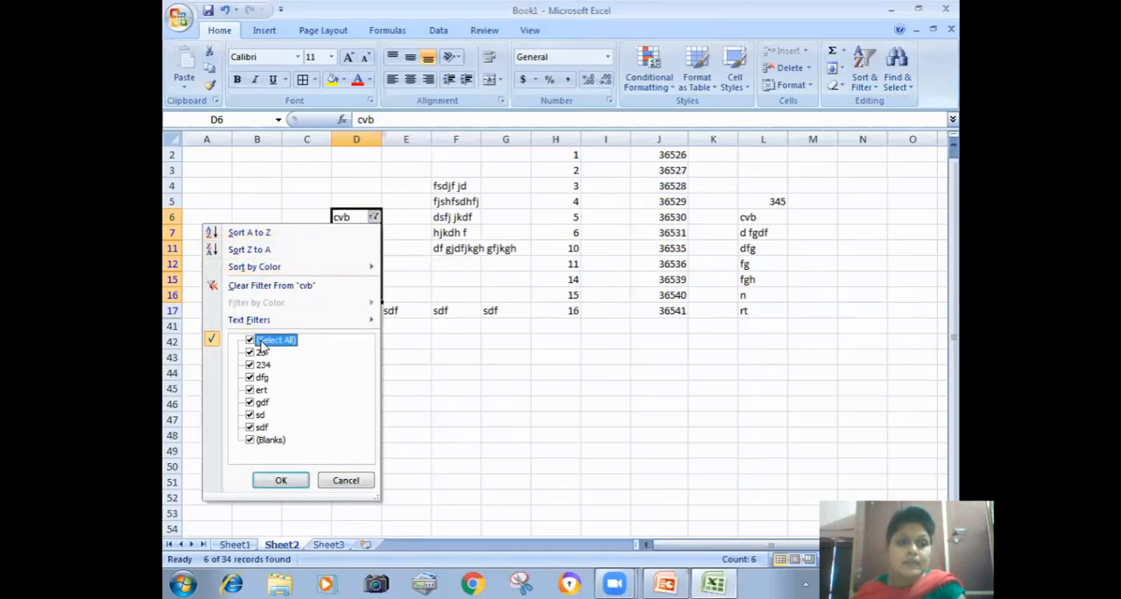
click(245, 232)
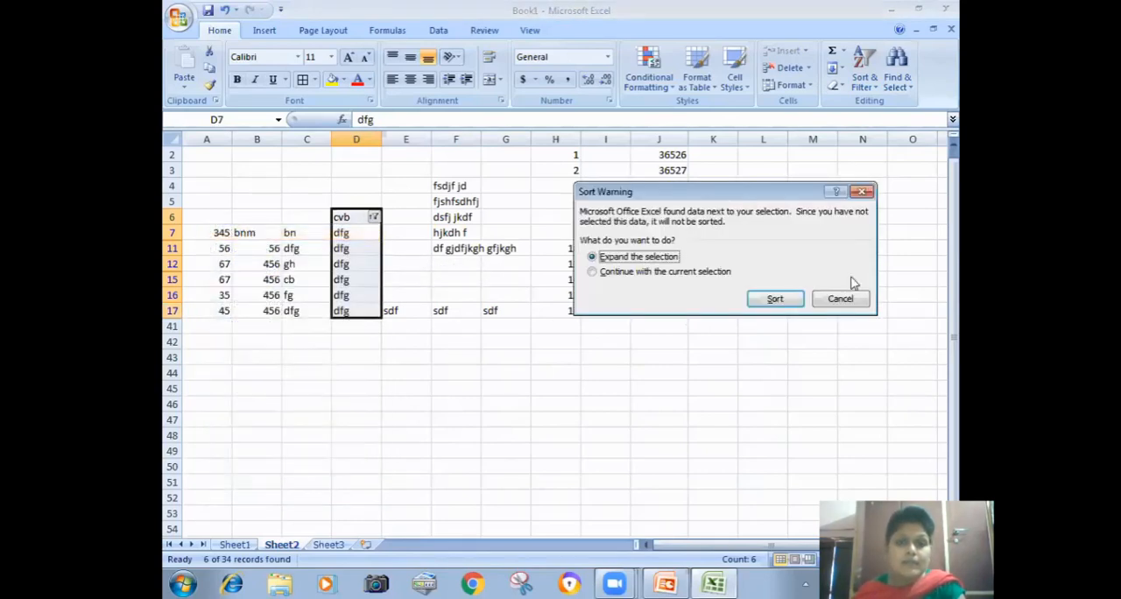
click(686, 273)
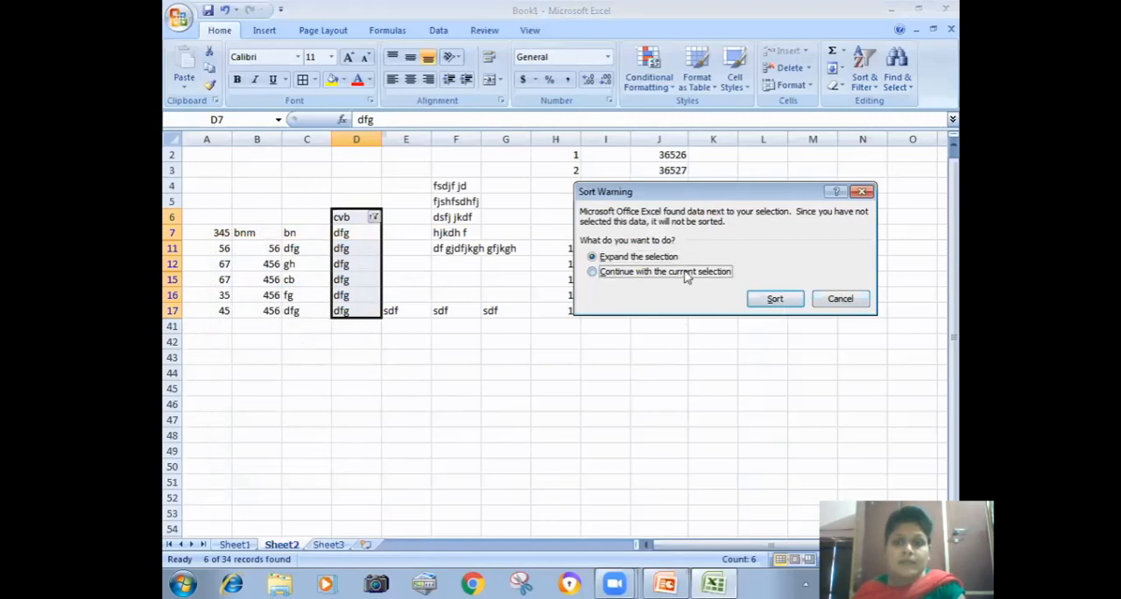
click(782, 303)
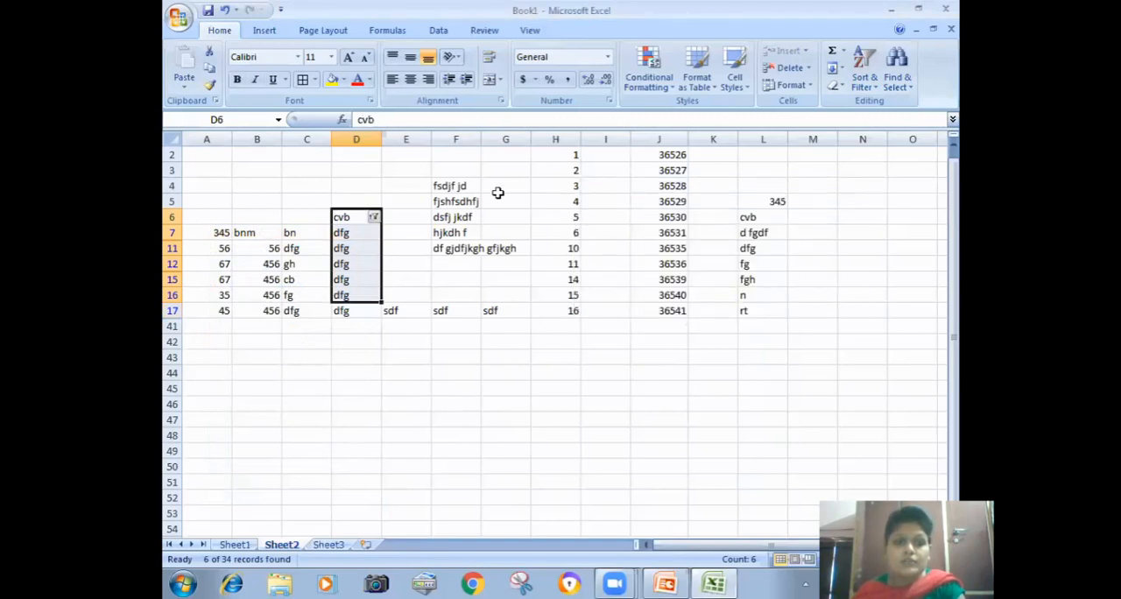
Step: Leave column D's filter choices unapplied, turn off filtering for the column and select cell D6
click(374, 217)
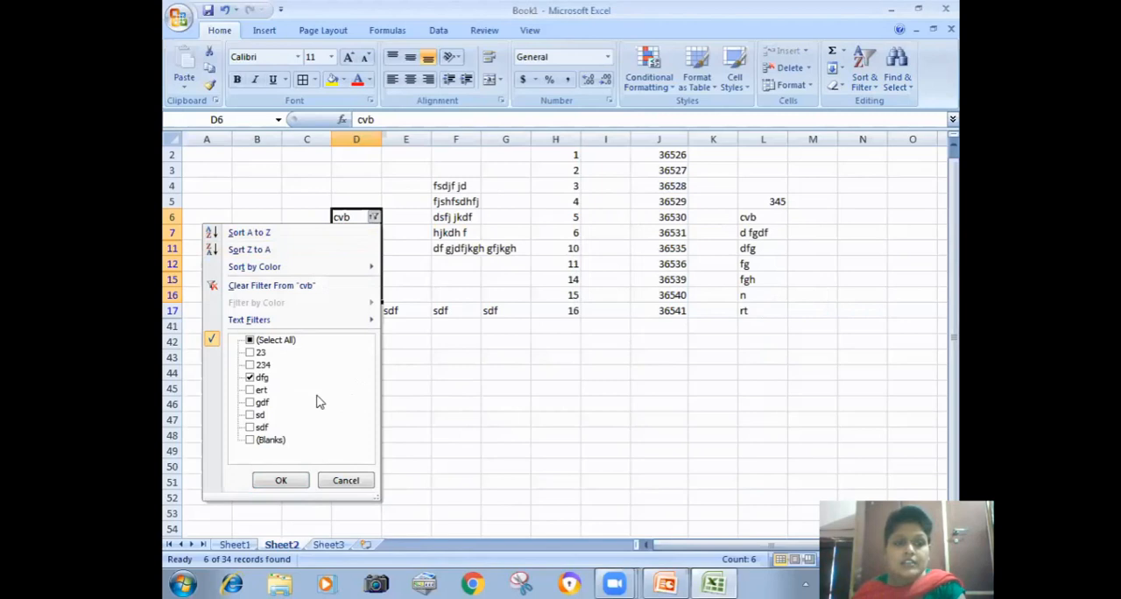
click(354, 484)
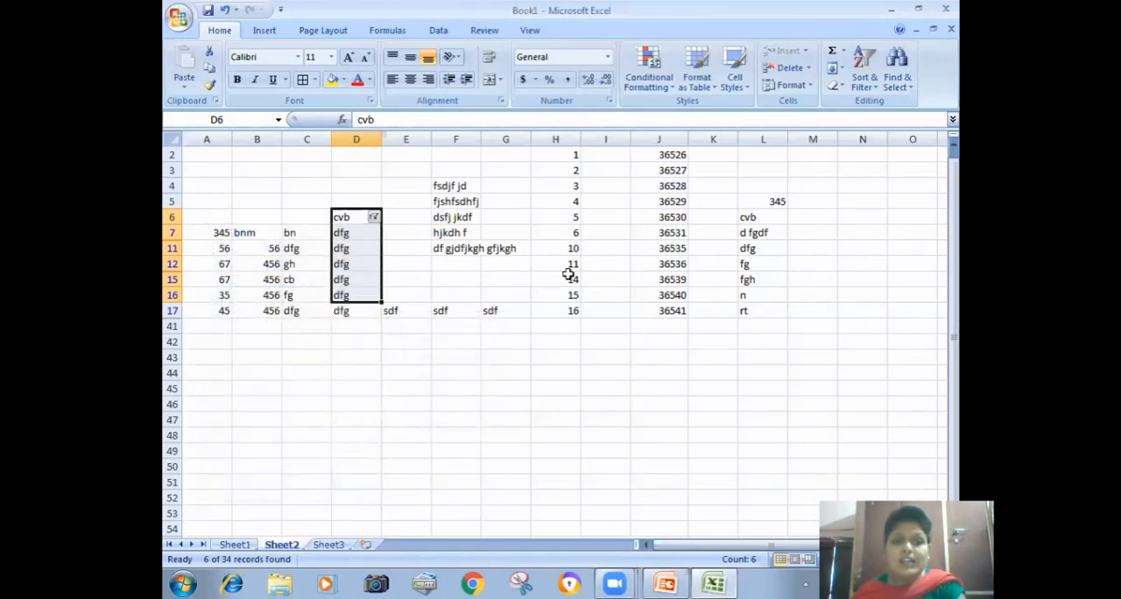
click(865, 86)
click(891, 155)
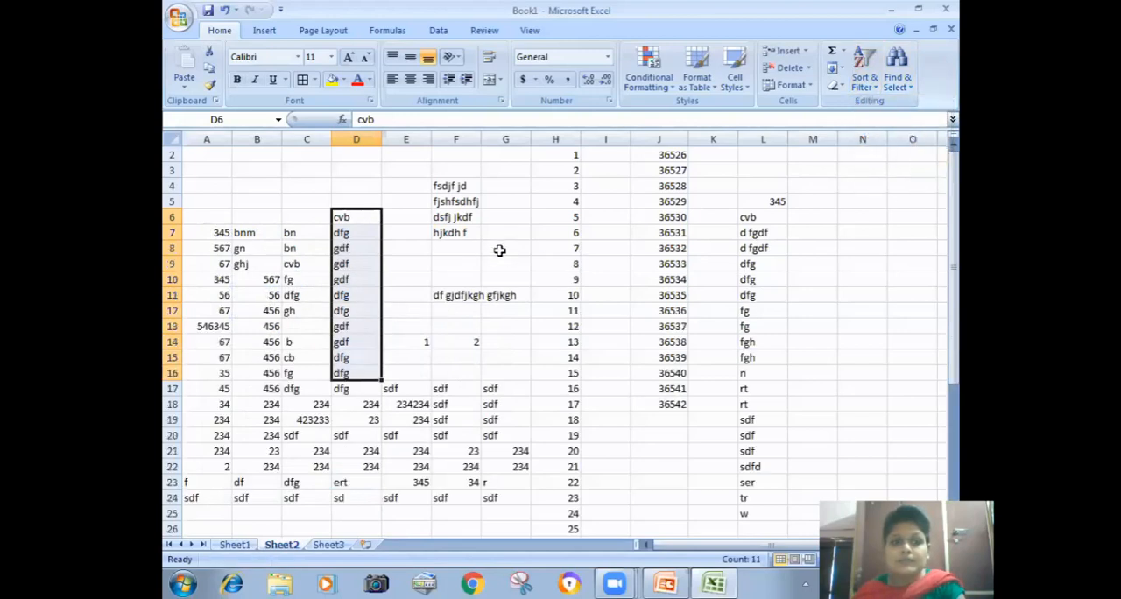
click(345, 219)
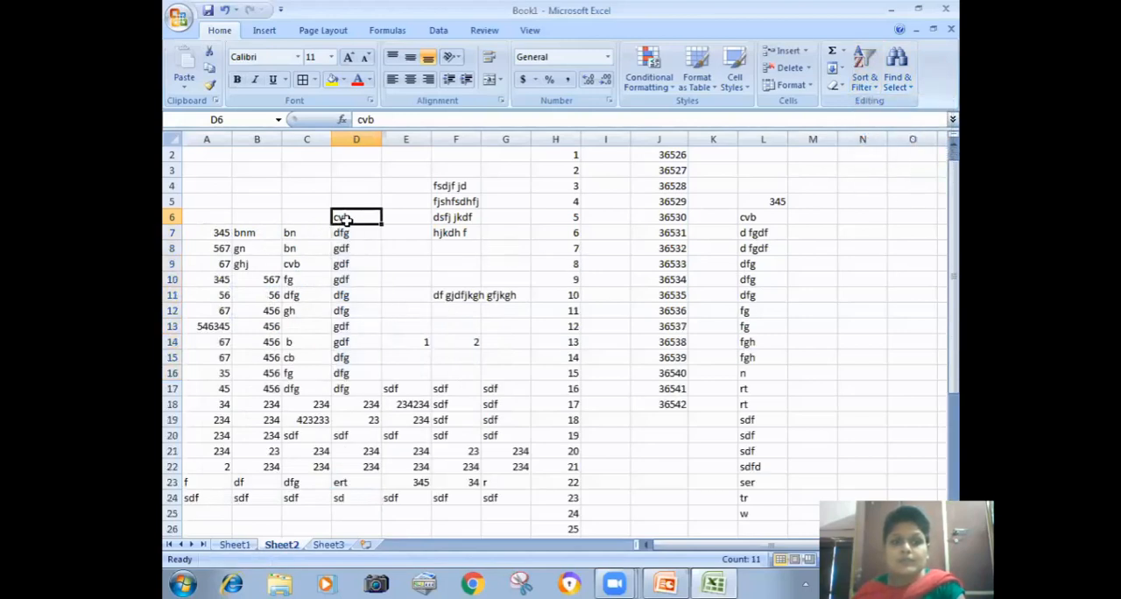
Step: Sort cells D6:D17 from A to Z, expanding the selection to the neighbouring data
drag(362, 219, 364, 392)
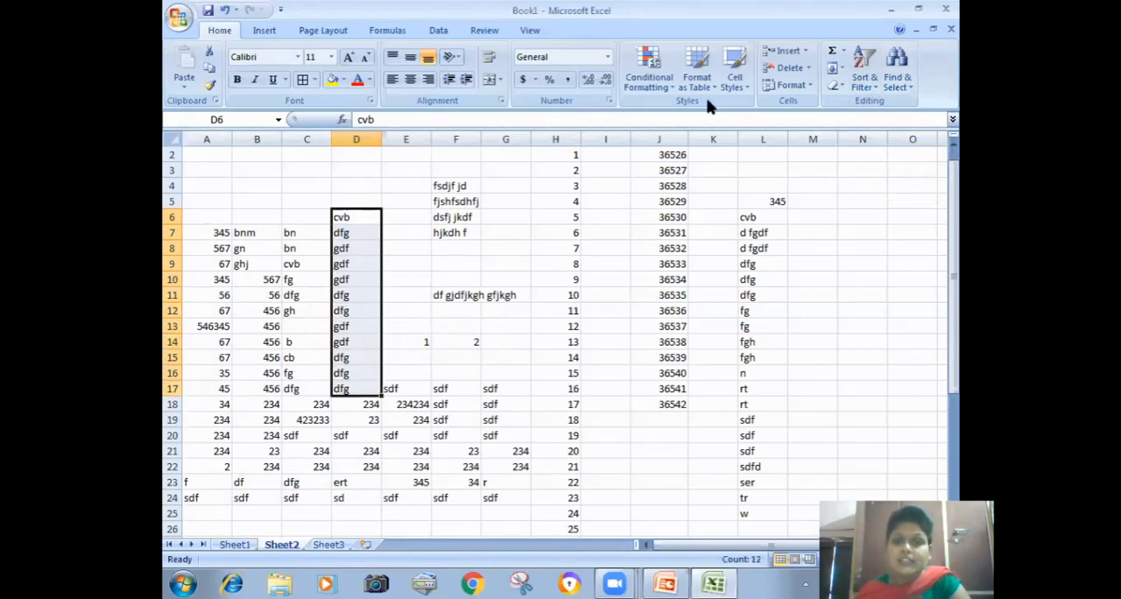
click(863, 79)
click(862, 104)
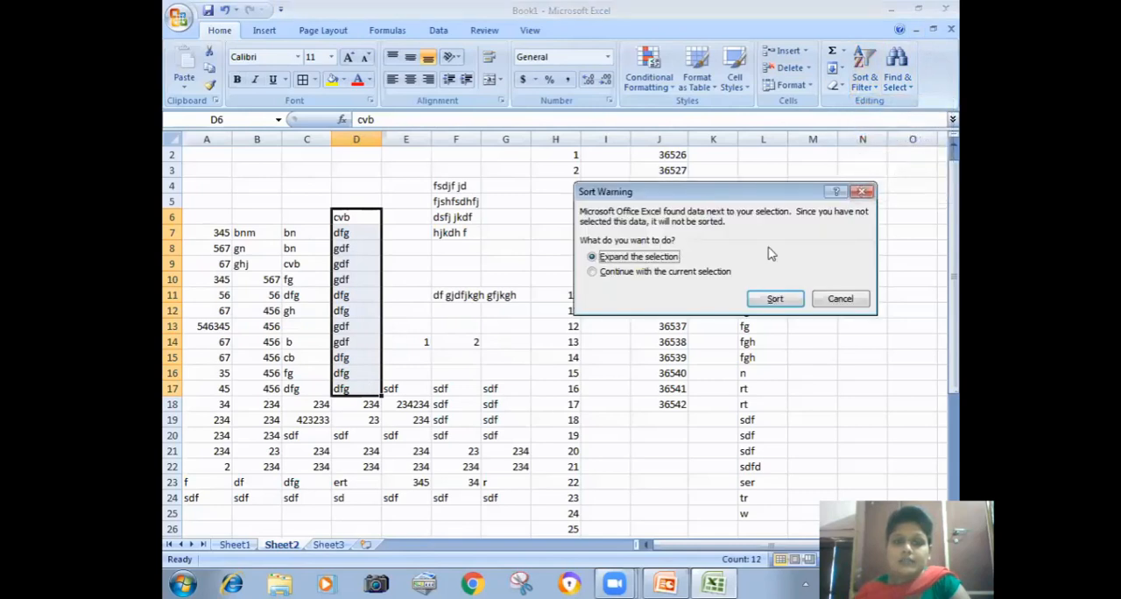
click(771, 299)
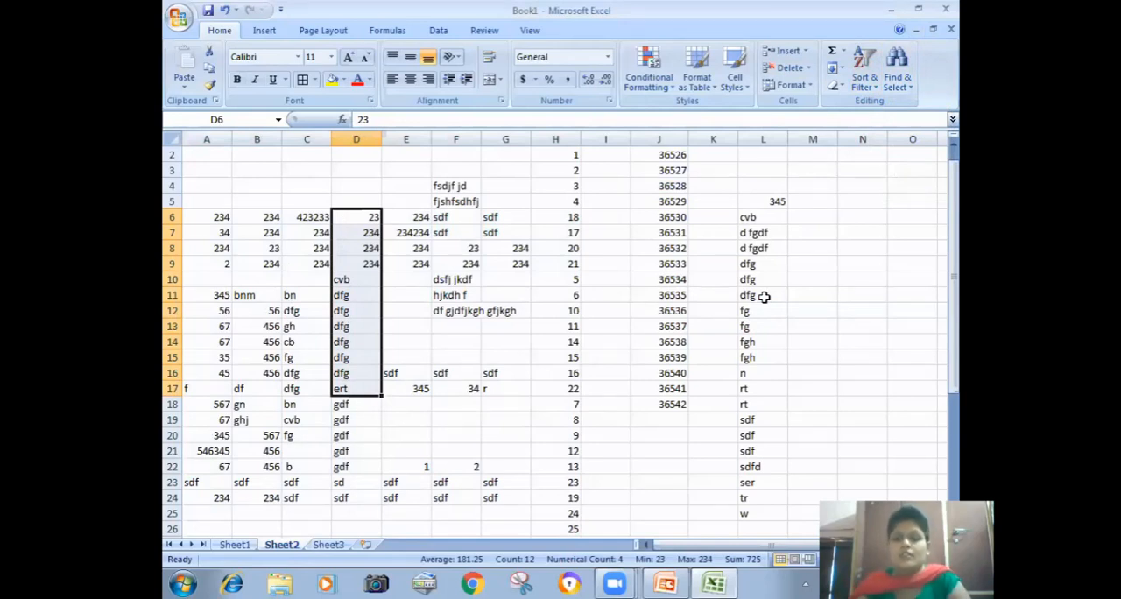
Step: Turn on filtering for D6:D17 and filter the column to show only the sd entries
click(870, 87)
click(885, 157)
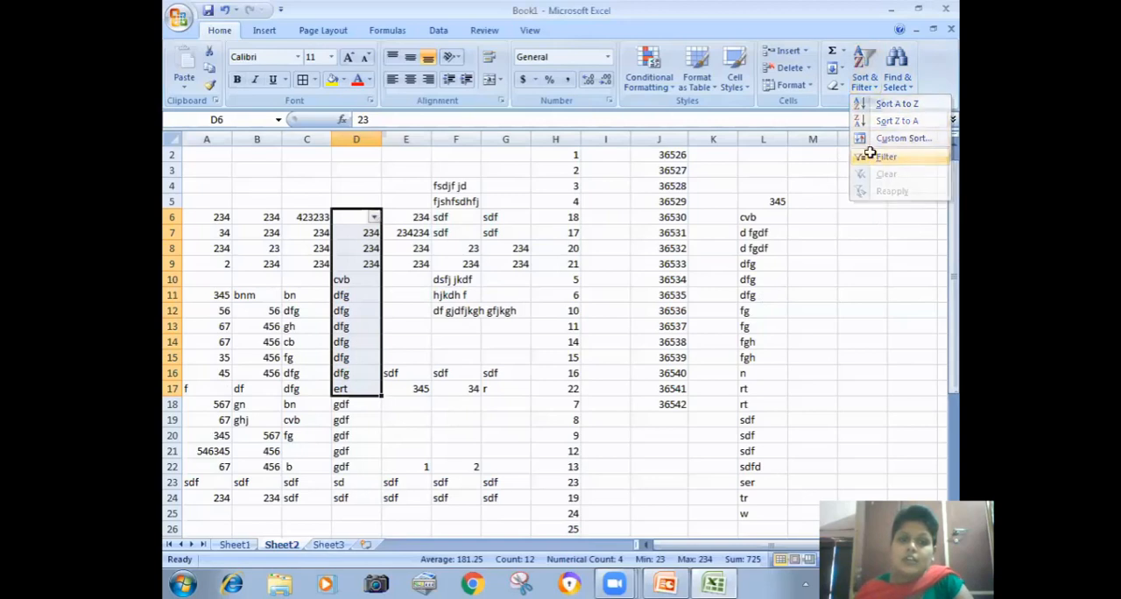
click(866, 83)
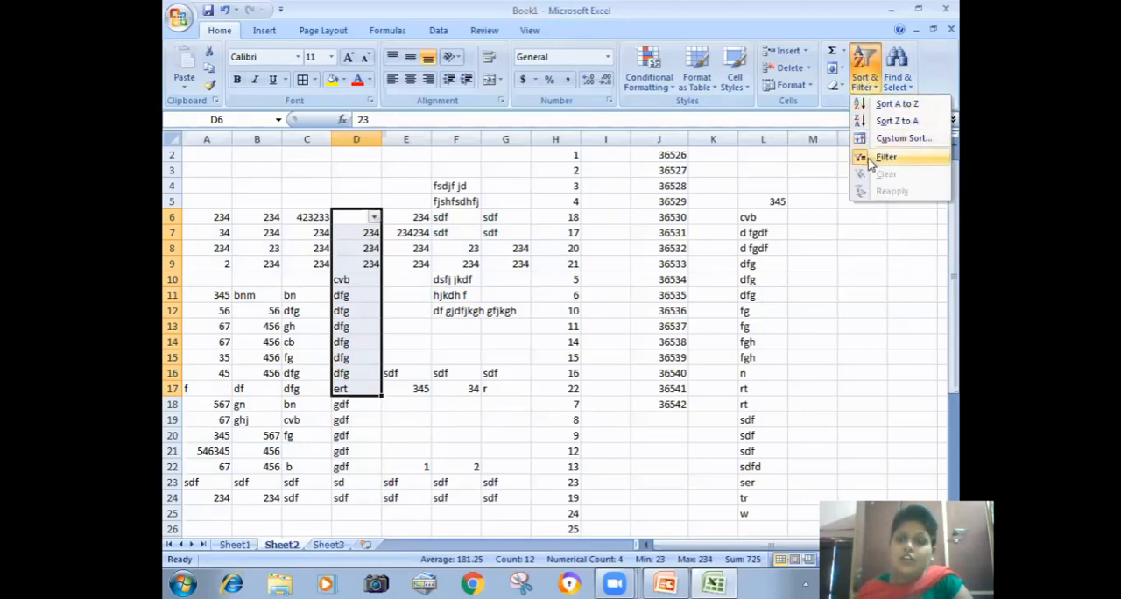
click(372, 224)
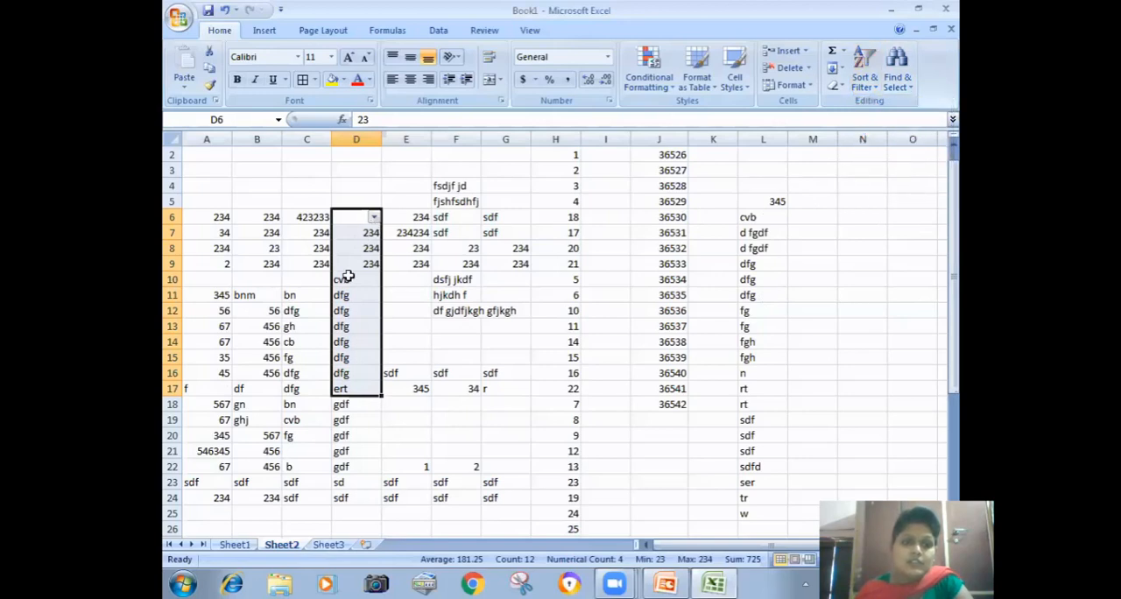
click(374, 219)
click(256, 403)
click(251, 340)
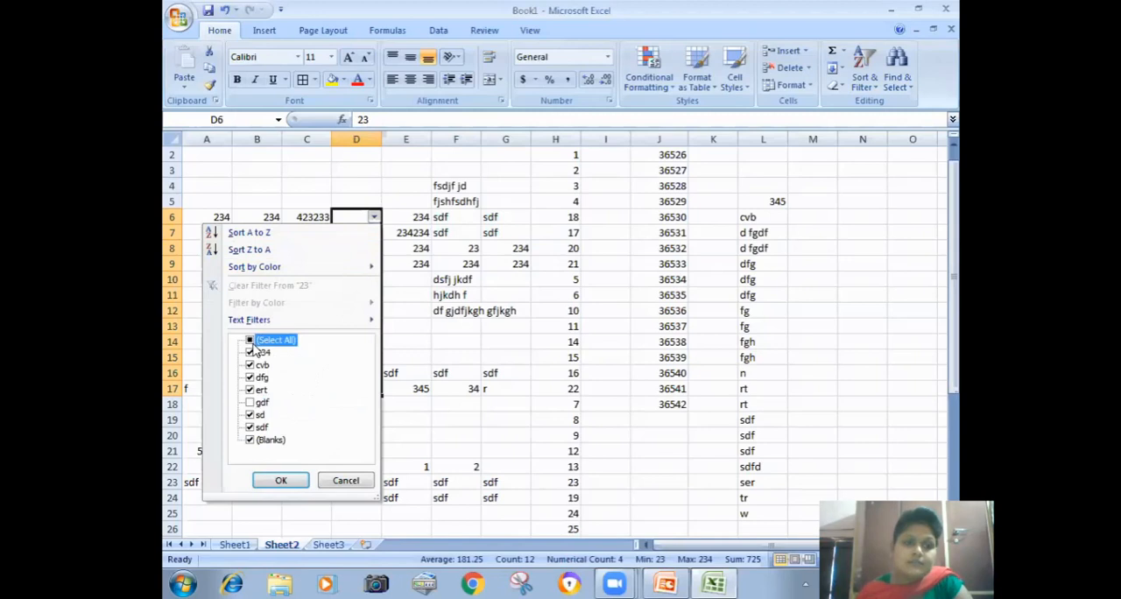
click(249, 340)
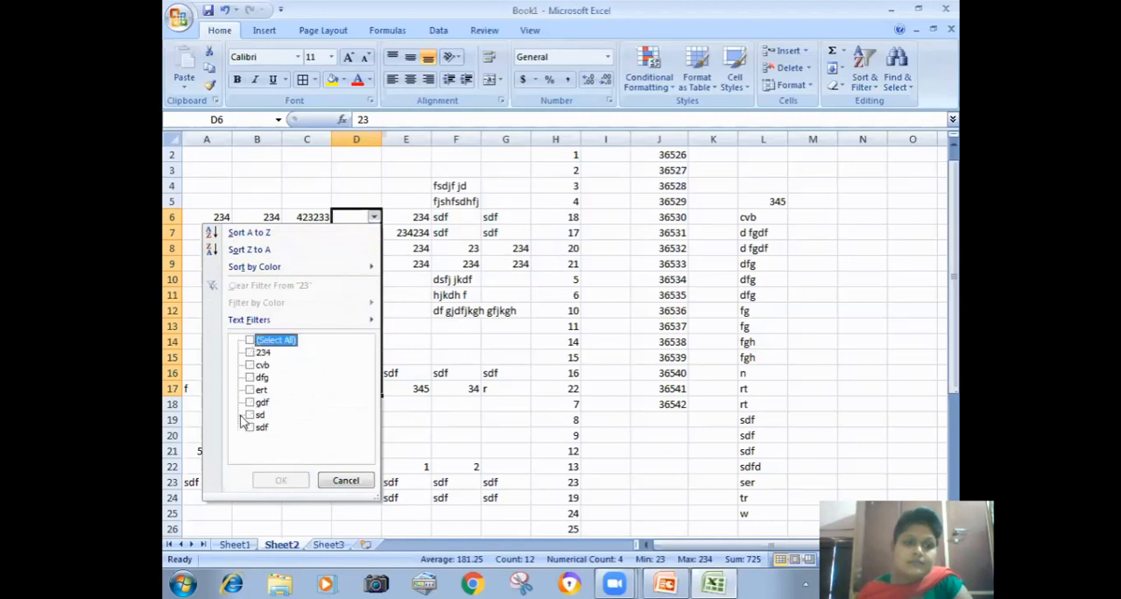
click(250, 415)
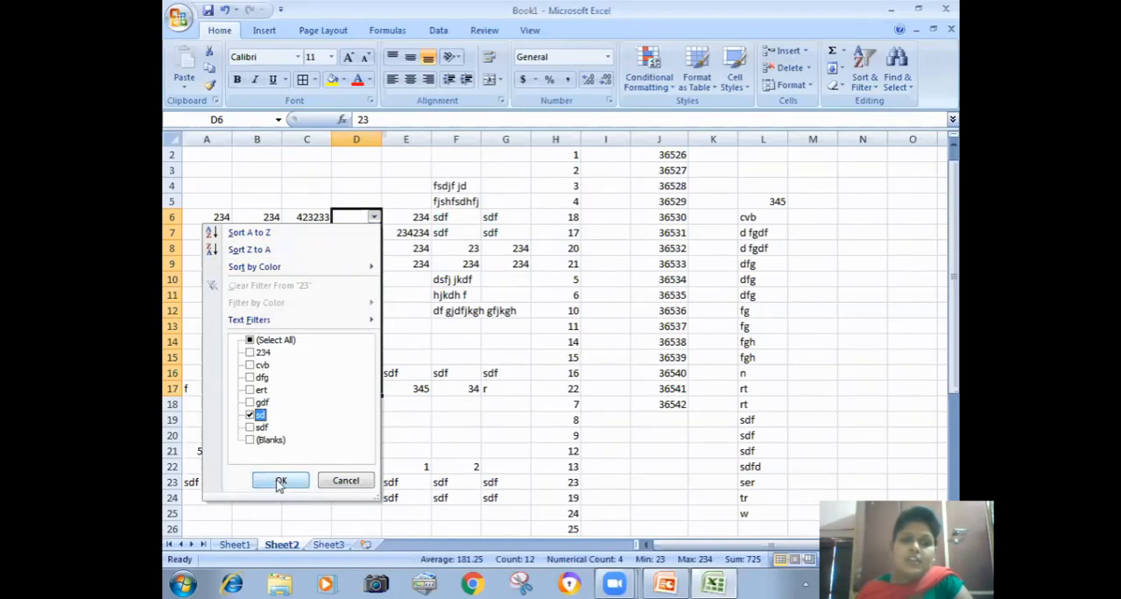
click(277, 479)
Step: Clear the sd filter from column D, turn off filtering and select cell F10
click(864, 77)
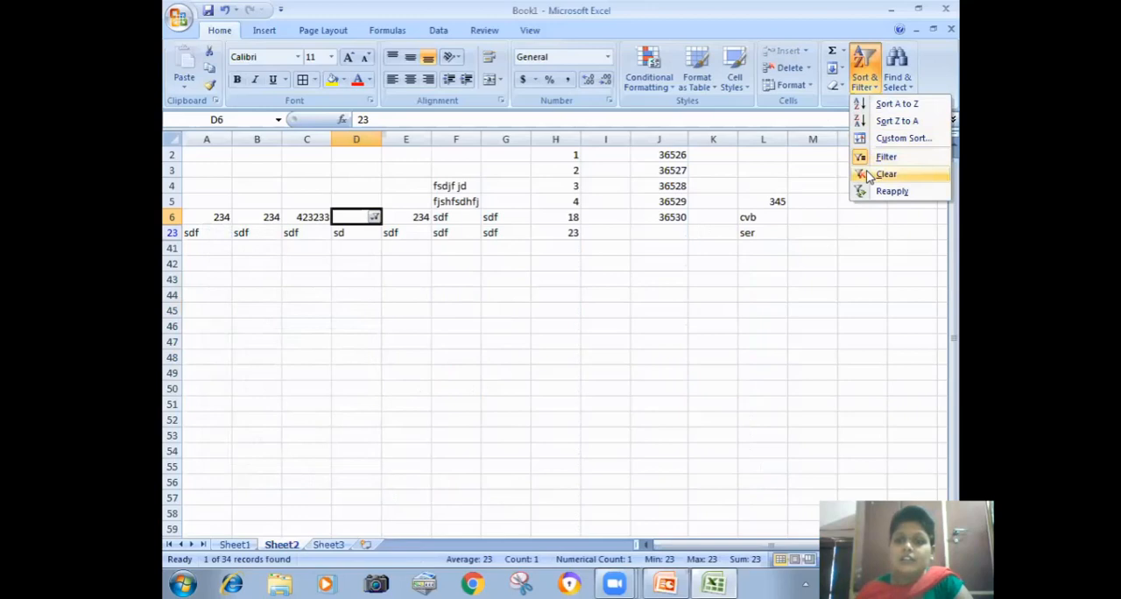
click(867, 175)
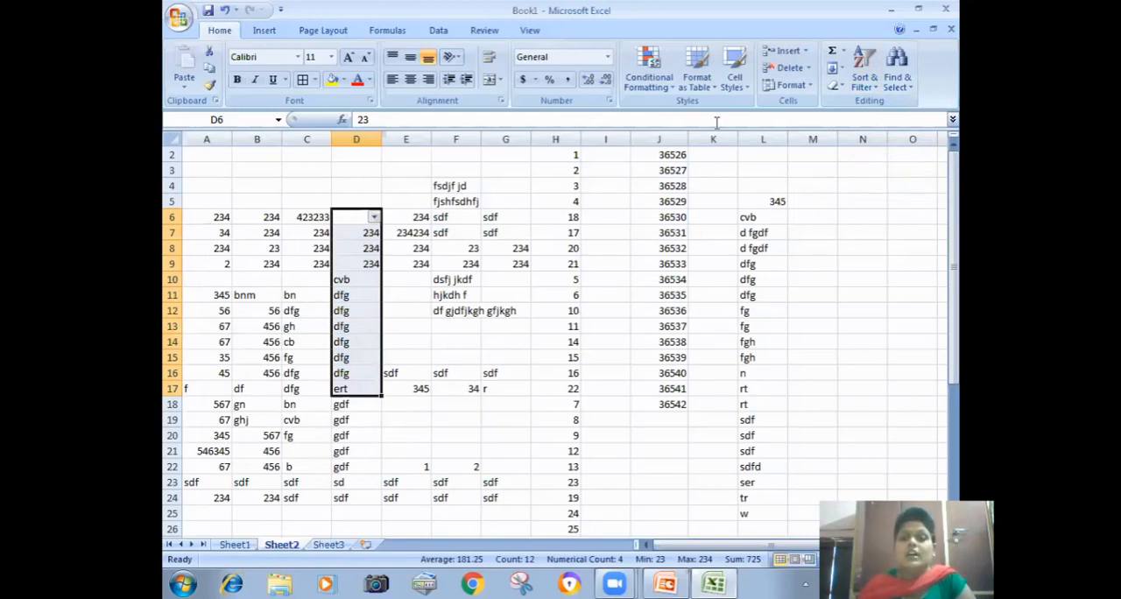
click(560, 26)
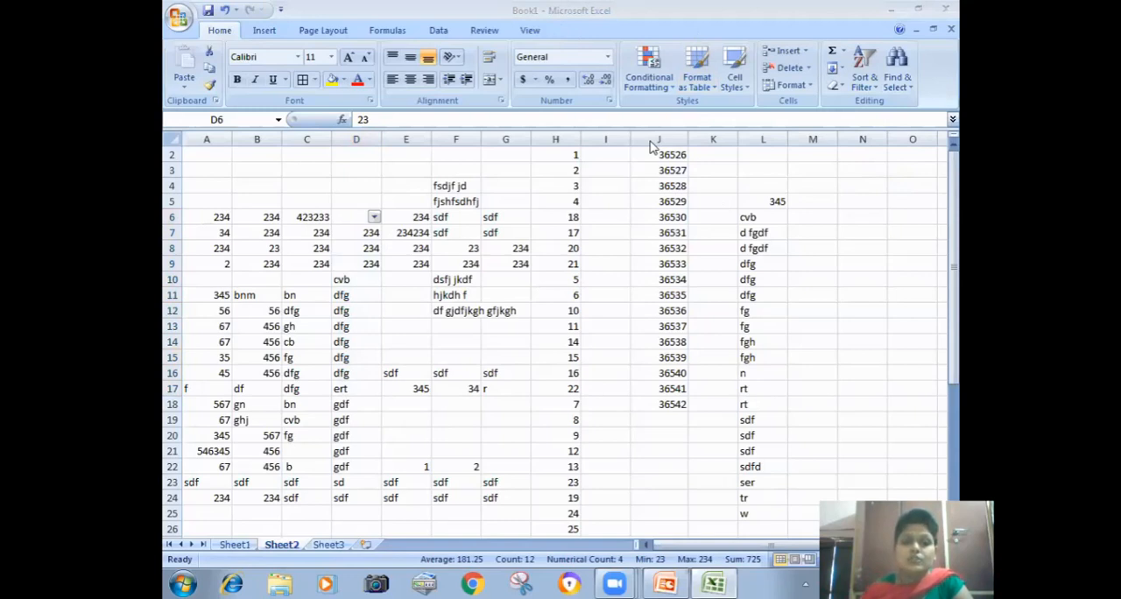
click(629, 584)
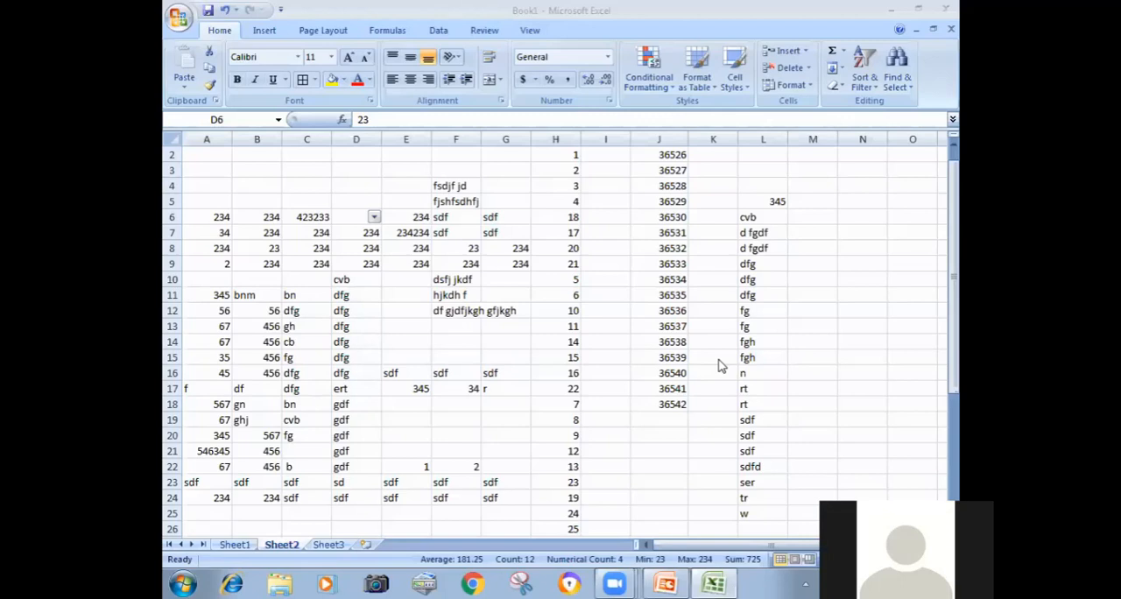
click(456, 279)
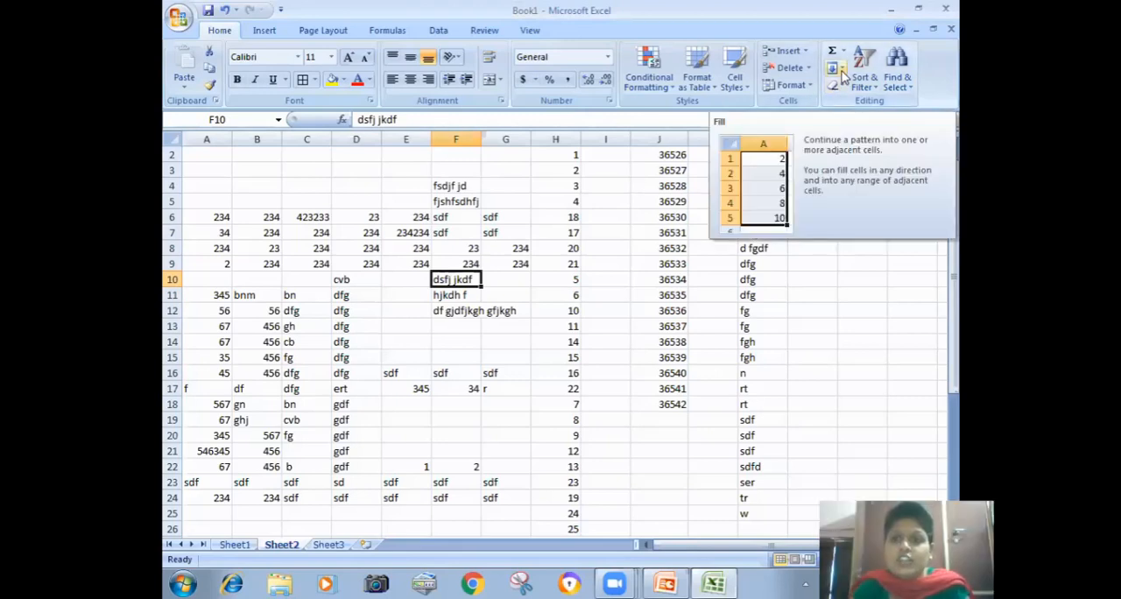
Step: Fill the w in L25 down through cell L38
click(758, 309)
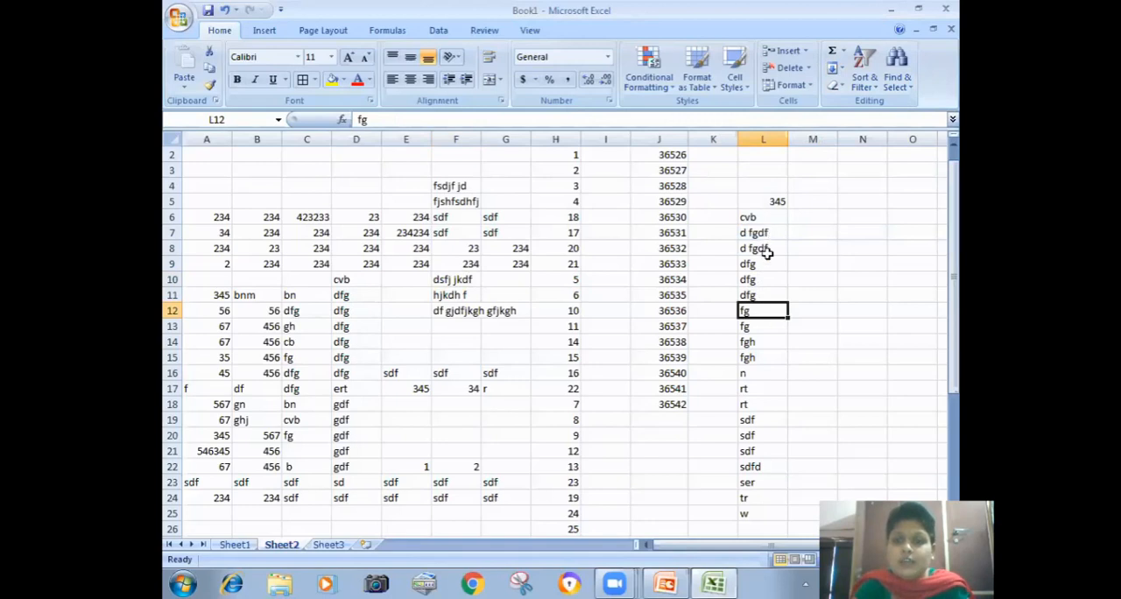
drag(954, 334, 959, 411)
drag(744, 325, 755, 525)
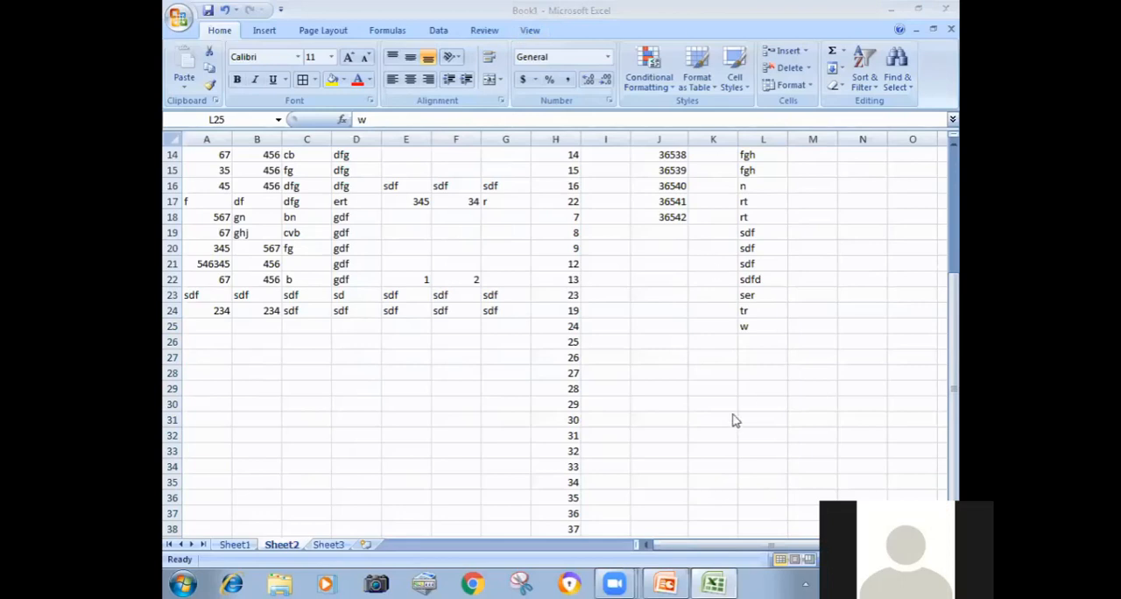
click(745, 331)
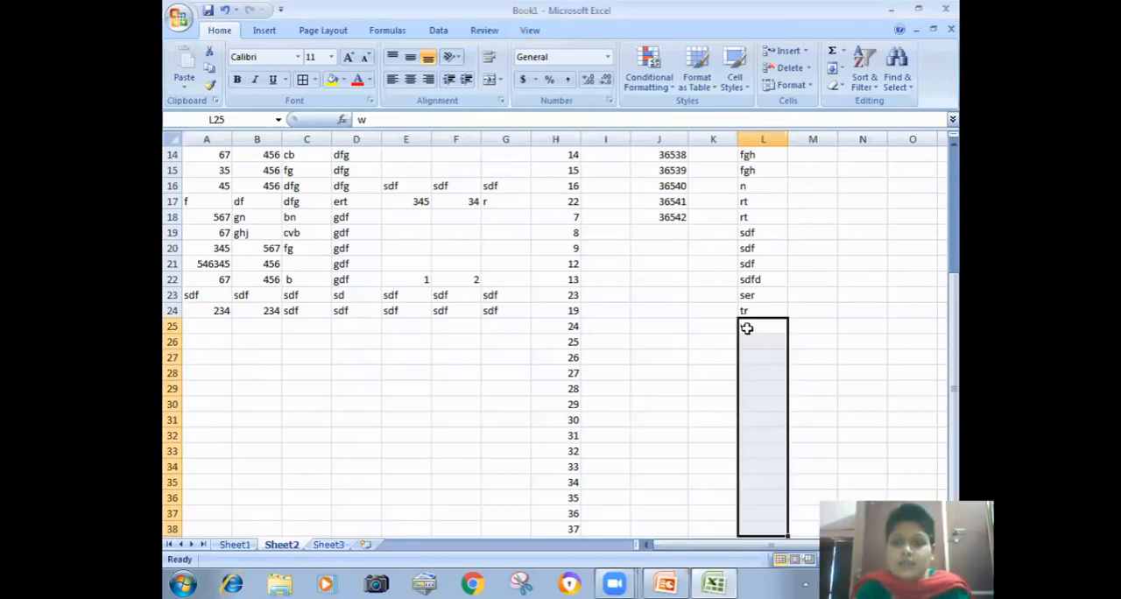
click(836, 68)
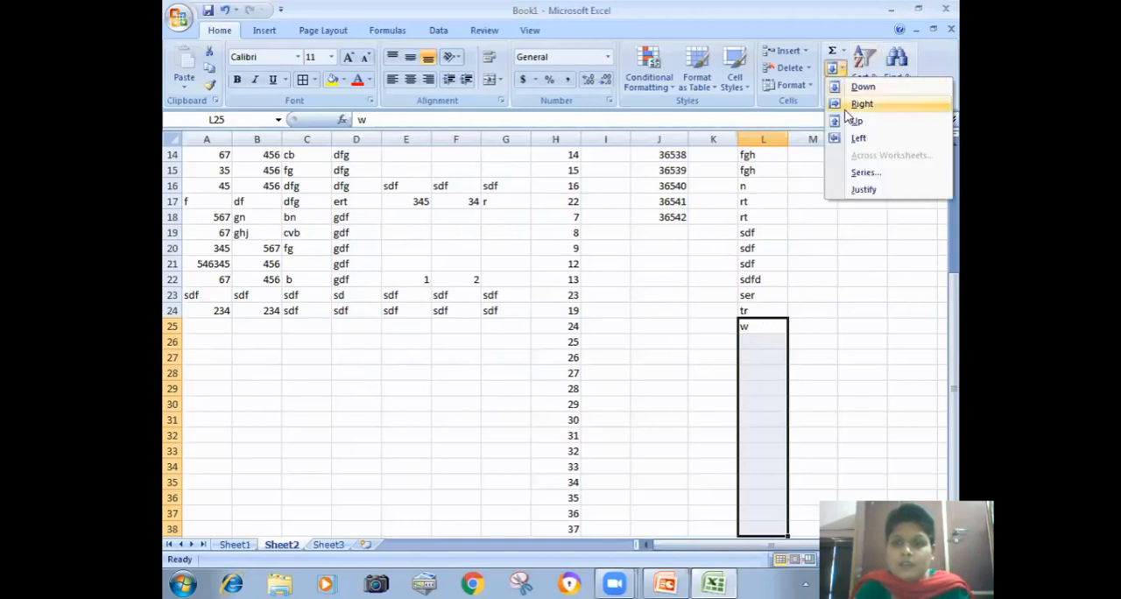
click(858, 87)
Step: Fill the w entries of L26:L32 to the right through column O
drag(750, 346, 878, 436)
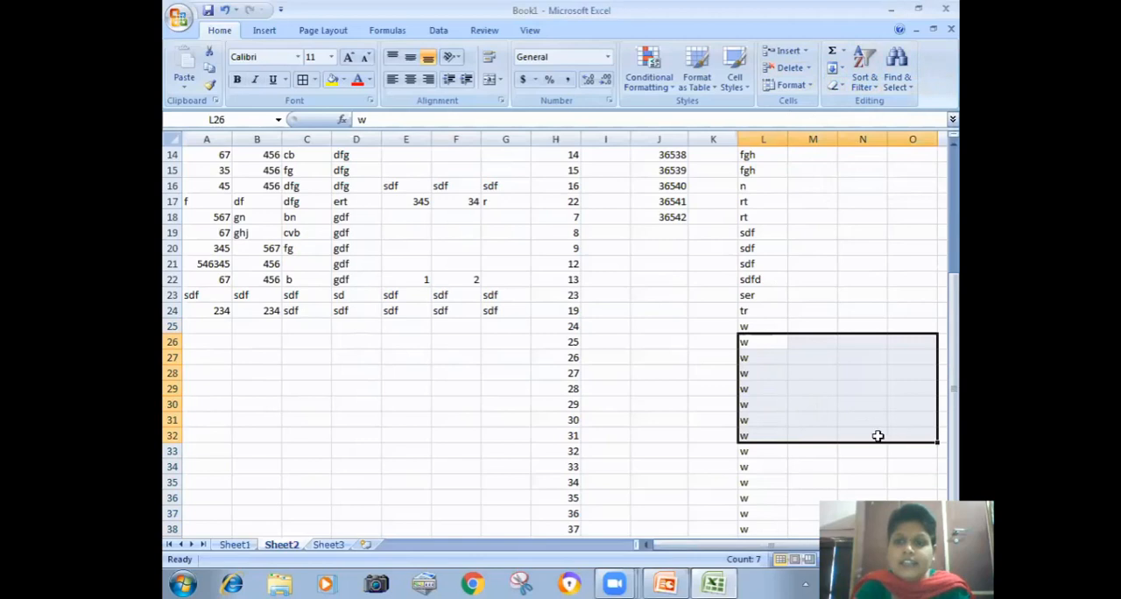
click(836, 67)
click(850, 104)
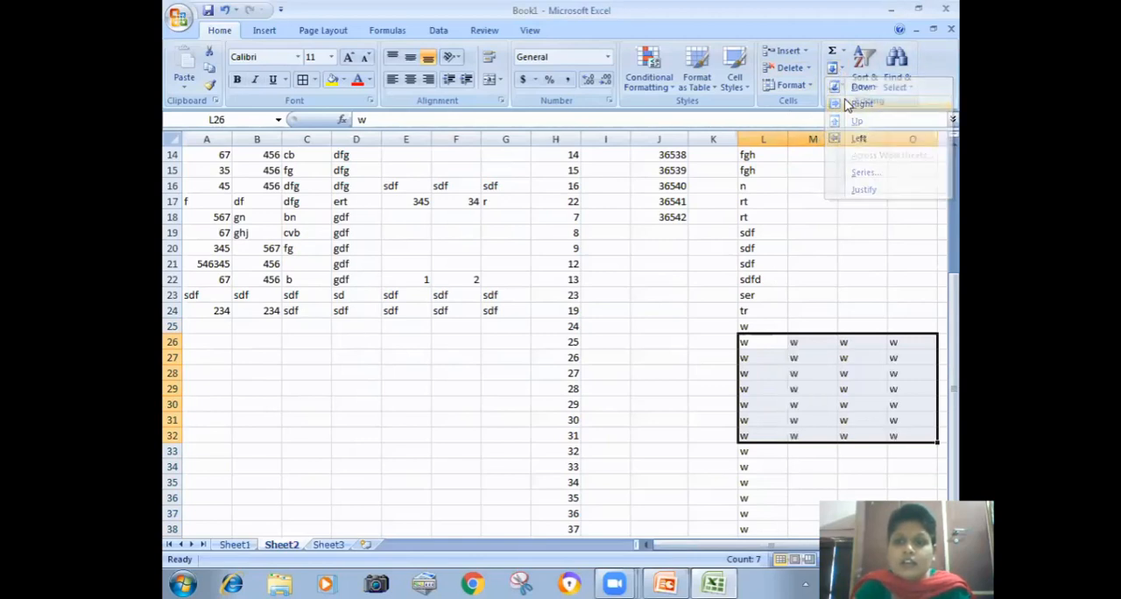
Step: Fill the w in L25 upward through cell L9
click(744, 357)
drag(745, 327, 745, 155)
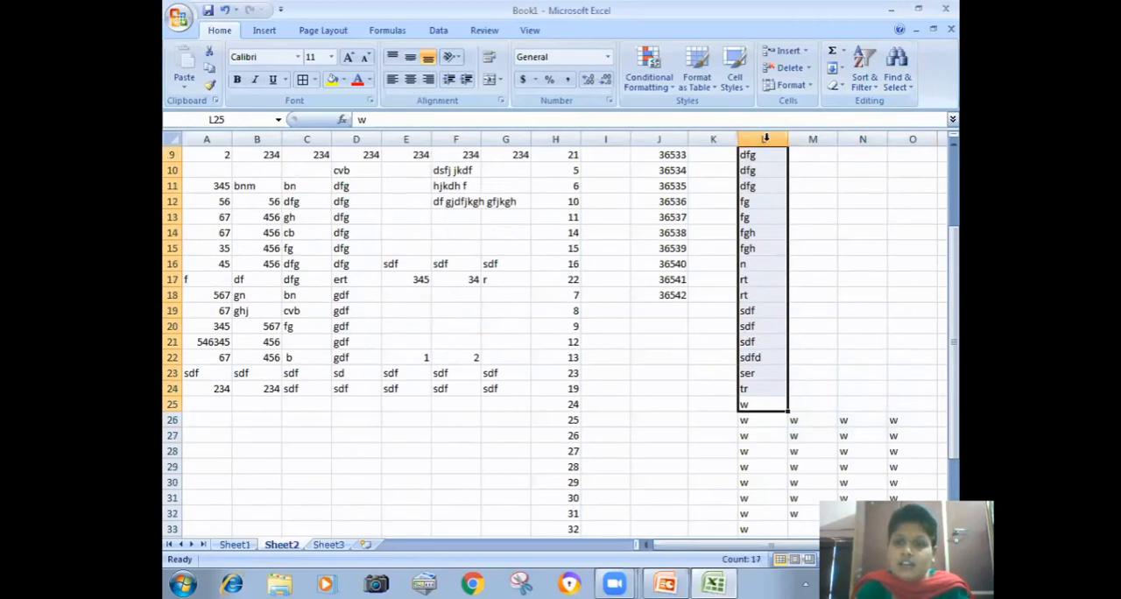
click(839, 71)
click(856, 122)
Step: Fill the w entries of L15:L23 to the left through column H
drag(751, 249, 548, 371)
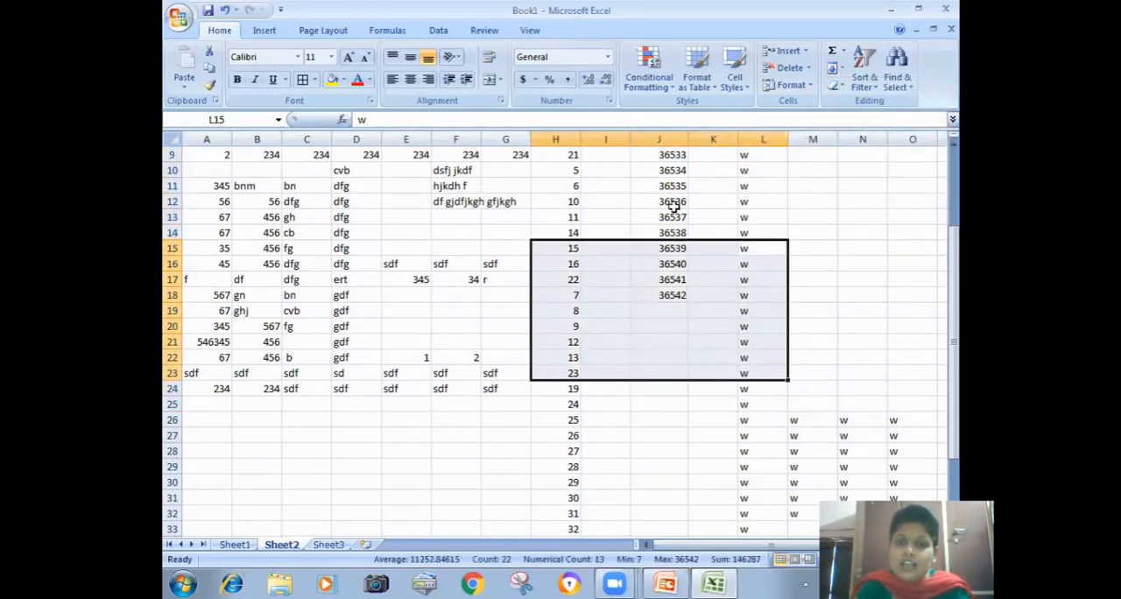
click(842, 70)
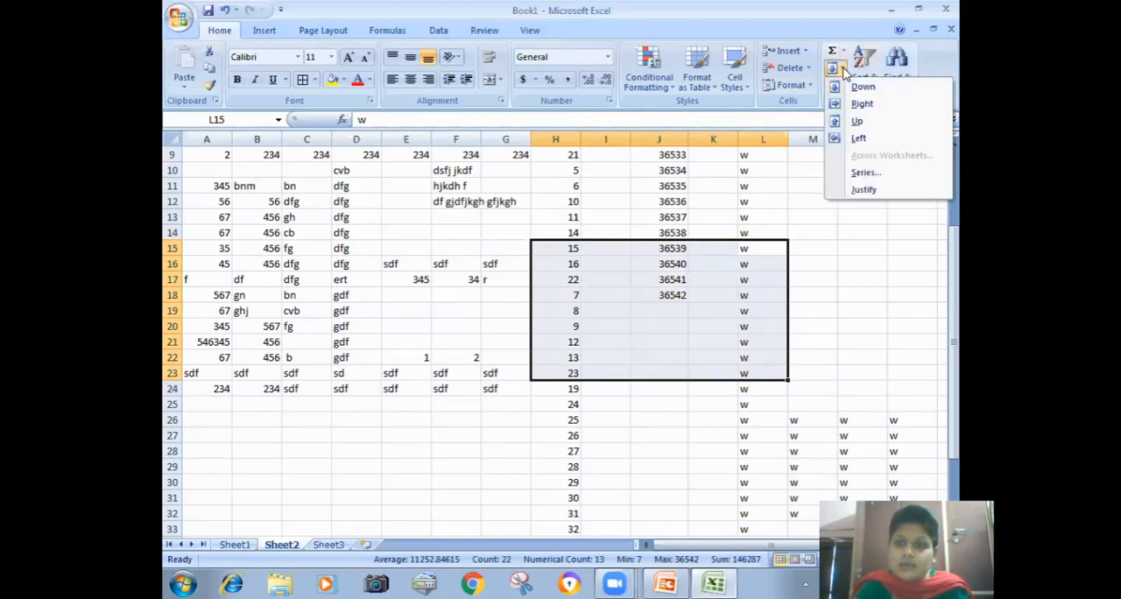
click(856, 138)
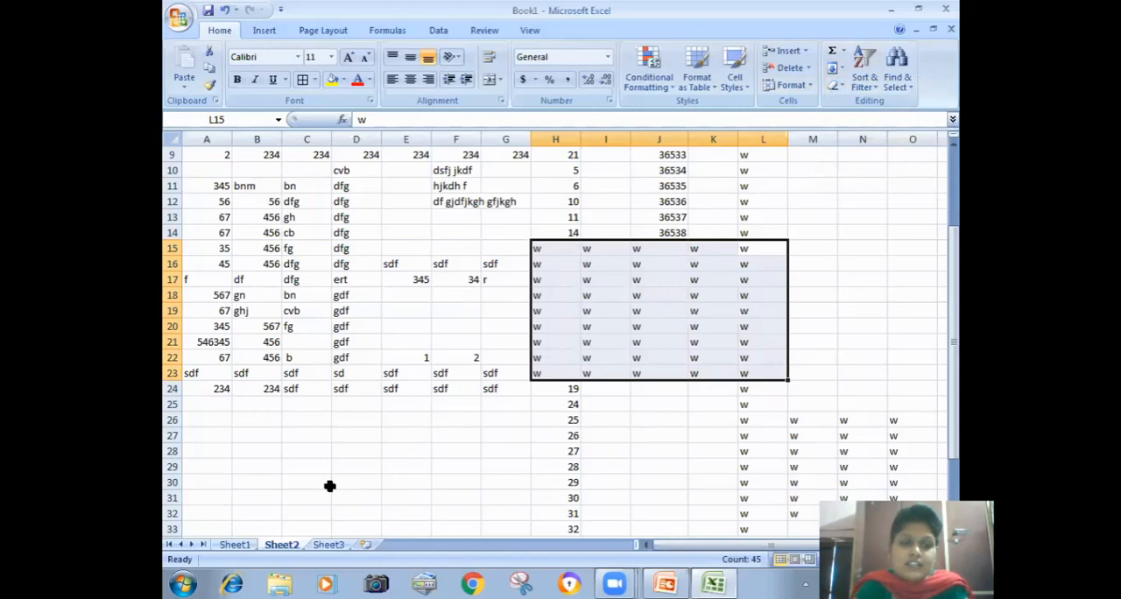
Step: Open Sheet3, select cell F17 and group the other worksheets with Sheet3
click(235, 544)
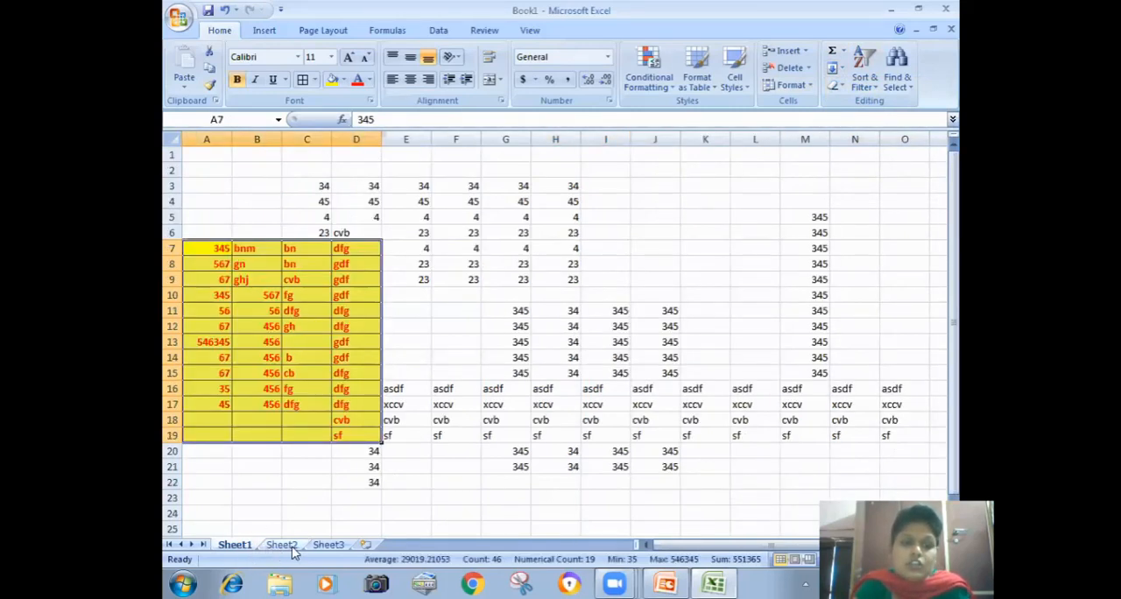
click(336, 547)
click(435, 404)
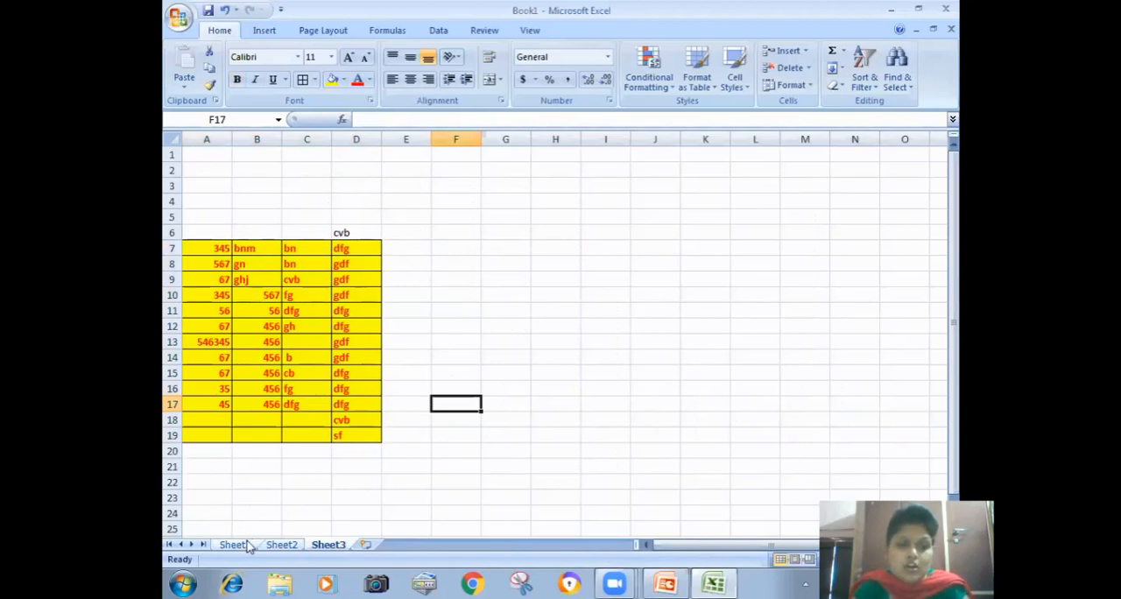
ctrl+click(282, 545)
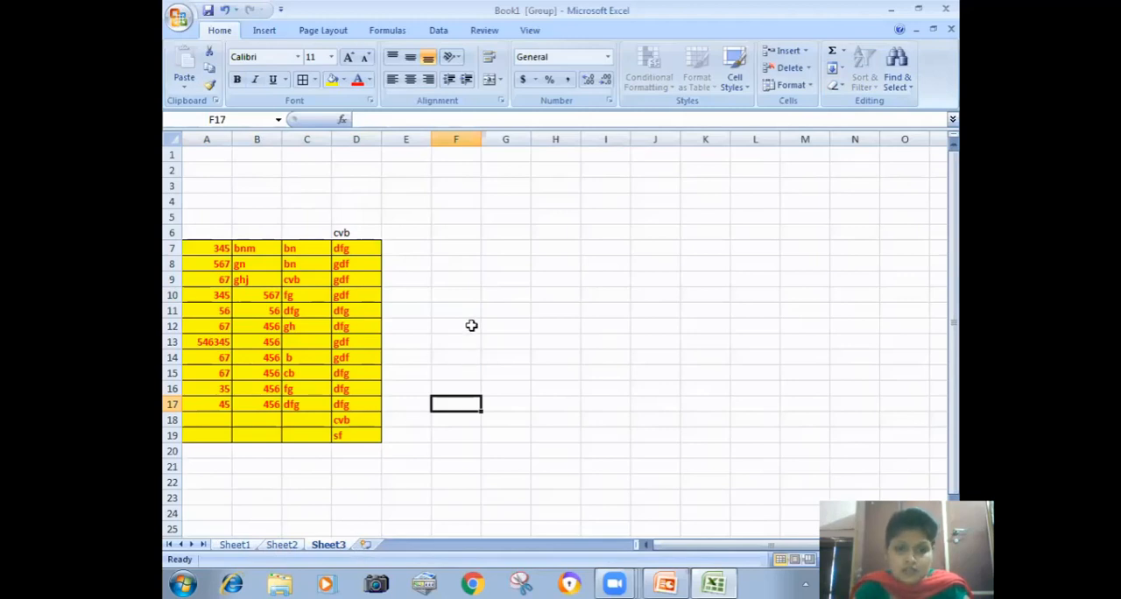
Step: Enter fdg, dfg, fgh, f, sdd, rt, fgh, cvb, cbv and dfg down cells G10 to G19 of the grouped sheets
click(482, 290)
text(fdg)
key(Return)
text(dfg)
key(Return)
text(fgh)
key(Return)
text(f)
key(Return)
text(sdd)
key(Return)
text(rt)
key(Return)
text(fgh)
key(Return)
text(cvb)
key(Return)
text(cbv)
key(Return)
text(dfg)
key(Tab)
Step: Fill H19 up to H10 with dfgdfg, dfgdfg, fg, dfgdfg, g, dfgdfg, dfgdfg, g, dfgdfg and dfgdfg
text(dfgdfg)
key(Up)
text(dfg)
key(Up)
text(fg)
key(Up)
text(dfgdfg)
key(Up)
text(g)
key(Up)
text(dfgdfg)
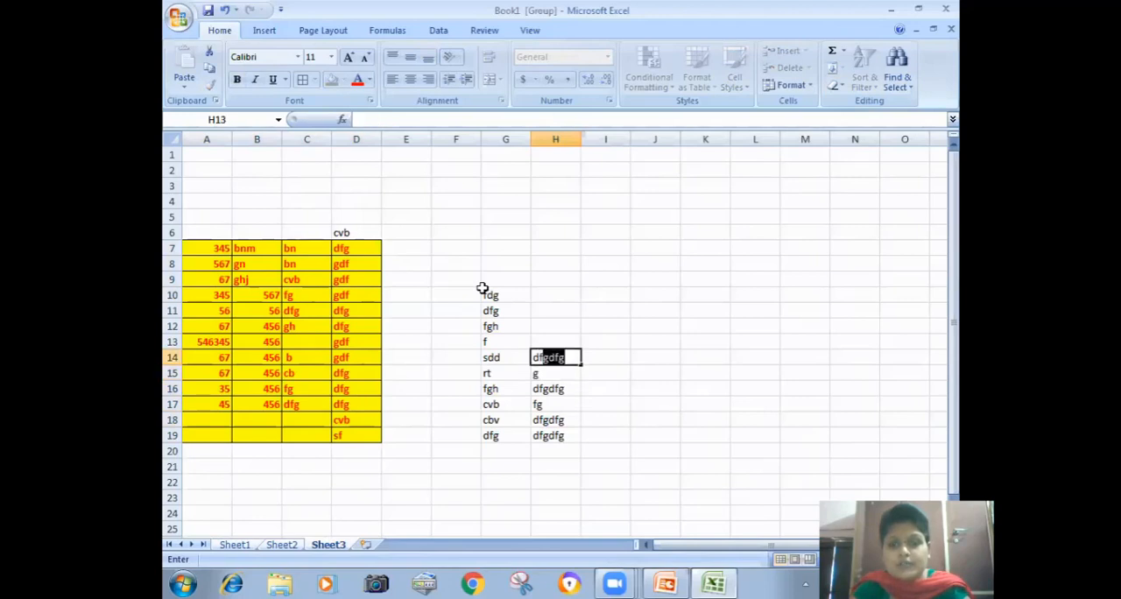
key(Up)
text(dfgdfg)
key(Up)
text(dfgdfg)
key(Up)
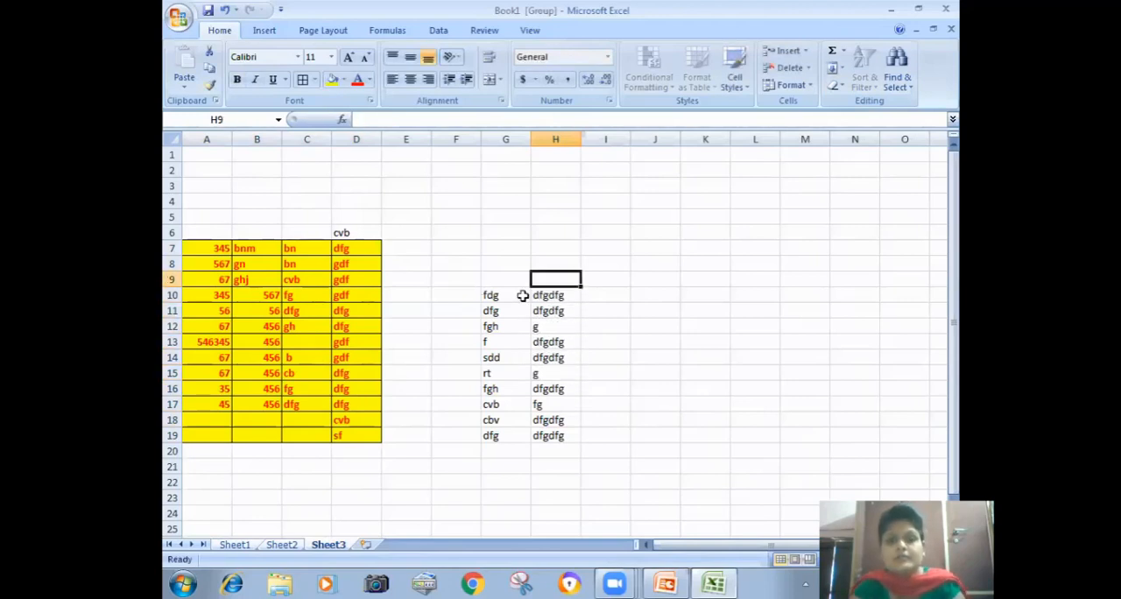
Step: Apply all borders and a dark red fill to cells G10:H20
drag(513, 296, 561, 448)
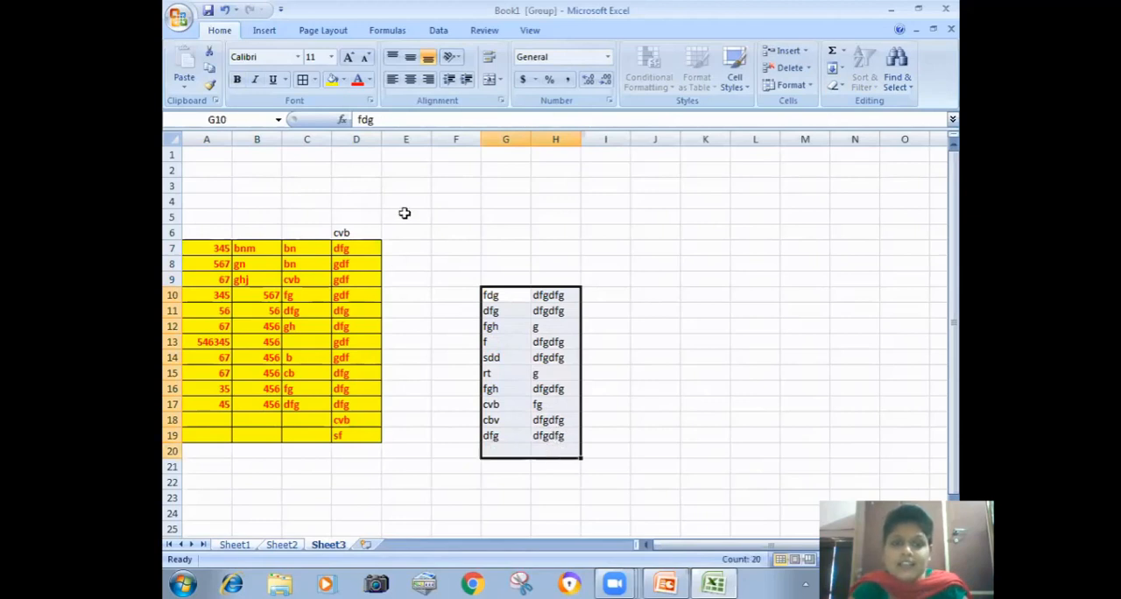
click(303, 79)
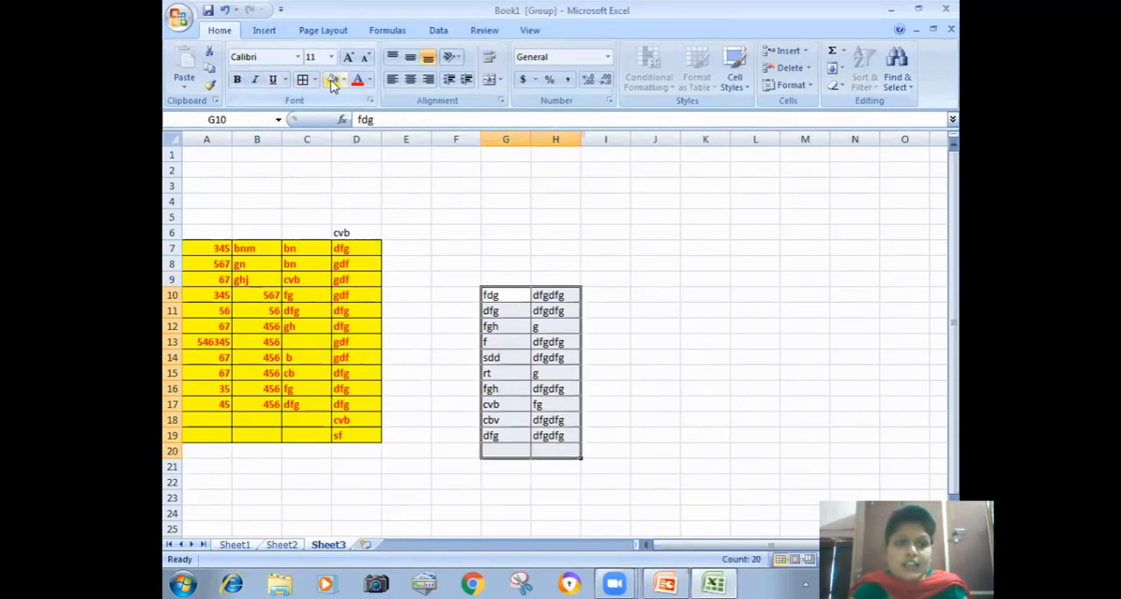
click(344, 80)
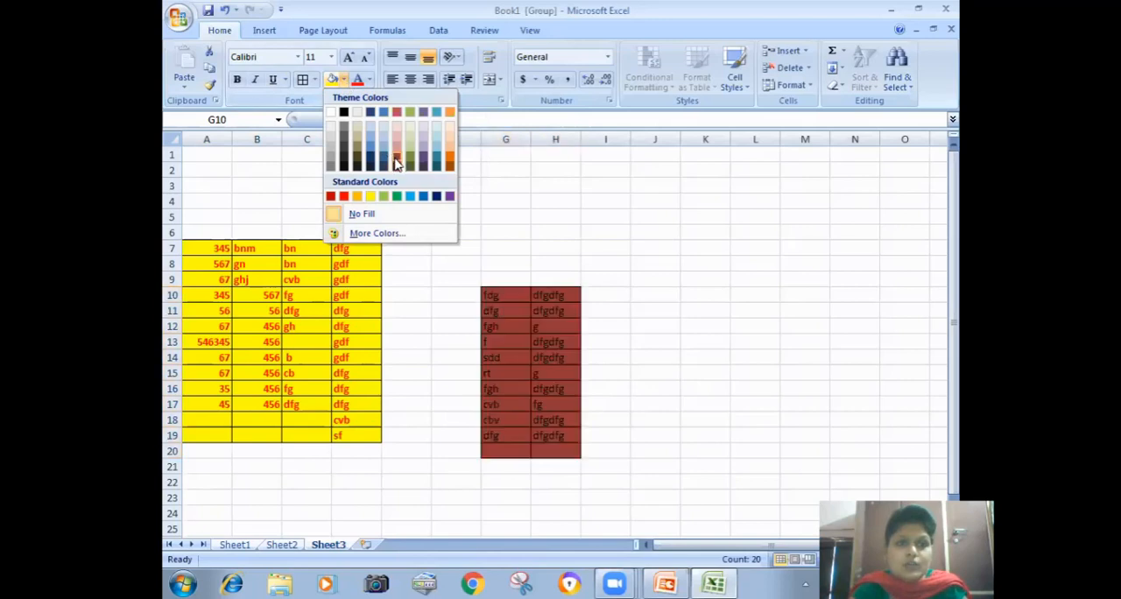
click(395, 156)
Step: Select cell E1 and set its font colour to green
click(405, 155)
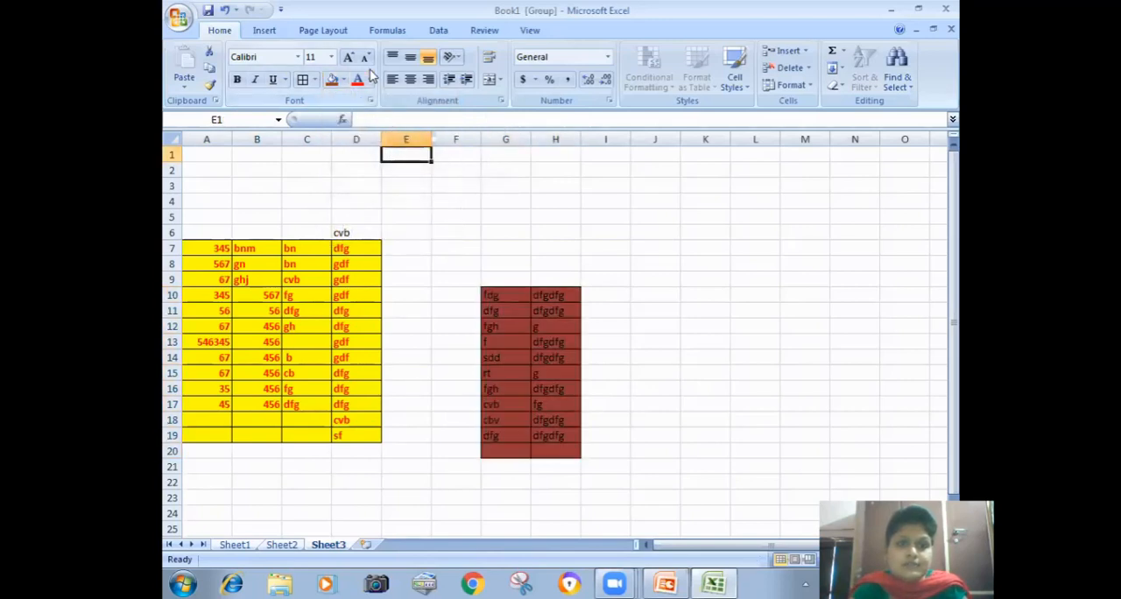
click(369, 79)
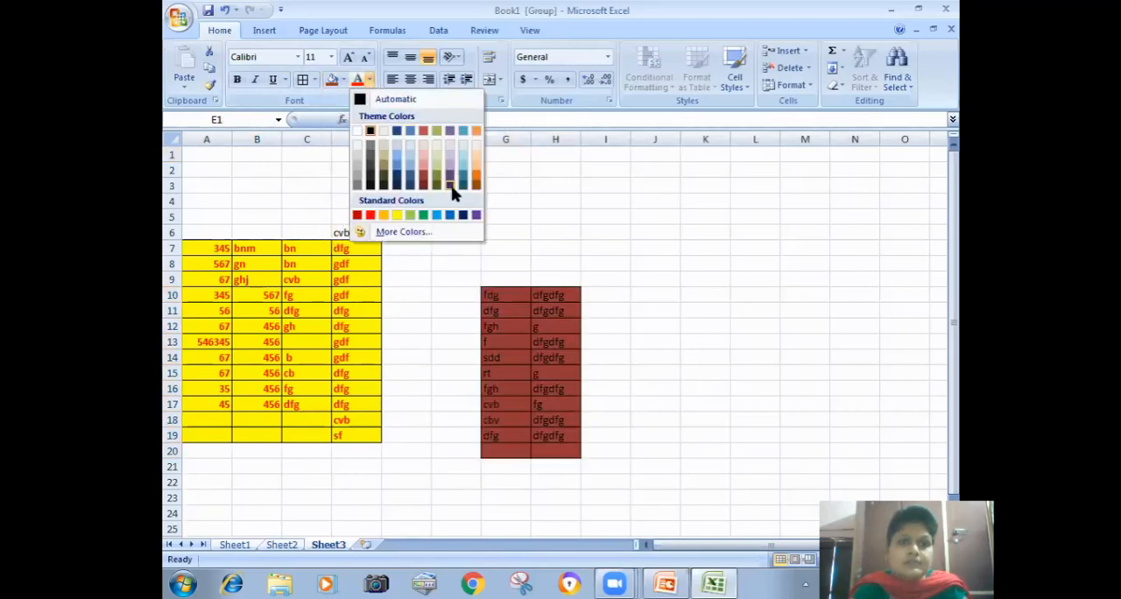
click(423, 216)
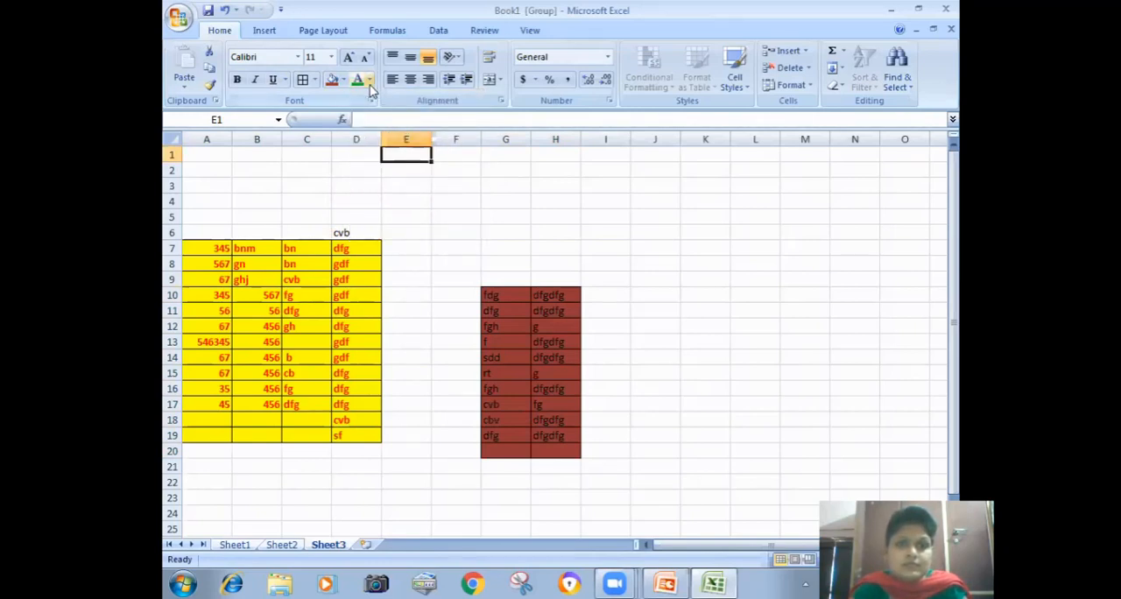
Step: Set the font colour of G10:H20 to green and fill the range across the grouped worksheets with the All option
drag(507, 293, 557, 457)
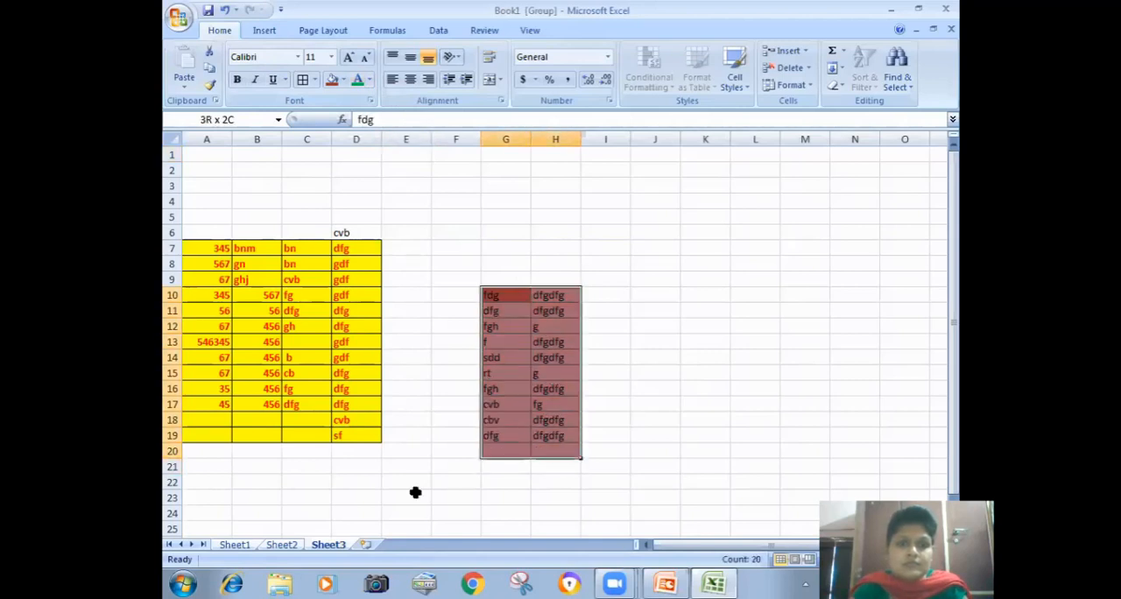
click(359, 79)
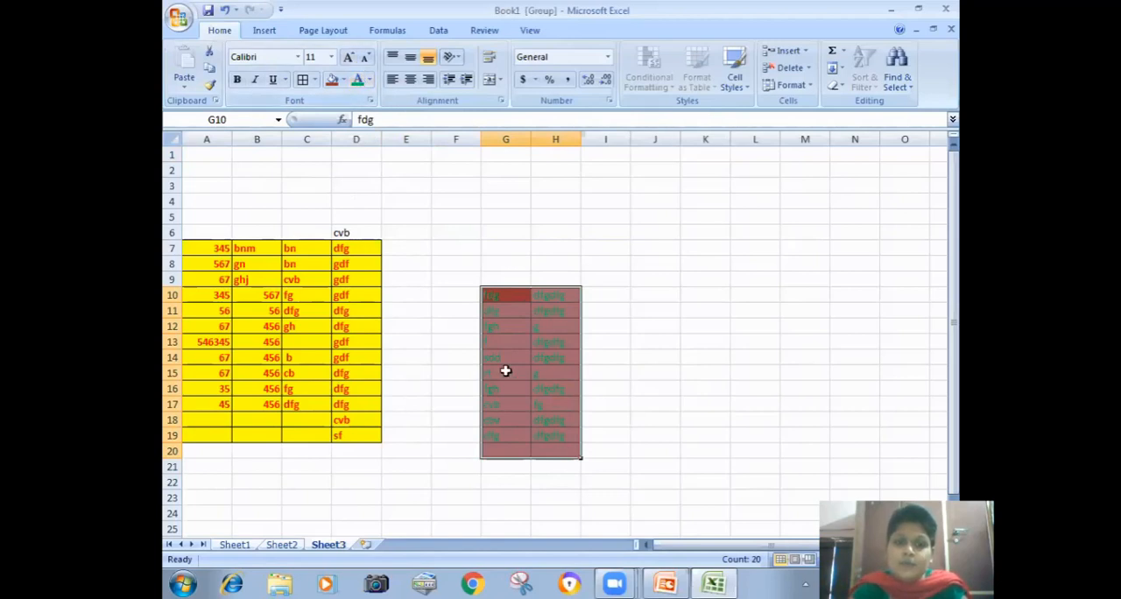
click(836, 68)
click(889, 156)
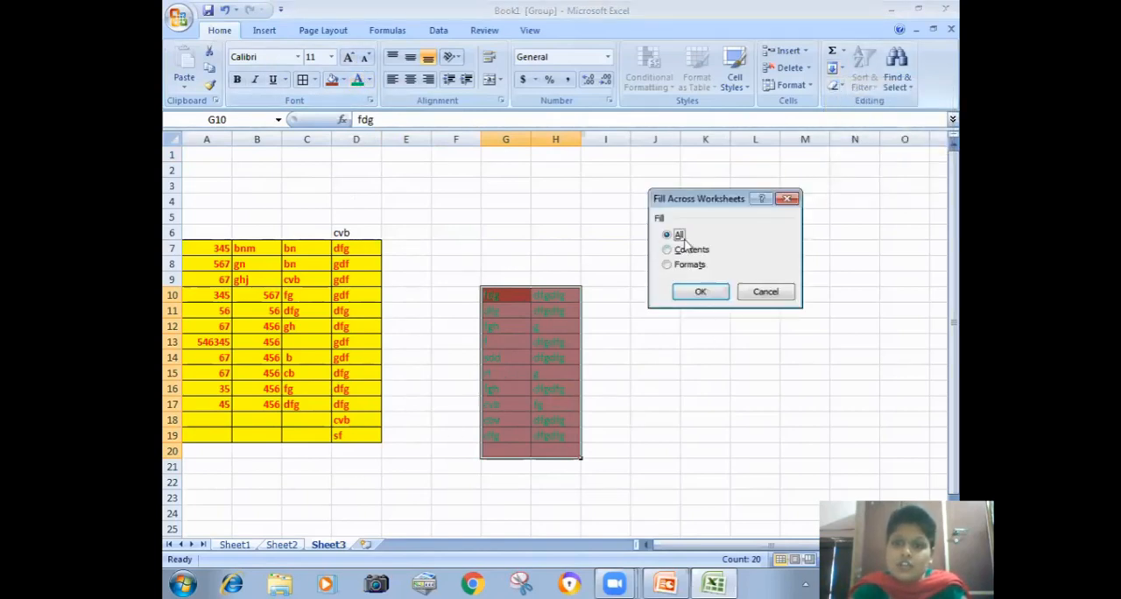
click(687, 294)
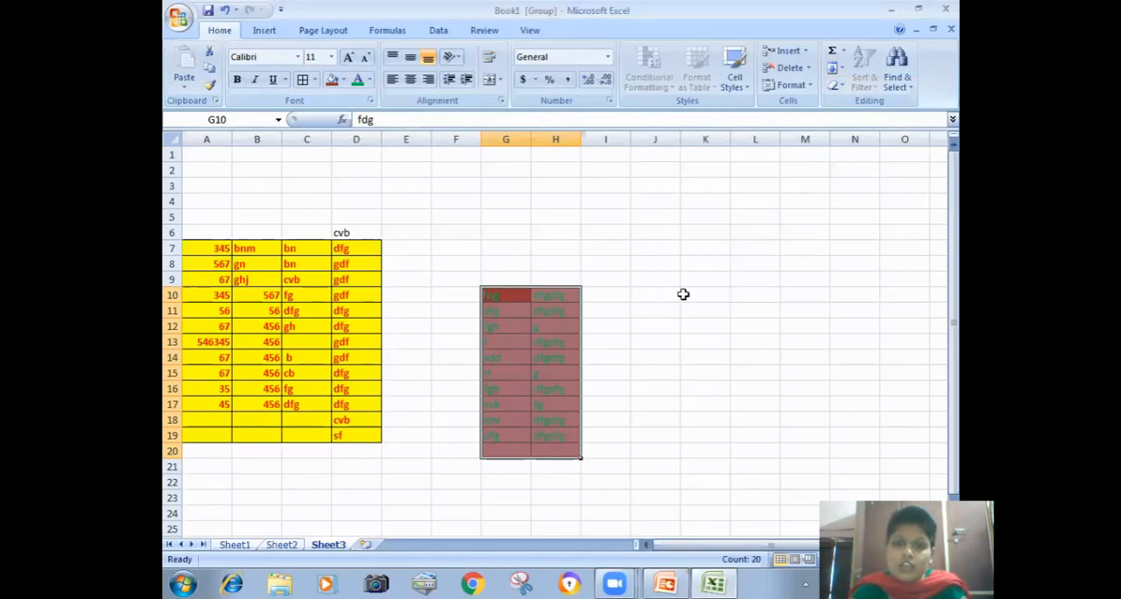
Step: Check cells G10:H20 on Sheet2 and Sheet1 for the data and formatting filled across the worksheets
click(282, 544)
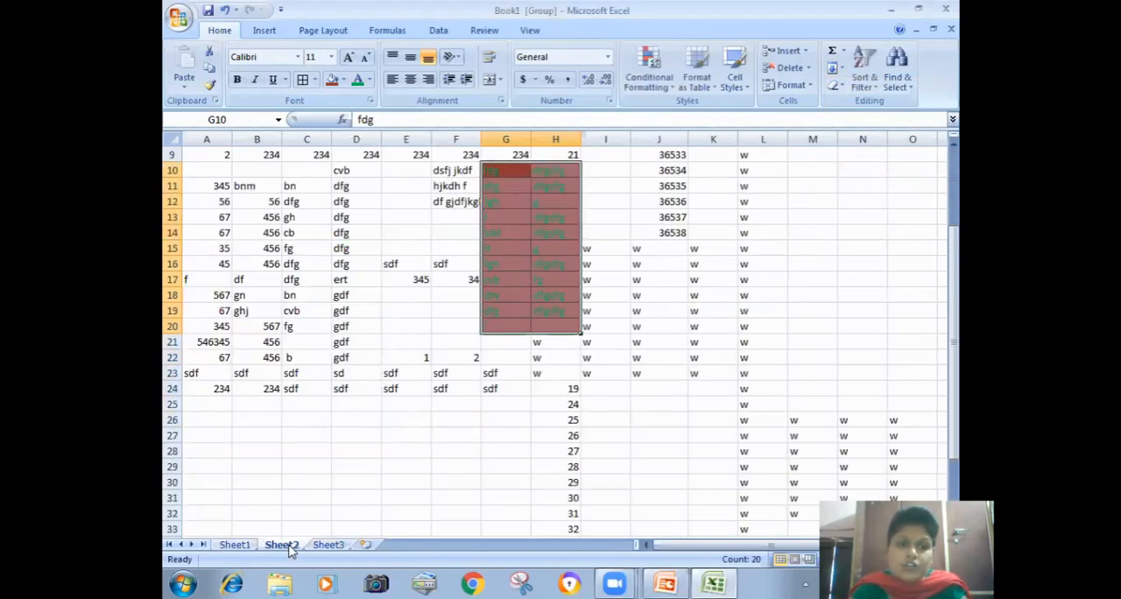
click(235, 544)
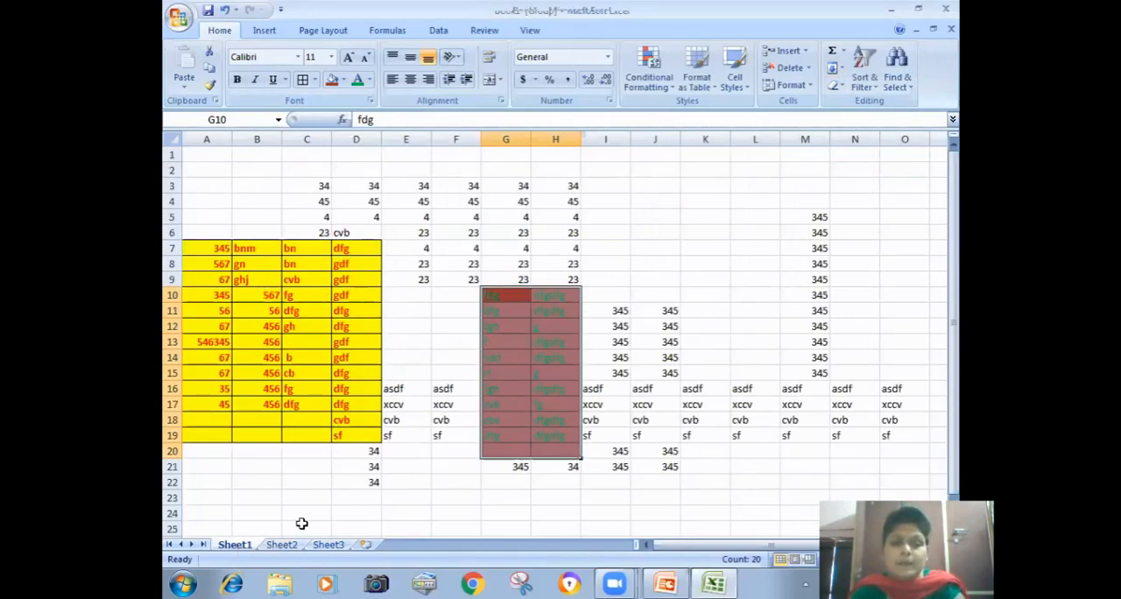
click(692, 265)
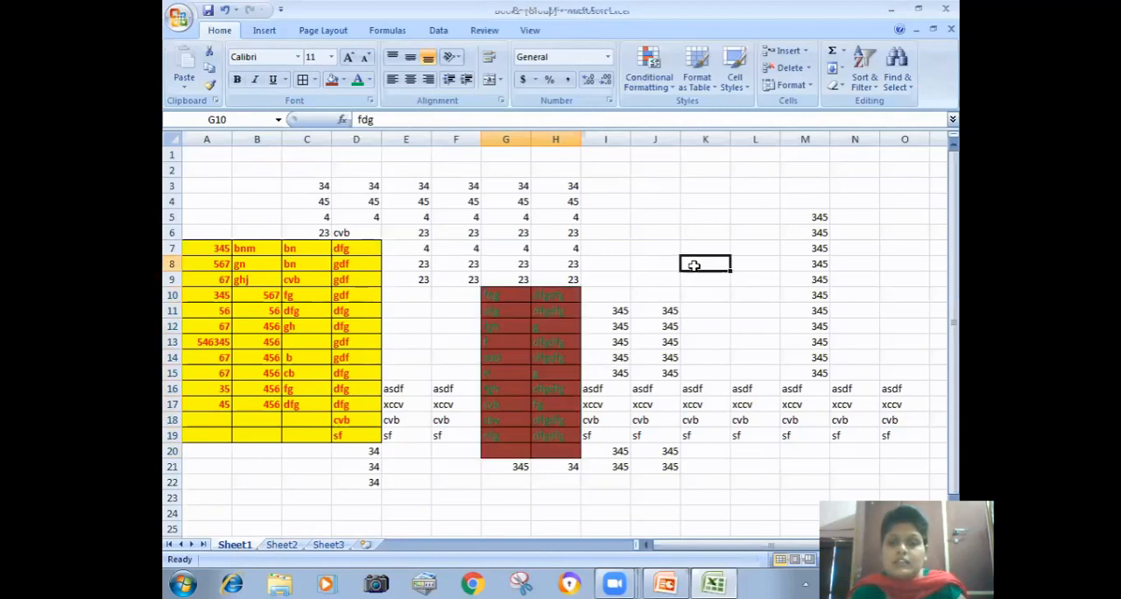
Step: Enter 1 in cell K2 of Sheet1 as the starting value for a series
click(843, 68)
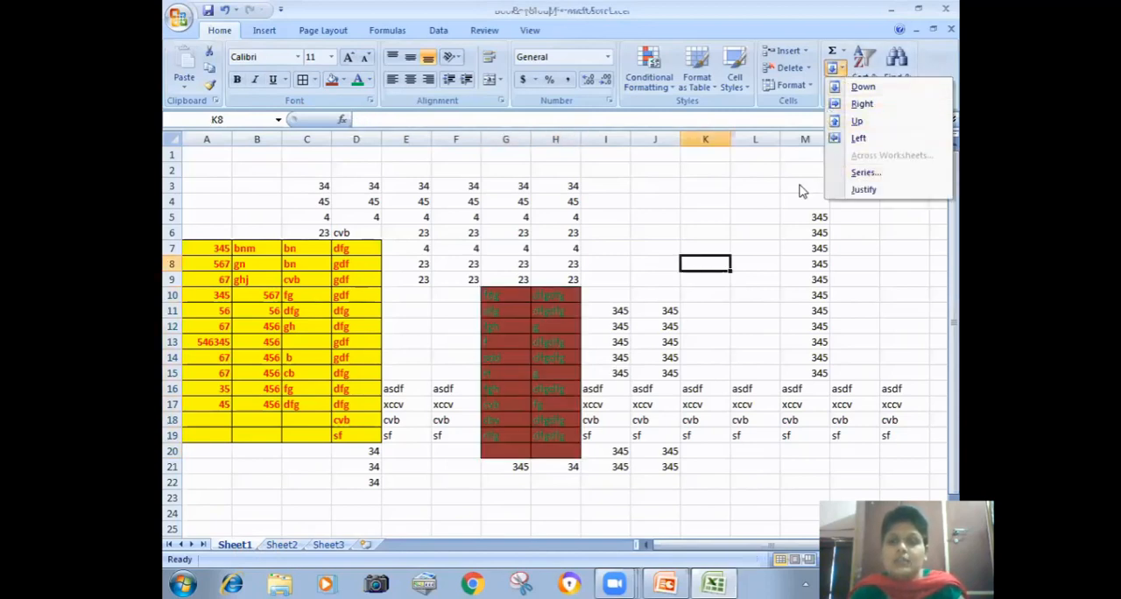
click(799, 191)
click(713, 169)
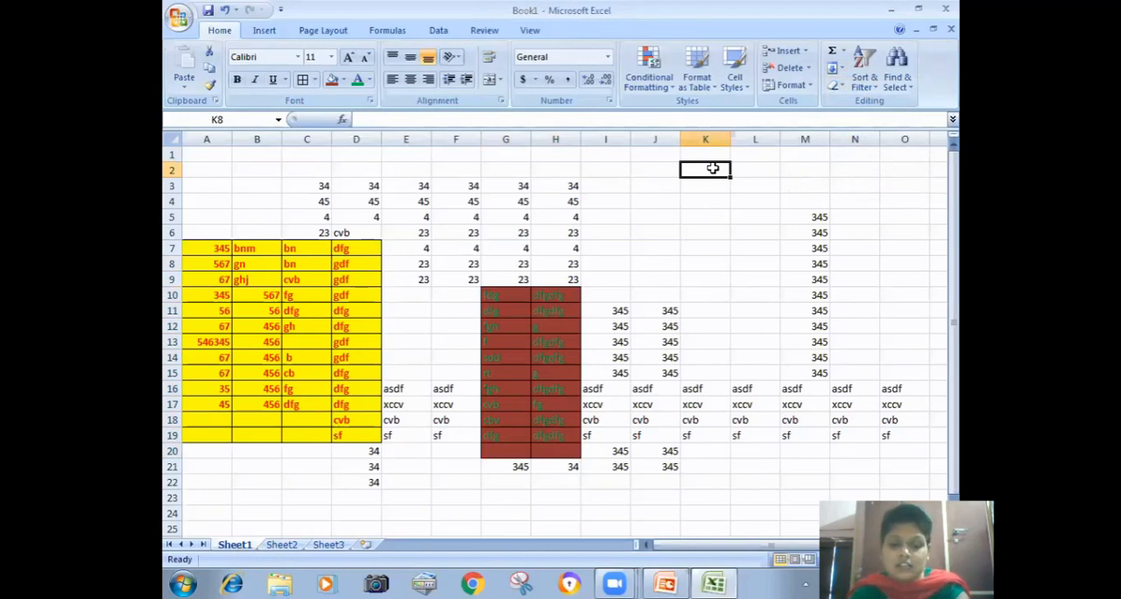
text(1)
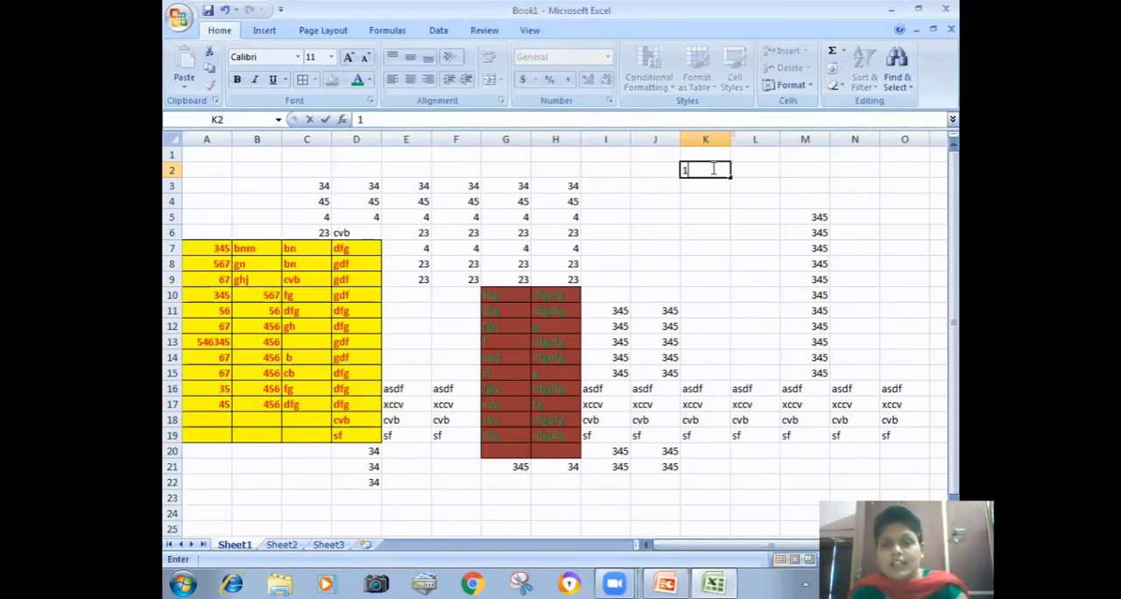
key(Return)
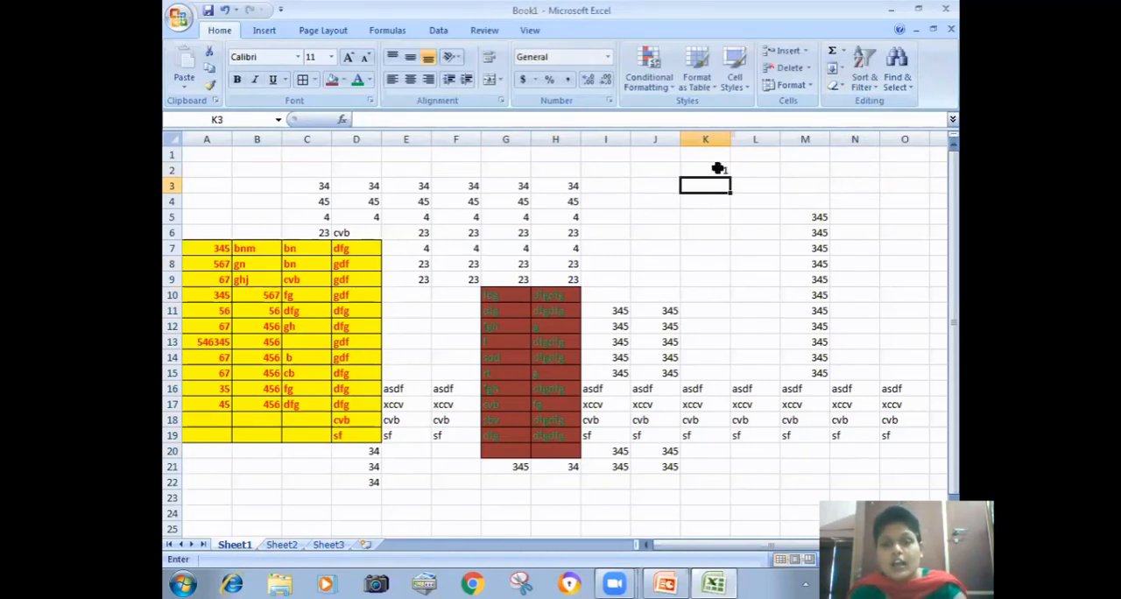
Step: Fill K2:K20 with a linear series in columns, using step value 1 and stop value 20
drag(714, 169, 730, 484)
drag(708, 168, 704, 447)
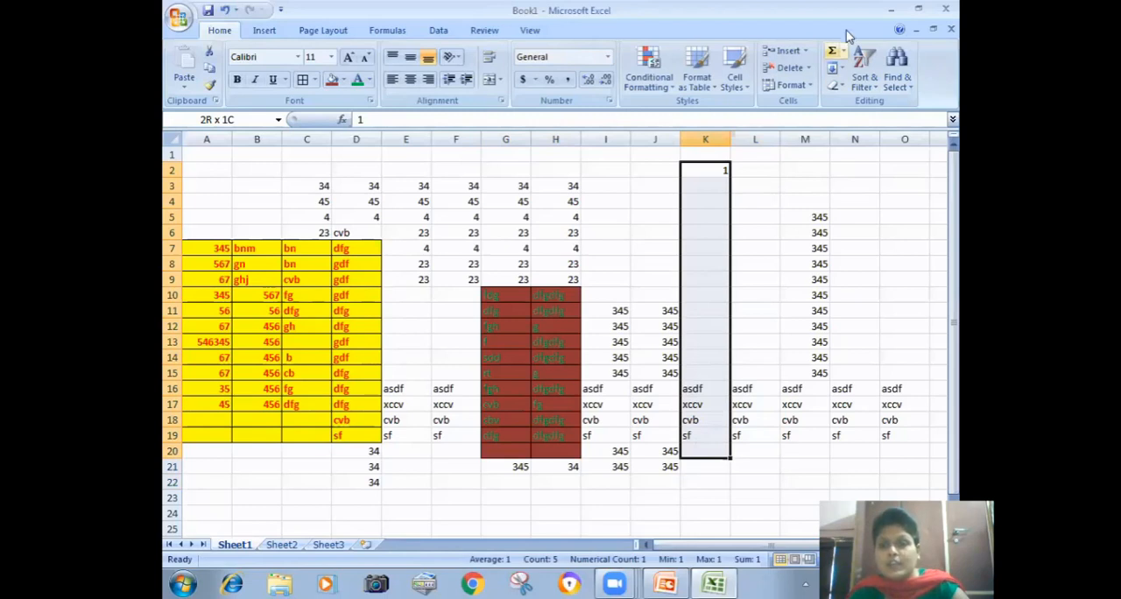
click(842, 70)
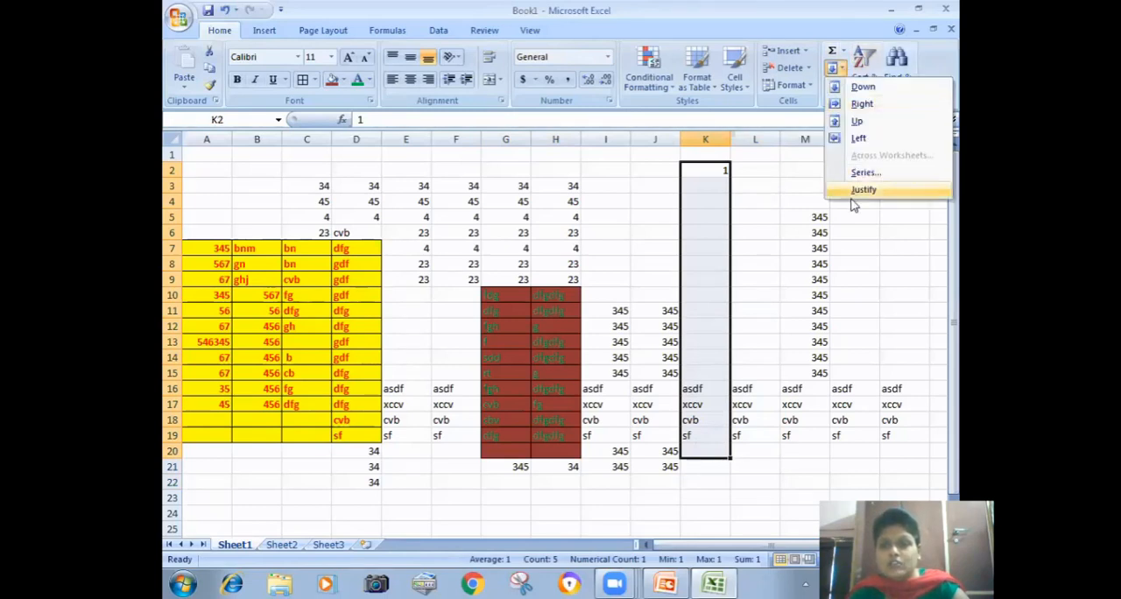
click(863, 172)
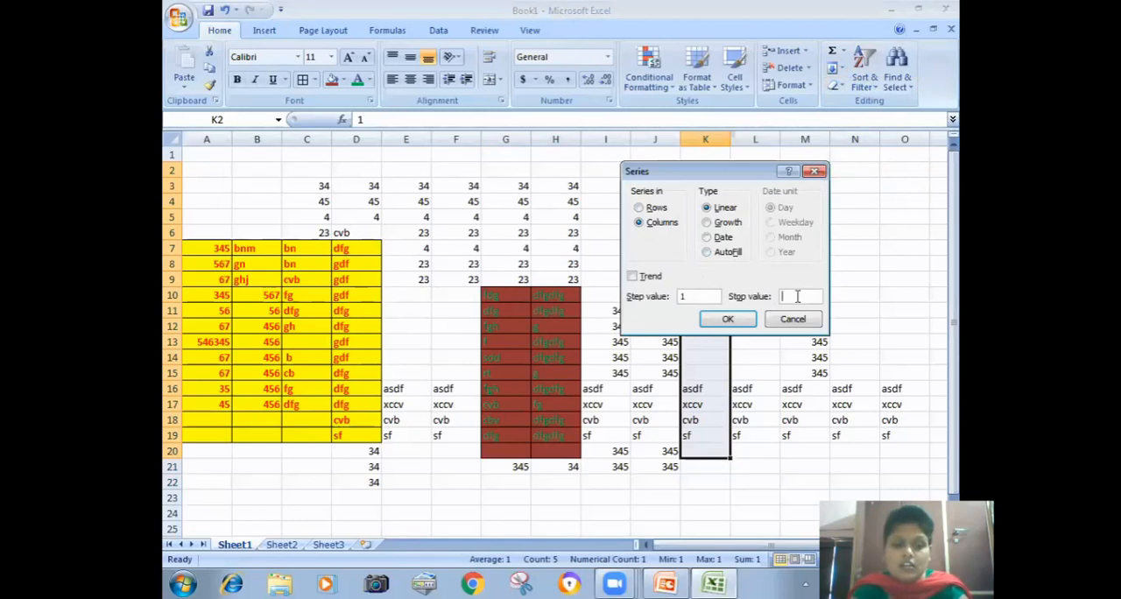
click(728, 319)
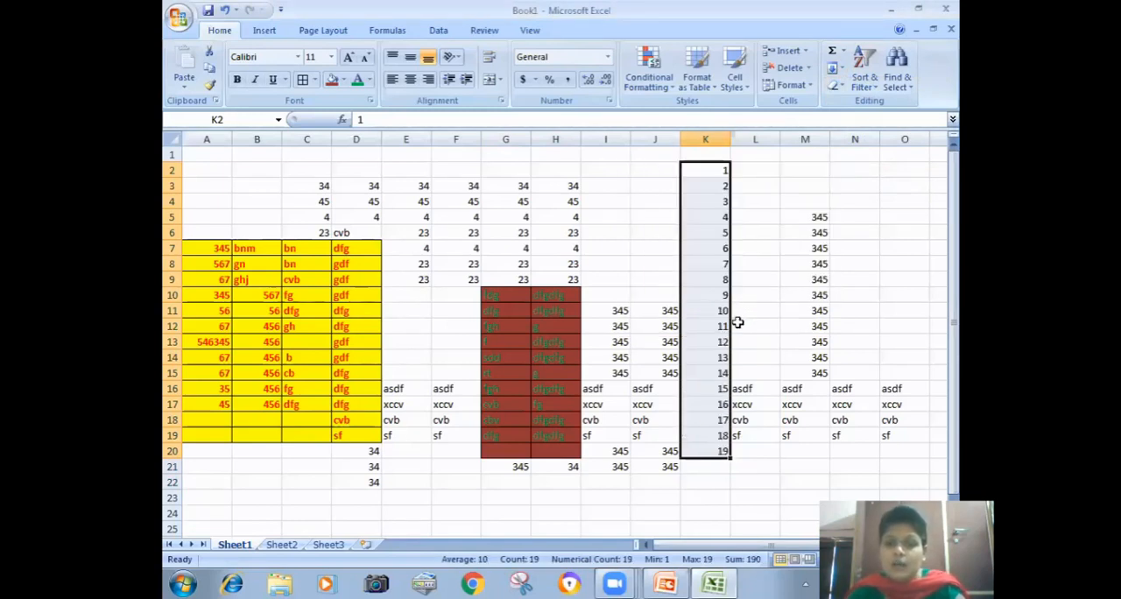
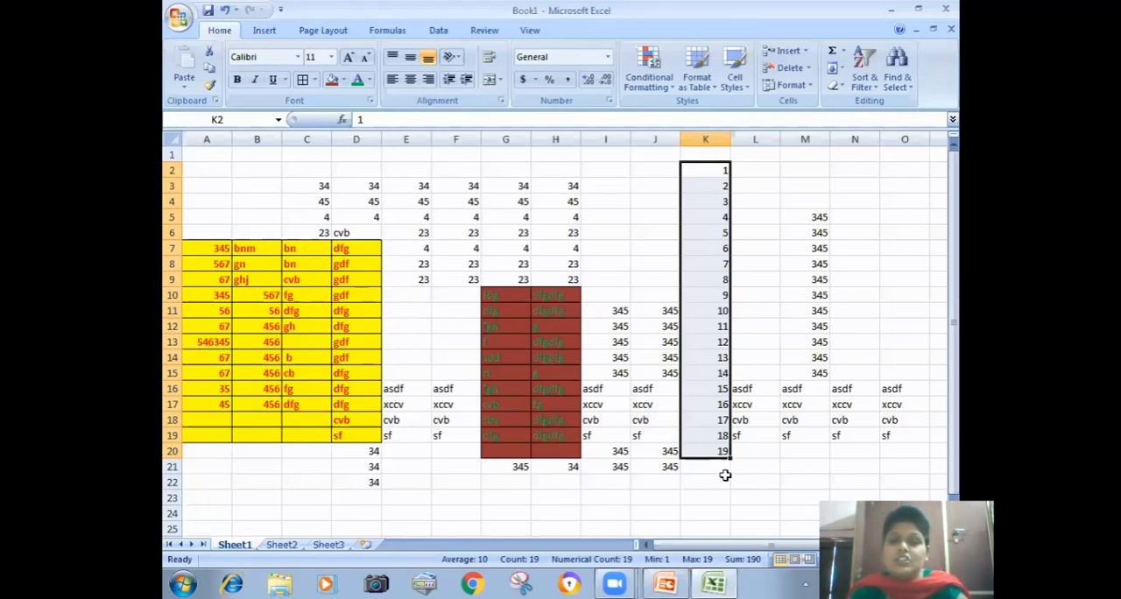
Step: Fill K2:K20 with a growth series in columns, using step value 1
click(842, 68)
click(854, 174)
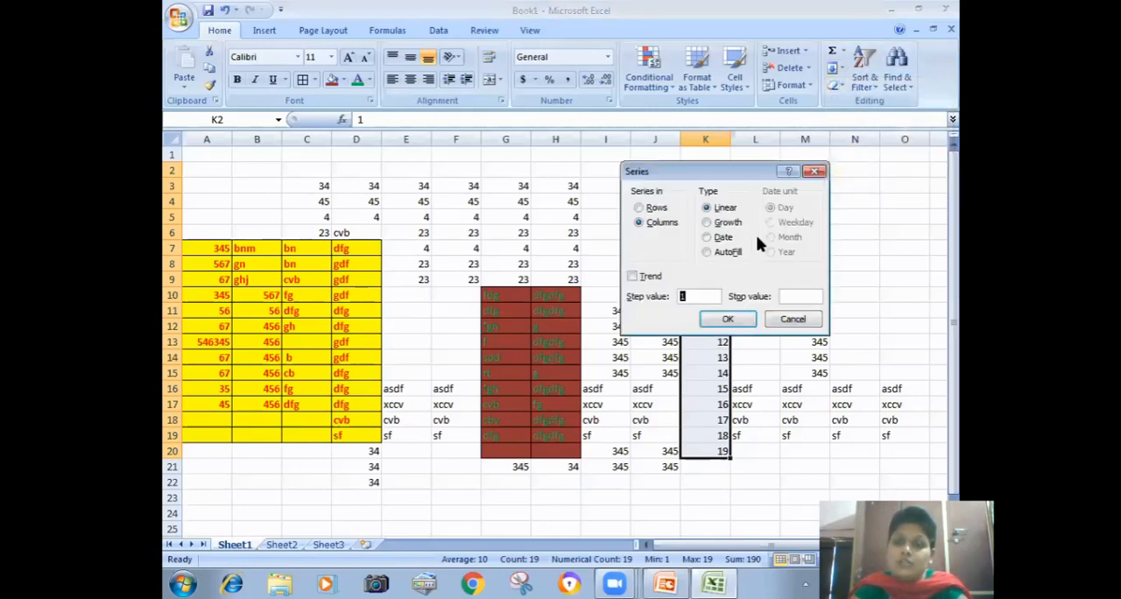
click(707, 239)
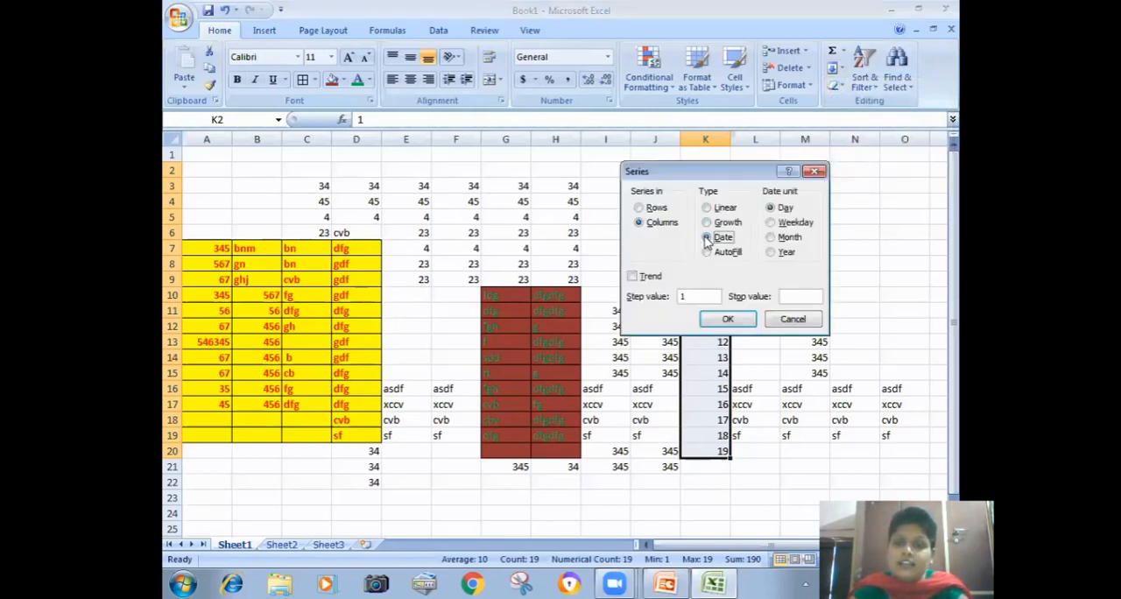
click(707, 224)
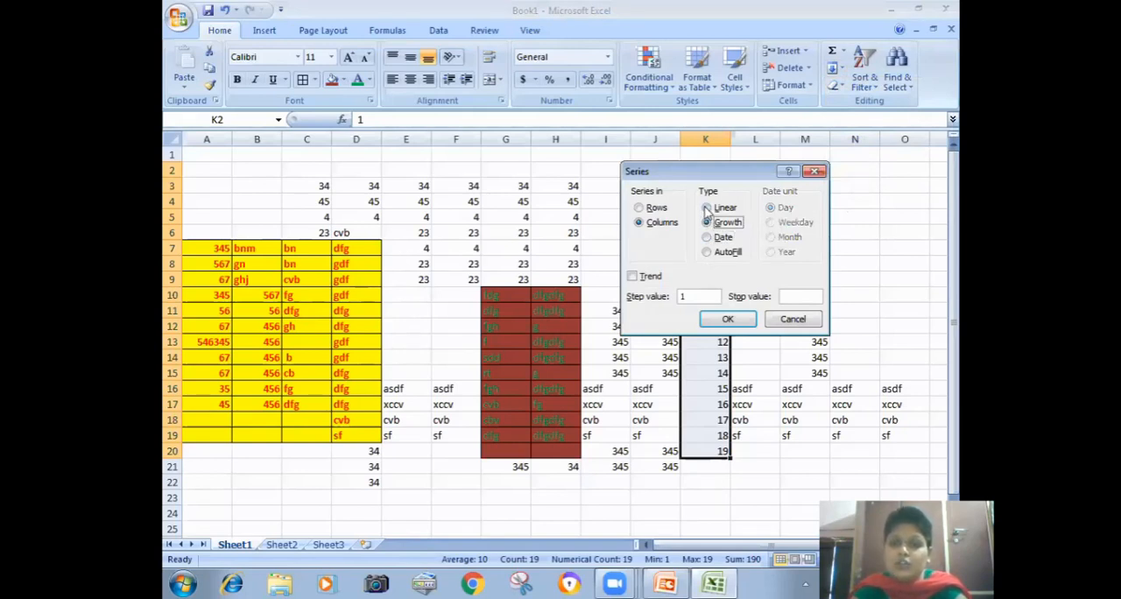
click(706, 210)
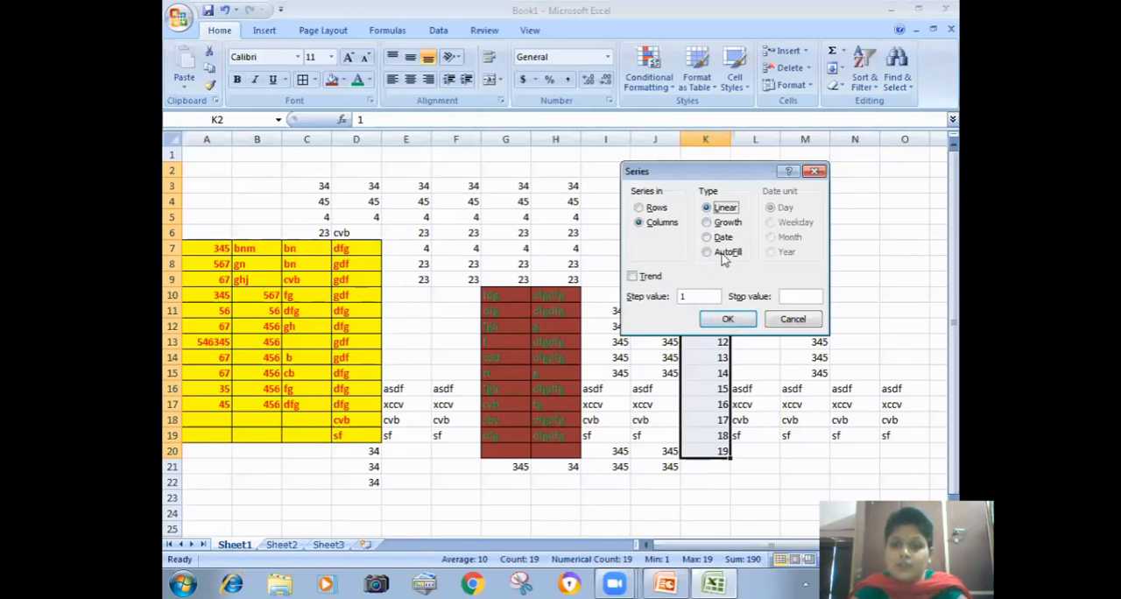
click(728, 223)
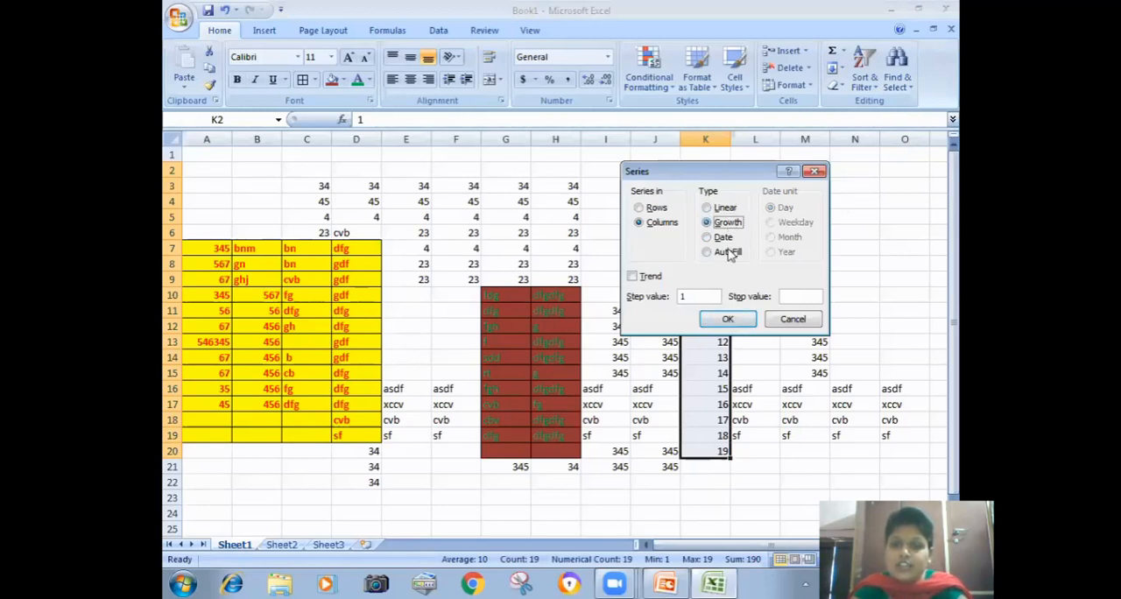
click(727, 319)
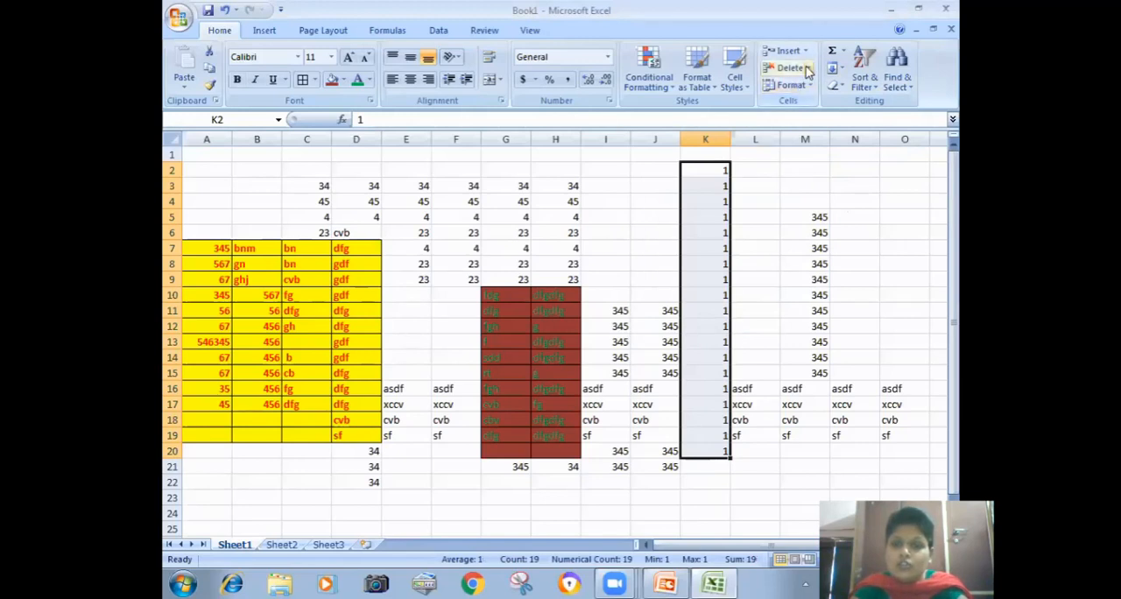
Step: Refill K2:K20 with a linear series in columns, using step value 1
click(841, 70)
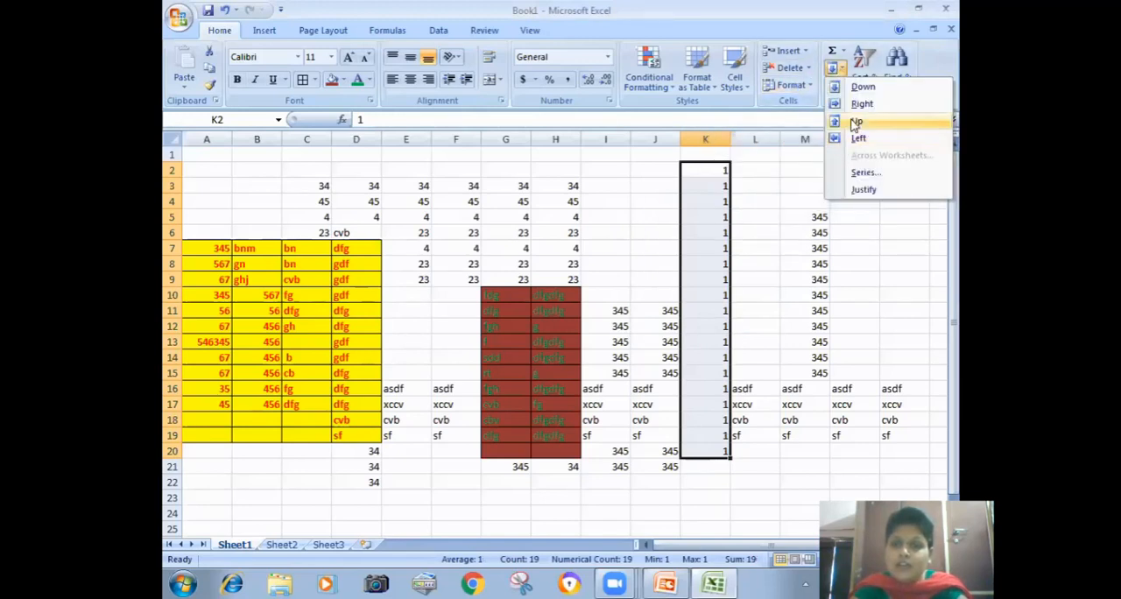
click(861, 173)
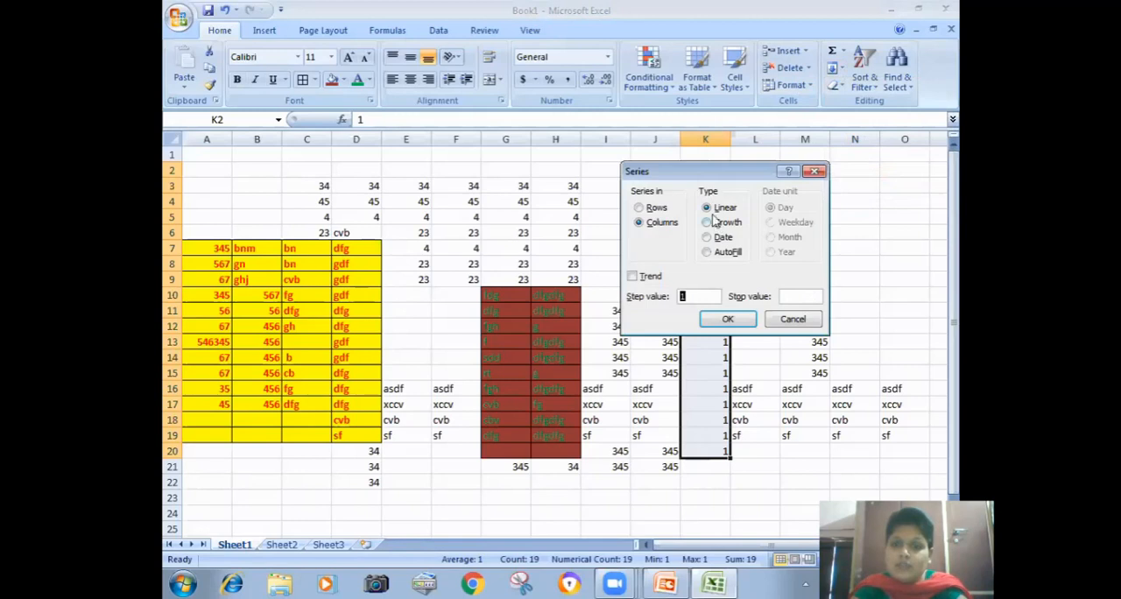
click(712, 209)
click(728, 319)
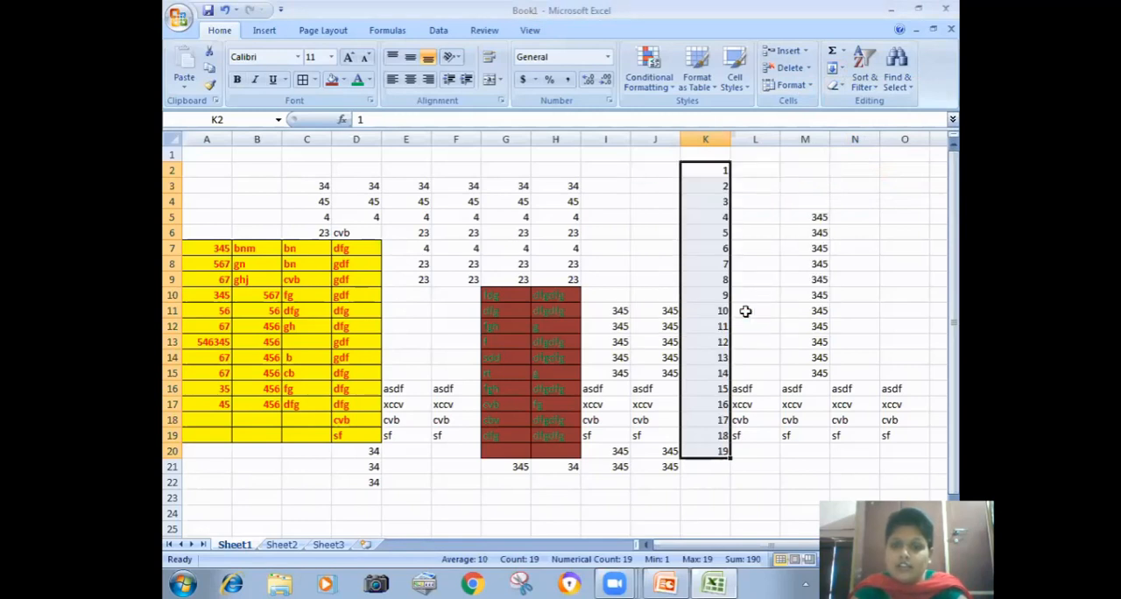
Step: Fill K2:K20 with a date series in columns, using the Month date unit and step value 1
click(842, 72)
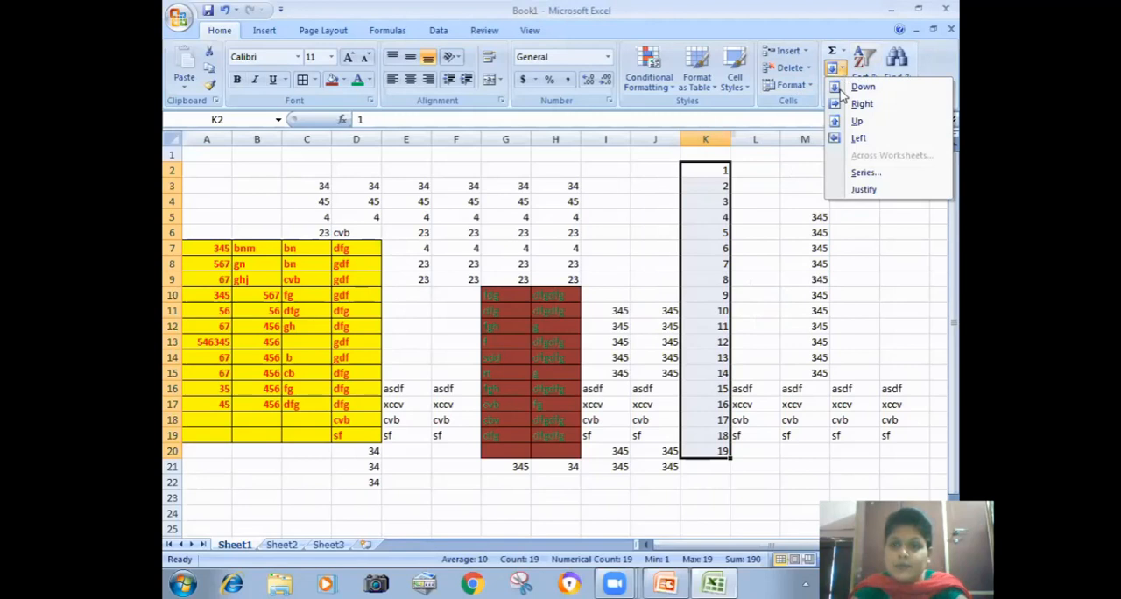
click(858, 169)
click(707, 238)
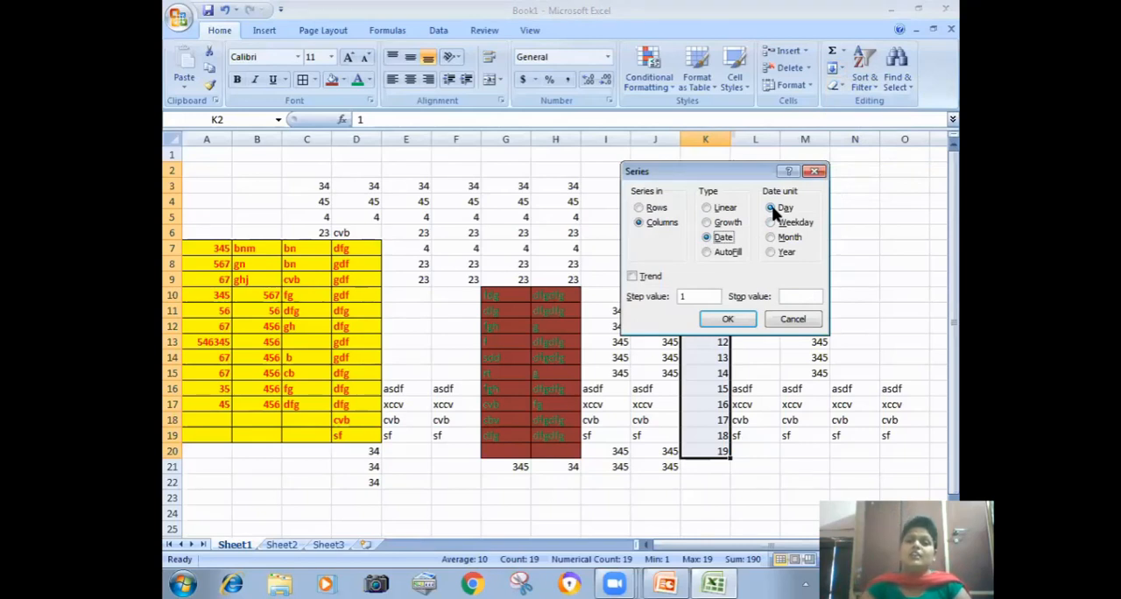
click(771, 236)
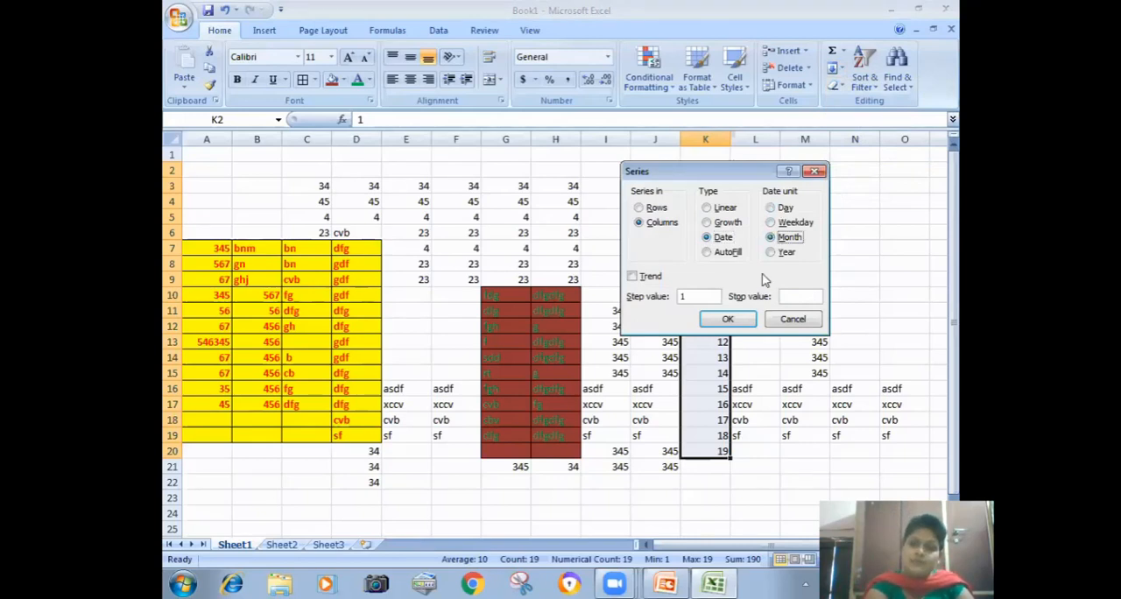
click(725, 320)
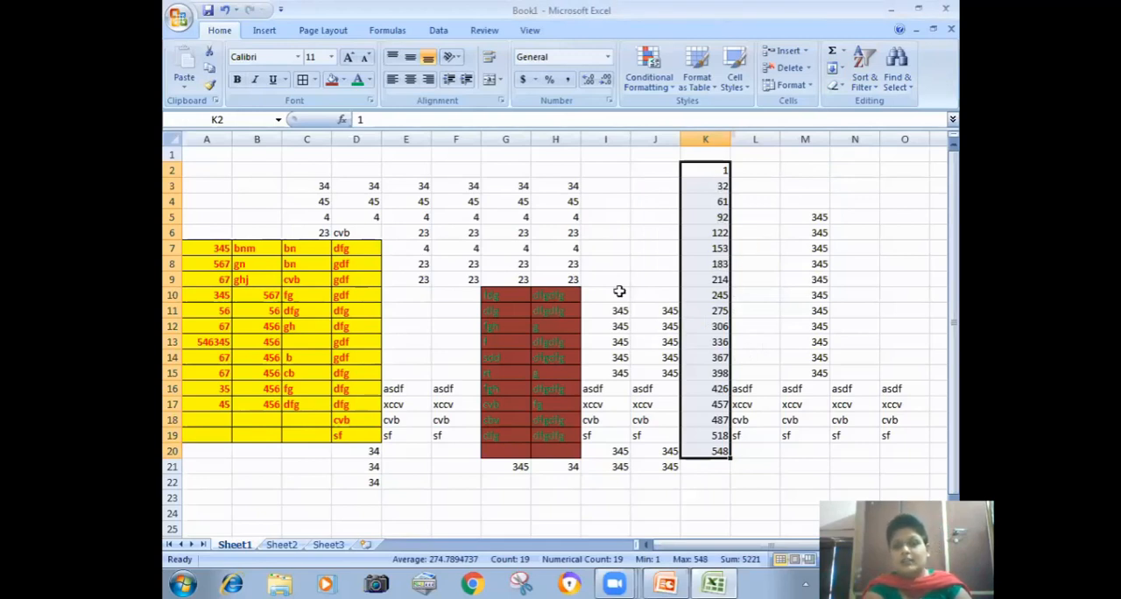
Step: Enter the date 1/1/2020 in cell I3 as the starting value for a date series
click(596, 215)
click(599, 184)
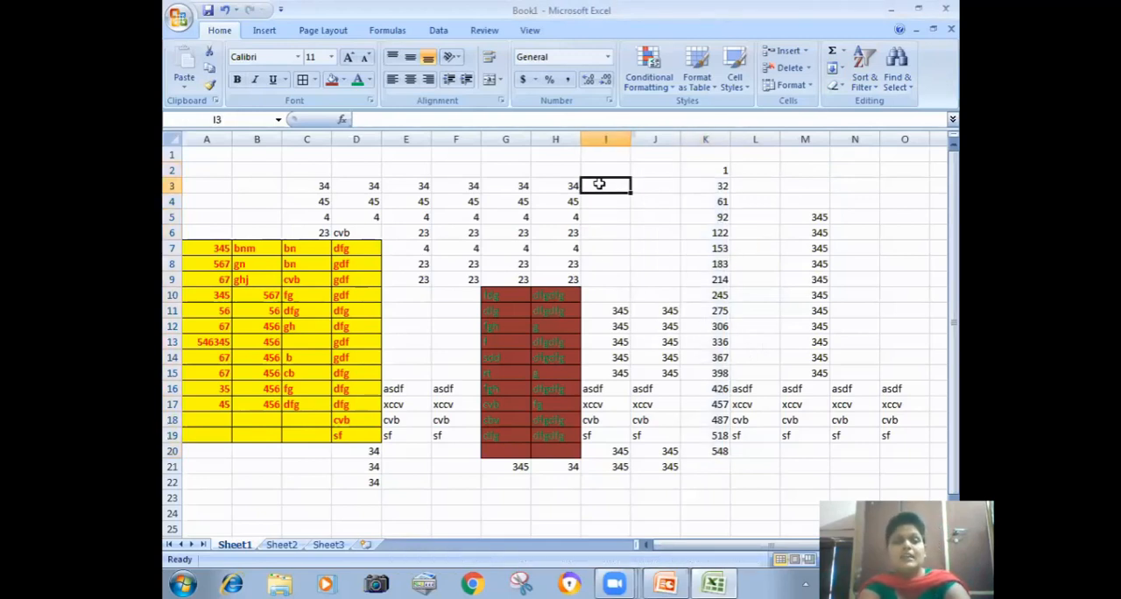
text(1/1/202)
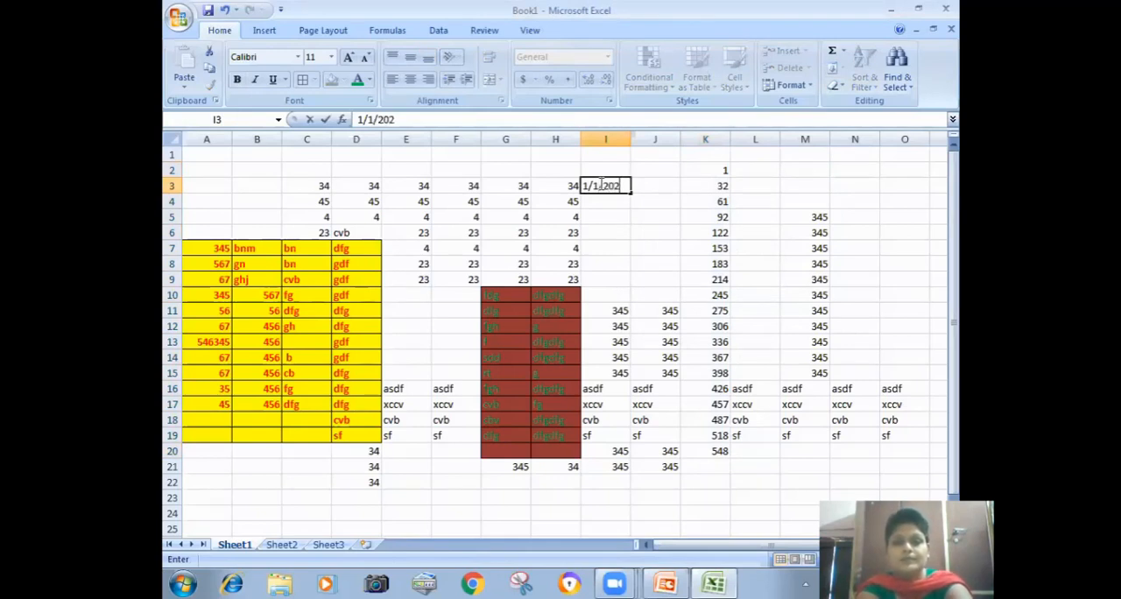
text(0)
click(668, 216)
Step: Fill I3:I20 with a date series by month, using step value 1, and widen column I to fit the dates
drag(617, 189, 583, 457)
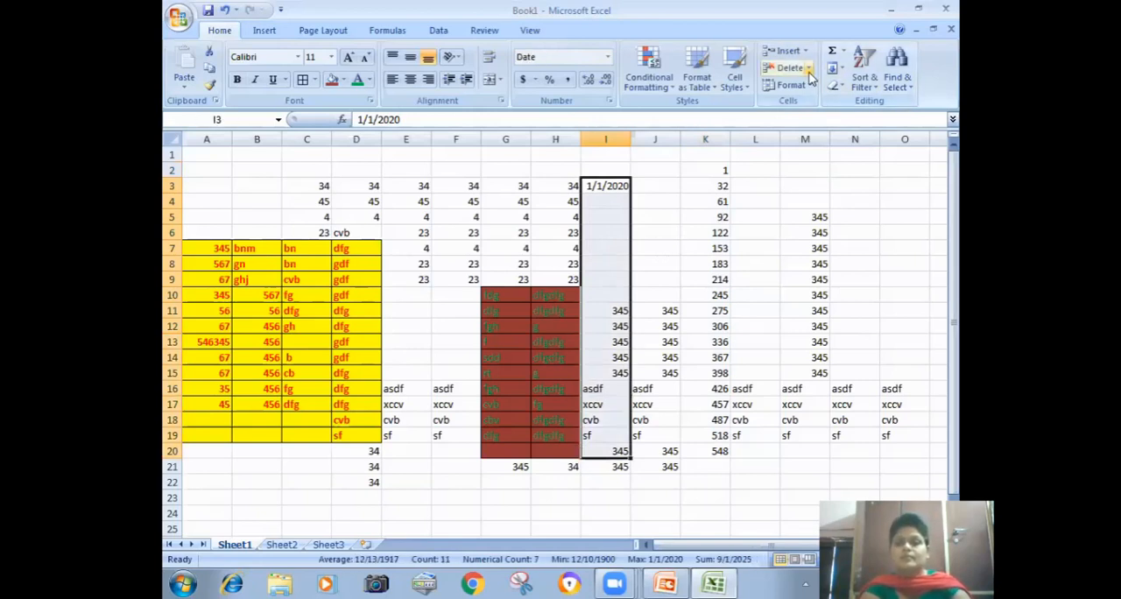
click(839, 69)
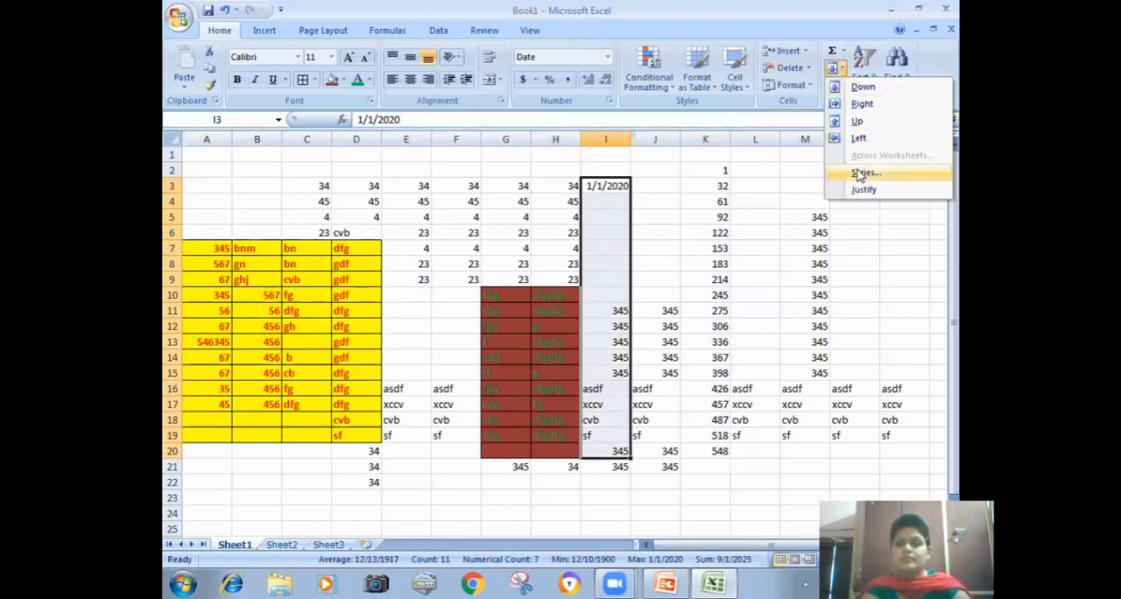
click(860, 173)
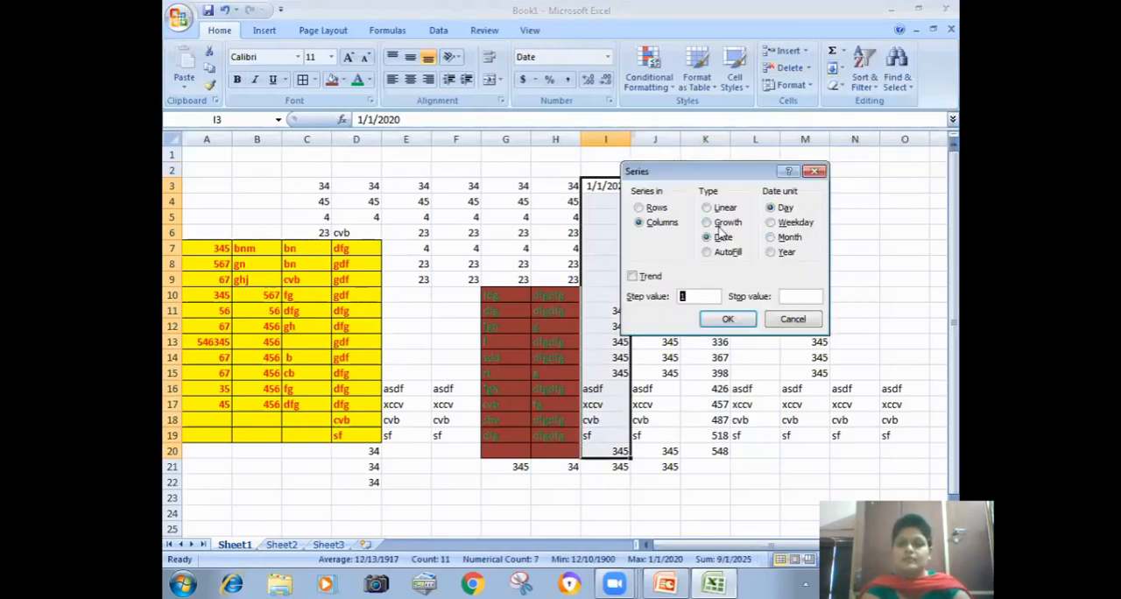
click(782, 238)
click(726, 319)
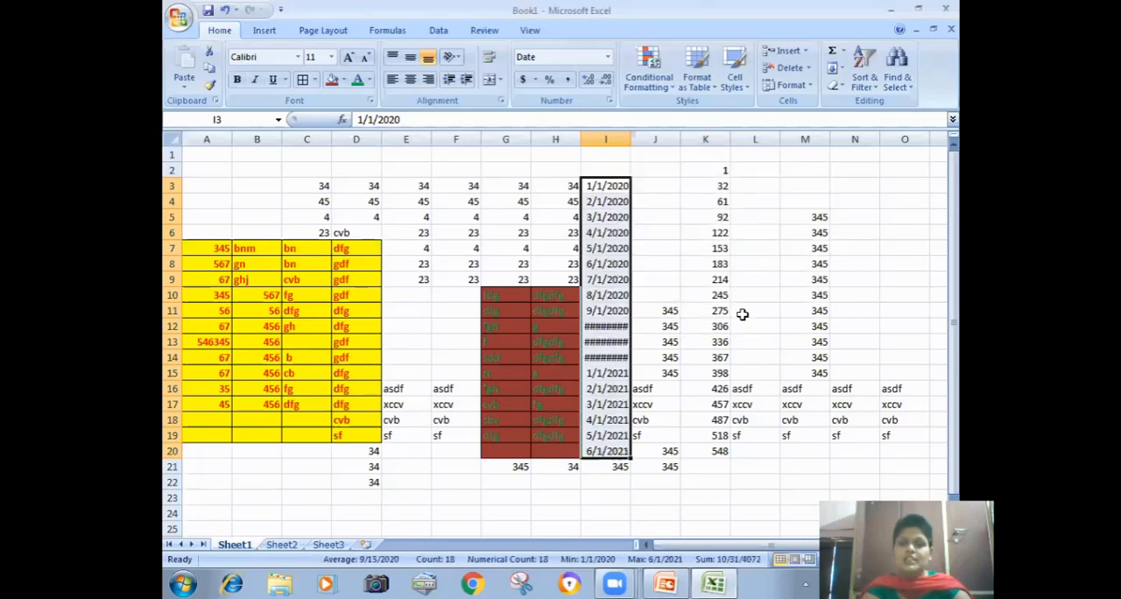
drag(630, 140, 664, 145)
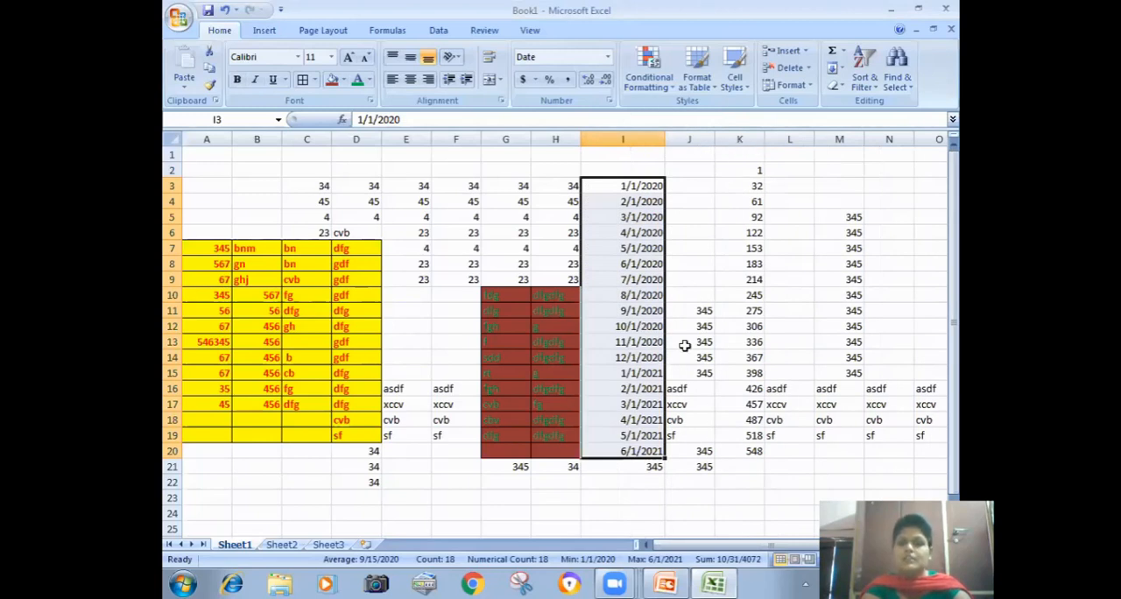
Step: Refill I3:I20 with a date series by year in columns, using step value 1
click(837, 68)
click(863, 172)
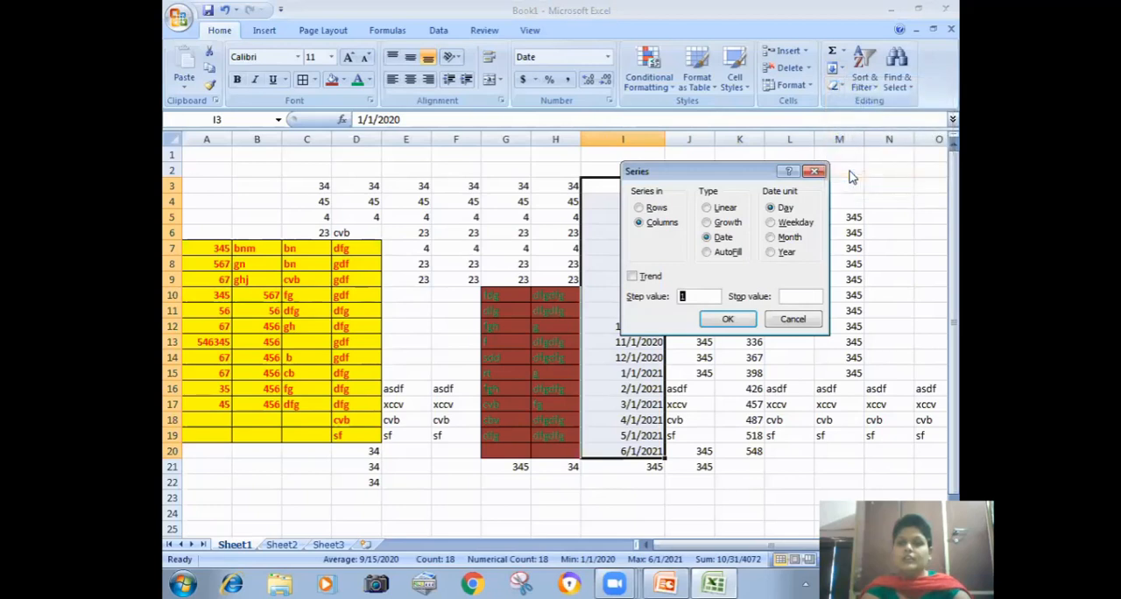
click(771, 251)
click(723, 321)
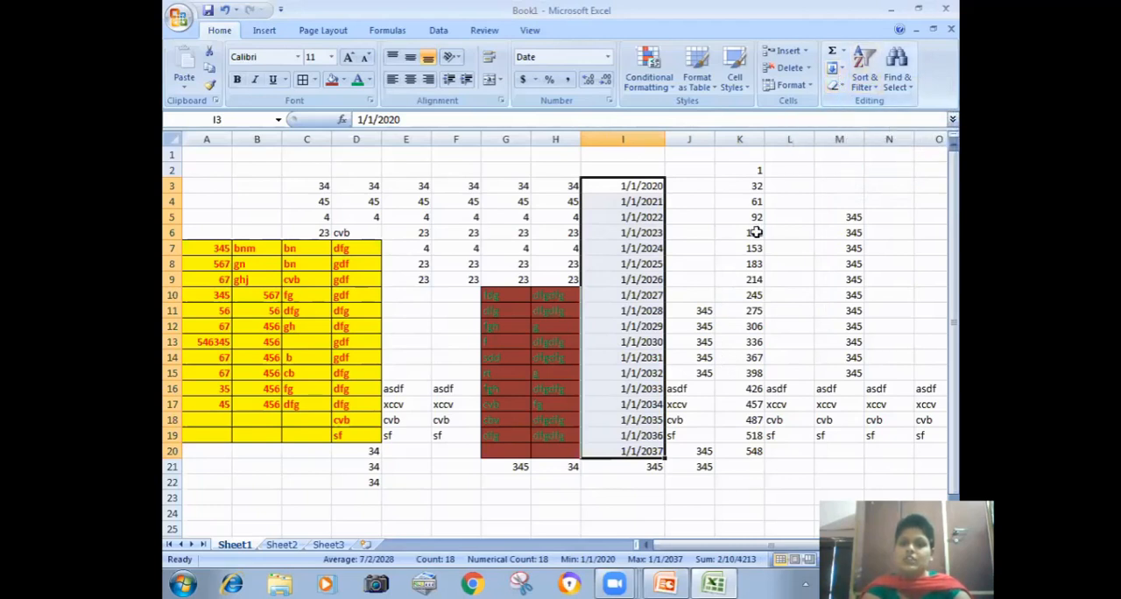
click(689, 223)
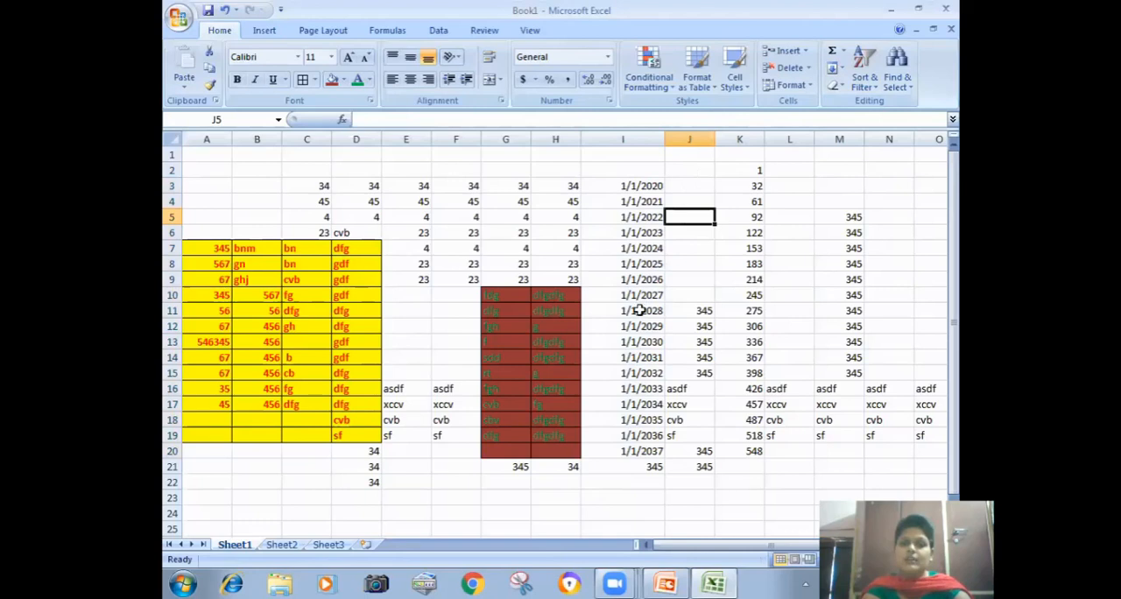
Step: Enter the sample text "dfjkg fjkdhjkd djskh jdkh djkfhjsdhfd jdkh jkdh jkf hjskfhskjd fsdj hhsjkdfh" in cell E23
click(397, 501)
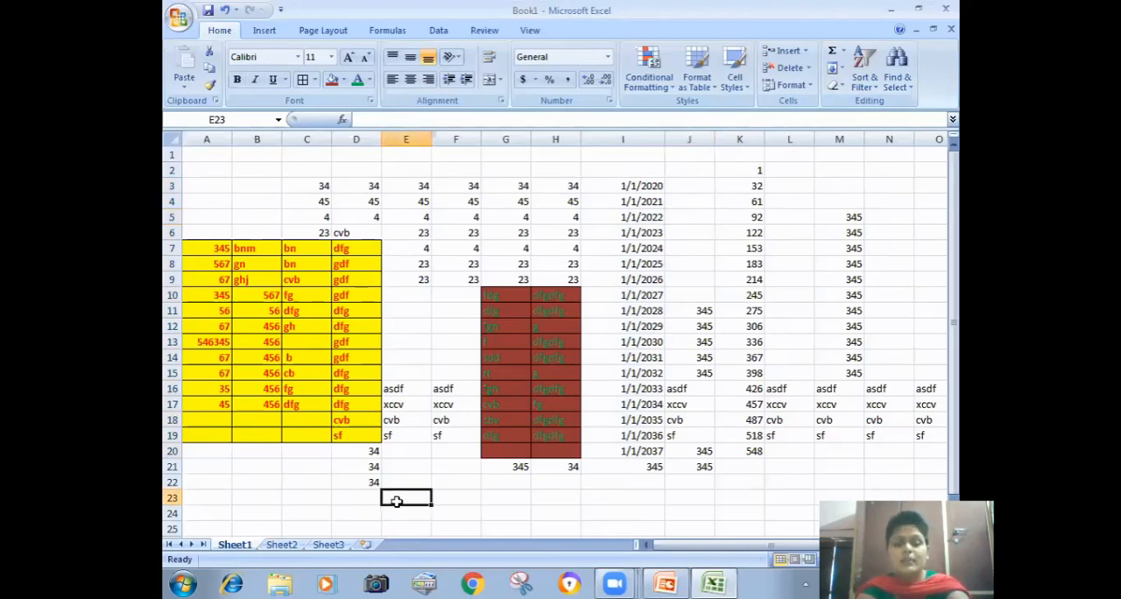
text(dfjkg fjkdhjkd djskh j)
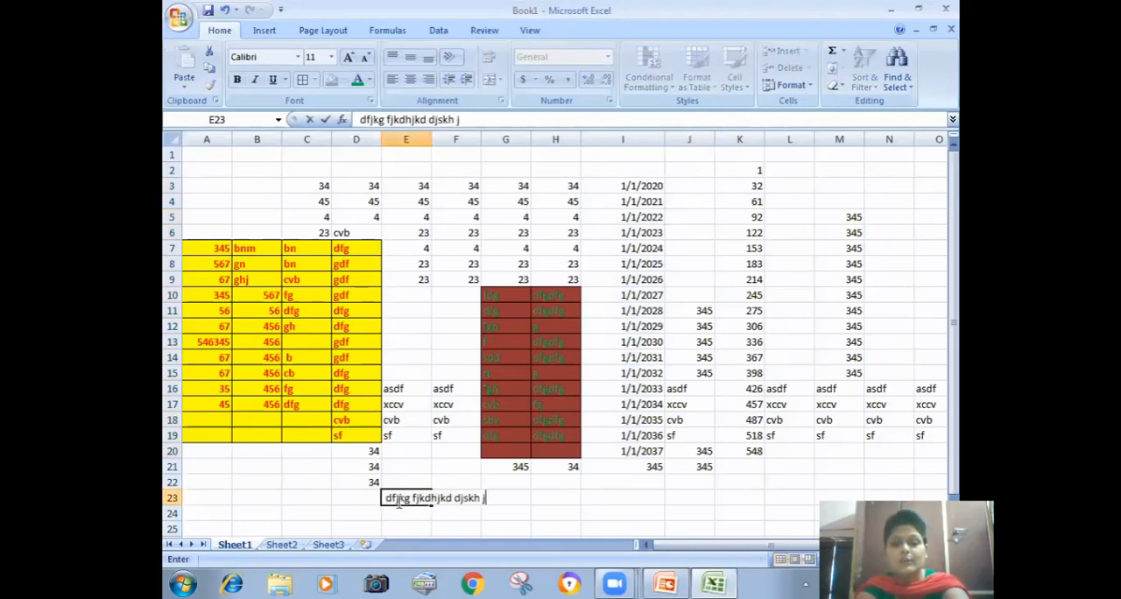
text(dkh djkfhjsdhfd jdkh j)
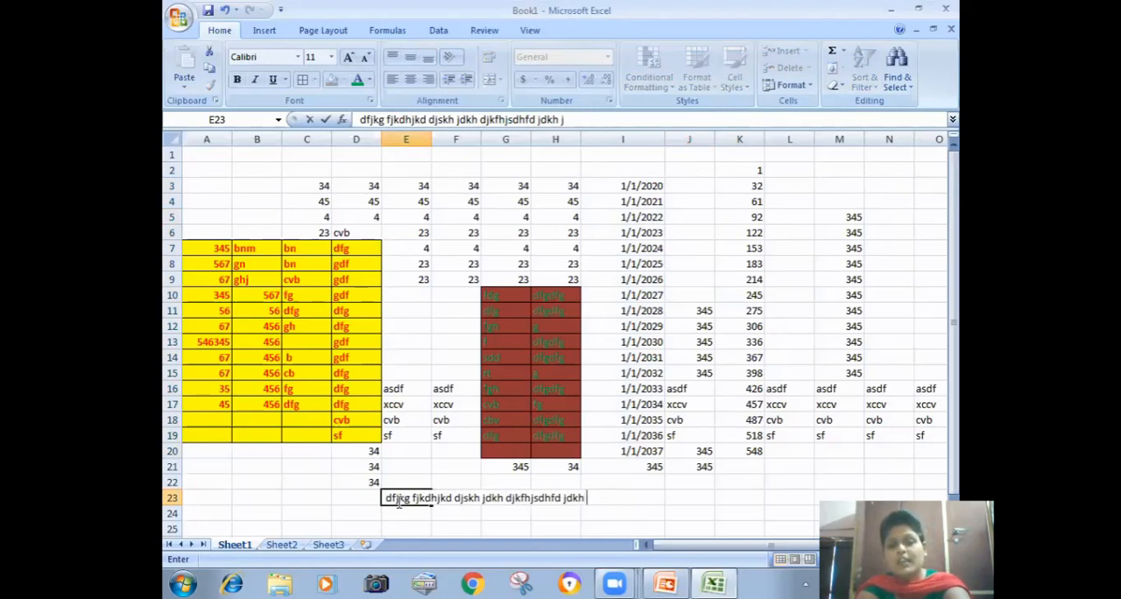
text(kdh jkf hjskfhskjd fsdj hhsjkdfh)
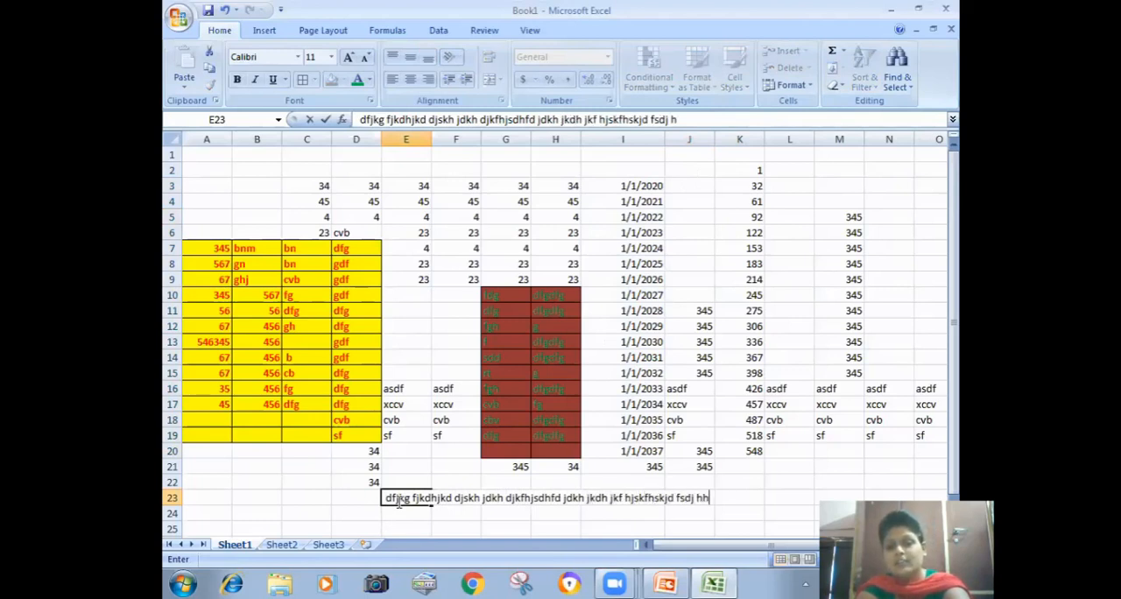
click(343, 480)
Step: Justify the long text in E23 so it is distributed down column E, allowing it to extend below the selection
click(393, 496)
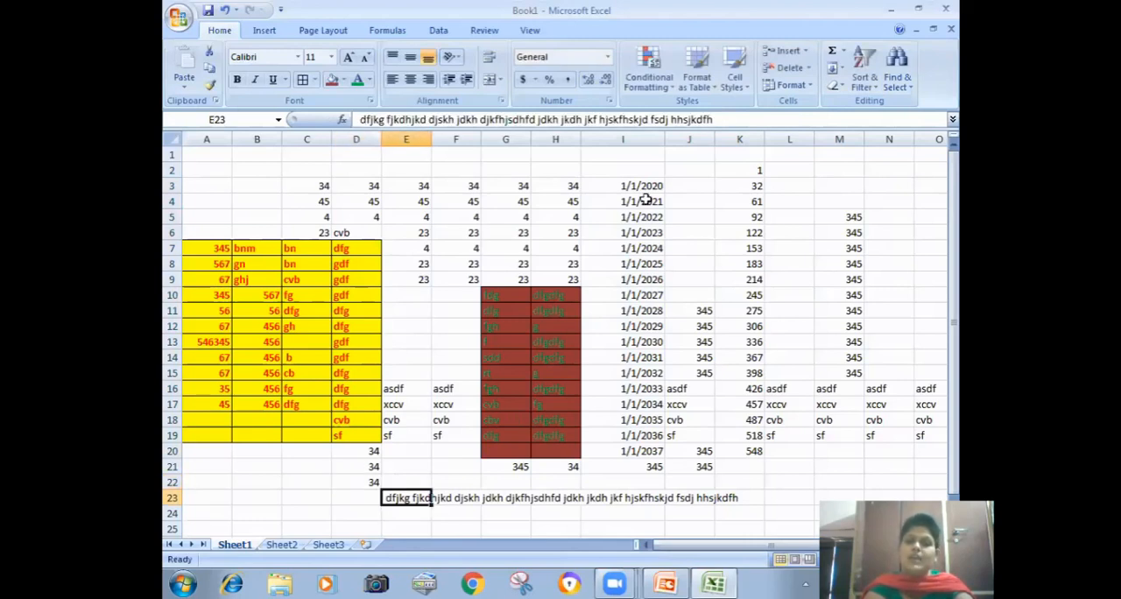
click(839, 69)
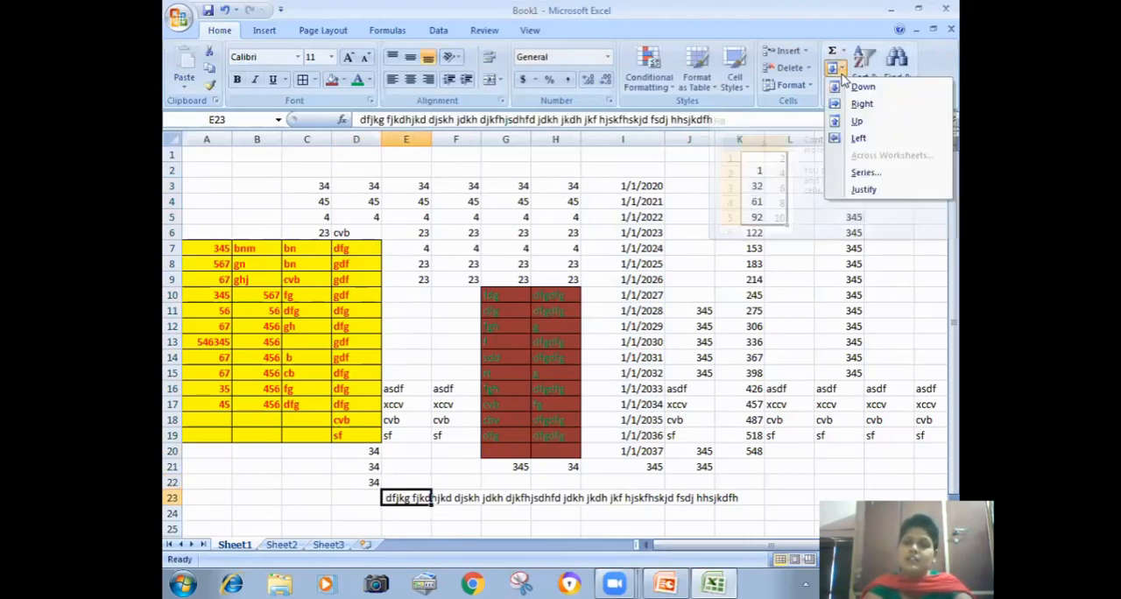
click(857, 190)
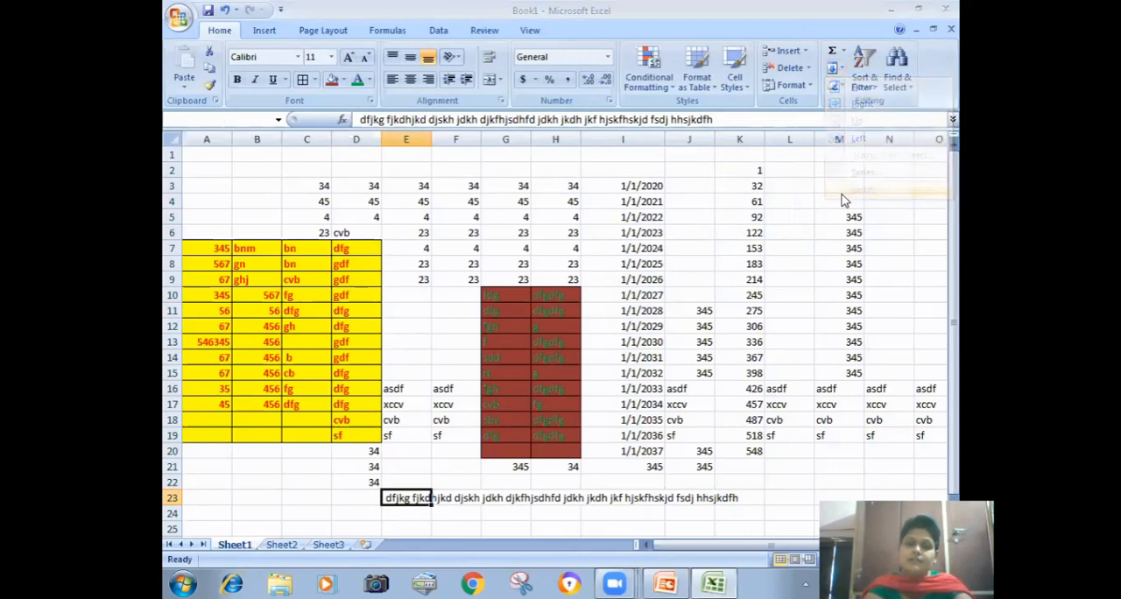
click(529, 330)
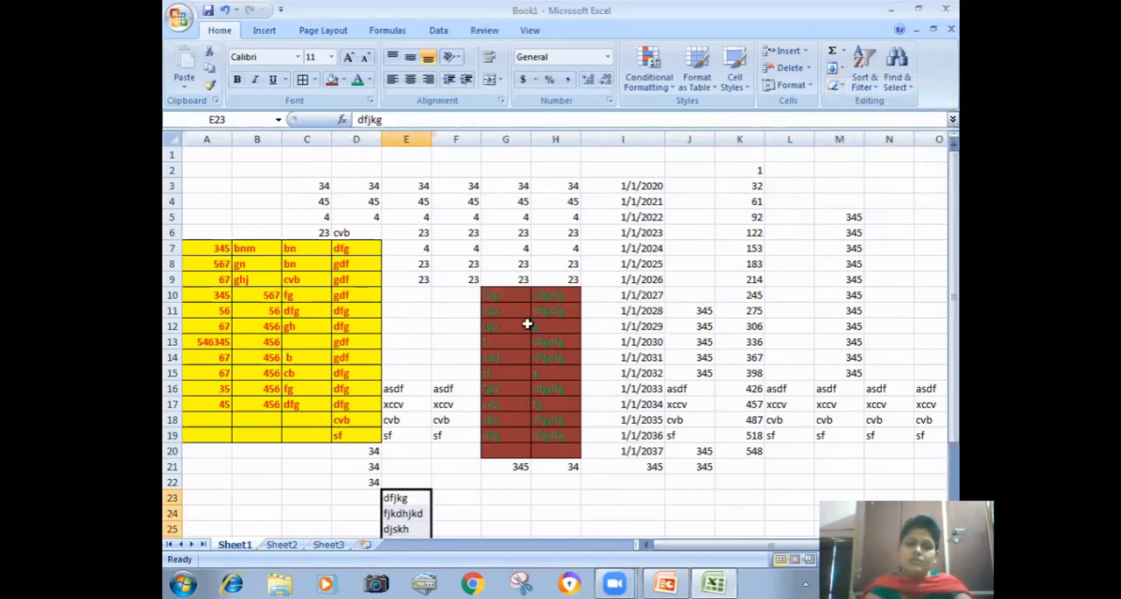
drag(958, 291, 959, 396)
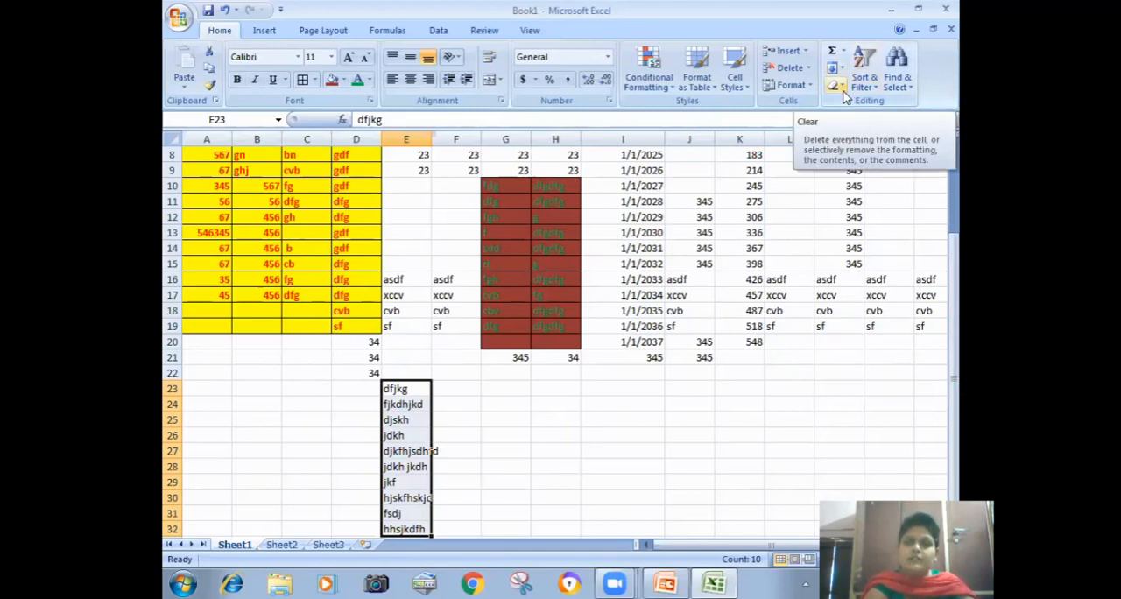
Step: Clear all contents and formatting from every cell of Sheet1
click(689, 263)
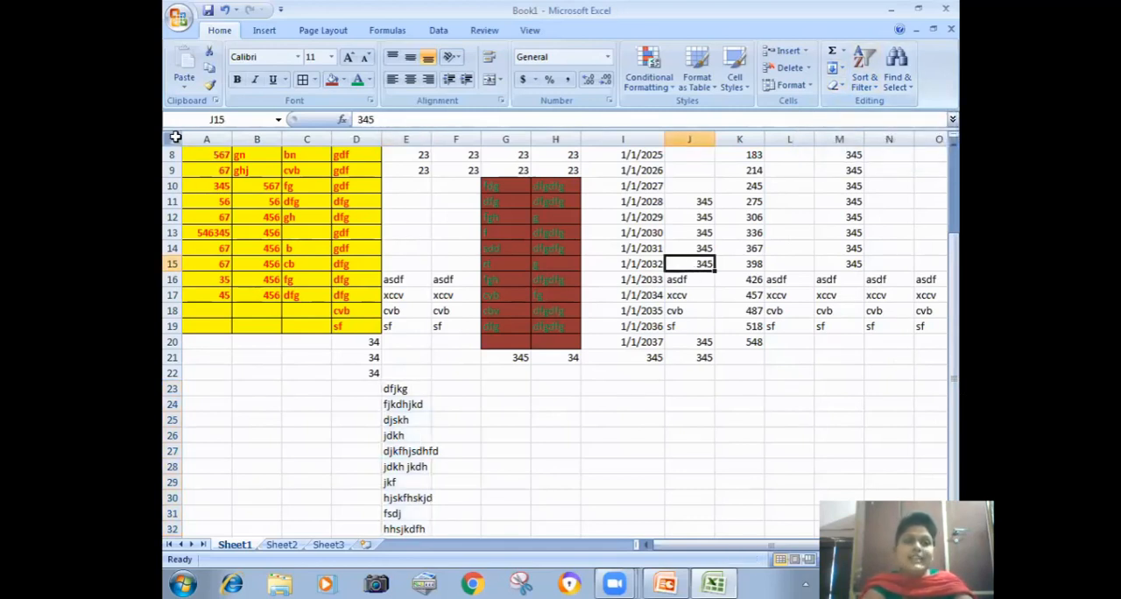
click(175, 137)
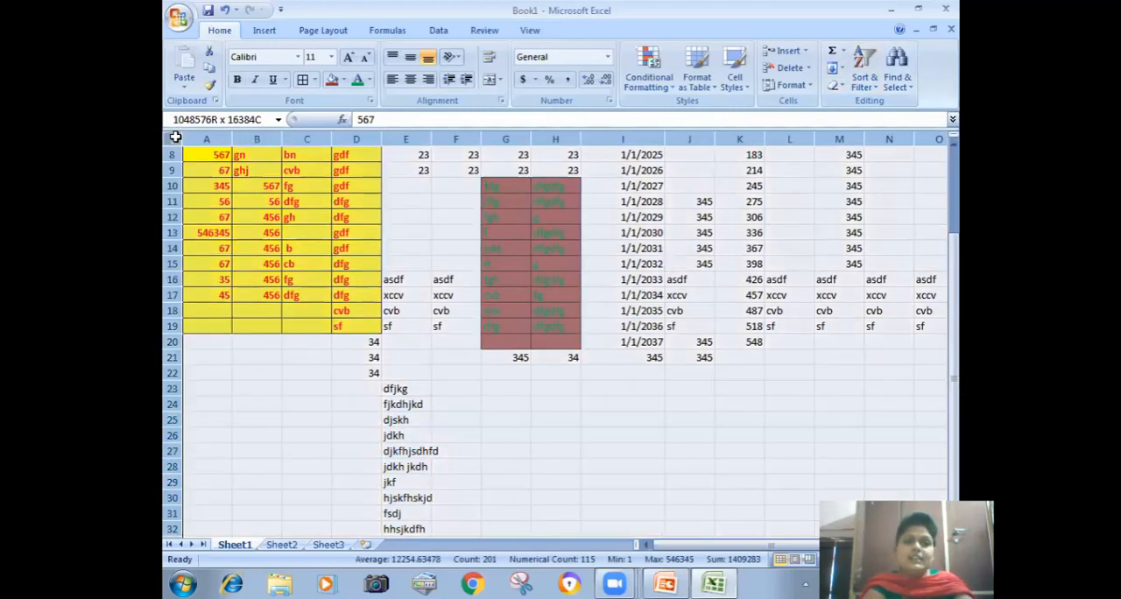
click(836, 86)
click(845, 104)
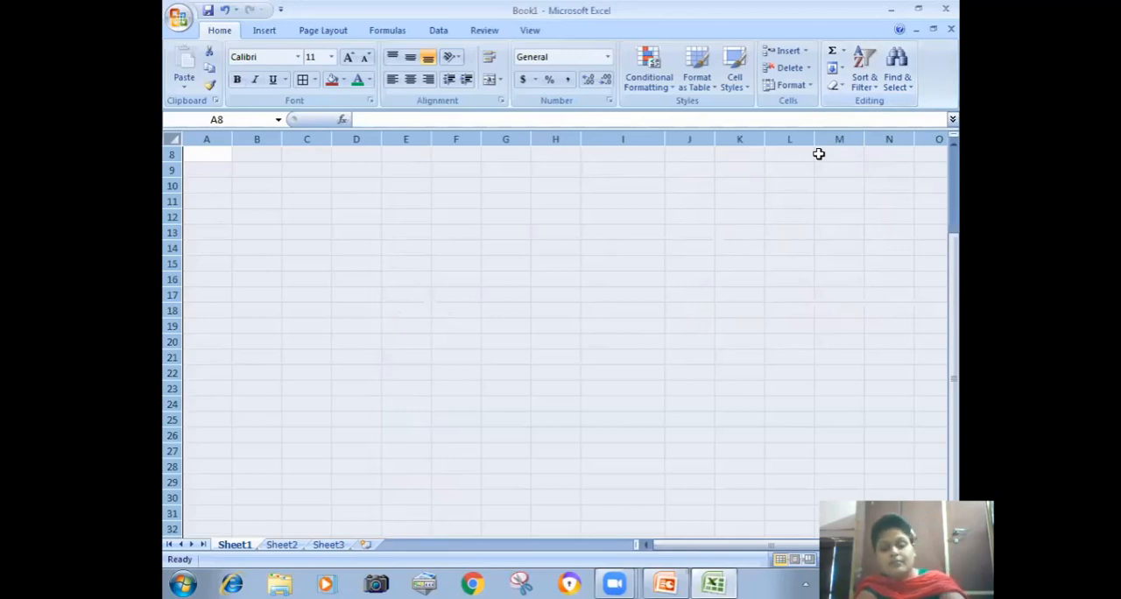
Step: Undo the Clear All and remove only the formatting from every cell of Sheet1
key(ctrl+z)
click(842, 85)
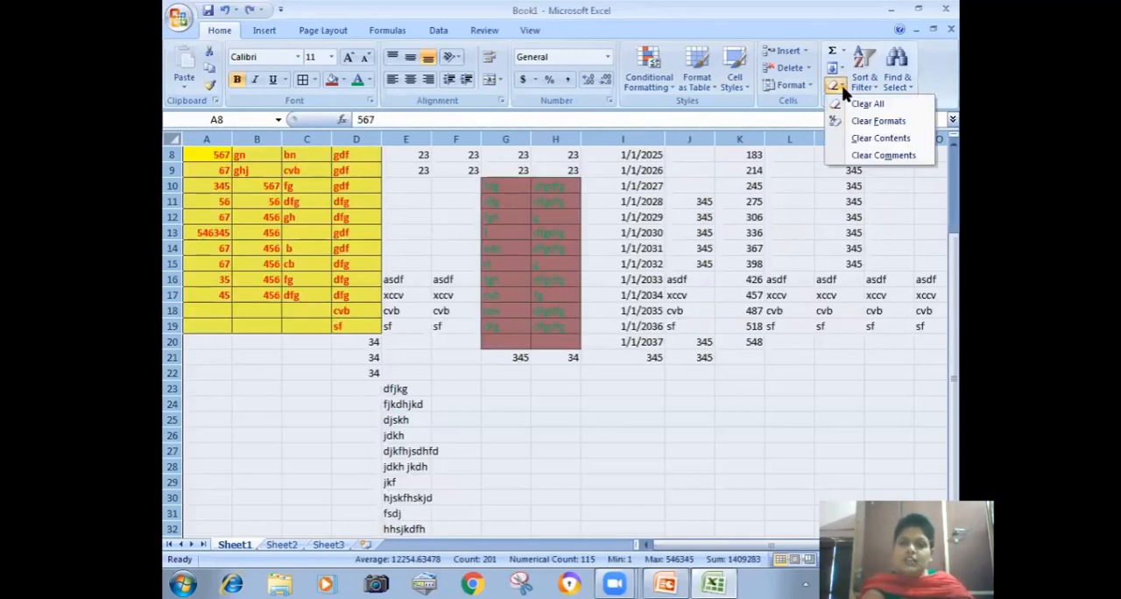
click(843, 125)
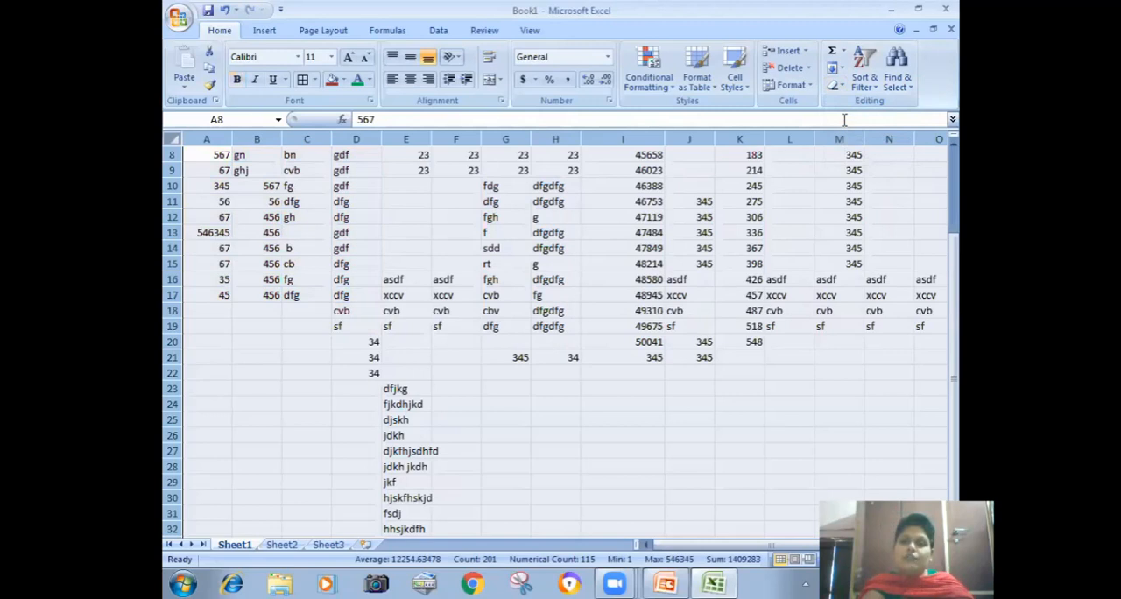
Step: Clear only the contents of every cell of Sheet1 and undo that clearing
click(842, 85)
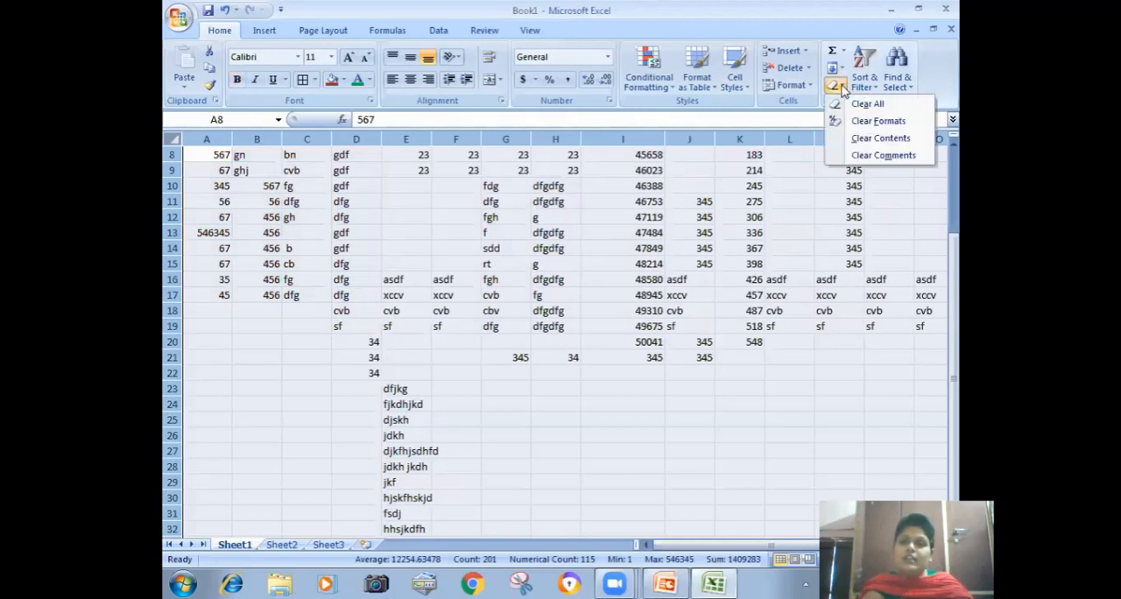
click(852, 143)
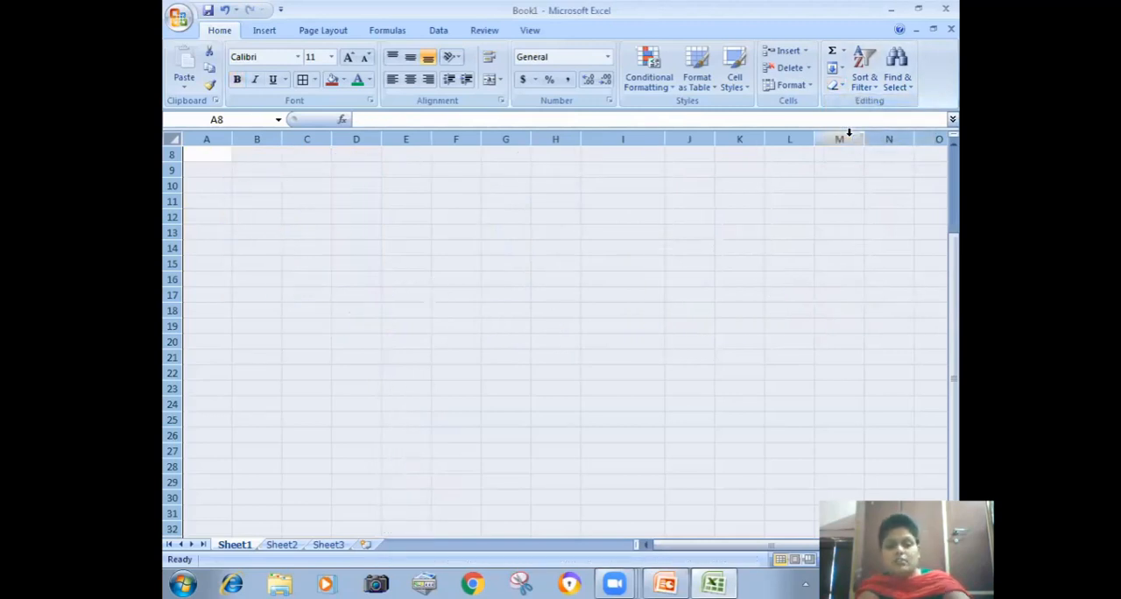
key(ctrl+z)
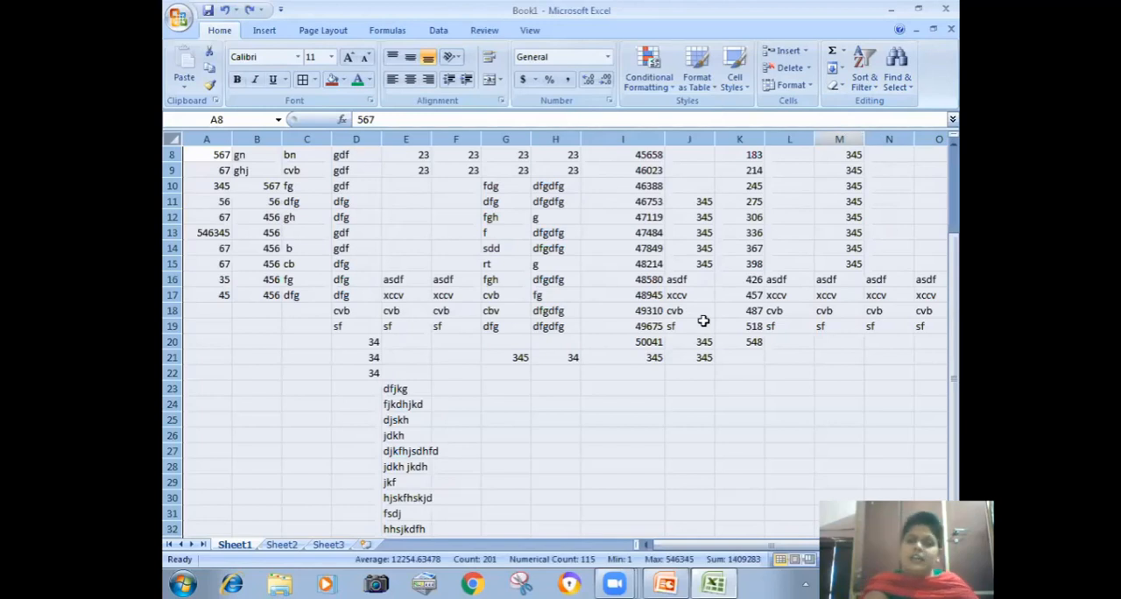
Step: Add new comments without any typed text to cells I13, H16 and D12
click(624, 226)
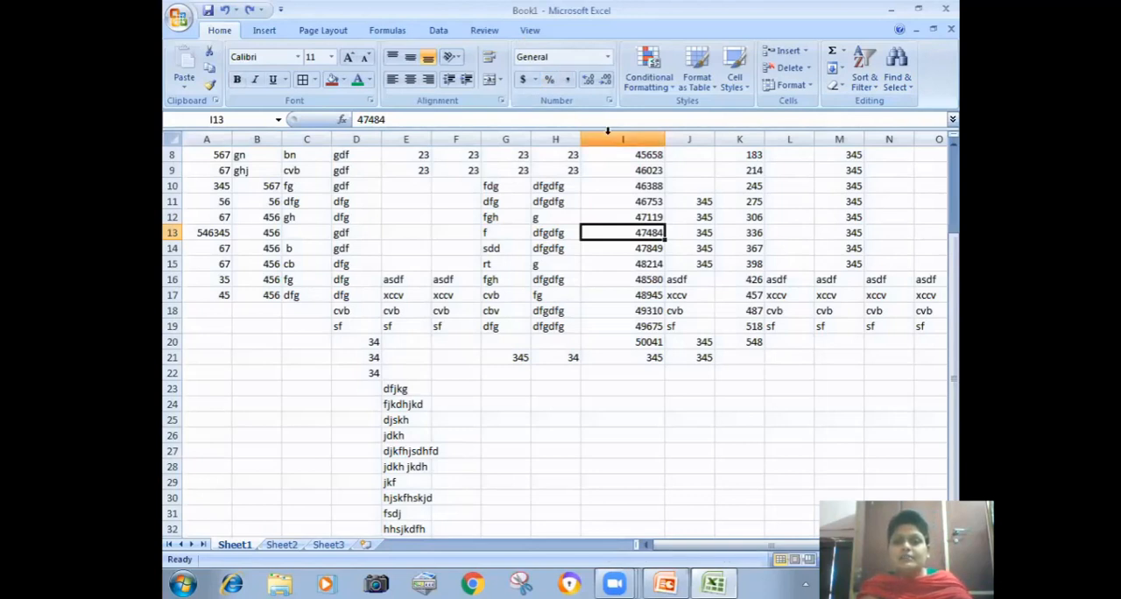
click(484, 30)
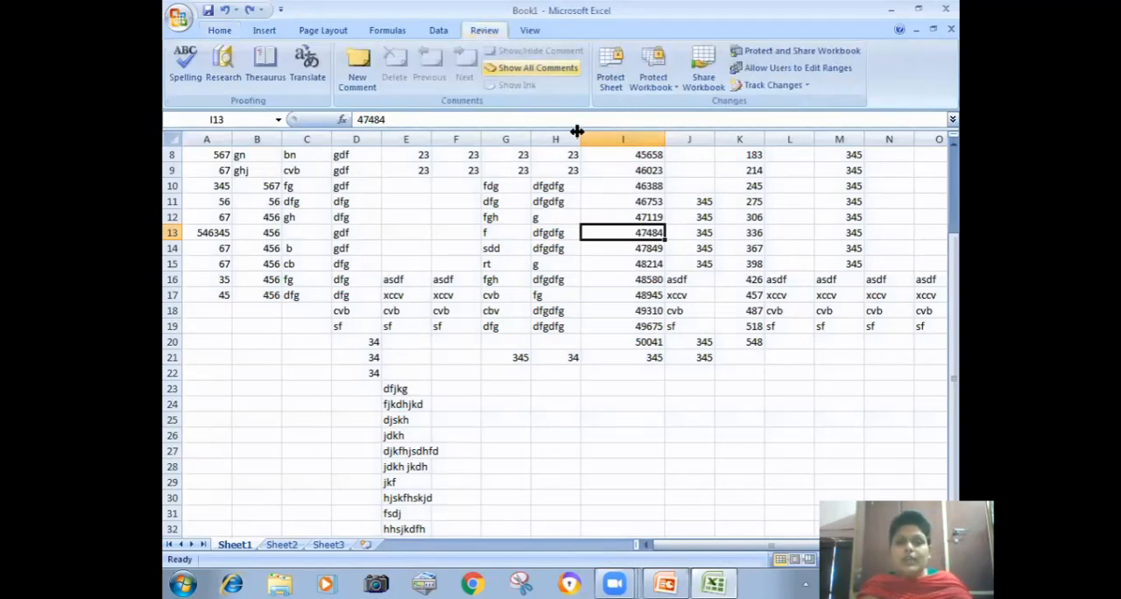
click(357, 66)
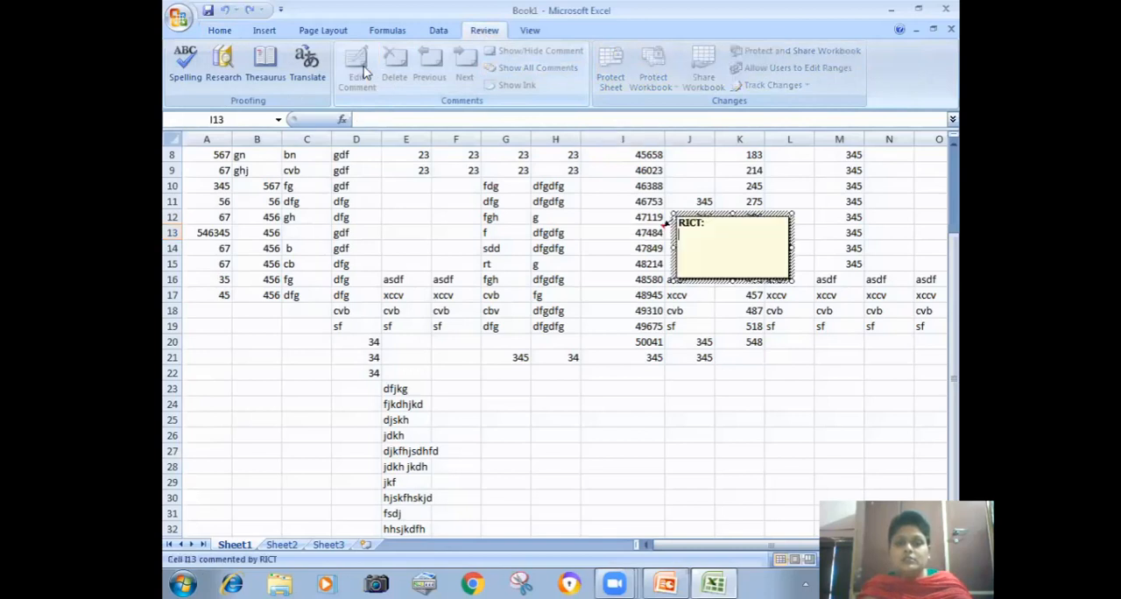
click(532, 280)
click(357, 70)
click(341, 219)
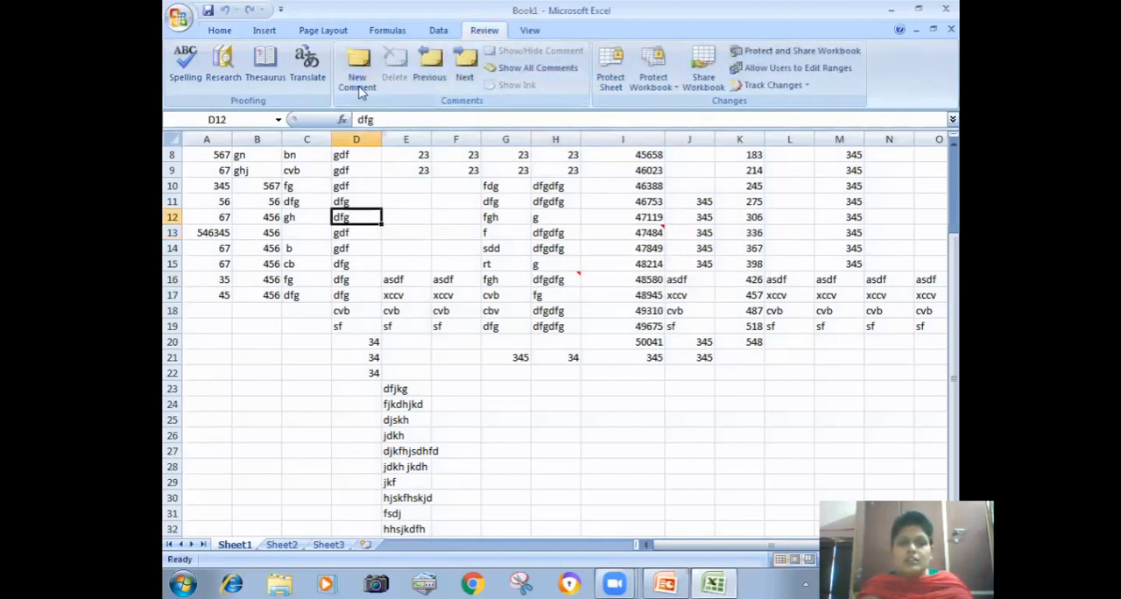
click(357, 70)
click(655, 389)
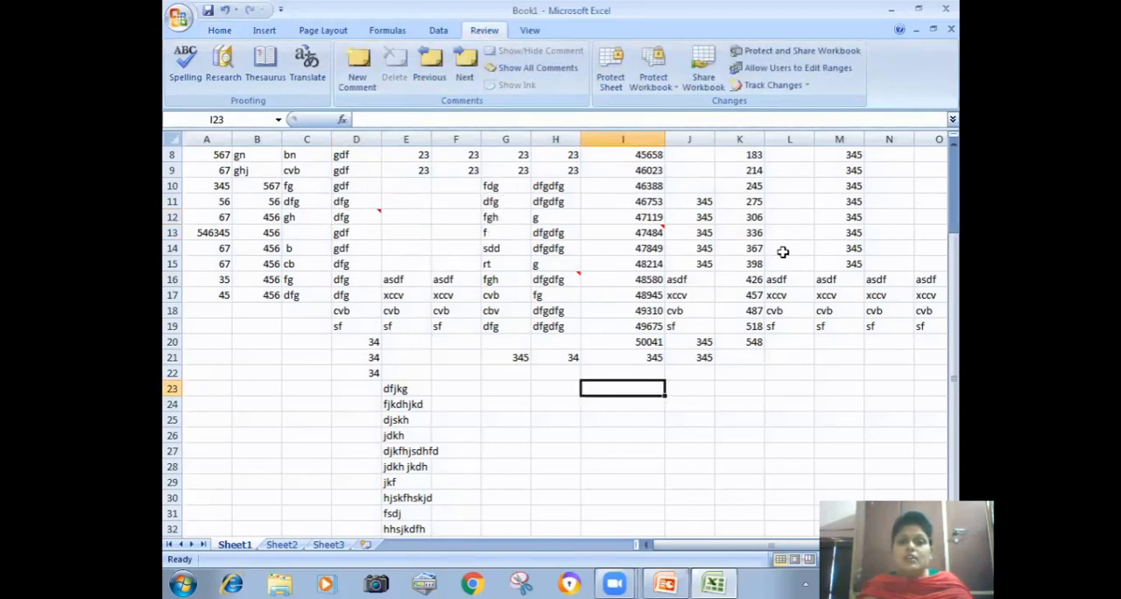
Step: Clear the comments from all cells of Sheet1, keeping the cell contents
click(175, 137)
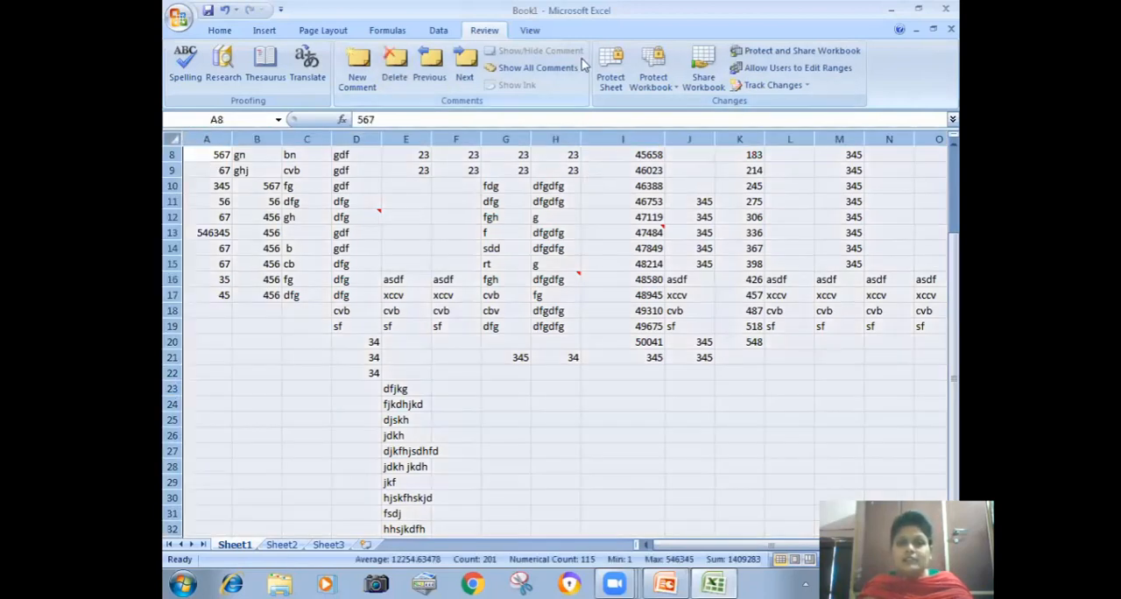
click(220, 30)
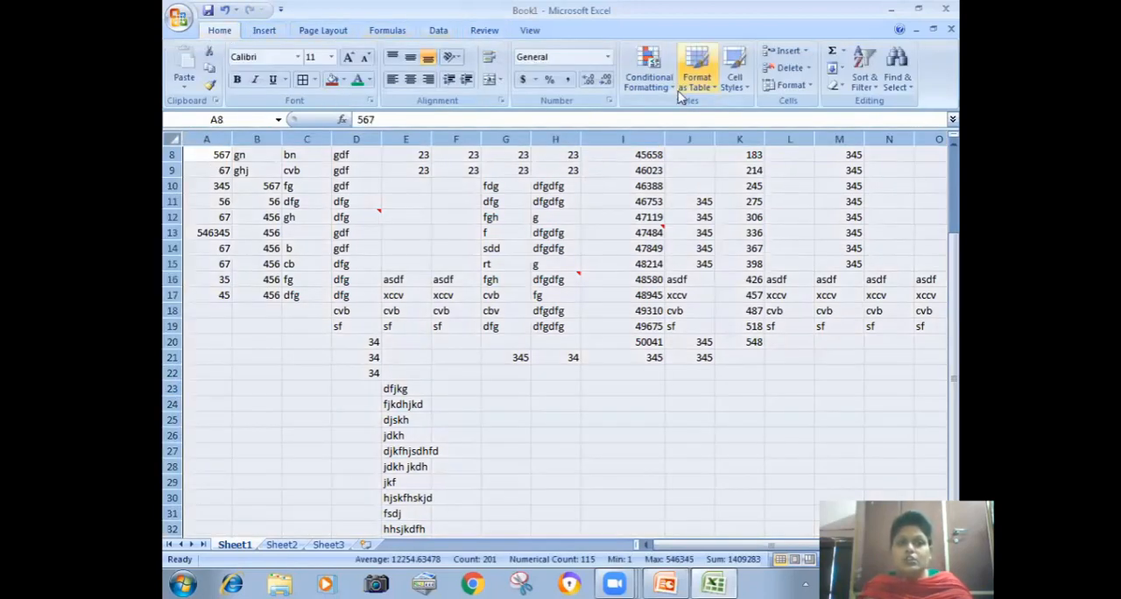
click(833, 85)
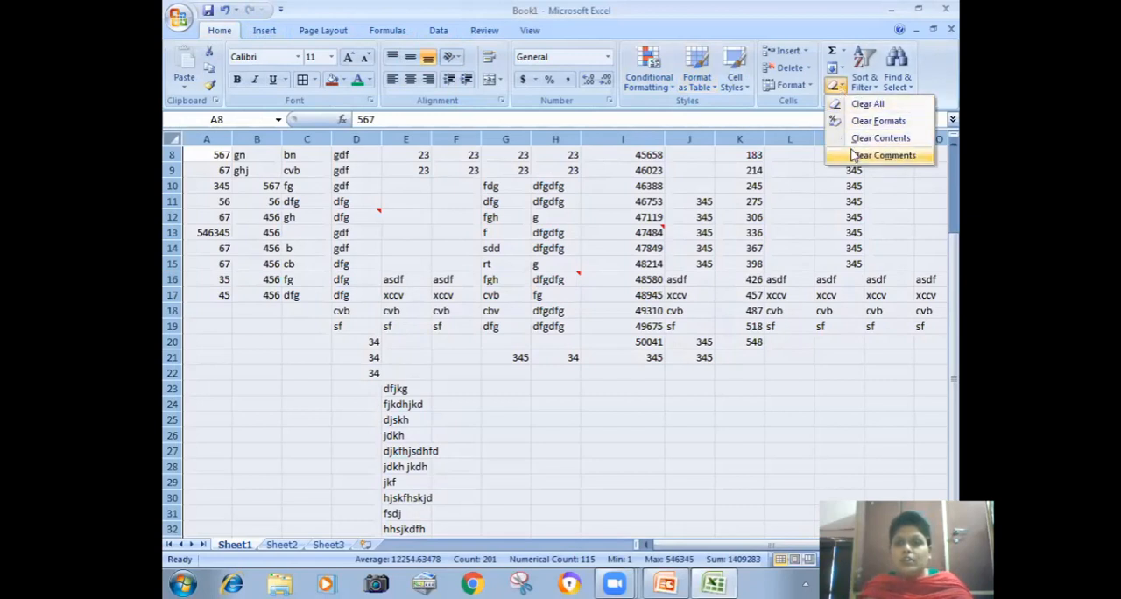
click(880, 155)
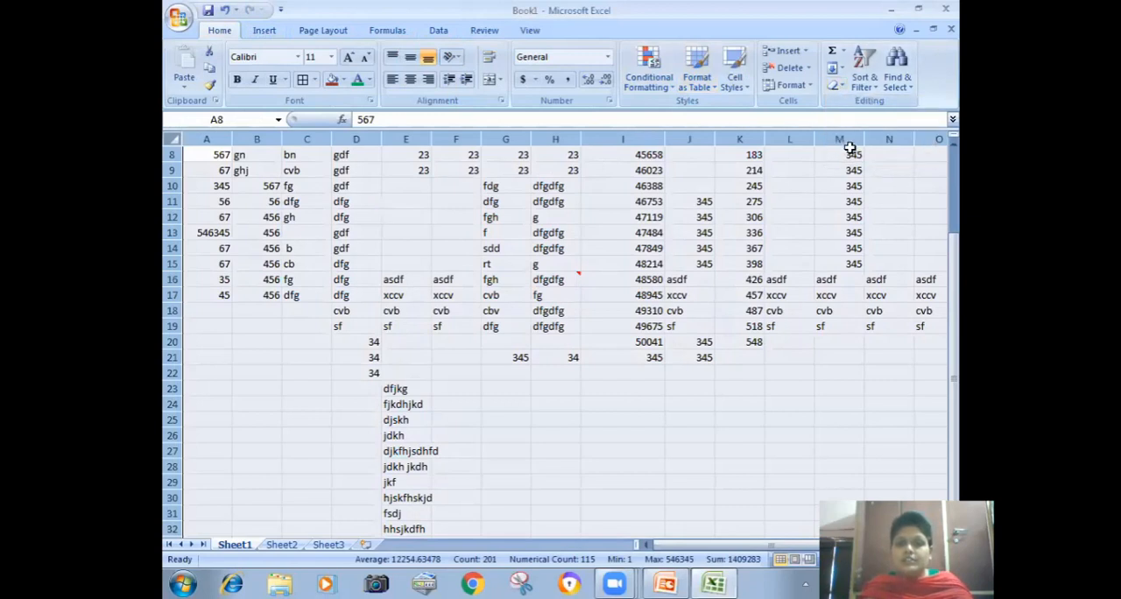
click(791, 267)
Step: Sort G3:G19 in ascending order, expanding the selection to include the adjacent data
drag(953, 344, 954, 258)
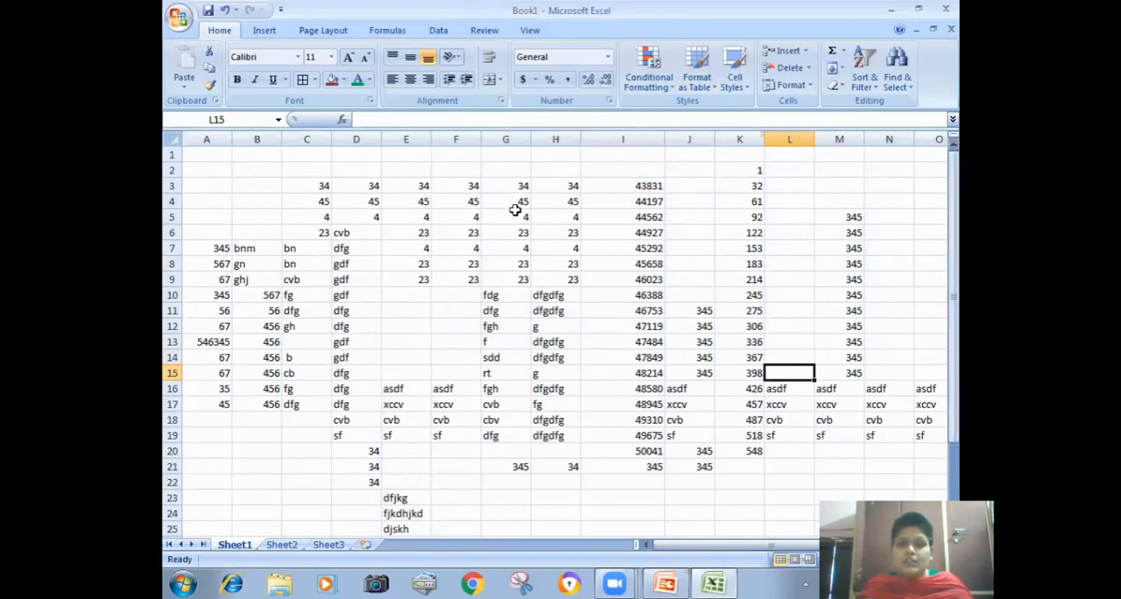
drag(517, 185, 506, 438)
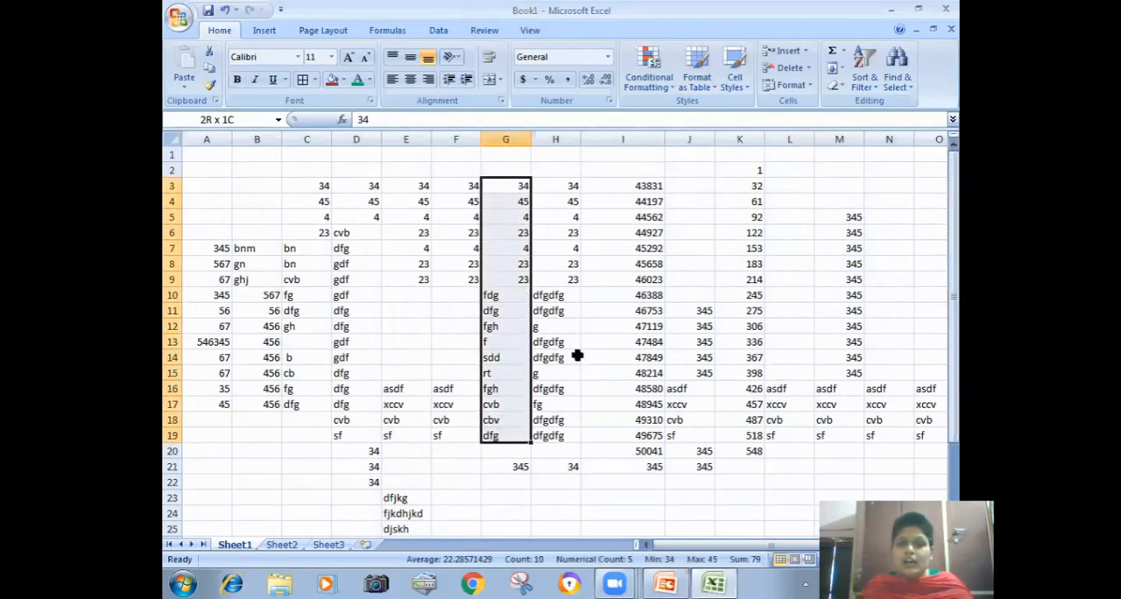
click(863, 70)
click(863, 105)
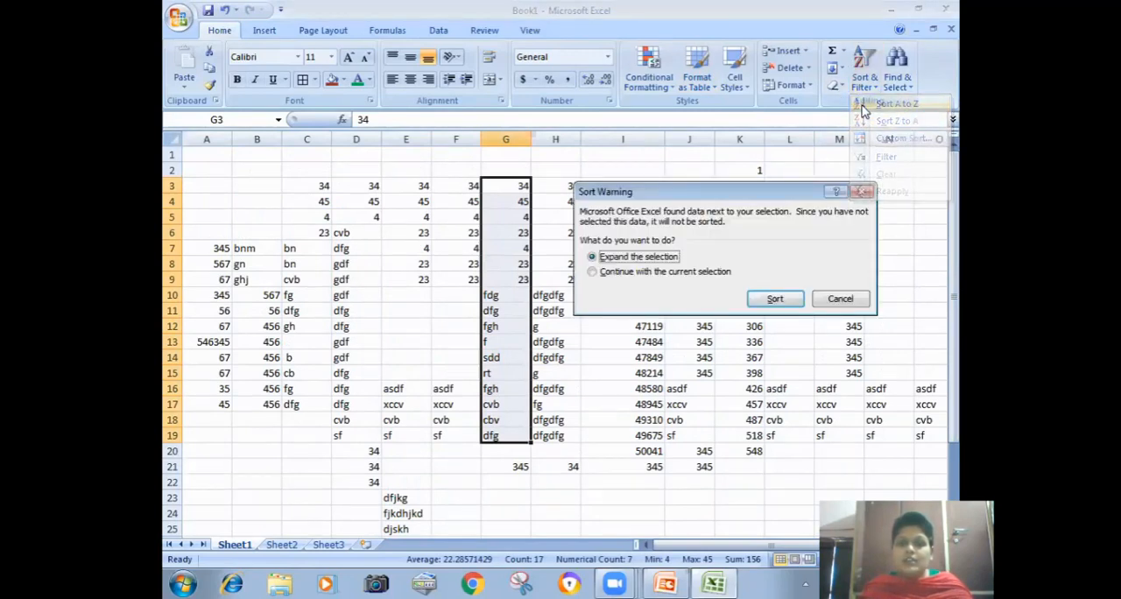
click(757, 295)
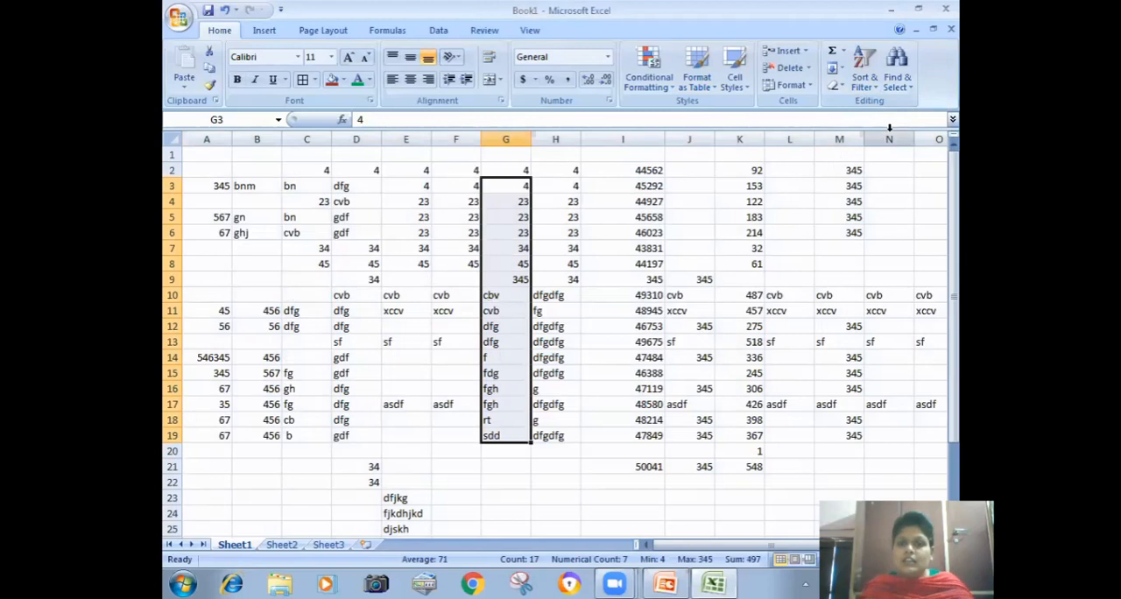
Step: Sort the same column G range from Z to A, with the selection expanded to the adjacent data
click(867, 83)
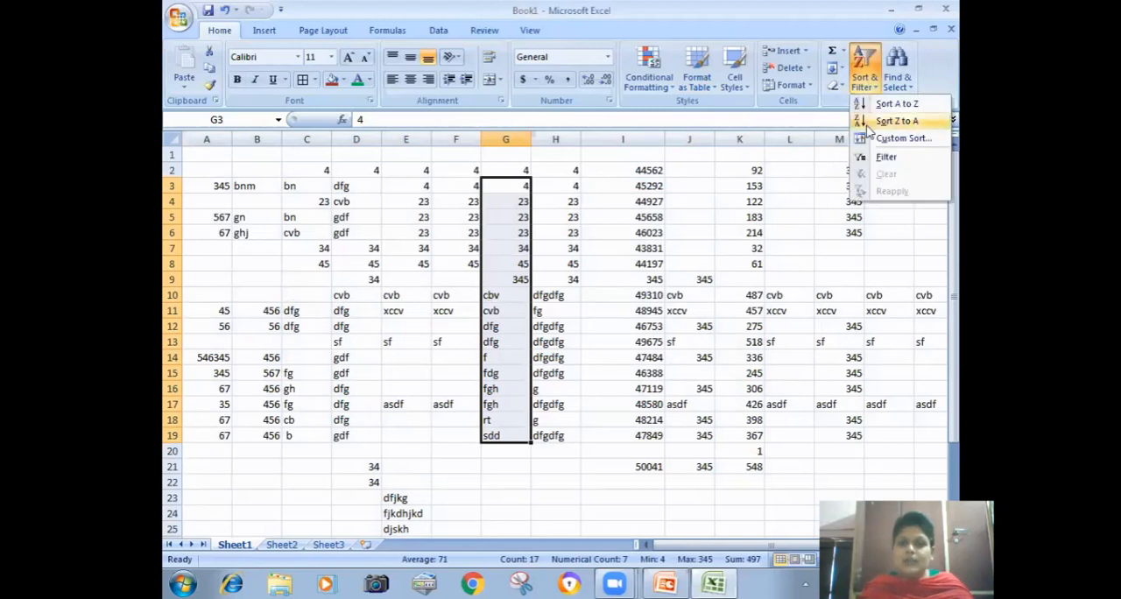
click(889, 121)
click(772, 299)
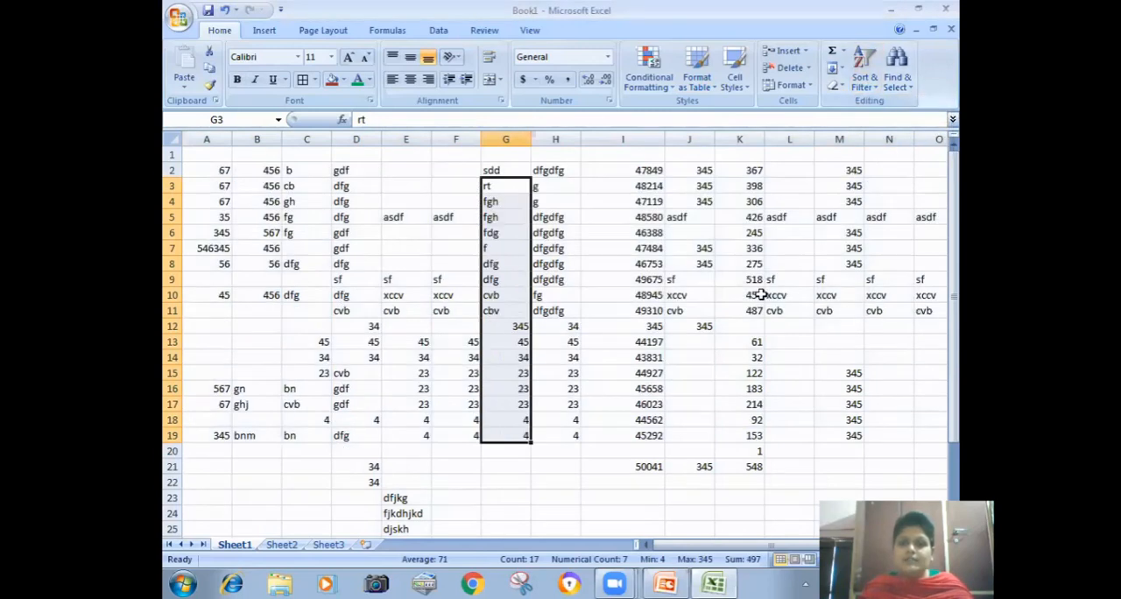
Step: Turn on a filter for the selected column G range and show only the values 34 and cbv
click(866, 83)
click(876, 158)
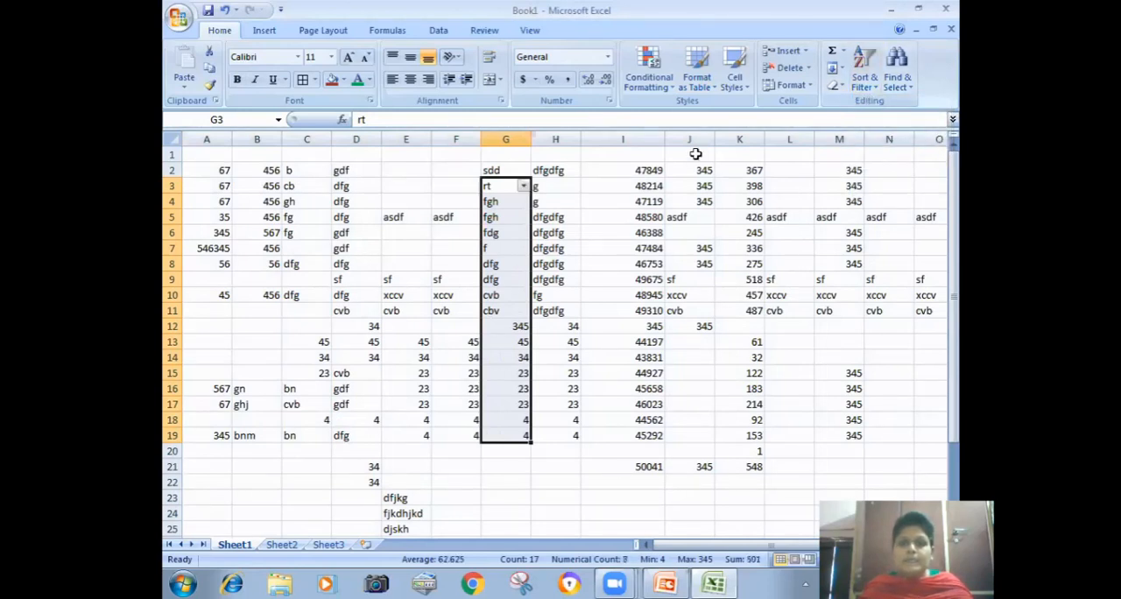
click(524, 189)
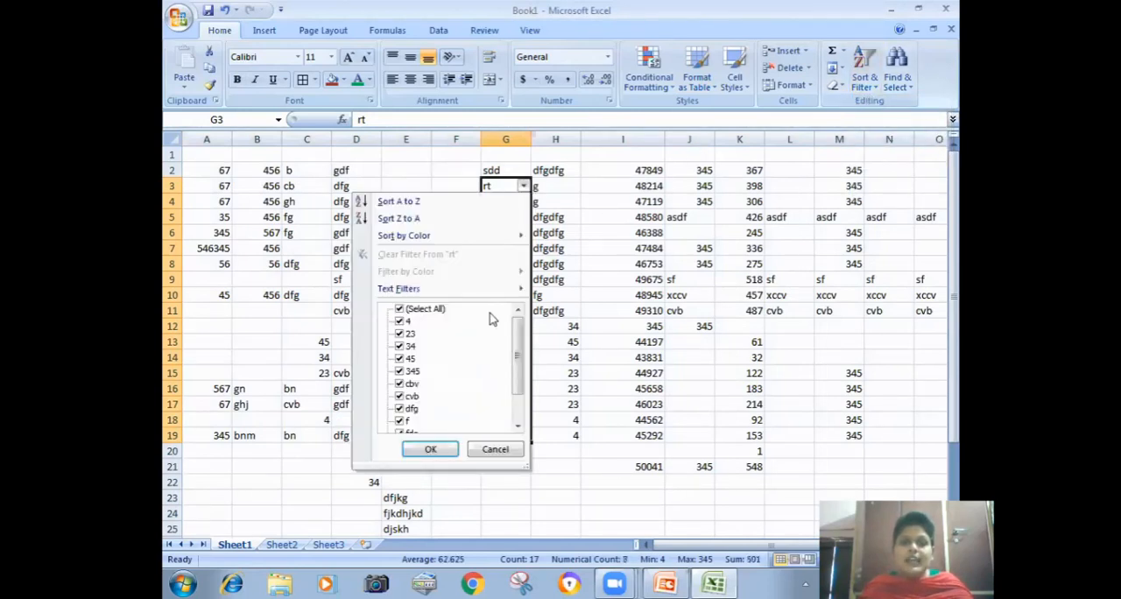
click(400, 309)
click(407, 347)
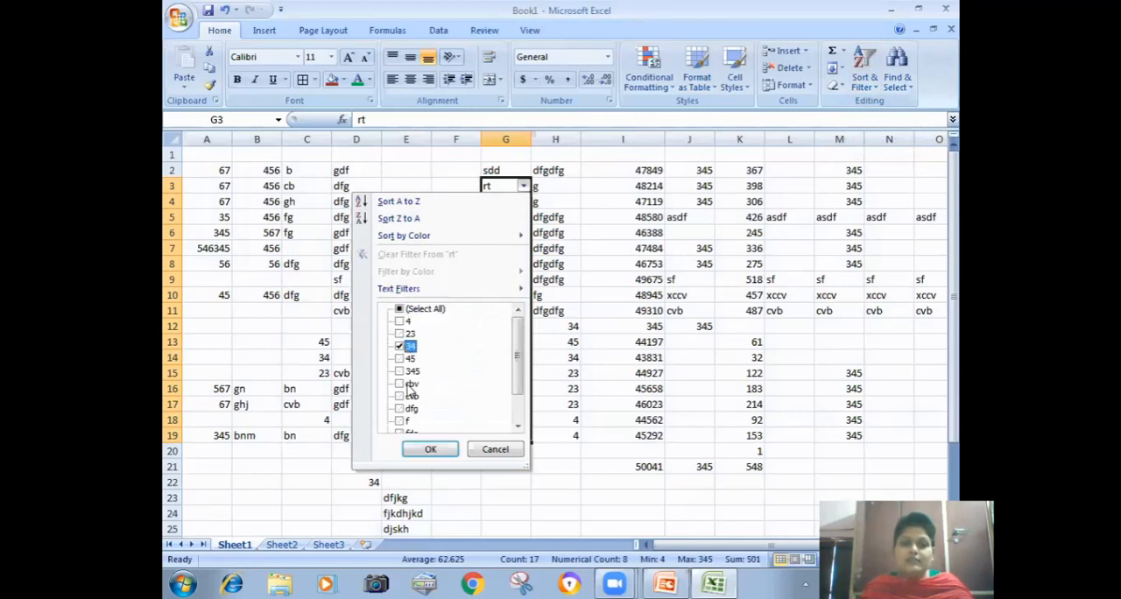
click(405, 384)
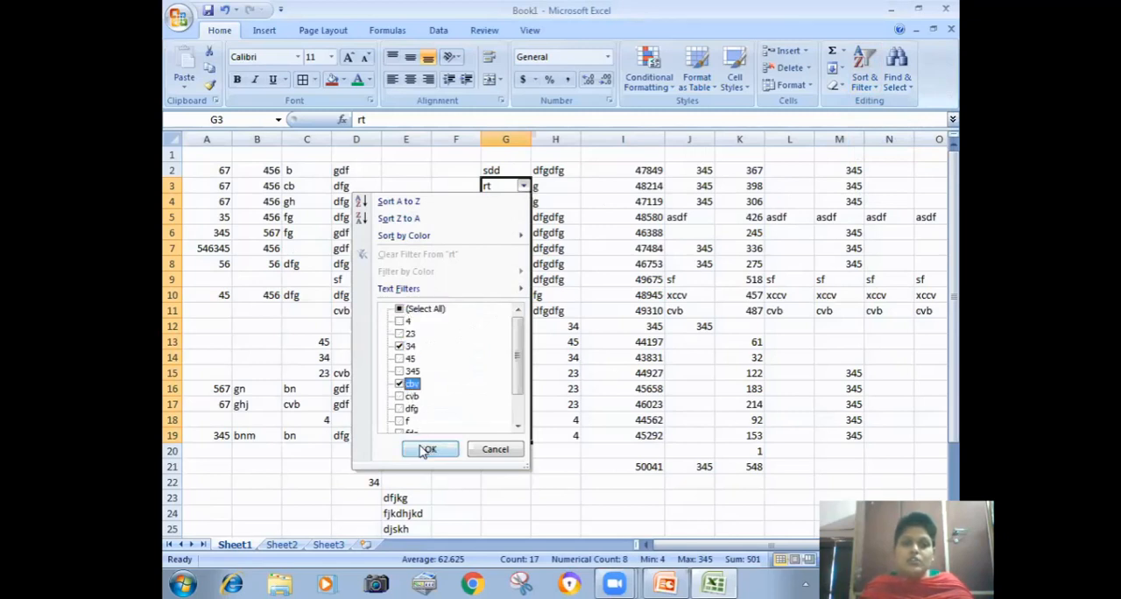
click(428, 450)
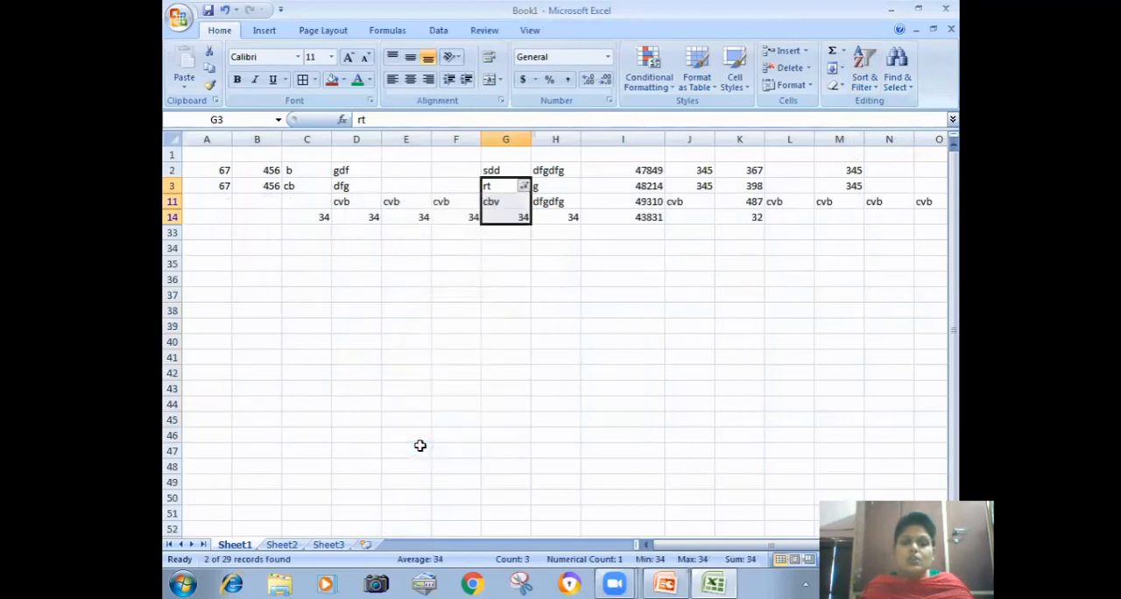
Step: Clear the filter criteria on column G so all rows are shown, keeping the filter turned on
click(865, 77)
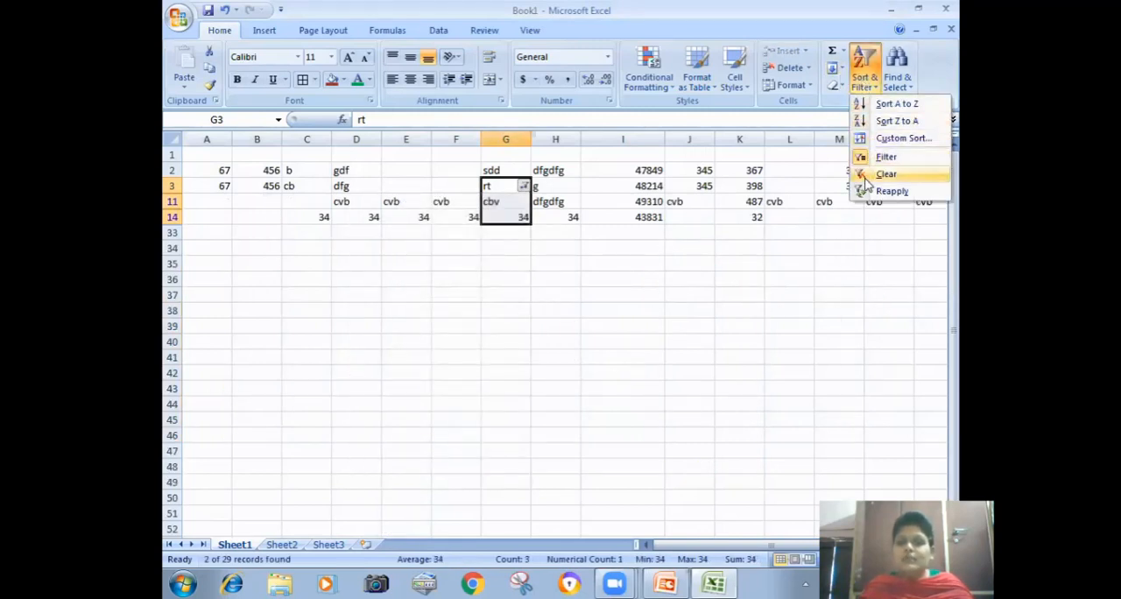
click(864, 175)
click(687, 199)
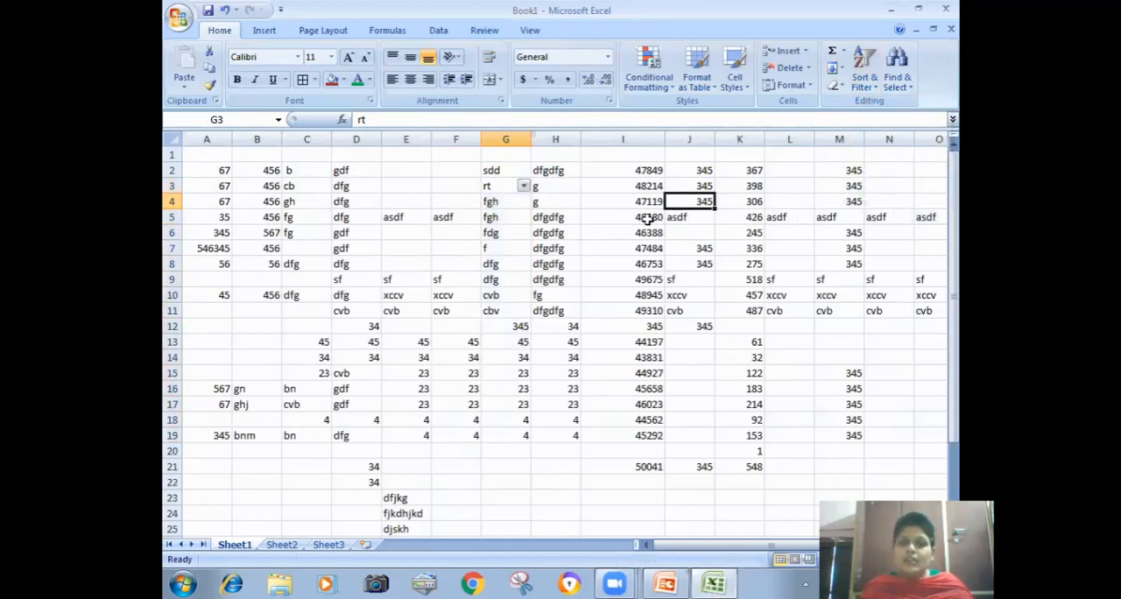